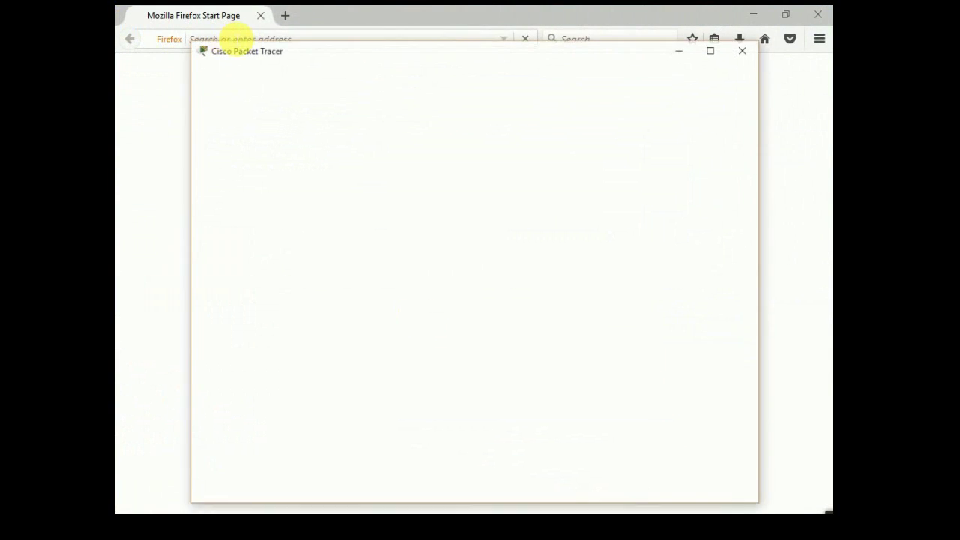
- Open the Southeast University support site at my.seu.ac.bd
{"action": "left_click", "coordinate": [170, 96]}
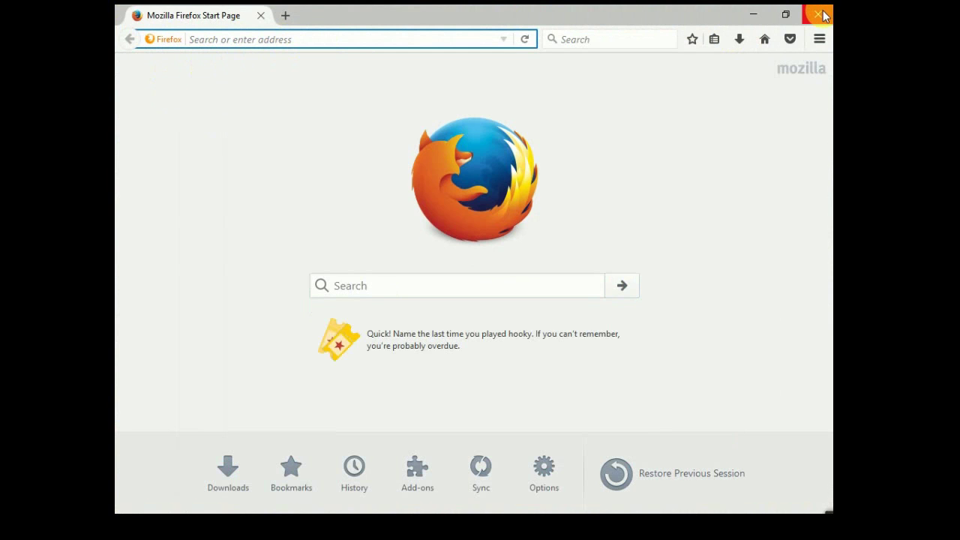
{"action": "type", "text": "my.seu.ac.bd/"}
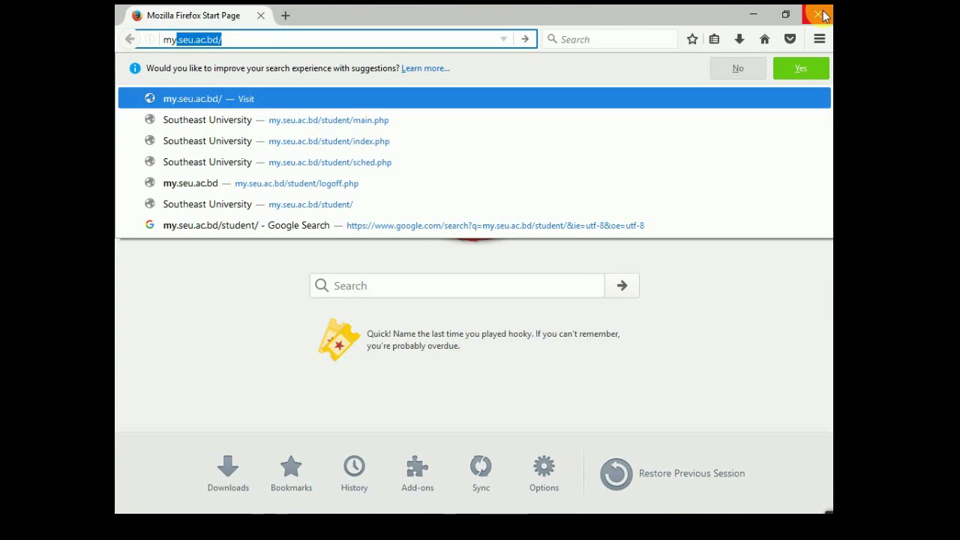
{"action": "key", "text": "Return"}
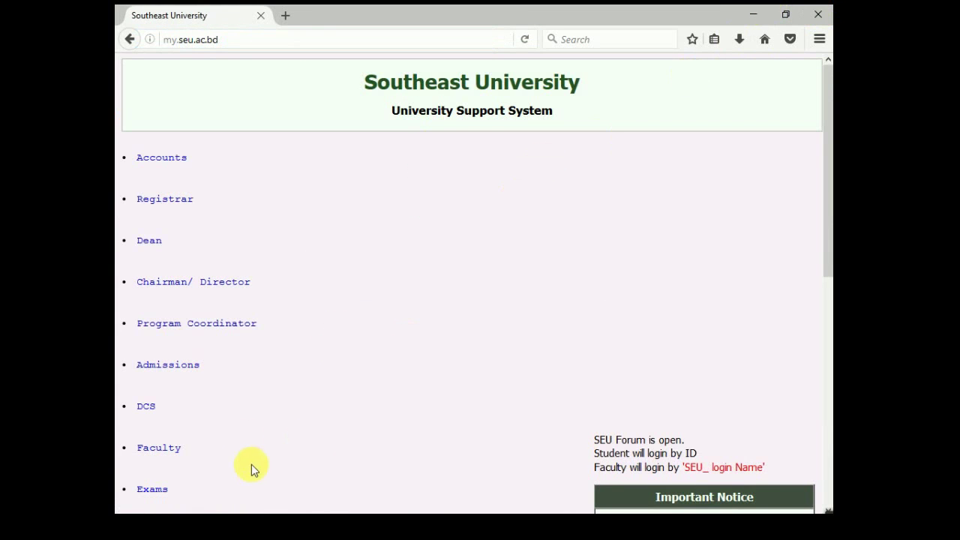
- Sign in to the Faculty portal with the faculty ID and account password, and dismiss the offer to remember the login
{"action": "left_click", "coordinate": [164, 450]}
{"action": "left_click", "coordinate": [494, 189]}
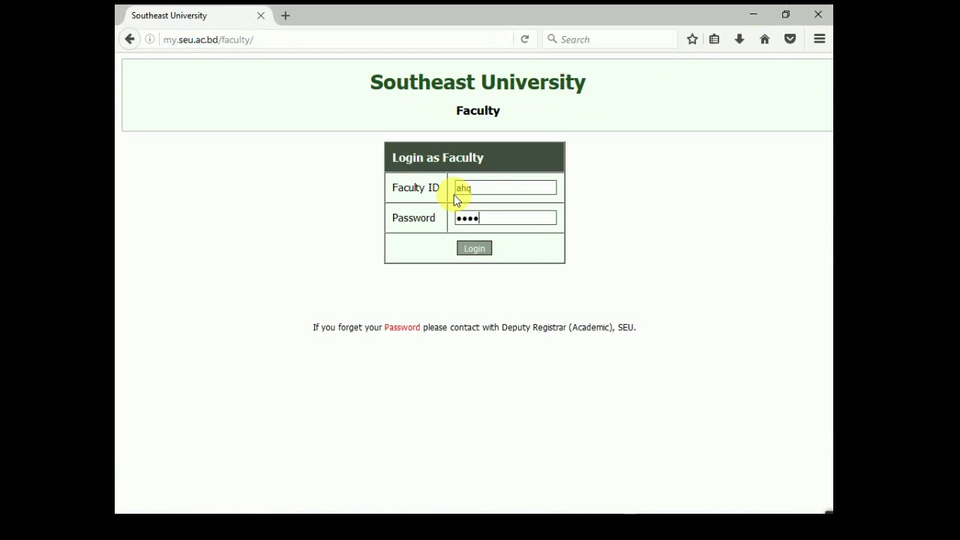
{"action": "type", "text": "************"}
{"action": "left_click", "coordinate": [474, 250]}
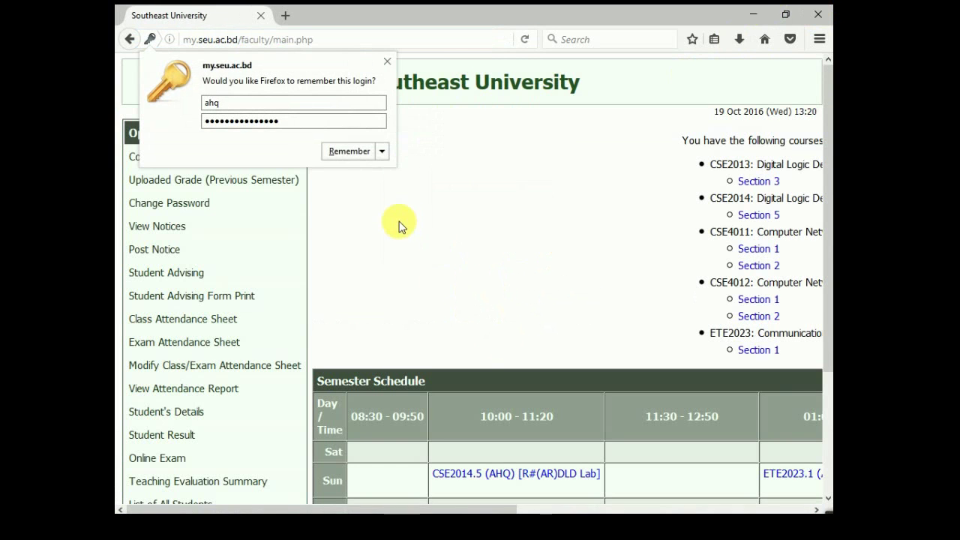
{"action": "left_click", "coordinate": [382, 150]}
{"action": "left_click", "coordinate": [377, 188]}
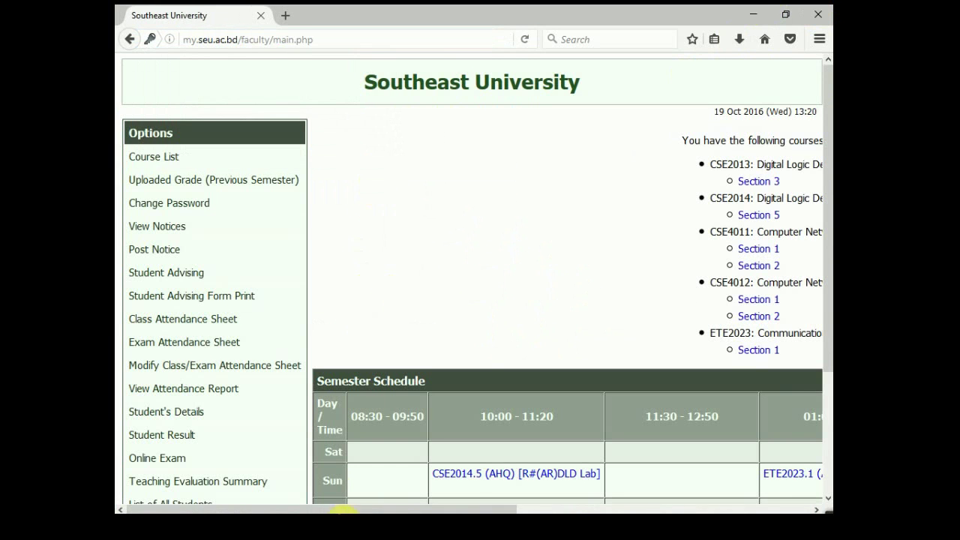
- Save DHCP.pdf from the LAB-3 lecture of CSE4012 Computer Networking Lab Section 2 and sign out of the faculty portal
{"action": "left_click_drag", "start_coordinate": [390, 510], "coordinate": [553, 510]}
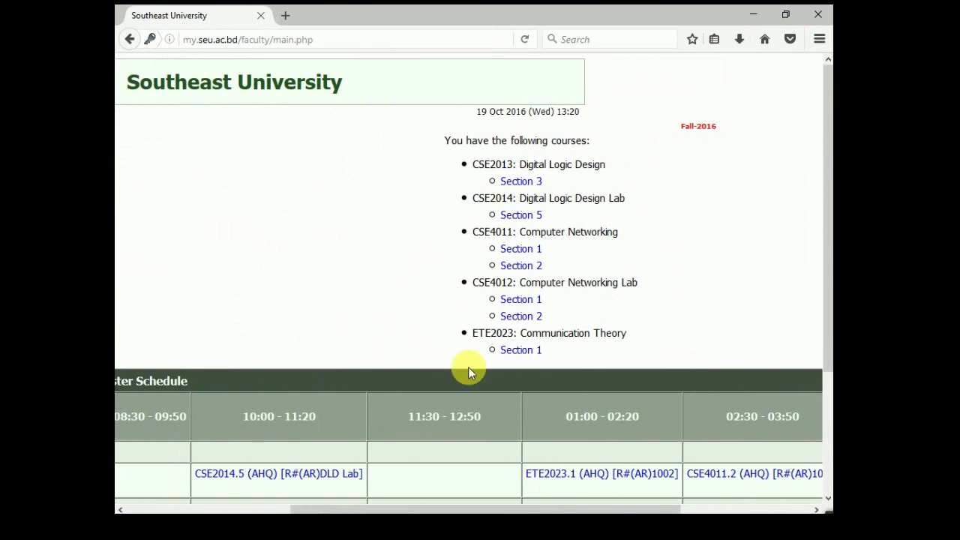
{"action": "left_click", "coordinate": [520, 316]}
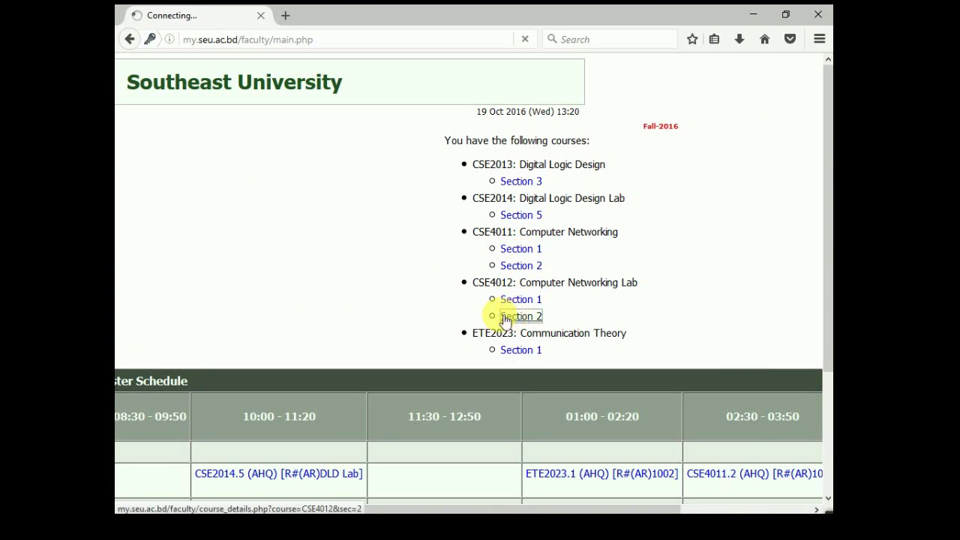
{"action": "left_click", "coordinate": [377, 403]}
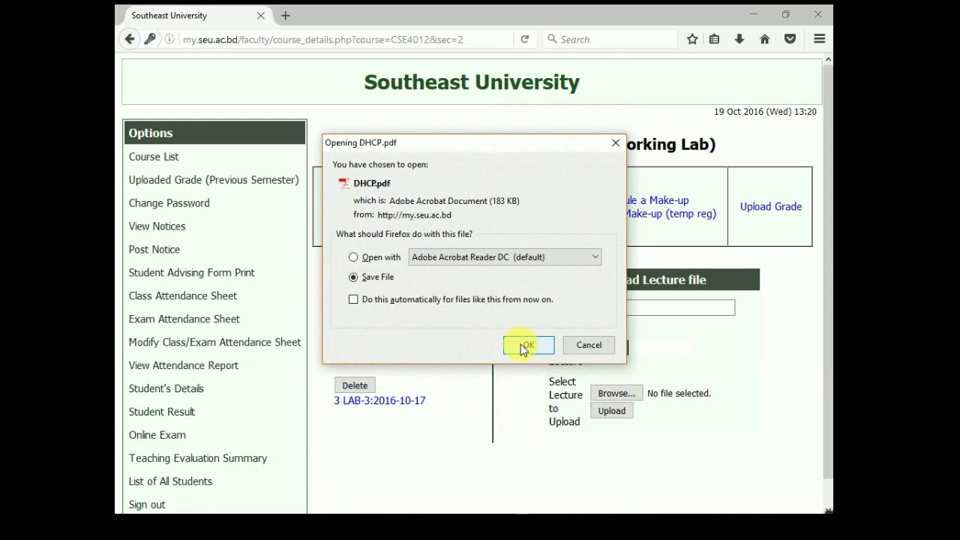
{"action": "left_click", "coordinate": [525, 345]}
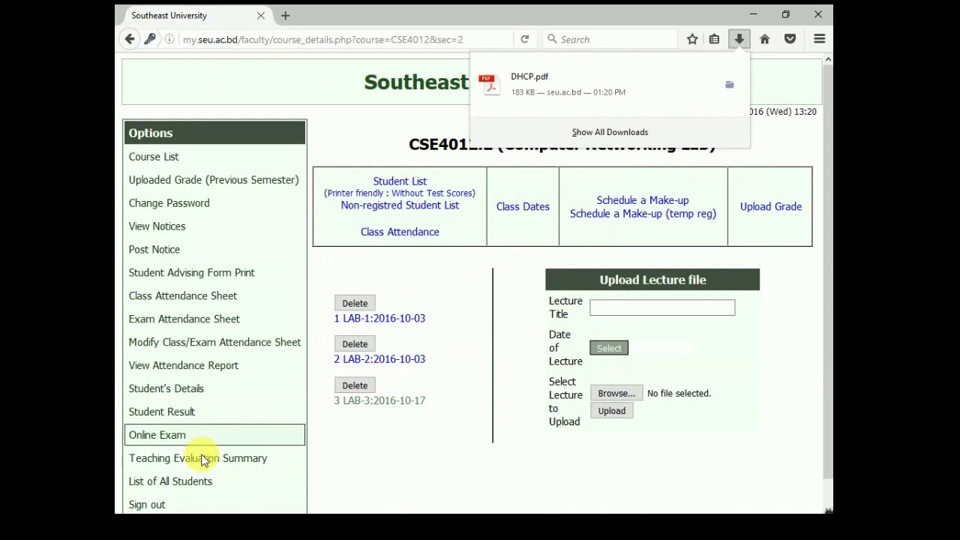
{"action": "left_click", "coordinate": [148, 504]}
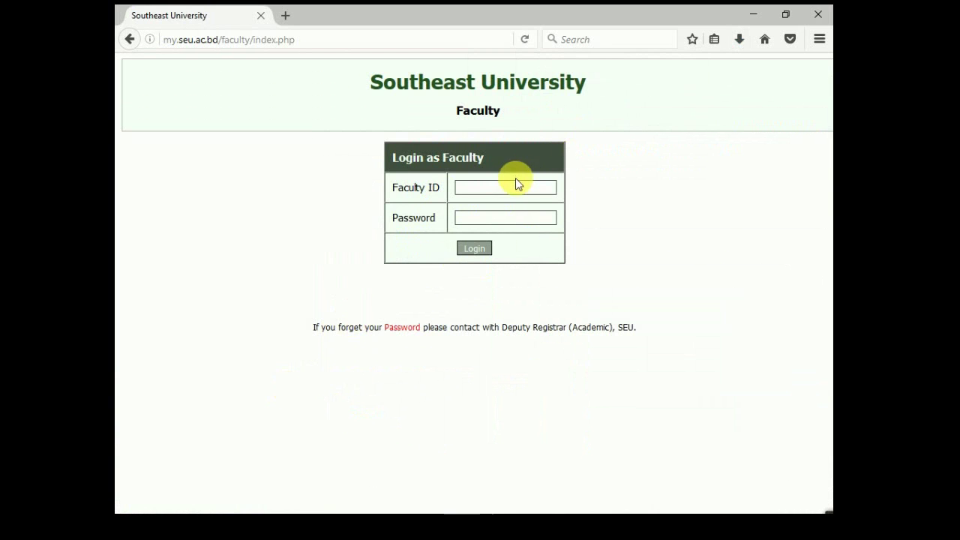
{"action": "left_click", "coordinate": [475, 188]}
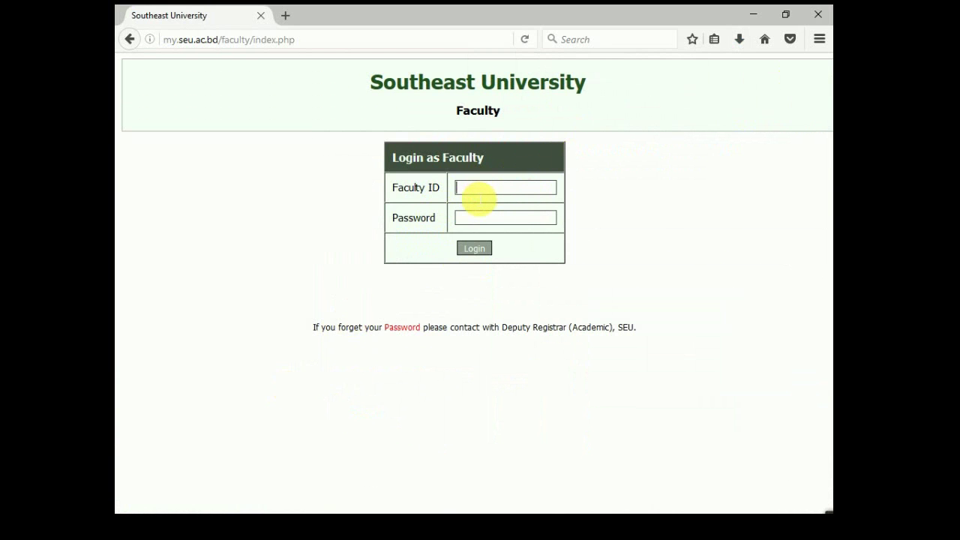
- Open the downloaded DHCP.pdf and close the browser window
{"action": "left_click", "coordinate": [736, 48]}
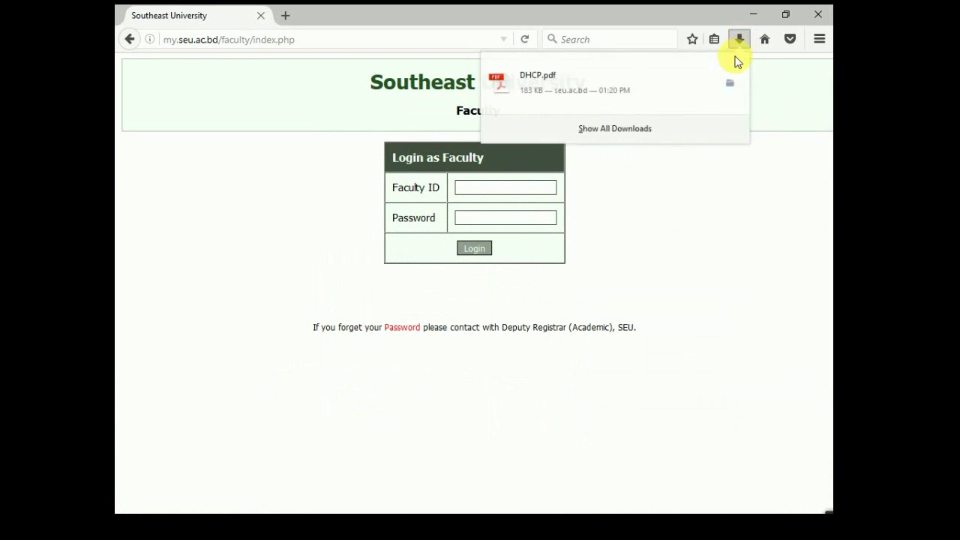
{"action": "left_click", "coordinate": [491, 82]}
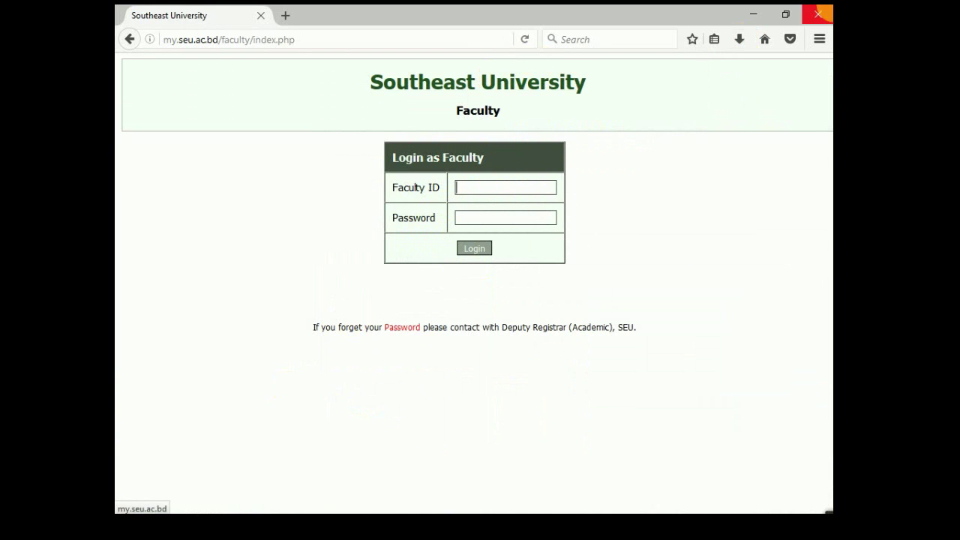
{"action": "left_click", "coordinate": [749, 11]}
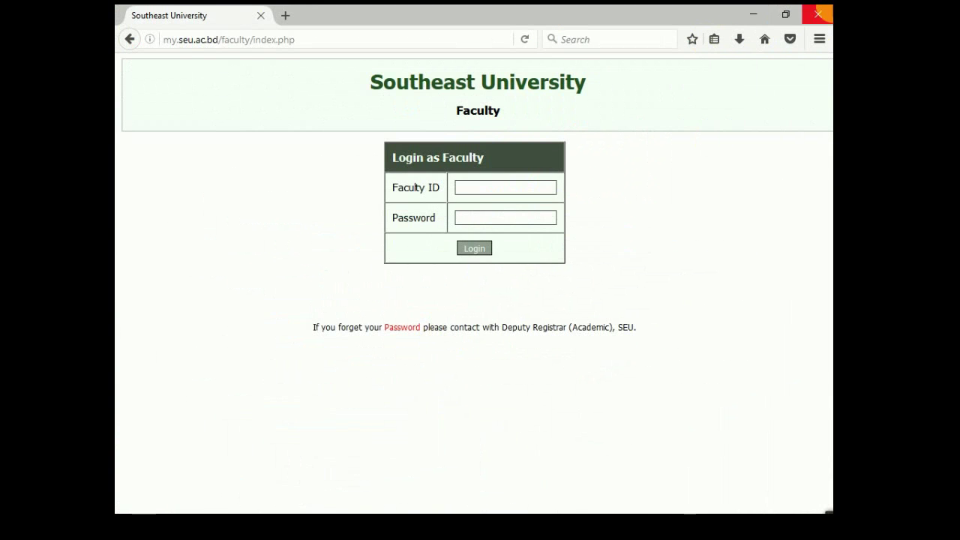
{"action": "left_click", "coordinate": [818, 14]}
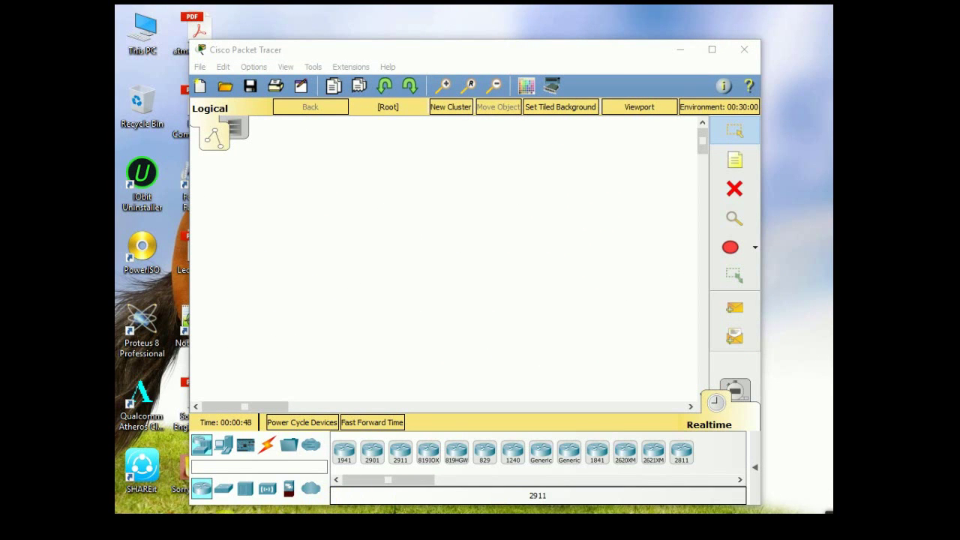
- Switch to DHCP.pdf in Adobe Acrobat Reader, examine the Lab 1.2.6 topology diagram and router table, and return to Cisco Packet Tracer
{"action": "key", "text": "alt+Tab"}
{"action": "scroll", "coordinate": [480, 302], "scroll_direction": "down", "scroll_amount": 3}
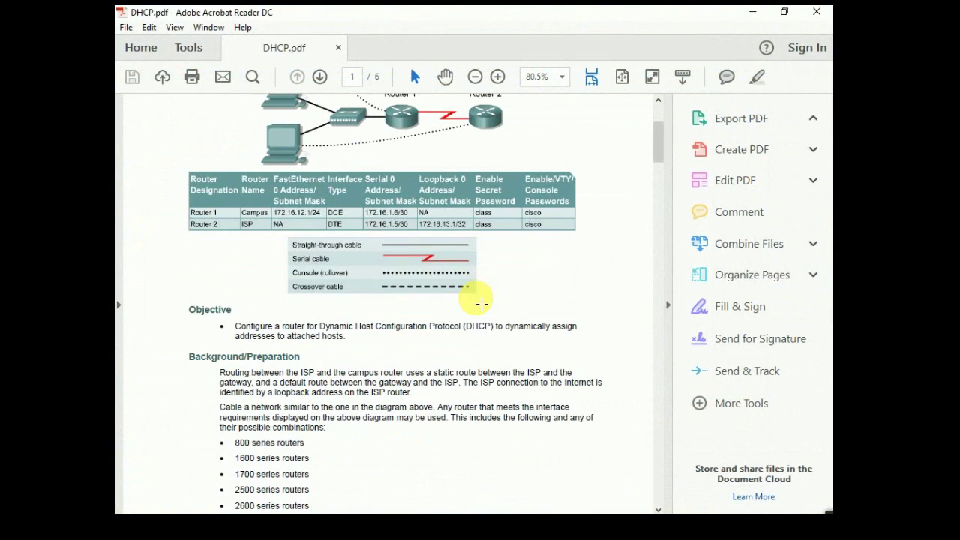
{"action": "scroll", "coordinate": [481, 302], "scroll_direction": "up", "scroll_amount": 2}
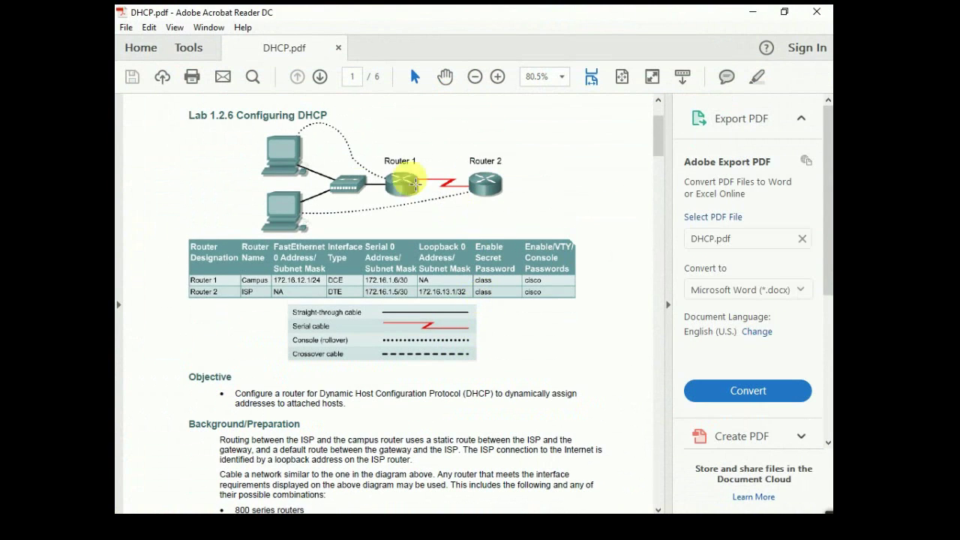
{"action": "left_click_drag", "start_coordinate": [255, 129], "coordinate": [501, 208]}
{"action": "left_click", "coordinate": [502, 213]}
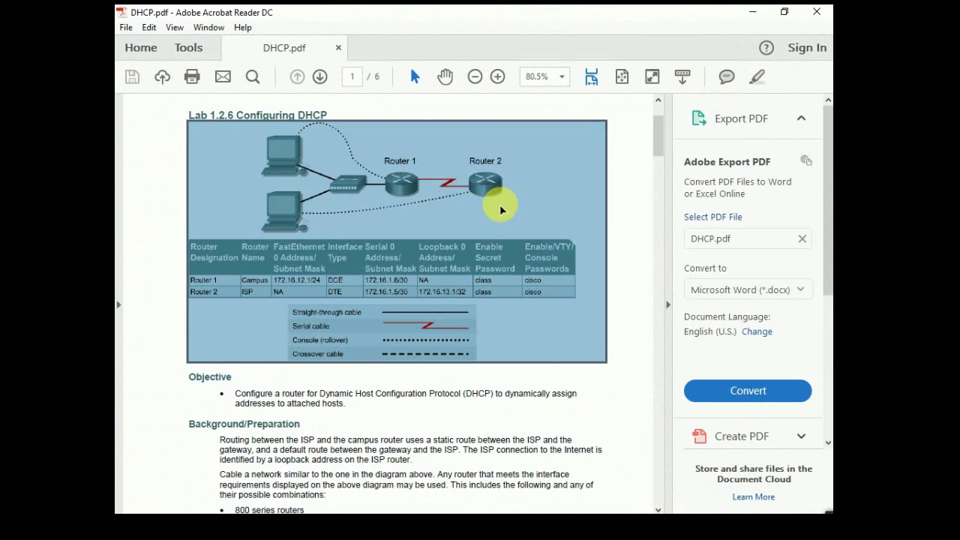
{"action": "left_click", "coordinate": [753, 15]}
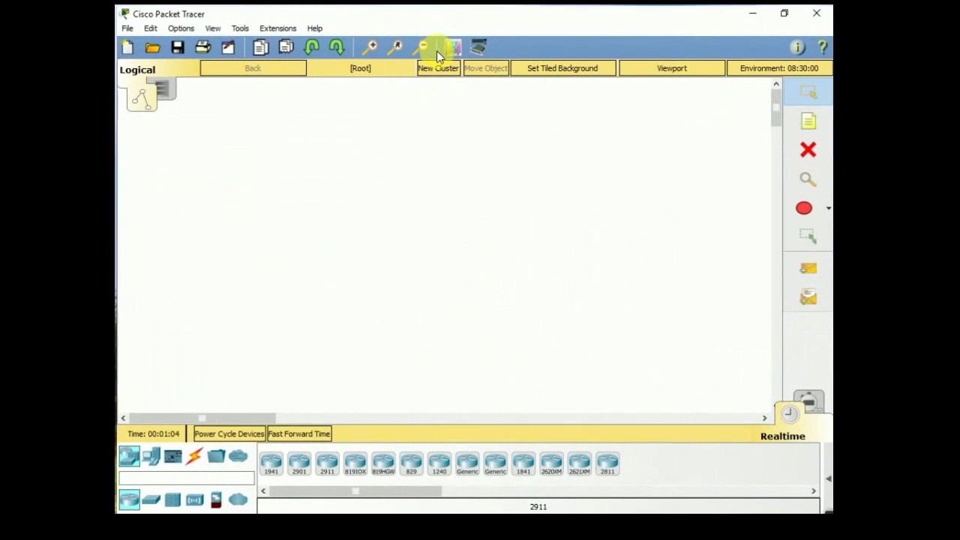
- Place a 1941 router near the top centre of the workspace, one 2960-24TT switch below it and another to its right
{"action": "left_click_drag", "start_coordinate": [270, 461], "coordinate": [448, 109]}
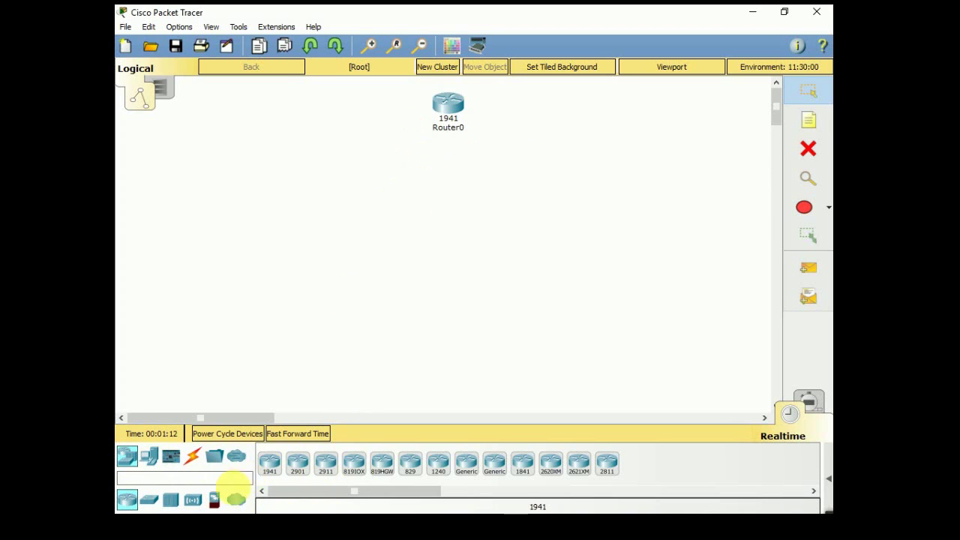
{"action": "left_click_drag", "start_coordinate": [149, 499], "coordinate": [450, 214]}
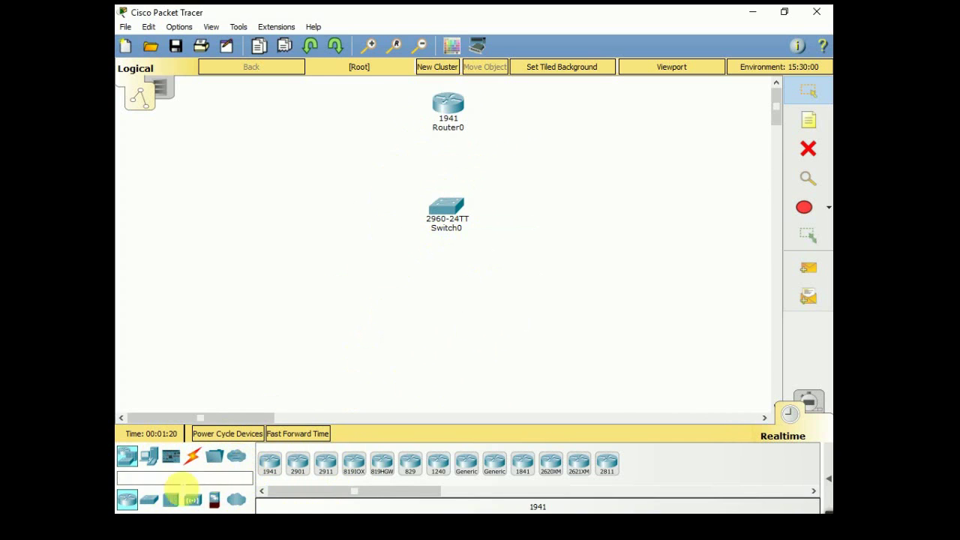
{"action": "left_click_drag", "start_coordinate": [148, 498], "coordinate": [585, 121]}
- Rearrange the devices with Router0 in the upper middle, Switch0 directly below it, and Switch1 level with the router on its right
{"action": "left_click_drag", "start_coordinate": [447, 214], "coordinate": [433, 309]}
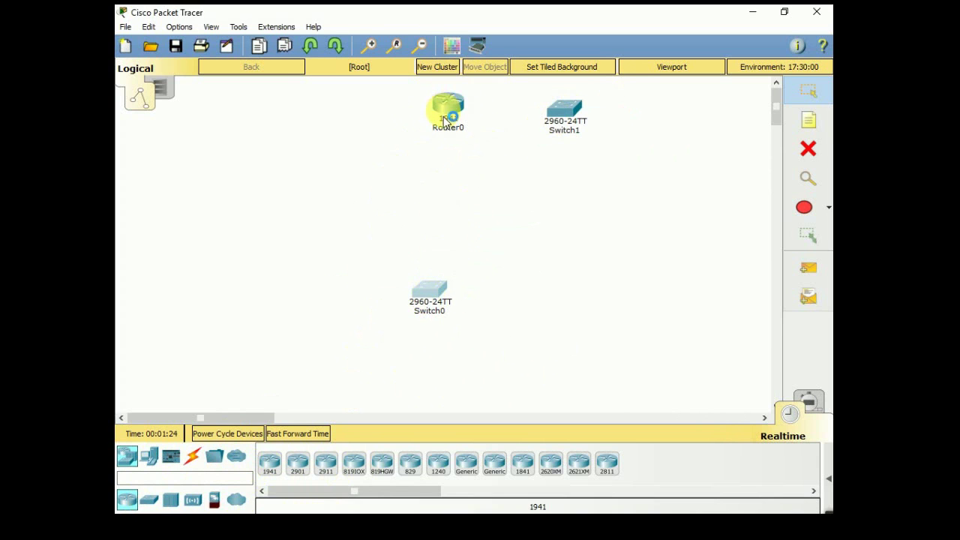
{"action": "left_click_drag", "start_coordinate": [444, 120], "coordinate": [399, 169]}
{"action": "left_click_drag", "start_coordinate": [564, 114], "coordinate": [557, 163]}
{"action": "left_click_drag", "start_coordinate": [409, 169], "coordinate": [432, 189]}
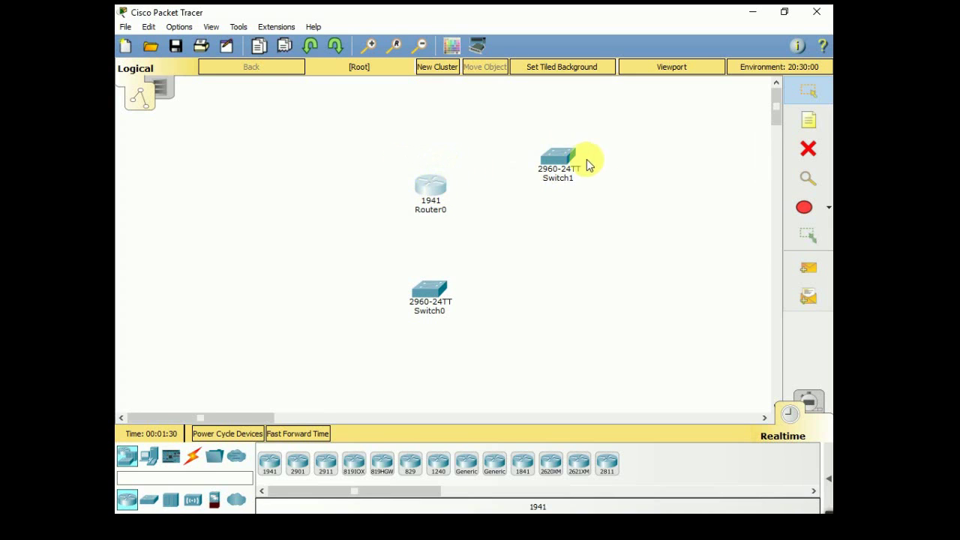
{"action": "left_click_drag", "start_coordinate": [587, 159], "coordinate": [591, 196]}
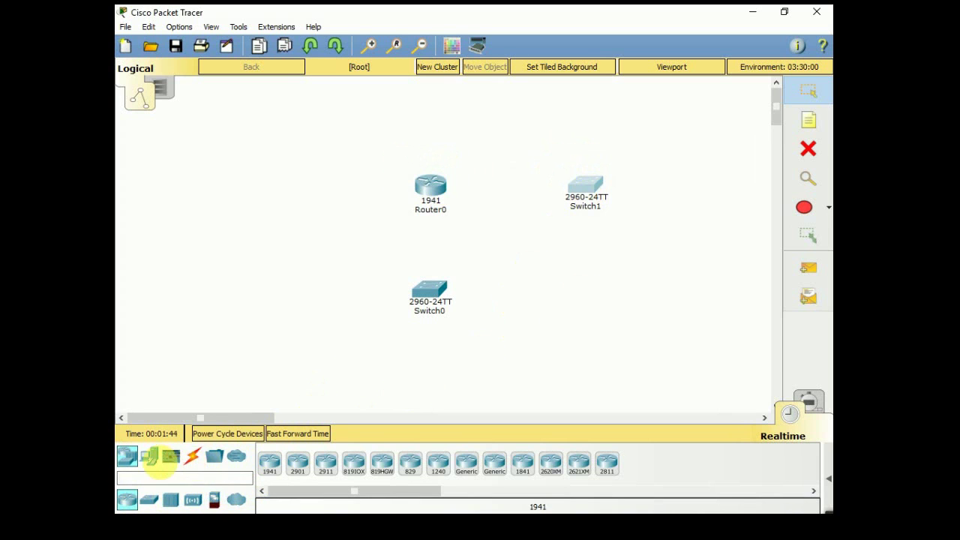
- Place three laptops: one left of Switch0, one left of Router0 and one right of Switch1
{"action": "left_click", "coordinate": [148, 456]}
{"action": "left_click_drag", "start_coordinate": [310, 477], "coordinate": [314, 288]}
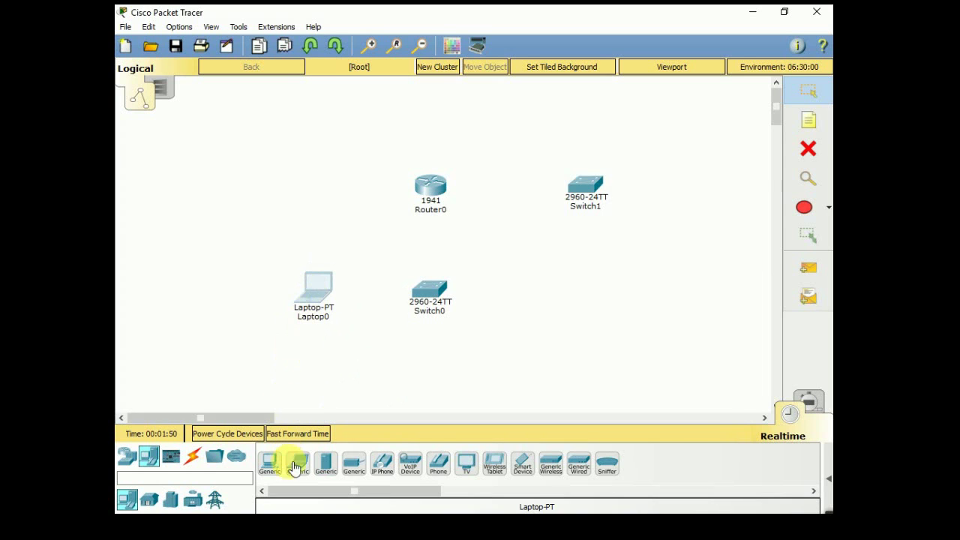
{"action": "left_click_drag", "start_coordinate": [298, 463], "coordinate": [314, 201]}
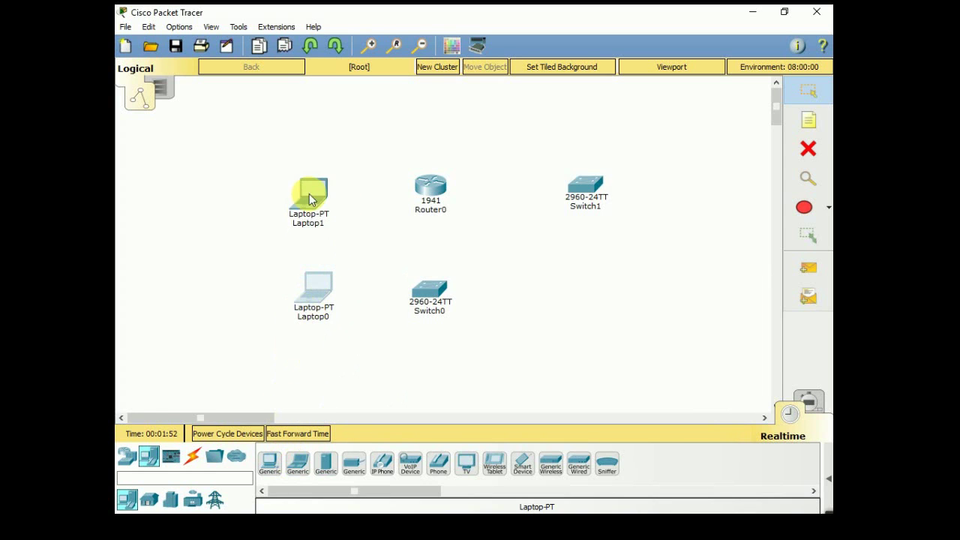
{"action": "left_click_drag", "start_coordinate": [297, 464], "coordinate": [724, 203]}
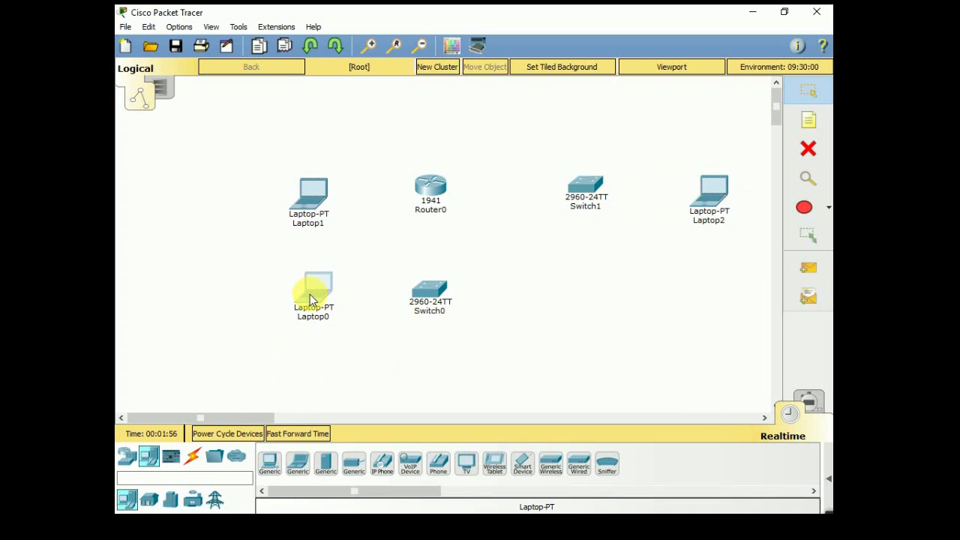
{"action": "left_click_drag", "start_coordinate": [310, 286], "coordinate": [310, 293]}
- Connect Laptop0's RS 232 port to Switch0's Console port with a console cable
{"action": "left_click", "coordinate": [196, 461]}
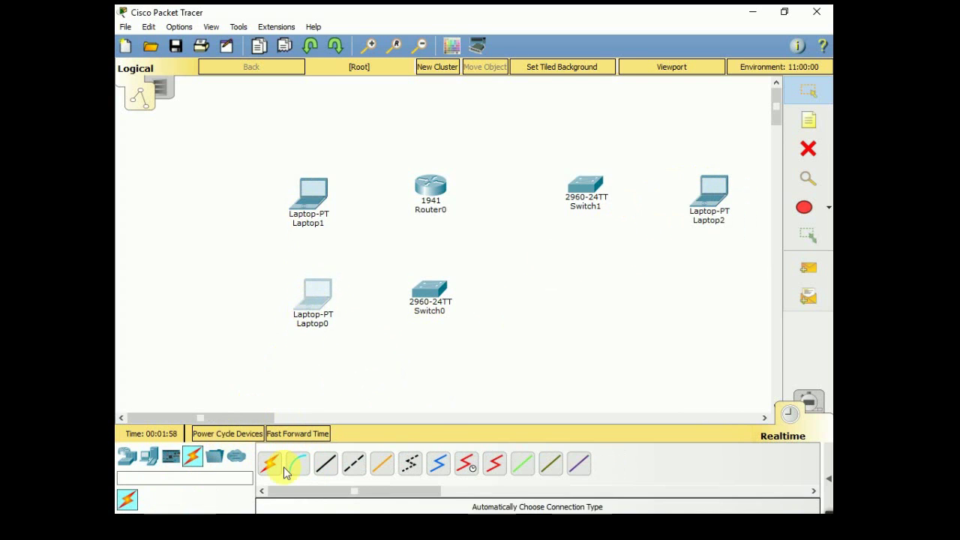
{"action": "left_click", "coordinate": [297, 465]}
{"action": "left_click", "coordinate": [329, 289]}
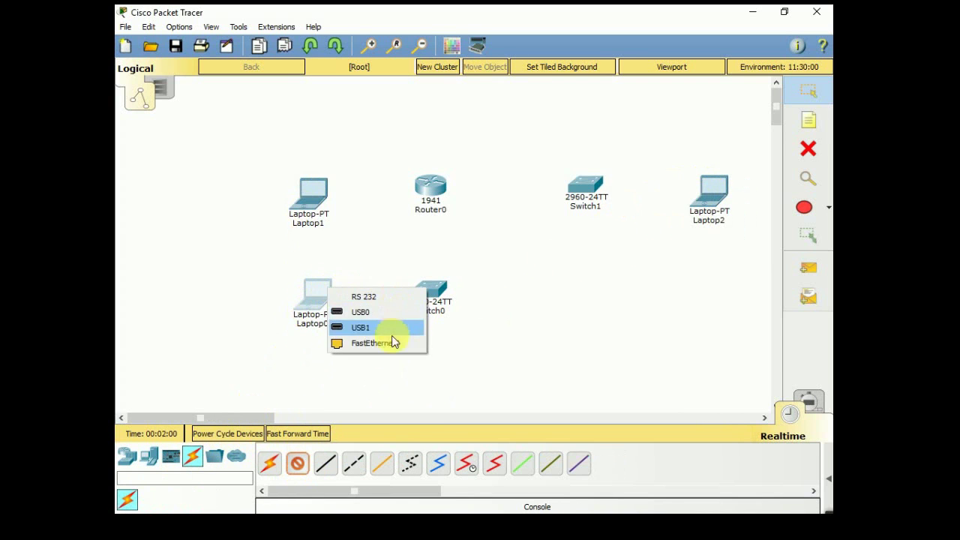
{"action": "left_click", "coordinate": [386, 298]}
{"action": "left_click", "coordinate": [415, 297]}
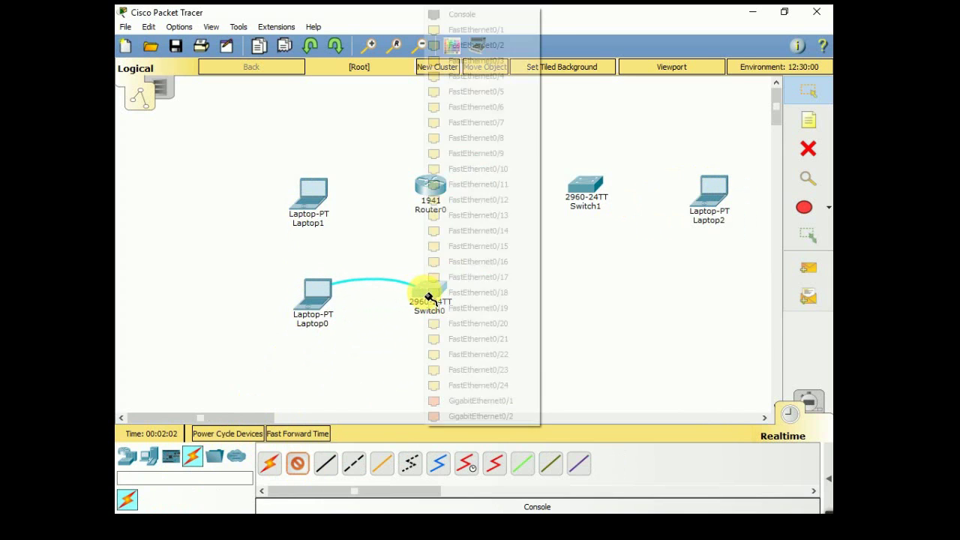
{"action": "left_click", "coordinate": [480, 13]}
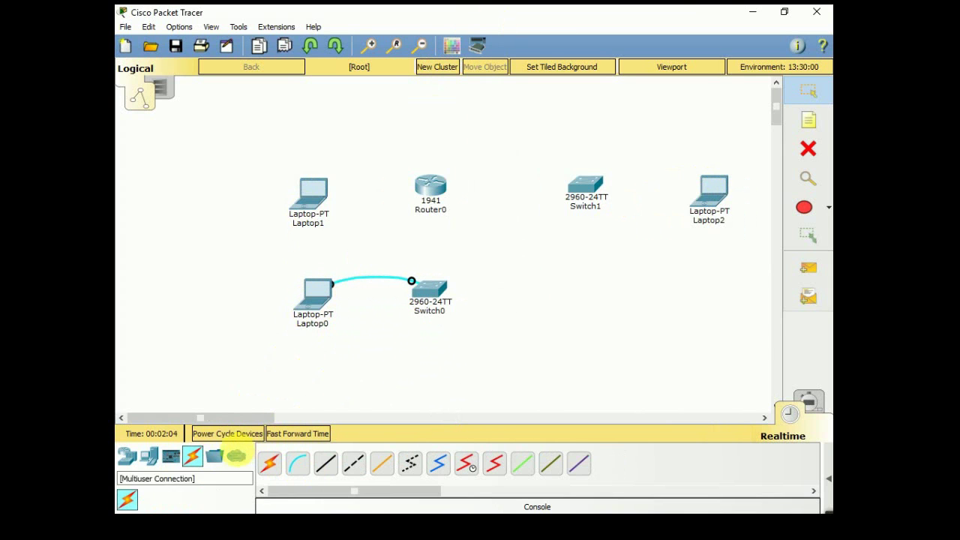
- Connect Laptop1's RS 232 port to Router0 with a console cable
{"action": "left_click", "coordinate": [297, 464]}
{"action": "left_click", "coordinate": [322, 194]}
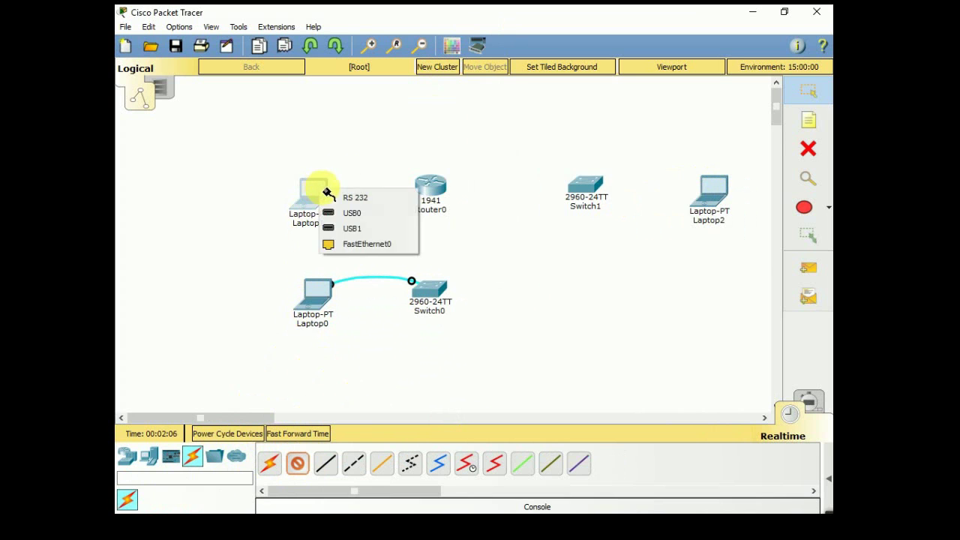
{"action": "left_click", "coordinate": [379, 198]}
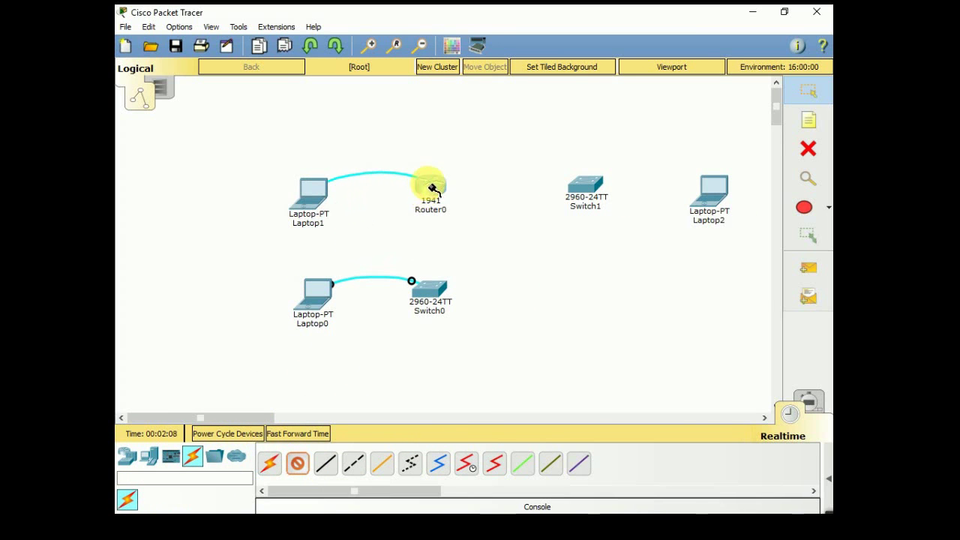
{"action": "left_click", "coordinate": [430, 187]}
{"action": "left_click", "coordinate": [447, 207]}
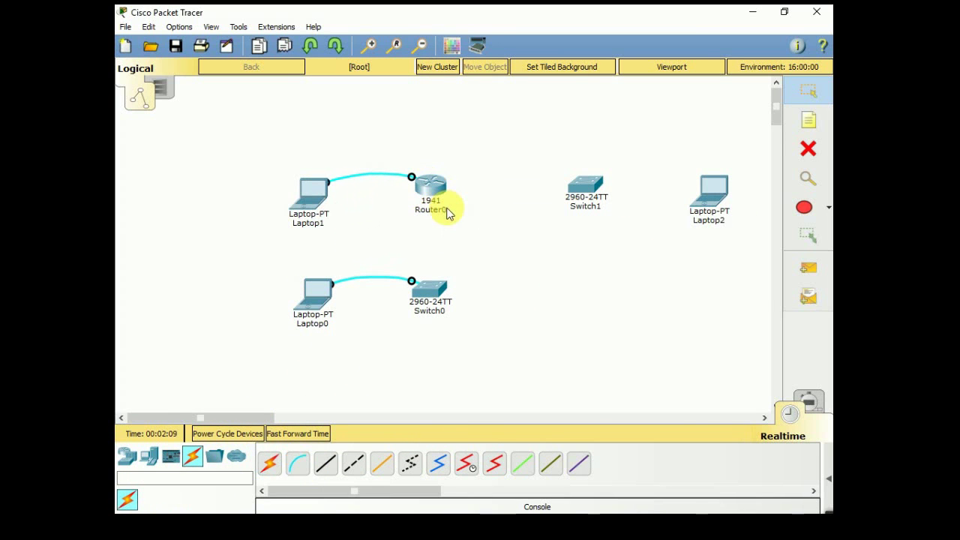
- Connect Switch1's Console port to Laptop2 with a console cable and reposition Laptop2 to the upper right of the switch
{"action": "left_click", "coordinate": [297, 464]}
{"action": "left_click", "coordinate": [600, 188]}
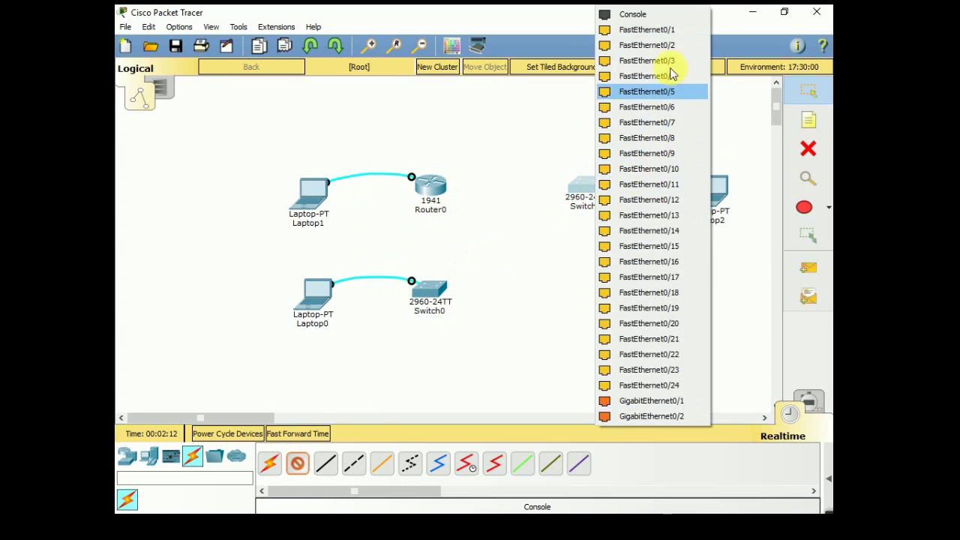
{"action": "left_click", "coordinate": [671, 15]}
{"action": "left_click", "coordinate": [713, 193]}
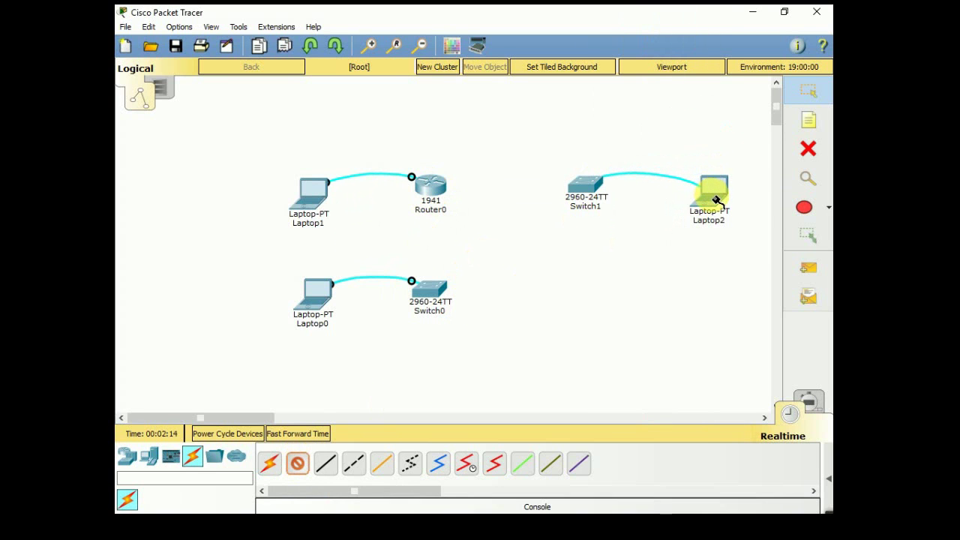
{"action": "left_click", "coordinate": [753, 219]}
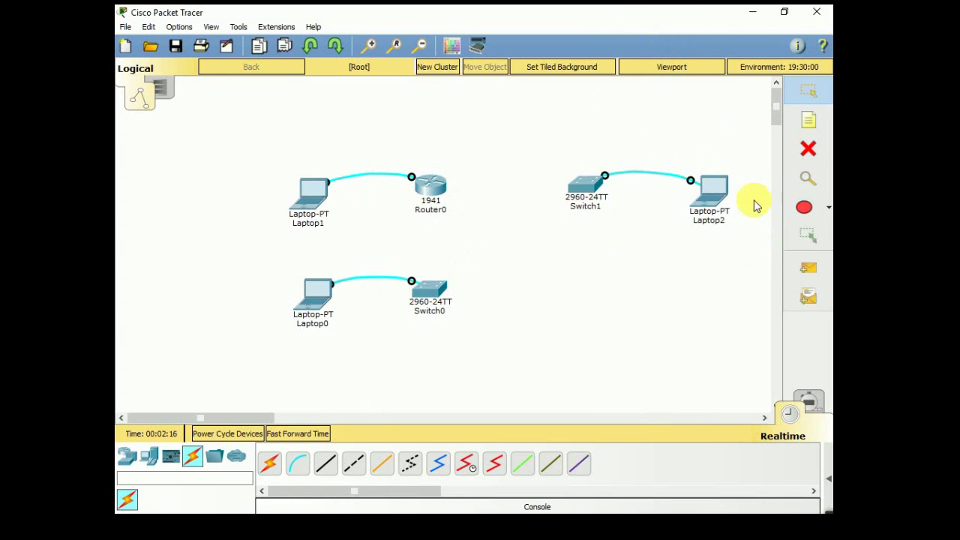
{"action": "left_click_drag", "start_coordinate": [712, 186], "coordinate": [652, 128]}
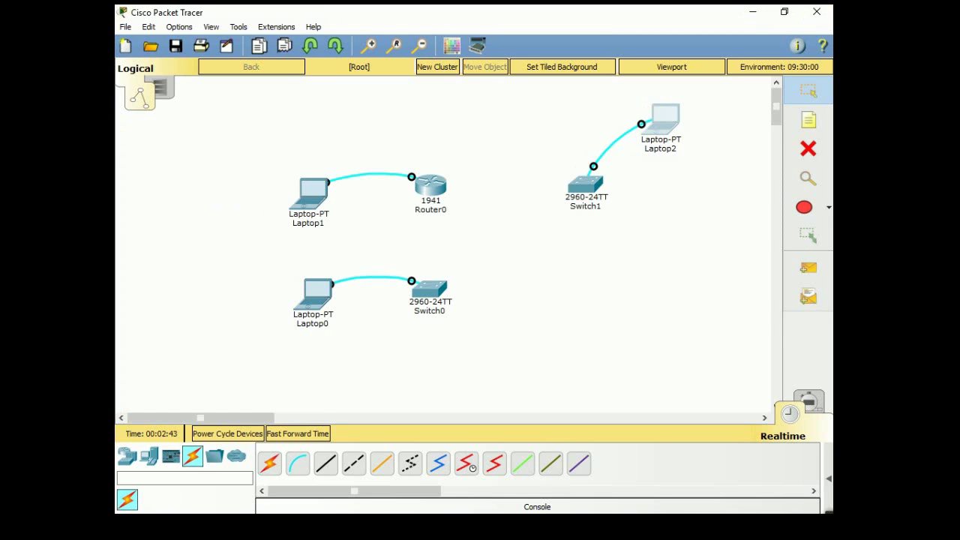
{"action": "left_click", "coordinate": [125, 456]}
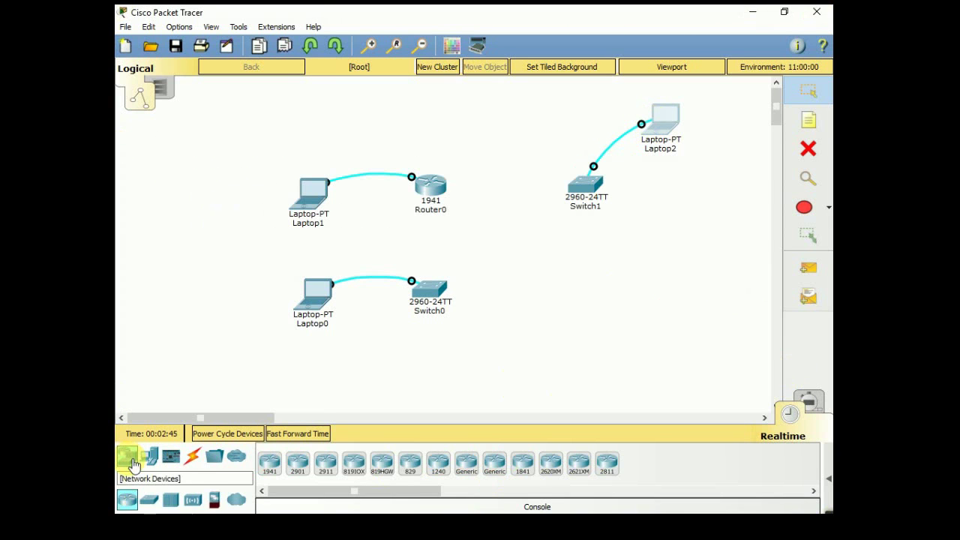
{"action": "left_click", "coordinate": [150, 457]}
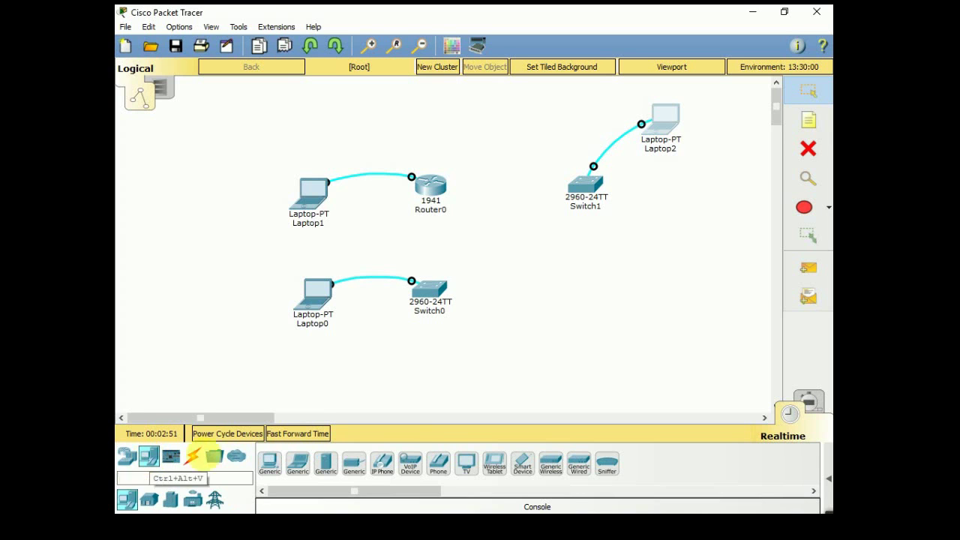
{"action": "left_click", "coordinate": [193, 456]}
{"action": "left_click", "coordinate": [327, 473]}
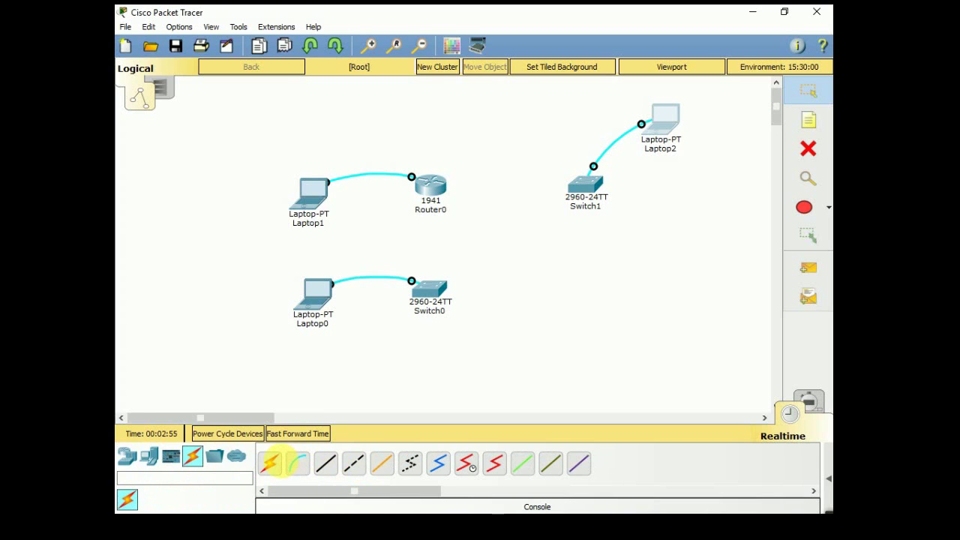
{"action": "left_click", "coordinate": [299, 471]}
{"action": "left_click", "coordinate": [428, 182]}
{"action": "left_click", "coordinate": [653, 113]}
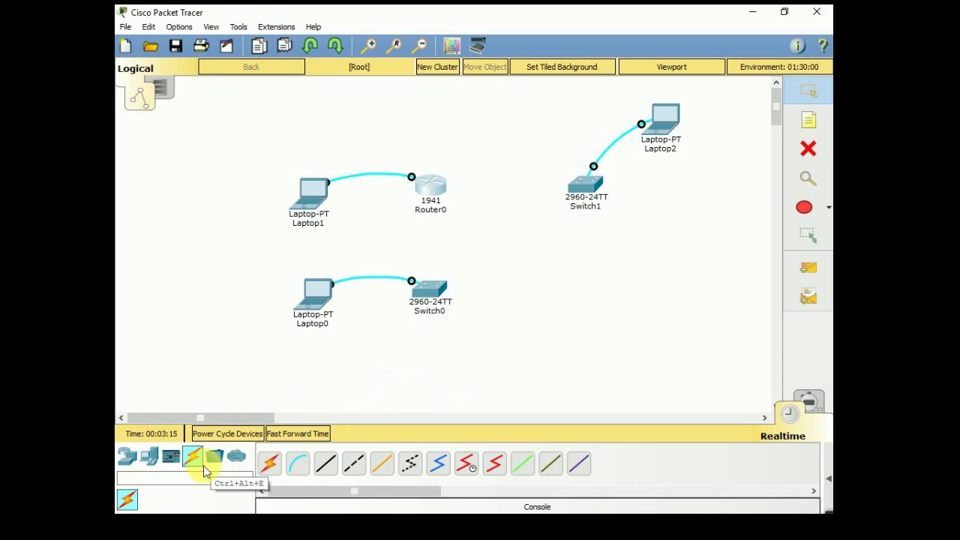
- Place another generic laptop below Laptop0
{"action": "left_click", "coordinate": [148, 456]}
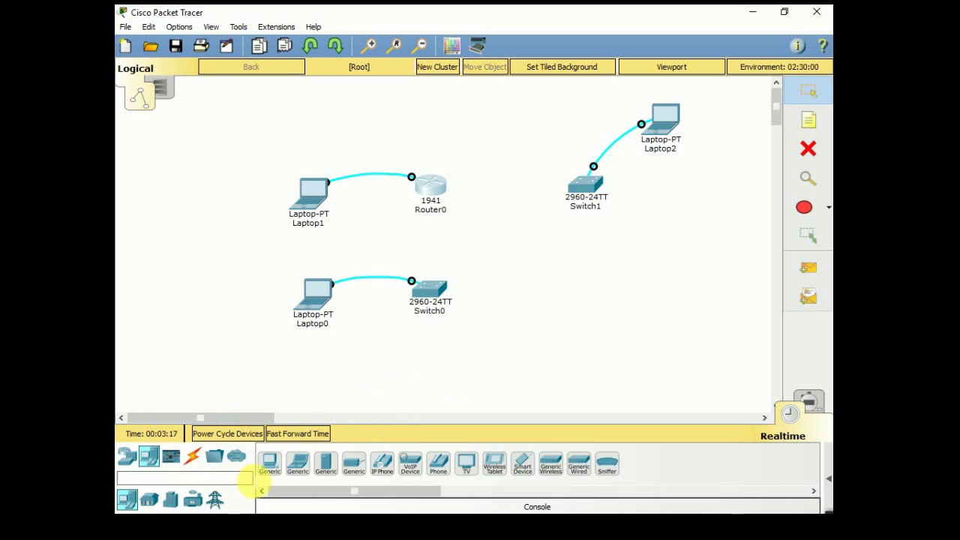
{"action": "left_click", "coordinate": [307, 470]}
{"action": "left_click", "coordinate": [332, 360]}
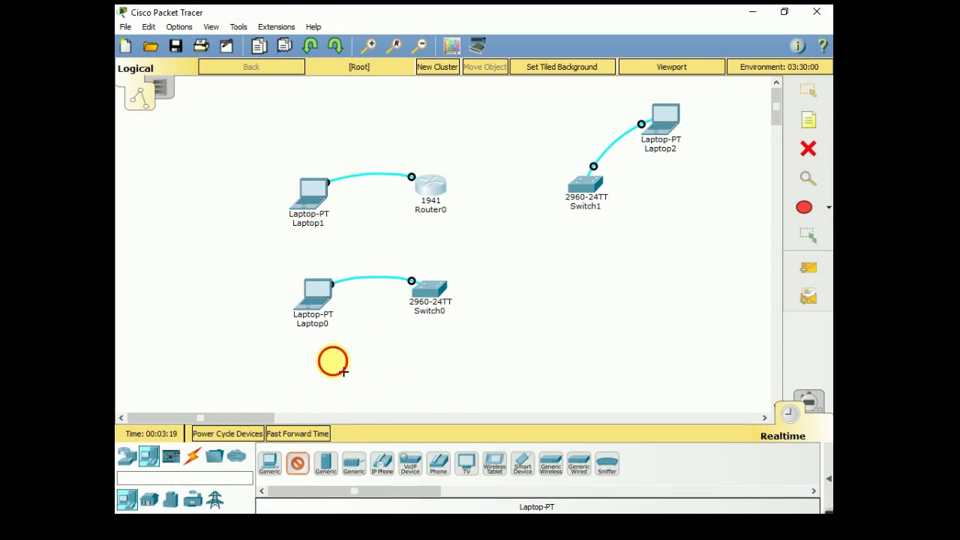
- Place a smartphone below Switch0 and view its desktop applications
{"action": "left_click", "coordinate": [325, 466]}
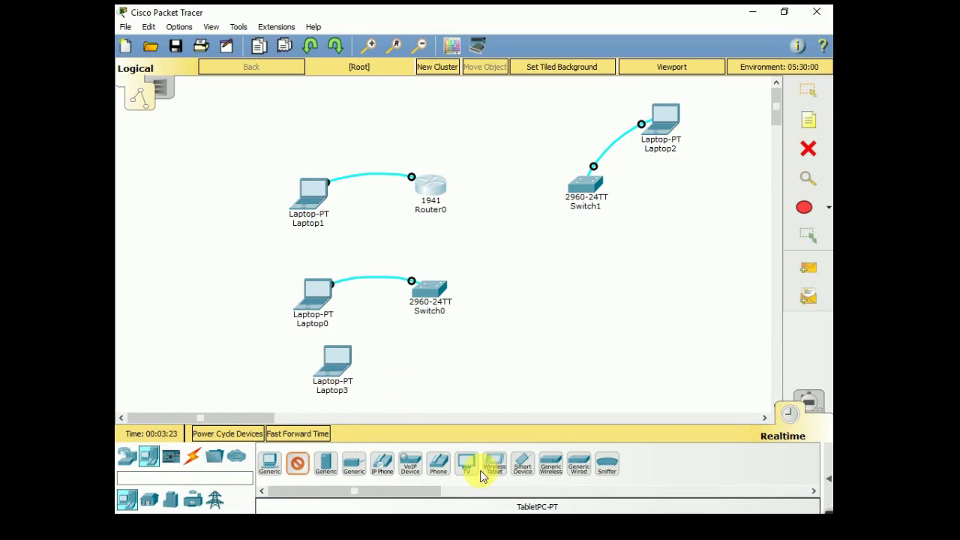
{"action": "left_click", "coordinate": [523, 464]}
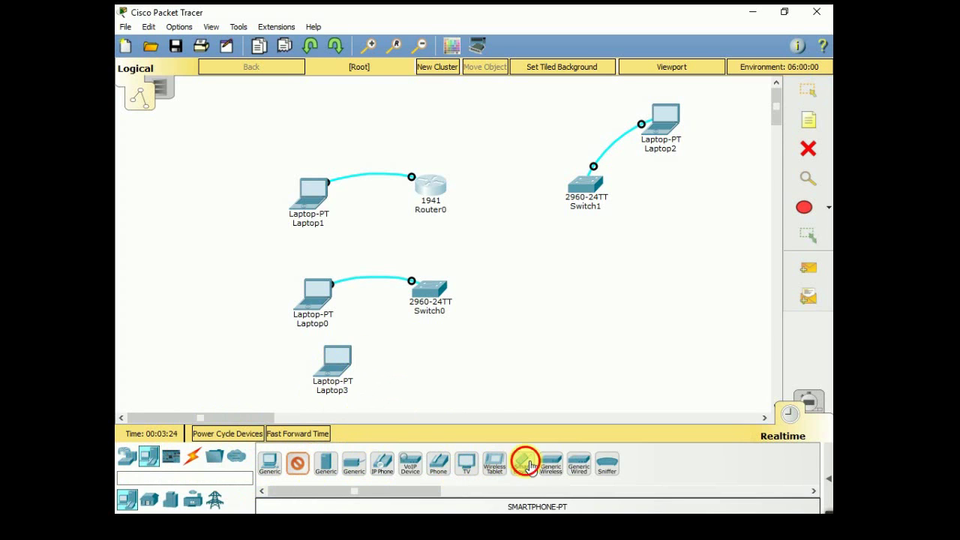
{"action": "left_click", "coordinate": [463, 389]}
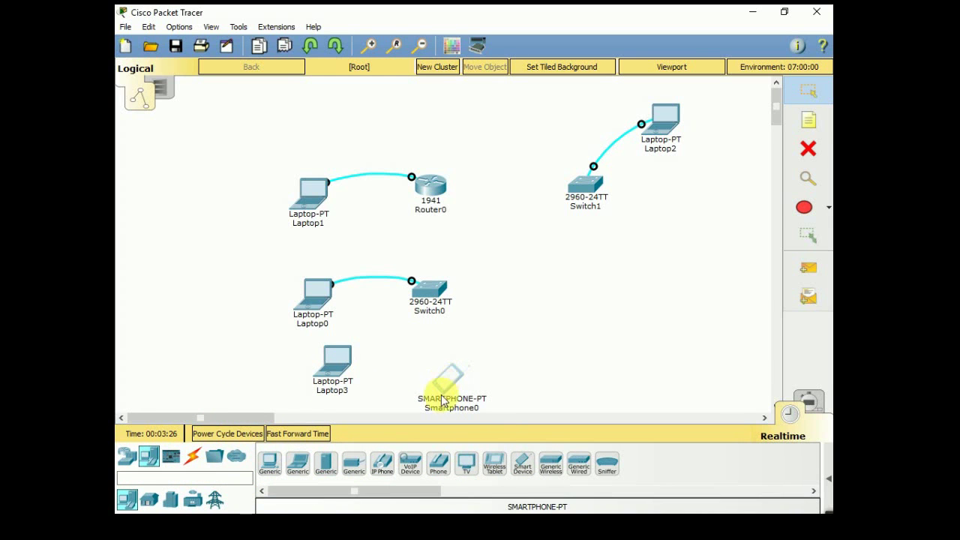
{"action": "left_click", "coordinate": [450, 386]}
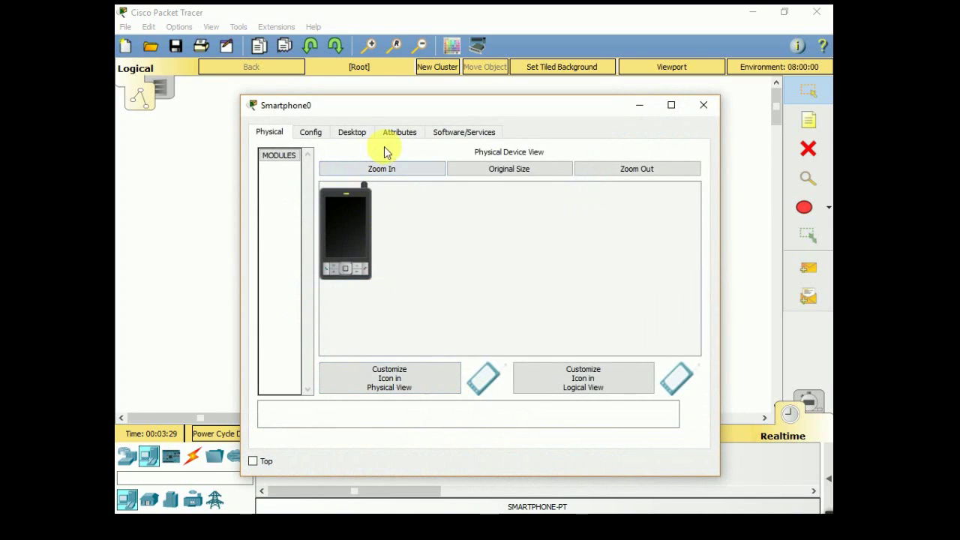
{"action": "left_click", "coordinate": [348, 132]}
{"action": "left_click", "coordinate": [703, 105]}
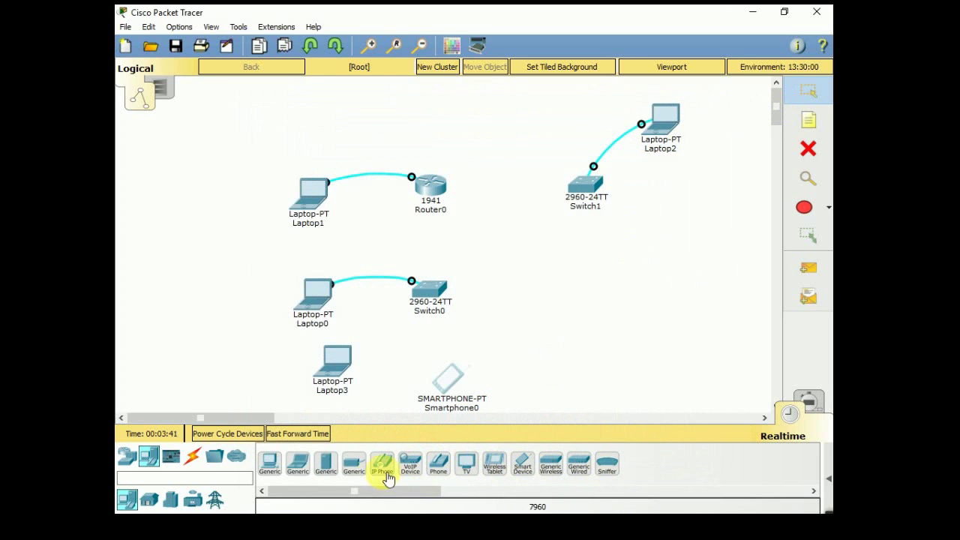
- Place a TV to the right of the smartphone and inspect its attributes and power status
{"action": "left_click", "coordinate": [466, 463]}
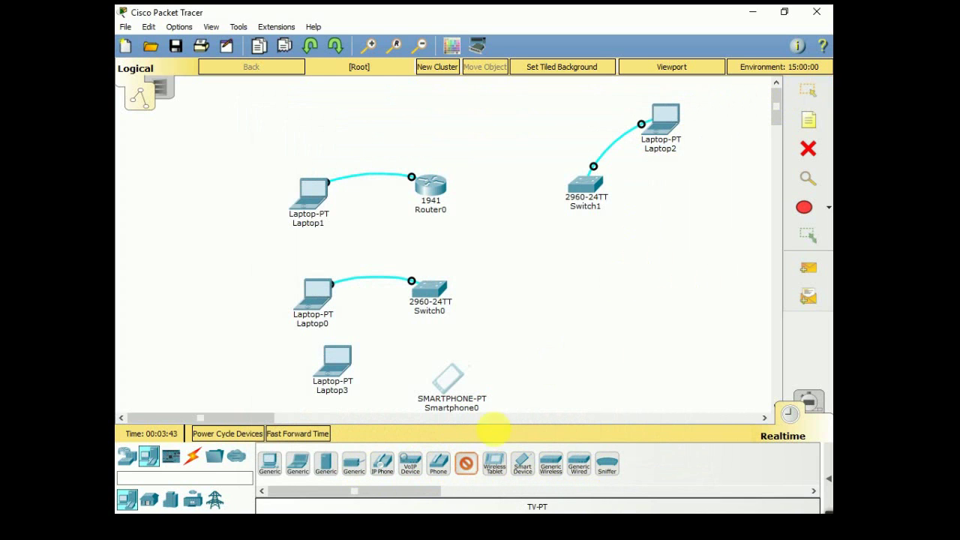
{"action": "left_click", "coordinate": [548, 352]}
{"action": "left_click", "coordinate": [547, 352]}
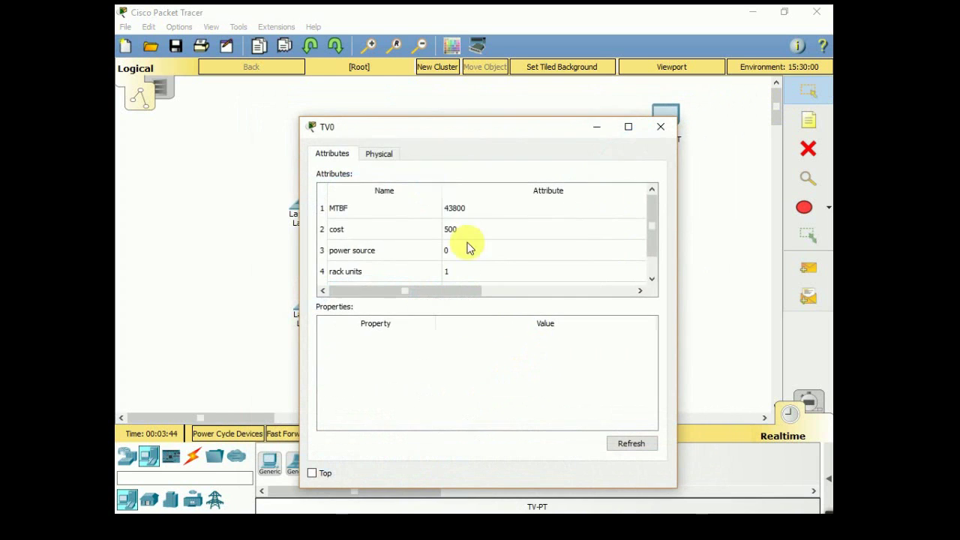
{"action": "left_click", "coordinate": [372, 154]}
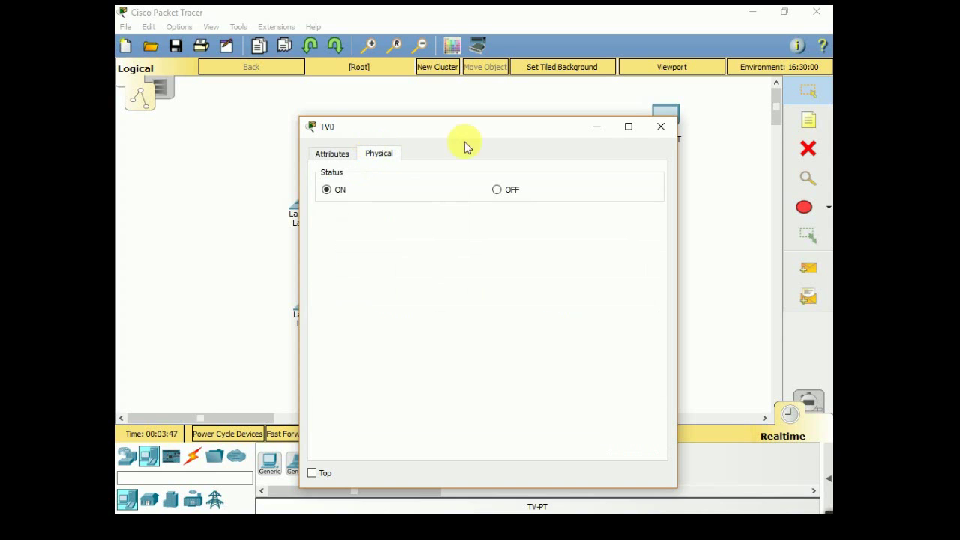
{"action": "left_click", "coordinate": [661, 126]}
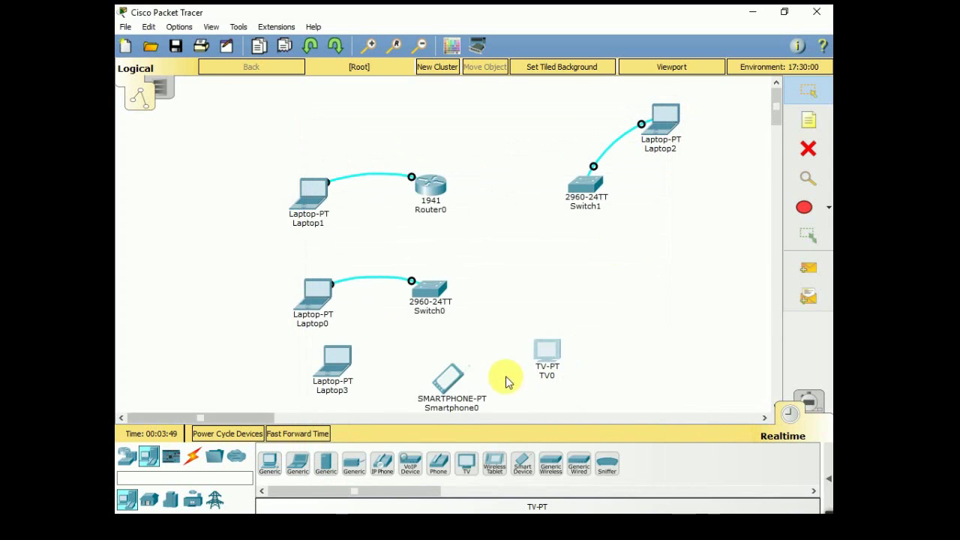
- Delete the TV from the workspace
{"action": "left_click", "coordinate": [803, 154]}
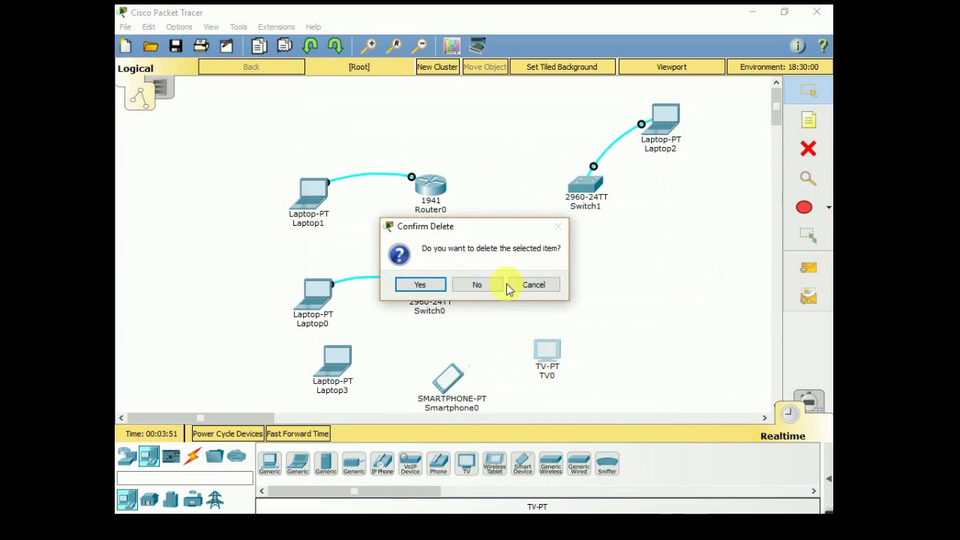
{"action": "left_click", "coordinate": [532, 283]}
{"action": "left_click", "coordinate": [808, 148]}
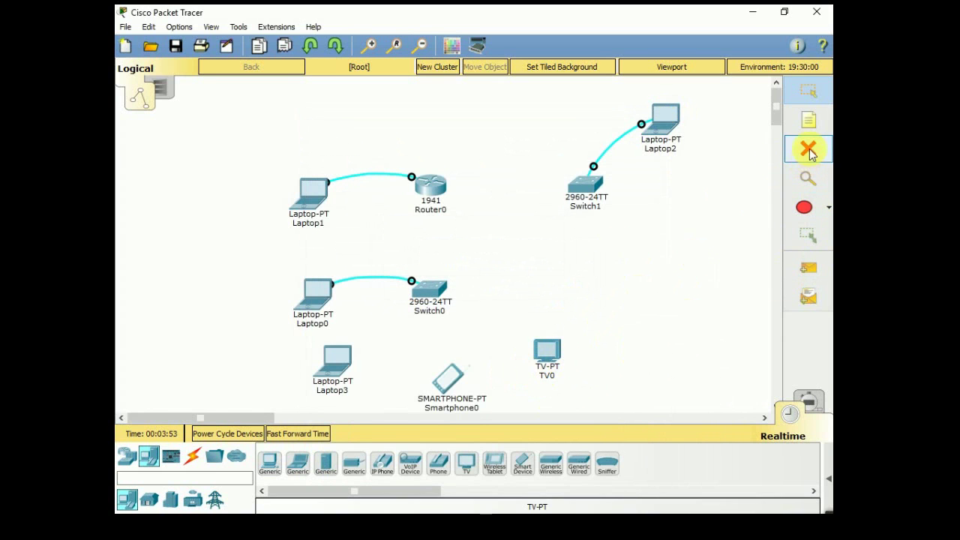
{"action": "left_click", "coordinate": [563, 365]}
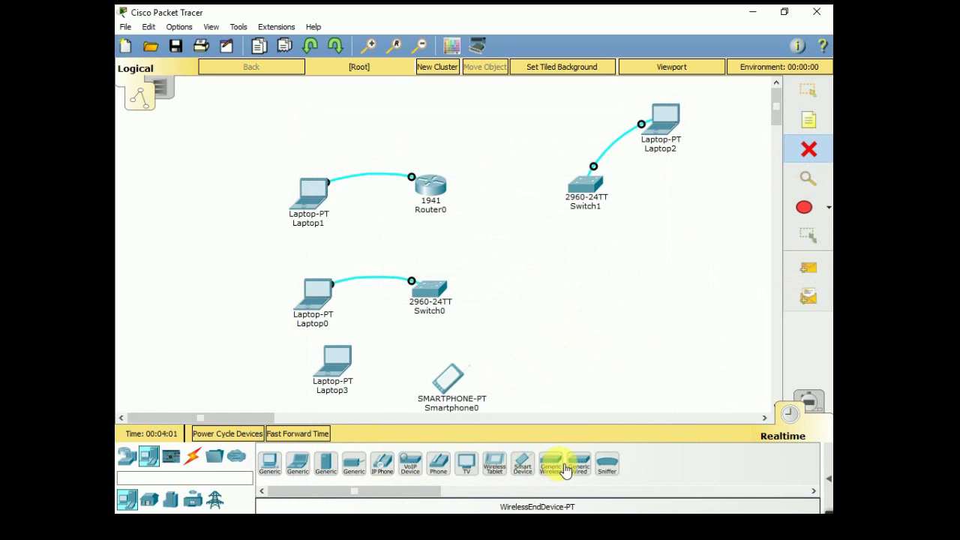
- Place a sniffer to the right of the smartphone and open its device window
{"action": "left_click", "coordinate": [604, 466]}
{"action": "left_click", "coordinate": [573, 357]}
{"action": "left_click", "coordinate": [573, 360]}
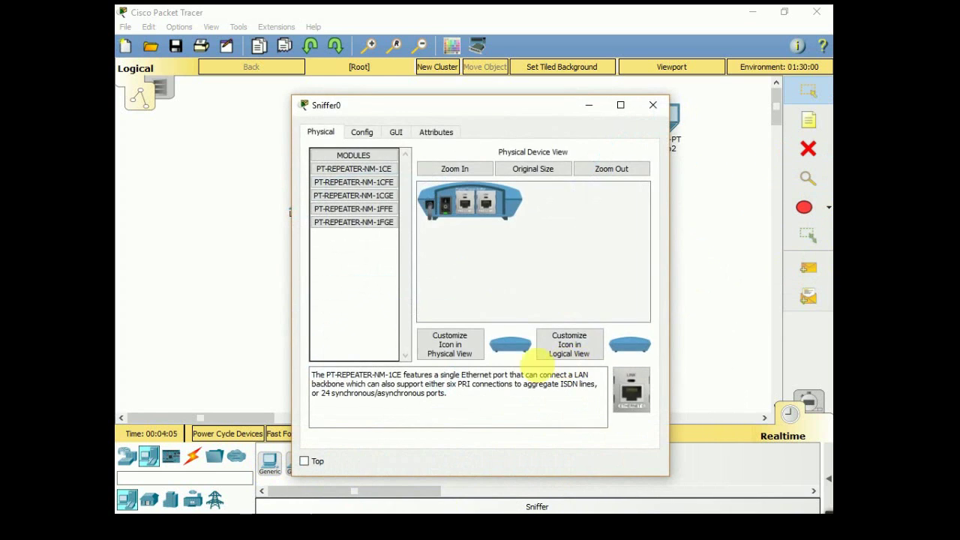
- Examine the sniffer's physical modules, global settings, packet capture interface and attributes
{"action": "left_click", "coordinate": [368, 132]}
{"action": "left_click", "coordinate": [436, 134]}
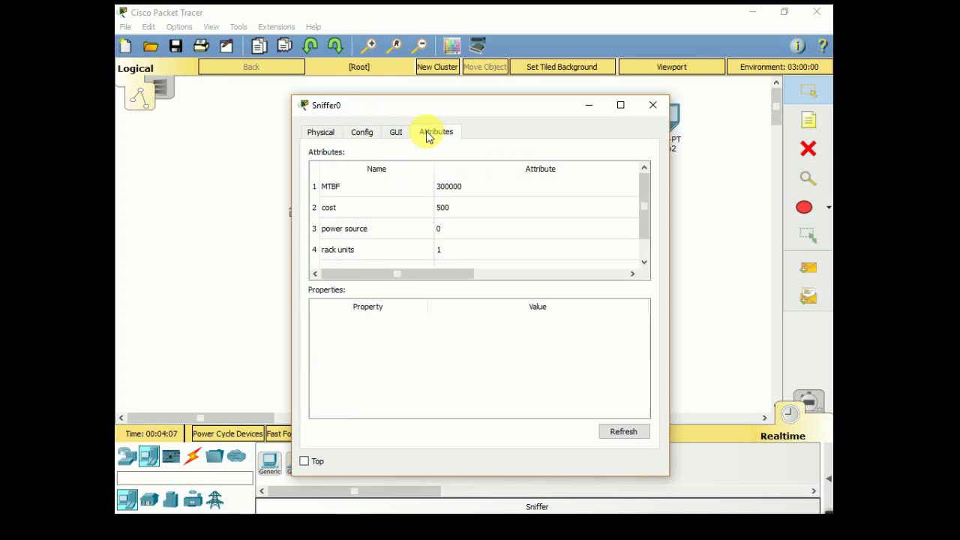
{"action": "left_click", "coordinate": [398, 133]}
{"action": "left_click", "coordinate": [361, 135]}
{"action": "left_click", "coordinate": [329, 135]}
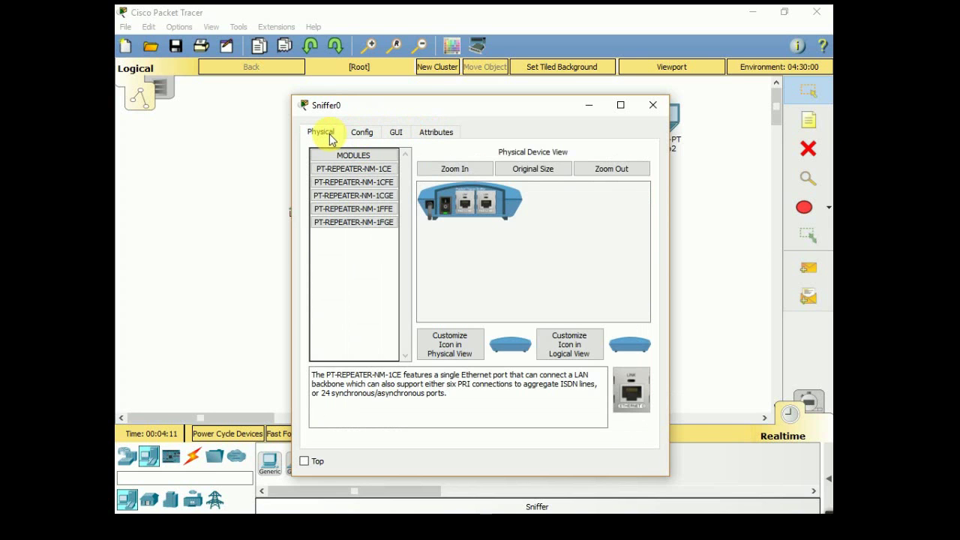
{"action": "left_click", "coordinate": [338, 170]}
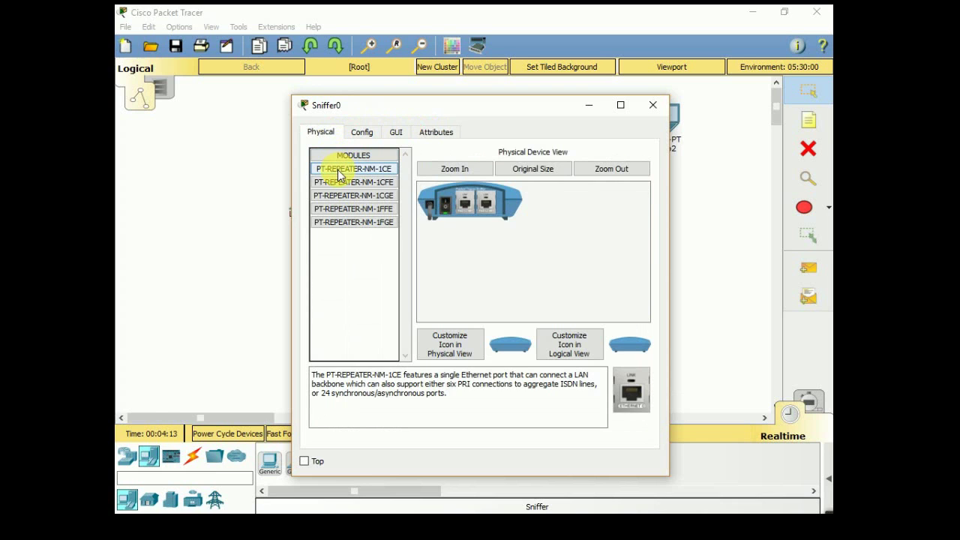
{"action": "left_click", "coordinate": [401, 134]}
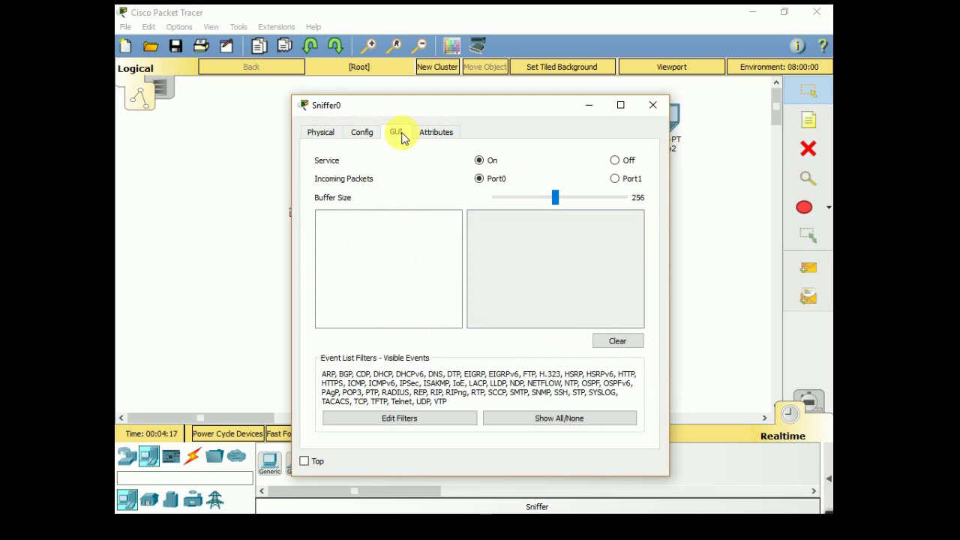
{"action": "left_click", "coordinate": [363, 135]}
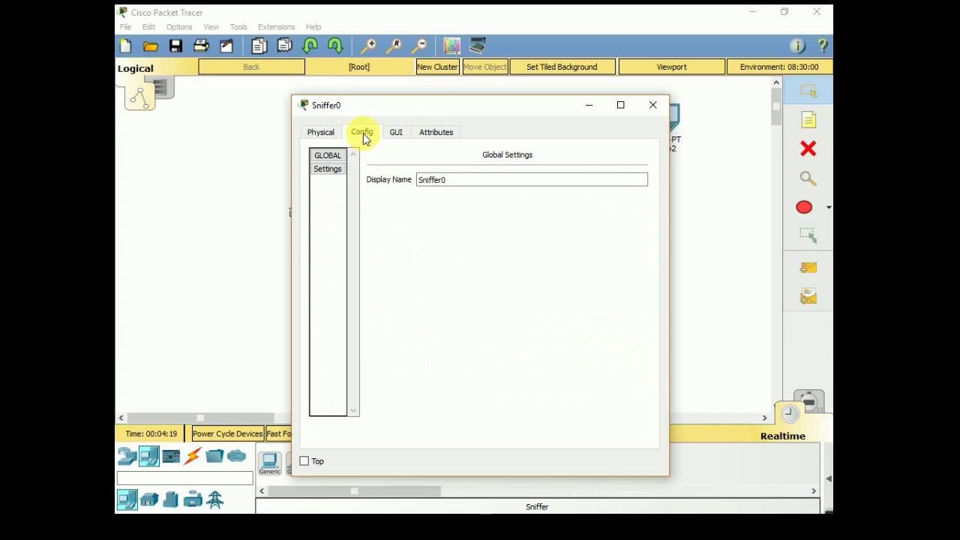
{"action": "left_click", "coordinate": [335, 171]}
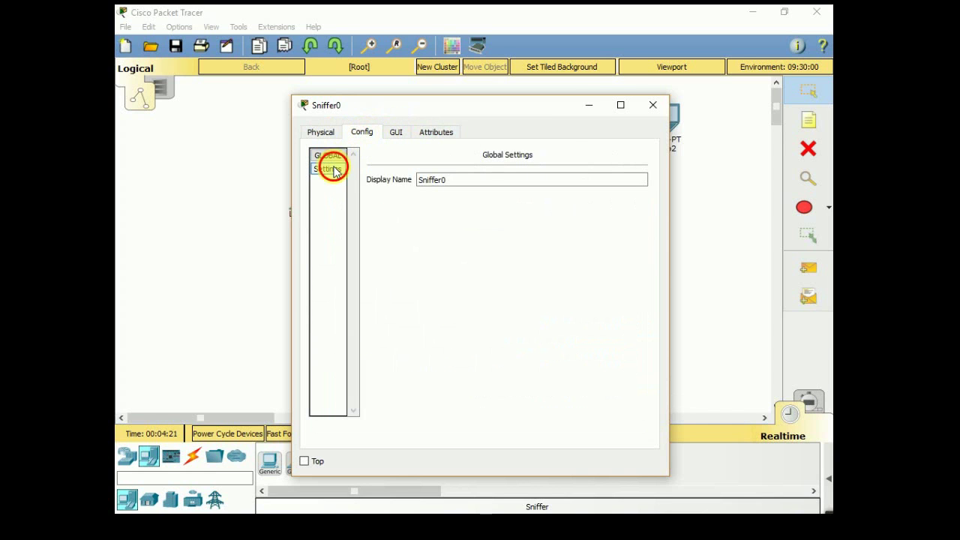
{"action": "left_click", "coordinate": [654, 104]}
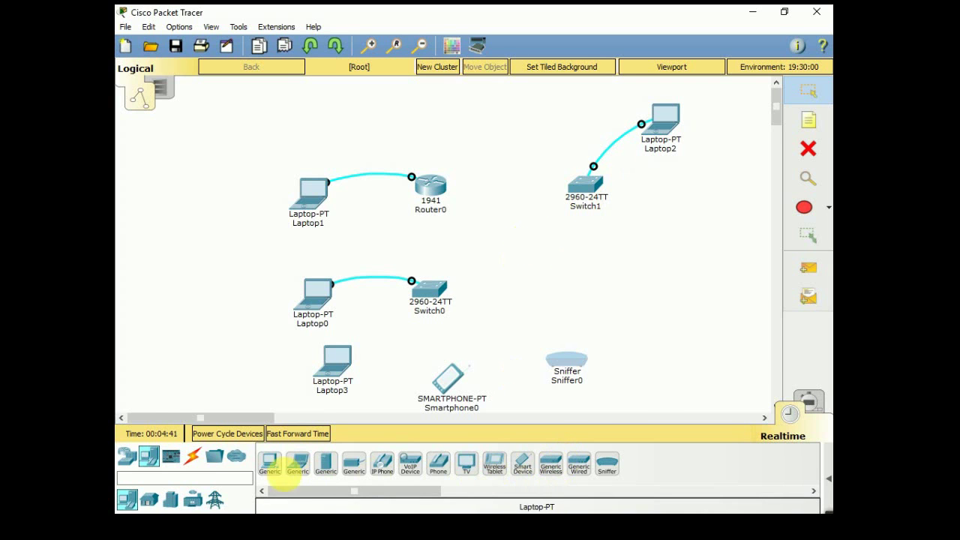
- Delete the sniffer from the workspace
{"action": "left_click", "coordinate": [807, 148]}
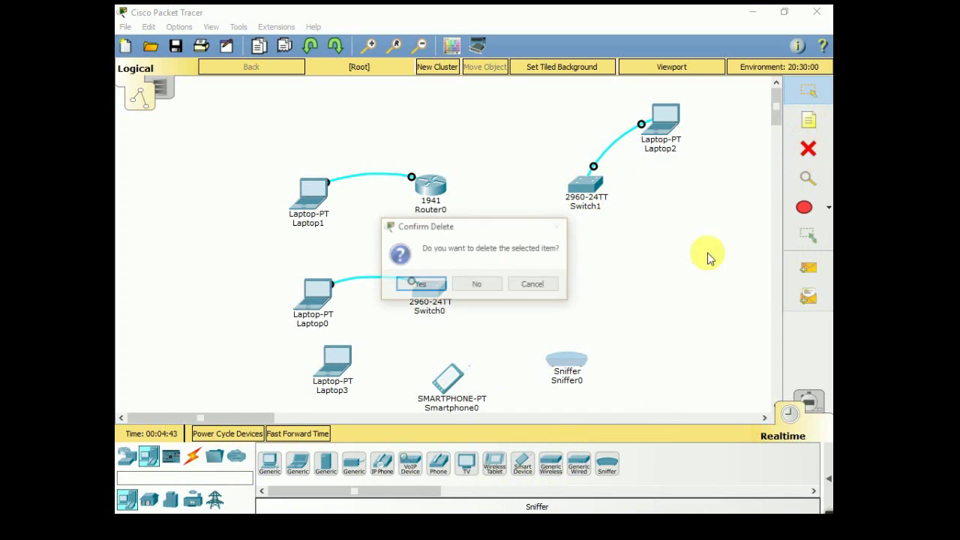
{"action": "left_click", "coordinate": [550, 286]}
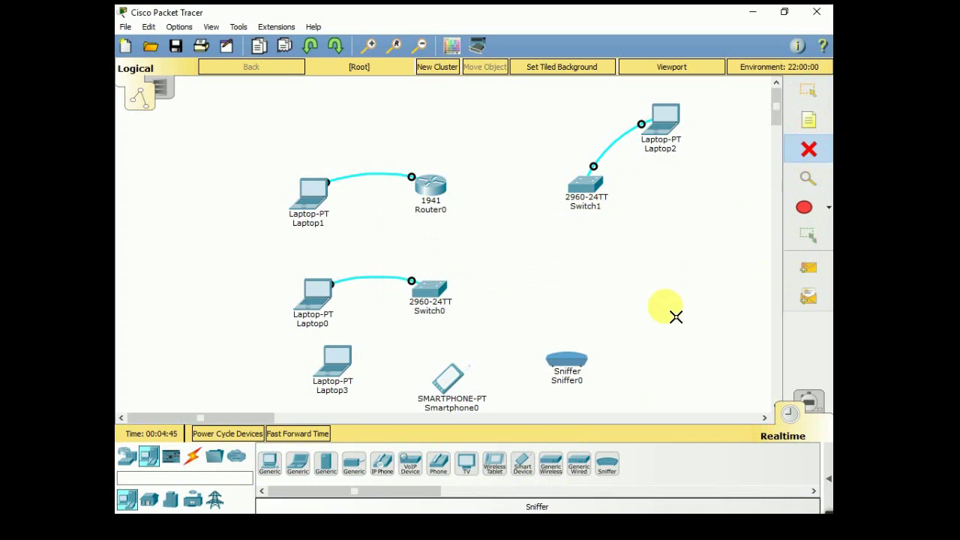
{"action": "left_click", "coordinate": [583, 372]}
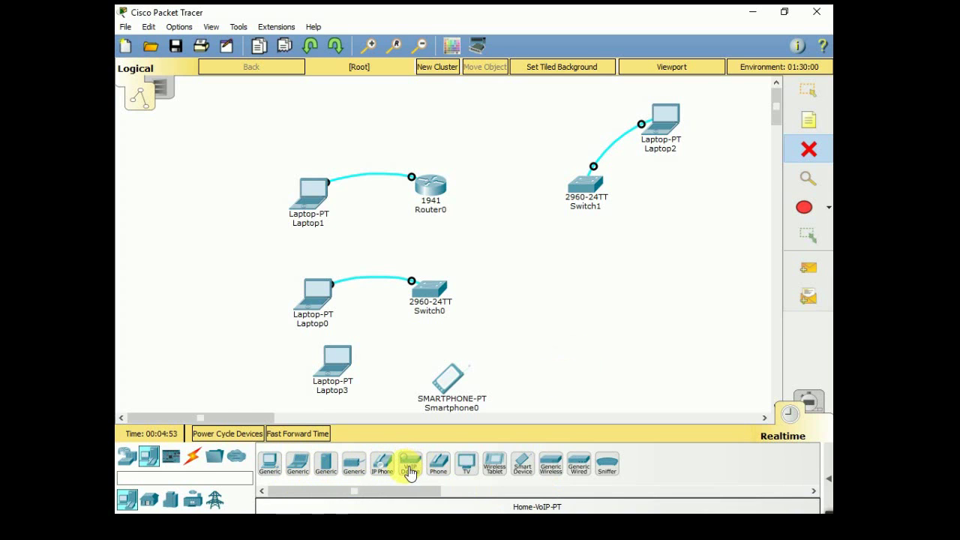
- Place a 7960 IP phone to the right of the smartphone and open its device window
{"action": "left_click", "coordinate": [379, 463]}
{"action": "left_click", "coordinate": [577, 367]}
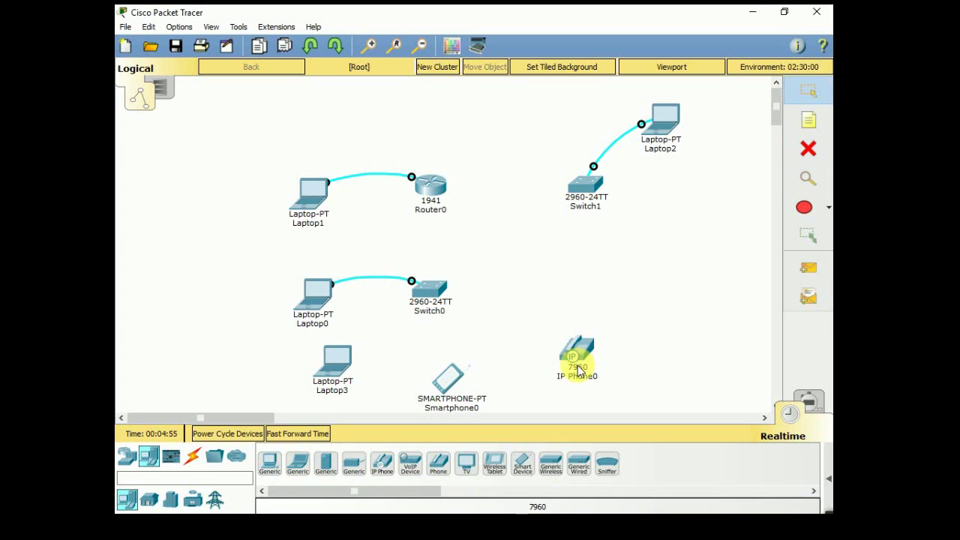
{"action": "left_click", "coordinate": [577, 368]}
- Try to view the IP phone's global configuration settings
{"action": "left_click", "coordinate": [361, 132]}
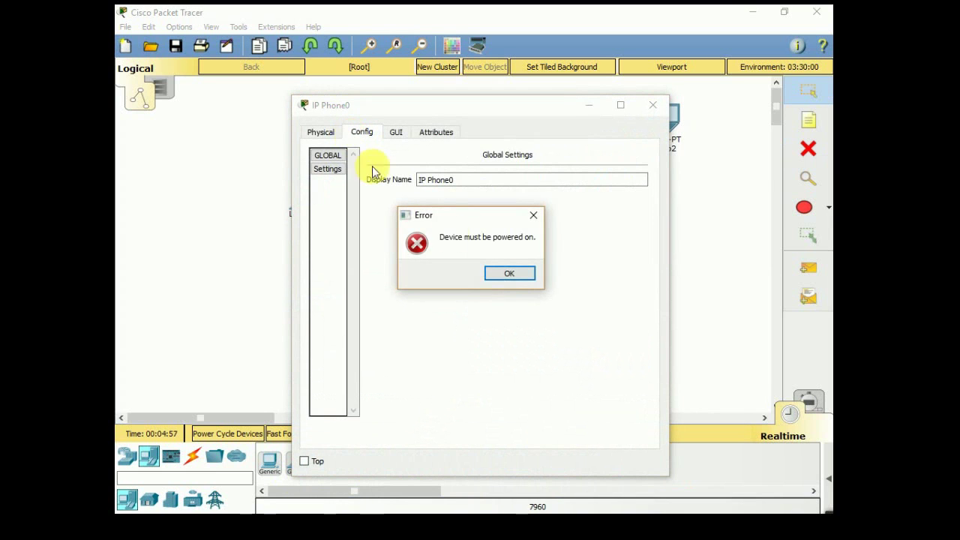
{"action": "left_click", "coordinate": [495, 273]}
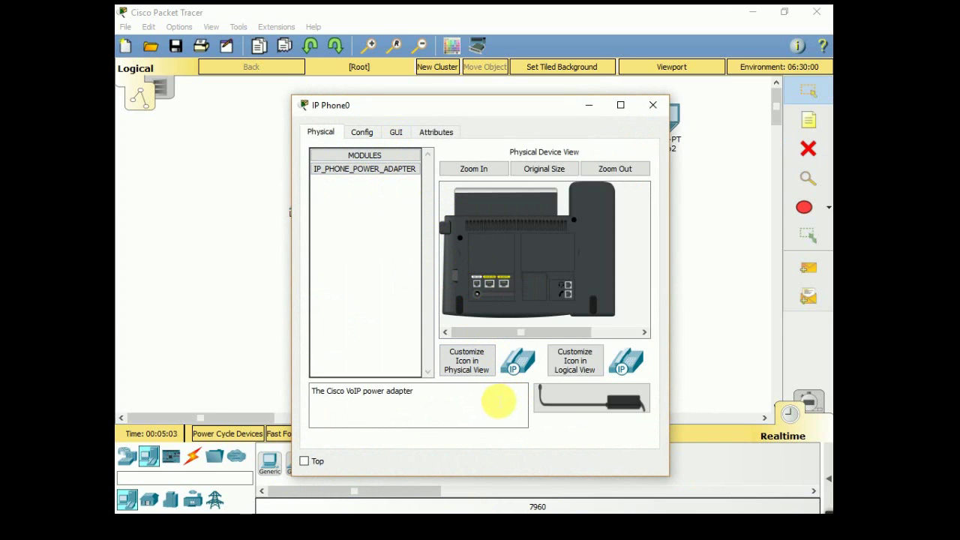
{"action": "left_click", "coordinate": [355, 138]}
{"action": "left_click", "coordinate": [495, 273]}
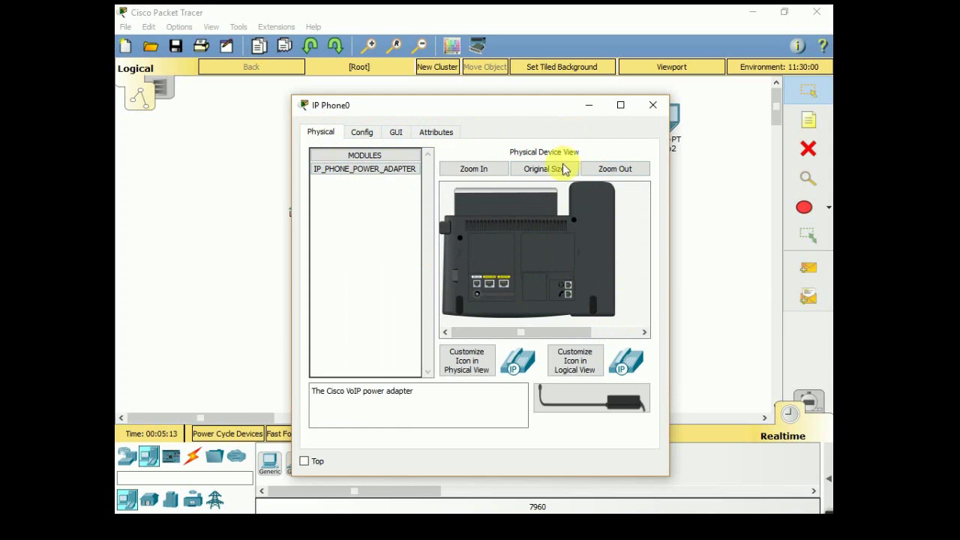
{"action": "double_click", "coordinate": [367, 157]}
{"action": "left_click", "coordinate": [362, 132]}
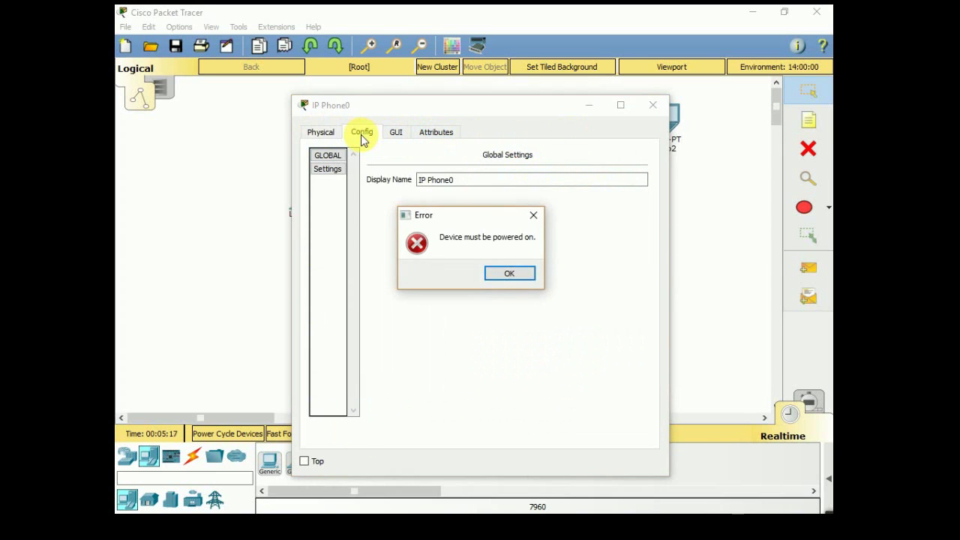
{"action": "left_click", "coordinate": [527, 276]}
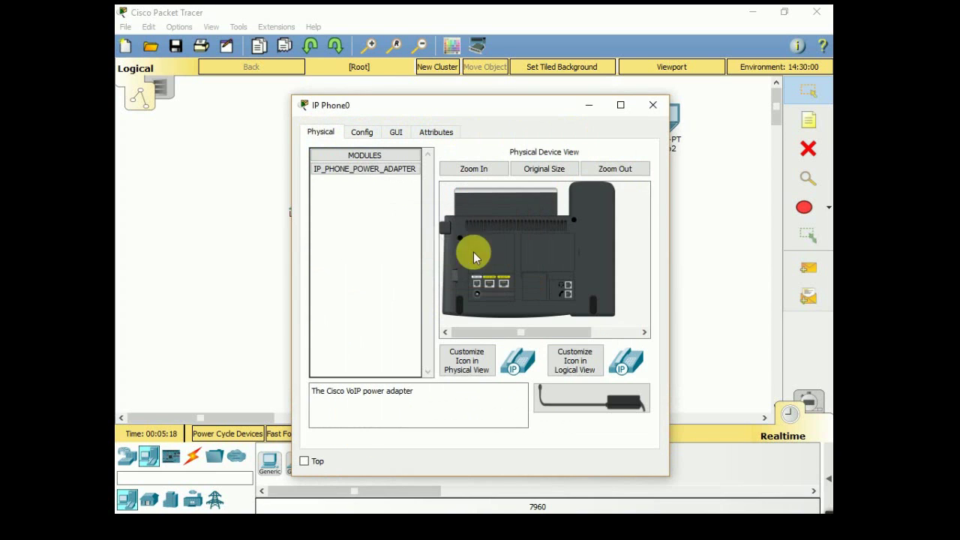
- Try to install the IP_PHONE_POWER_ADAPTER module into the power port on the back of the IP phone
{"action": "left_click", "coordinate": [336, 160]}
{"action": "double_click", "coordinate": [333, 155]}
{"action": "double_click", "coordinate": [333, 156]}
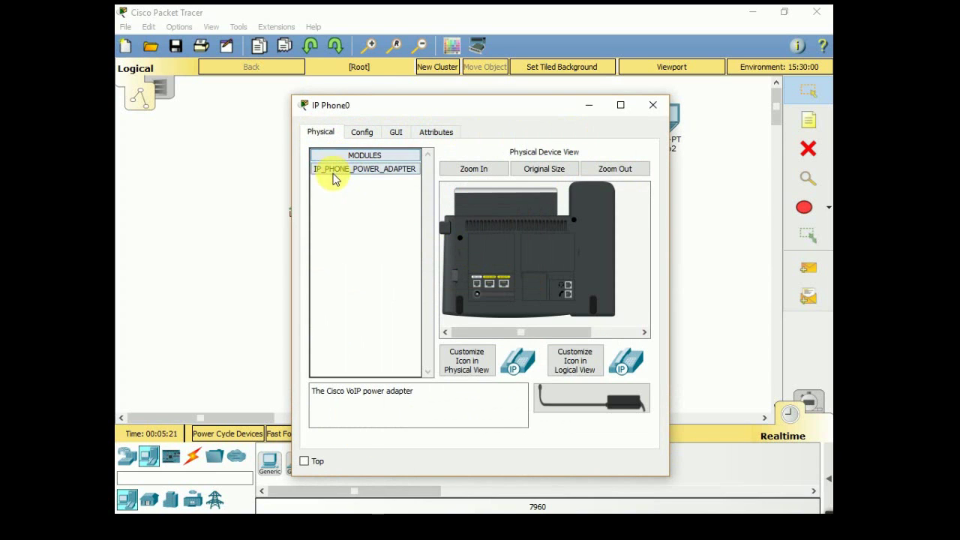
{"action": "left_click", "coordinate": [335, 173]}
{"action": "left_click_drag", "start_coordinate": [333, 174], "coordinate": [481, 288]}
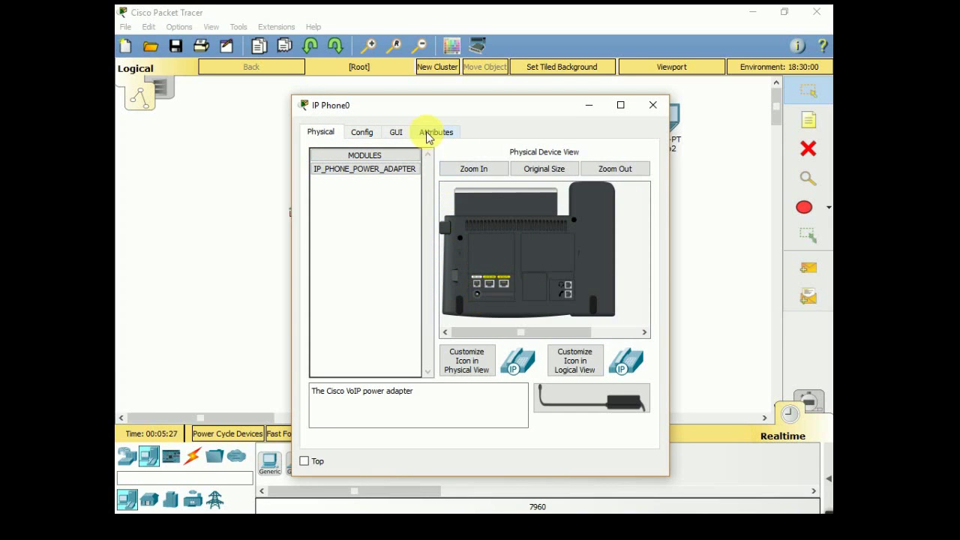
- Try to view the IP phone's attributes and GUI, and close its device window
{"action": "left_click", "coordinate": [439, 137]}
{"action": "left_click", "coordinate": [508, 272]}
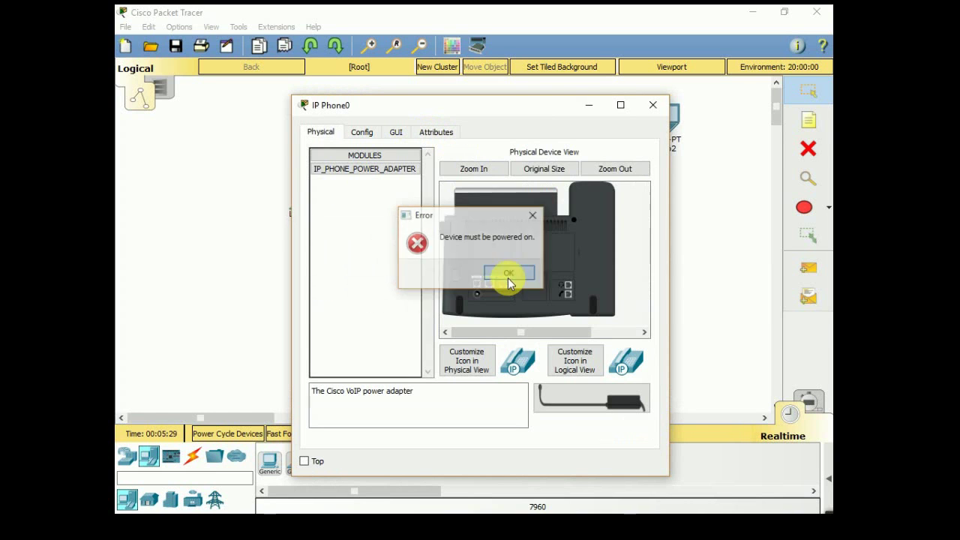
{"action": "left_click", "coordinate": [389, 133]}
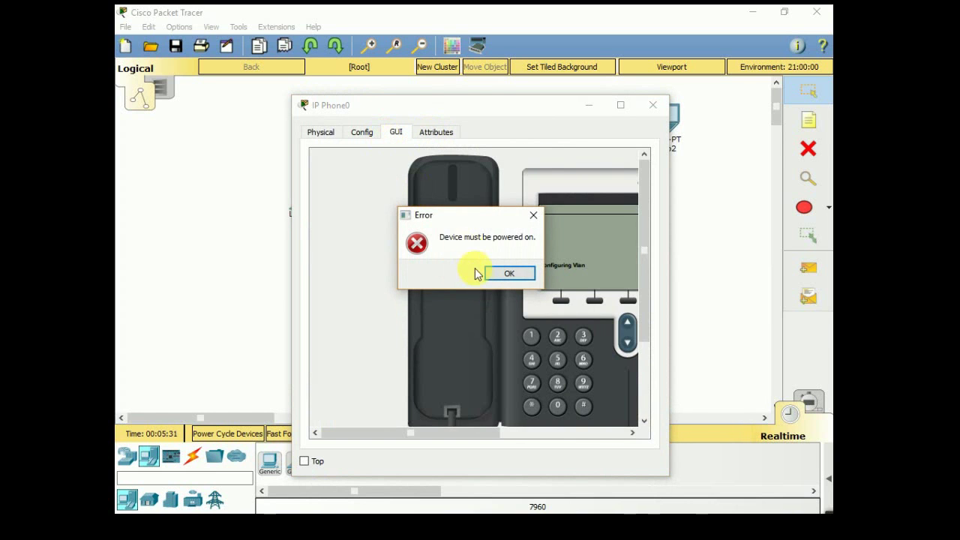
{"action": "left_click", "coordinate": [507, 273]}
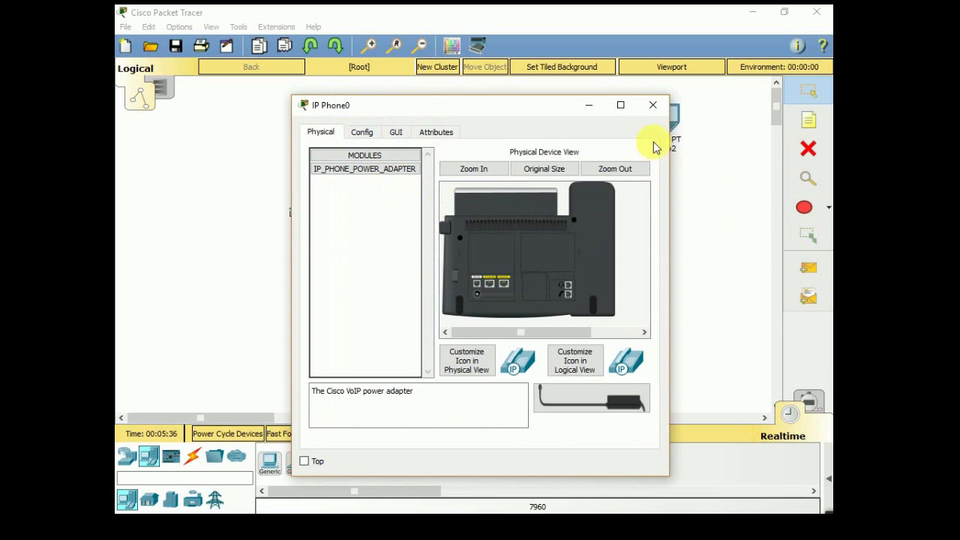
{"action": "left_click", "coordinate": [828, 210]}
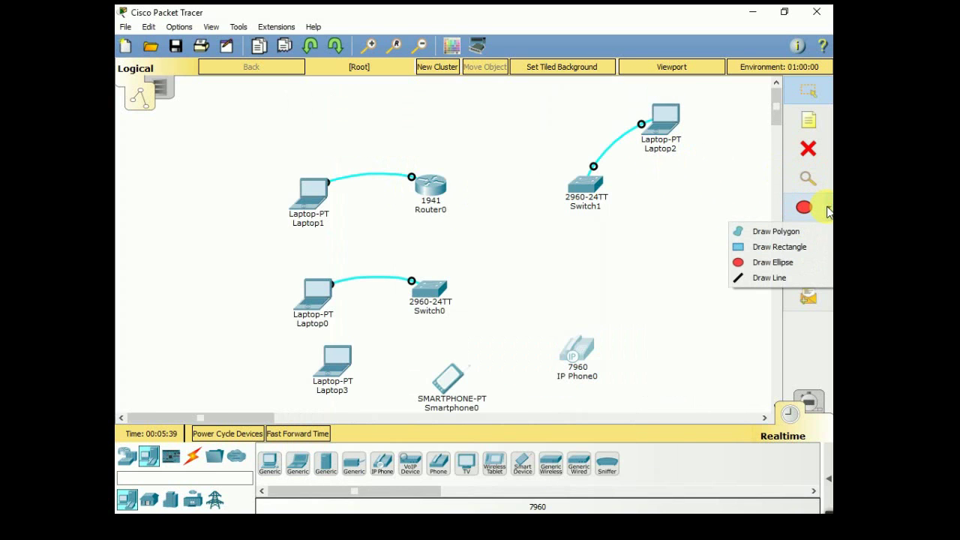
{"action": "left_click", "coordinate": [628, 306]}
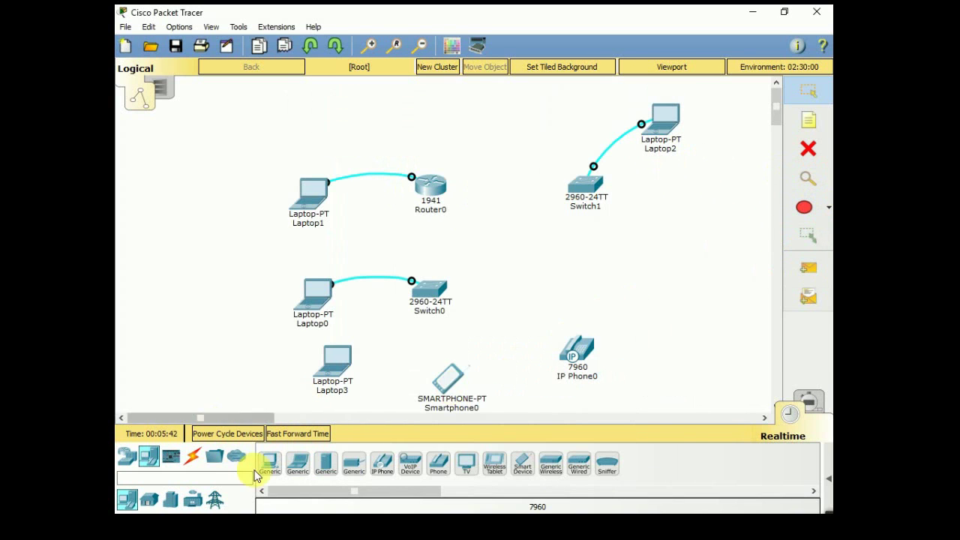
- Try to attach a phone cable to the IP phone's Switch and PC ports
{"action": "left_click", "coordinate": [197, 462]}
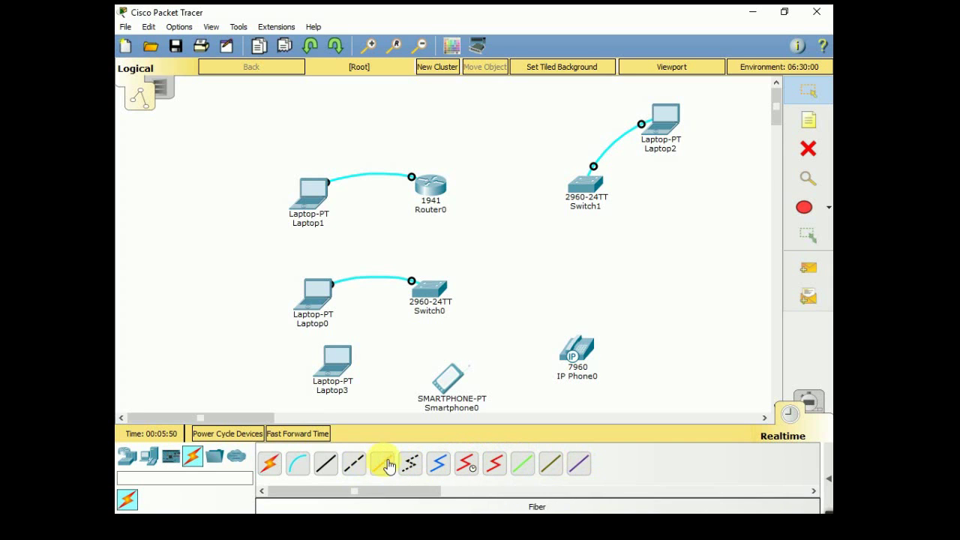
{"action": "left_click", "coordinate": [411, 463]}
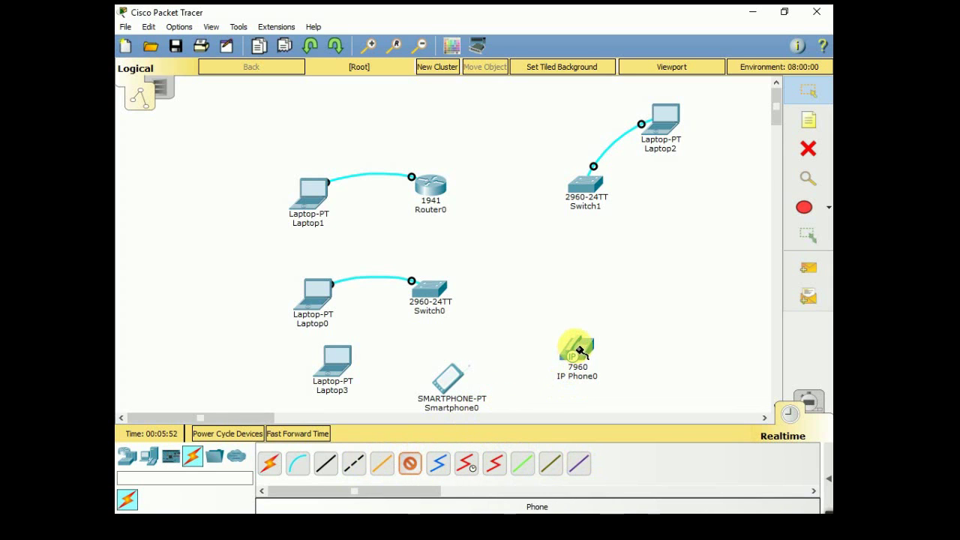
{"action": "left_click", "coordinate": [578, 349]}
{"action": "left_click", "coordinate": [586, 357]}
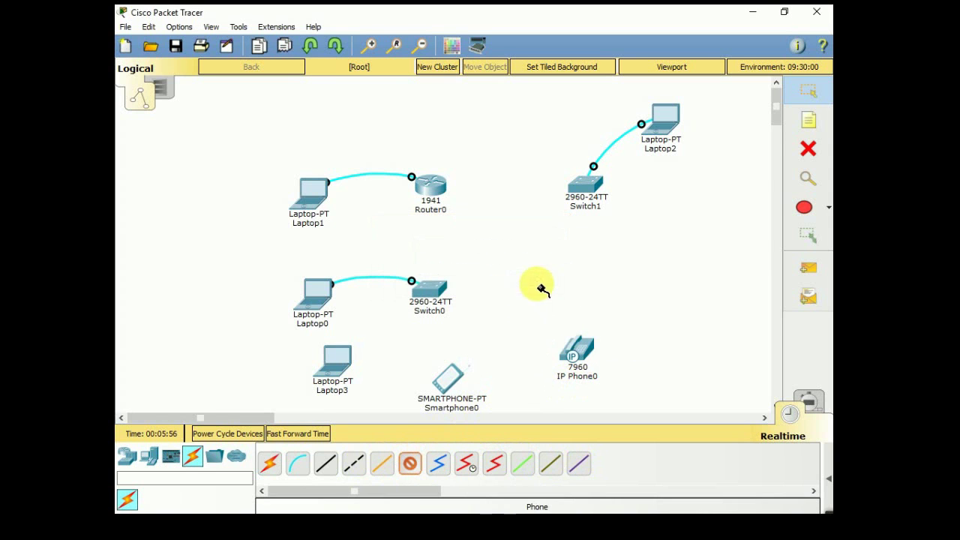
{"action": "left_click", "coordinate": [574, 346]}
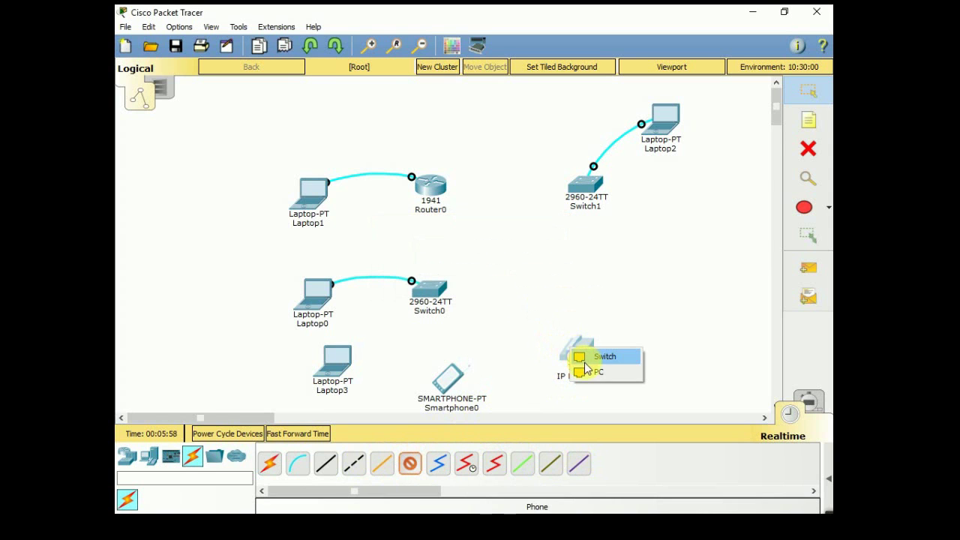
{"action": "left_click", "coordinate": [585, 373]}
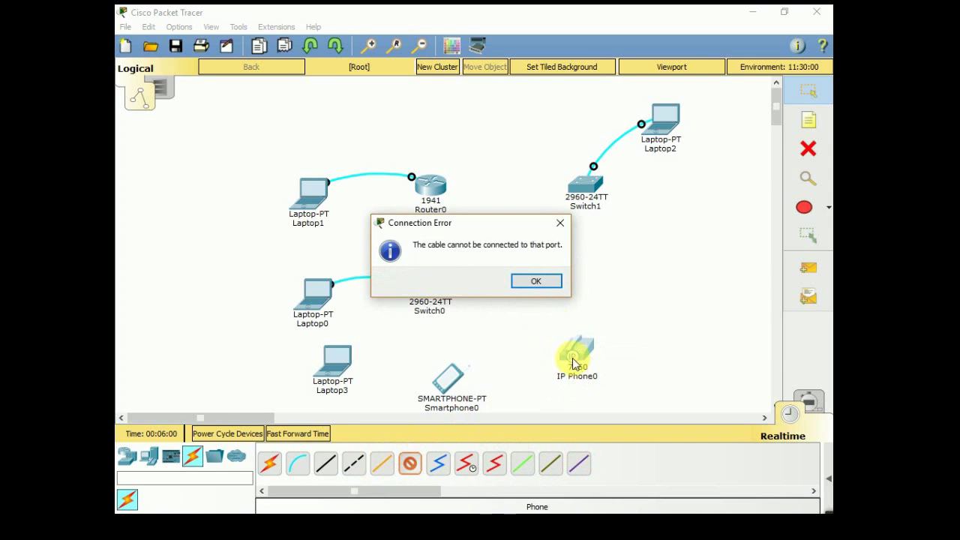
{"action": "left_click", "coordinate": [537, 283]}
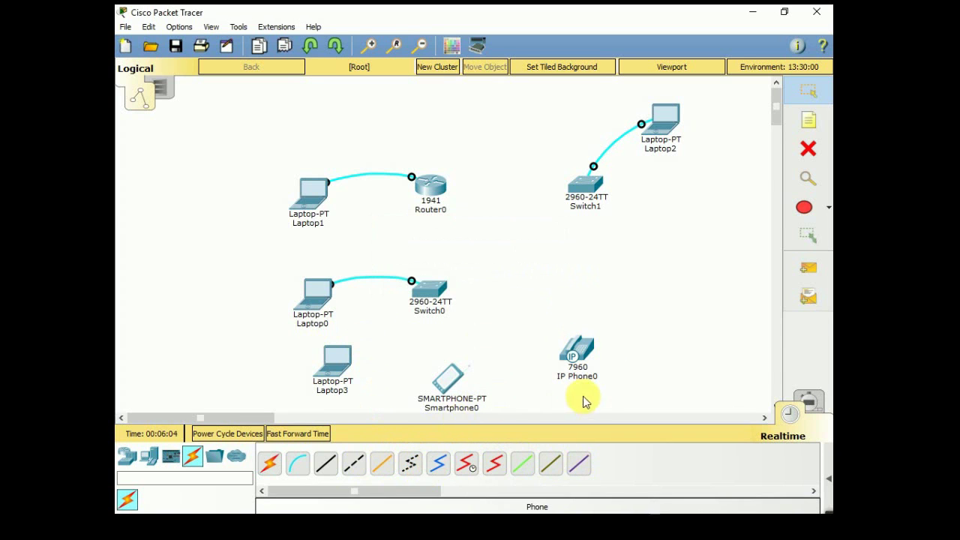
- Delete the IP phone from the workspace
{"action": "left_click", "coordinate": [787, 158]}
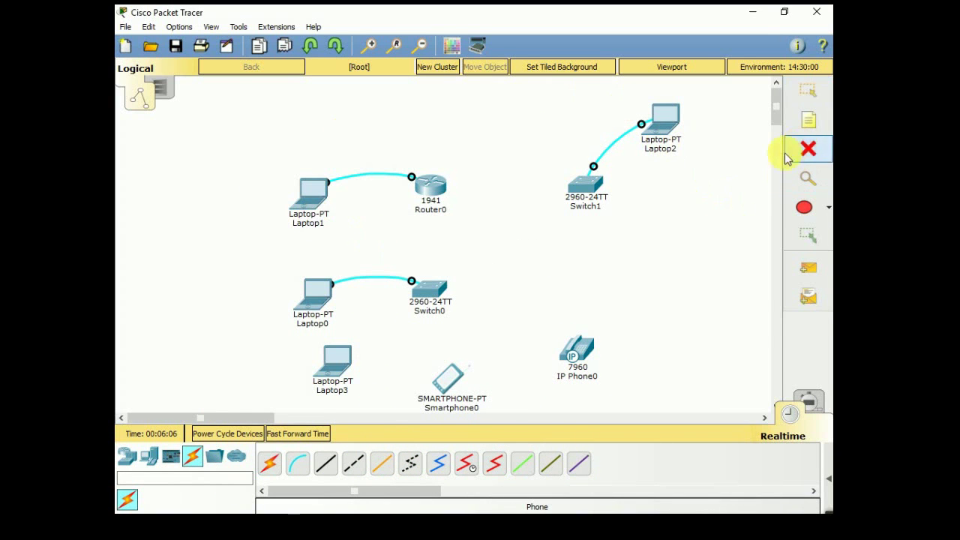
{"action": "left_click", "coordinate": [576, 354]}
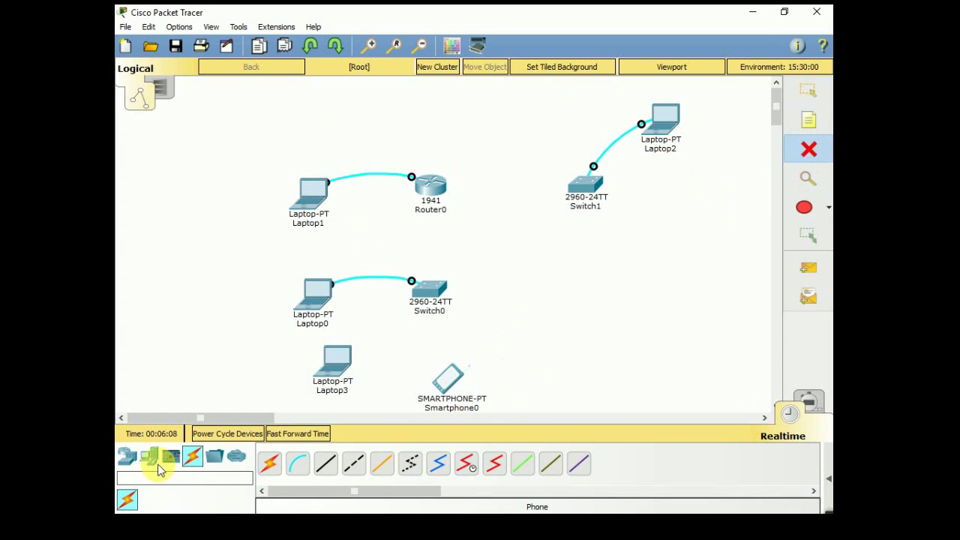
- Place a generic server to the right of the smartphone and shift the smartphone slightly toward Laptop3
{"action": "left_click", "coordinate": [150, 459]}
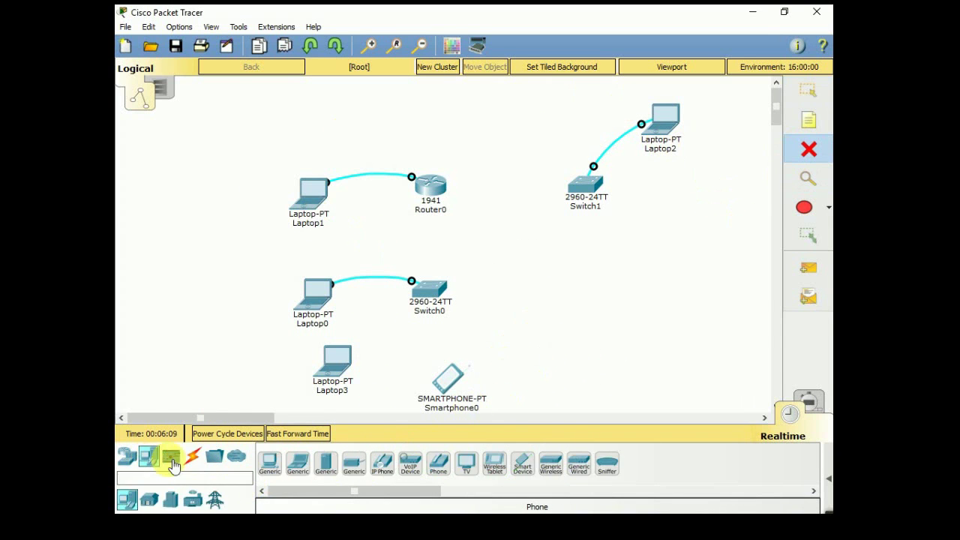
{"action": "left_click", "coordinate": [332, 477]}
{"action": "left_click", "coordinate": [546, 357]}
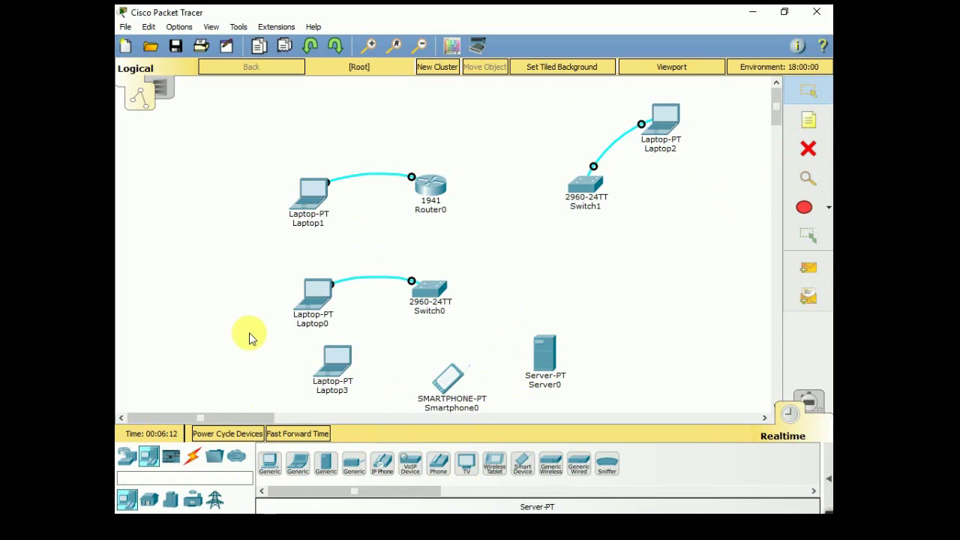
{"action": "left_click_drag", "start_coordinate": [547, 354], "coordinate": [565, 365]}
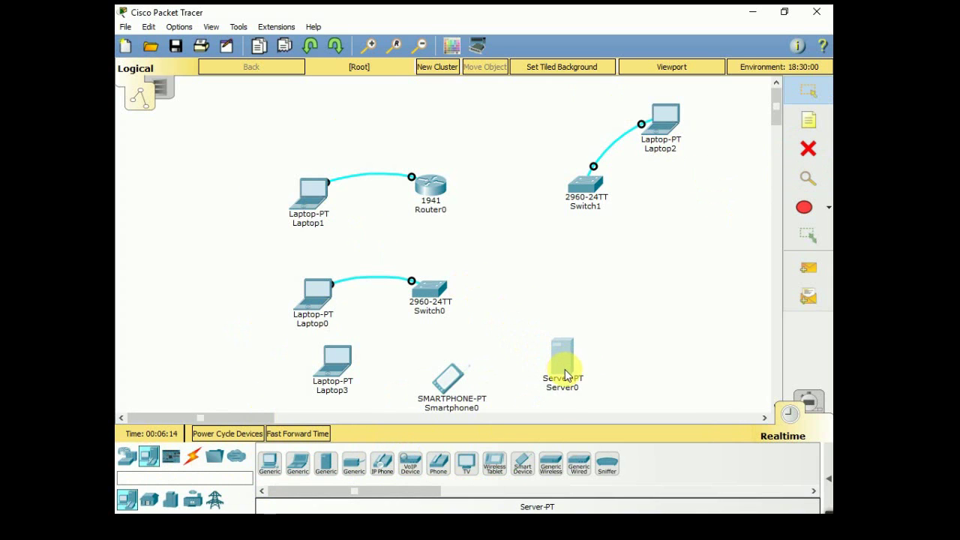
{"action": "left_click_drag", "start_coordinate": [445, 379], "coordinate": [434, 384]}
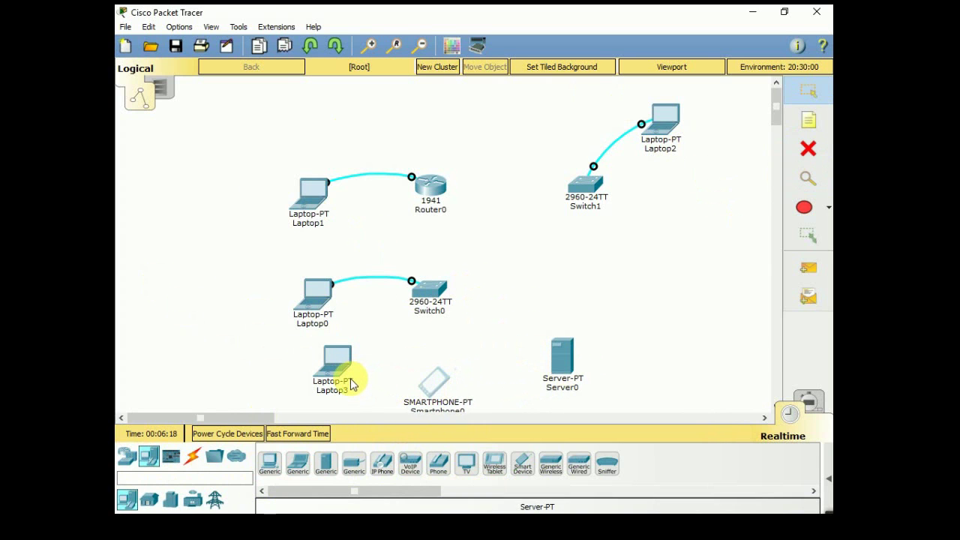
- Examine the server's global settings and services, and close its device window
{"action": "left_click", "coordinate": [562, 368]}
{"action": "left_click", "coordinate": [319, 133]}
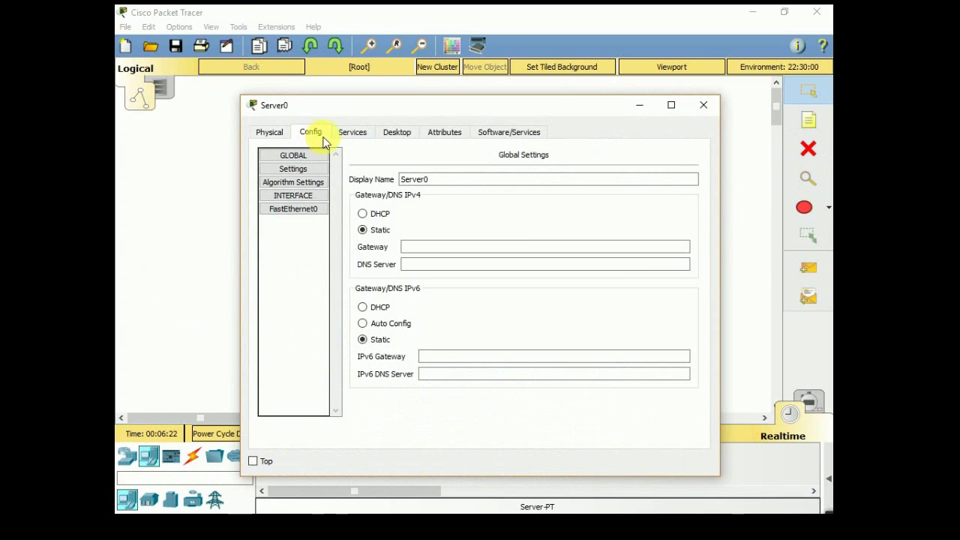
{"action": "left_click", "coordinate": [358, 135]}
{"action": "left_click", "coordinate": [309, 135]}
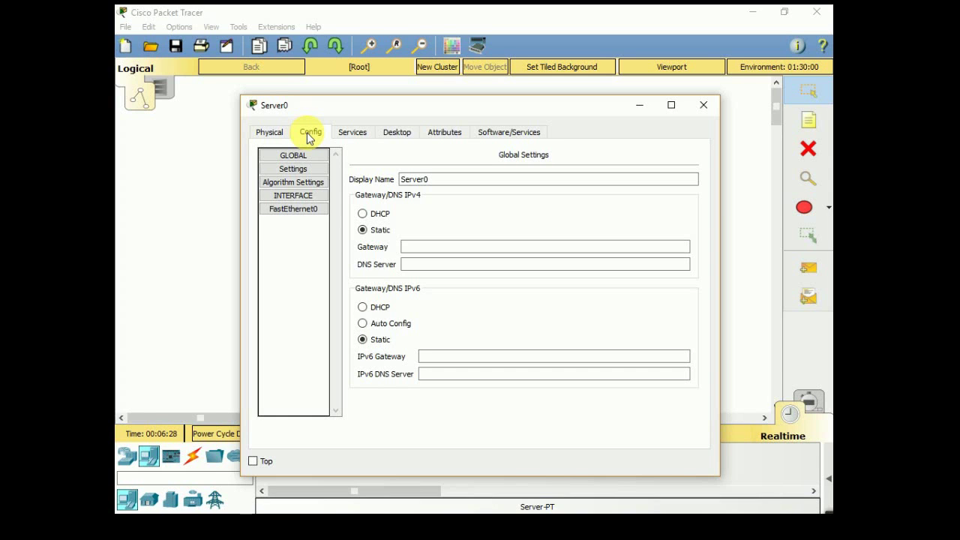
{"action": "left_click", "coordinate": [703, 105]}
- Delete the server from the workspace
{"action": "left_click", "coordinate": [561, 358]}
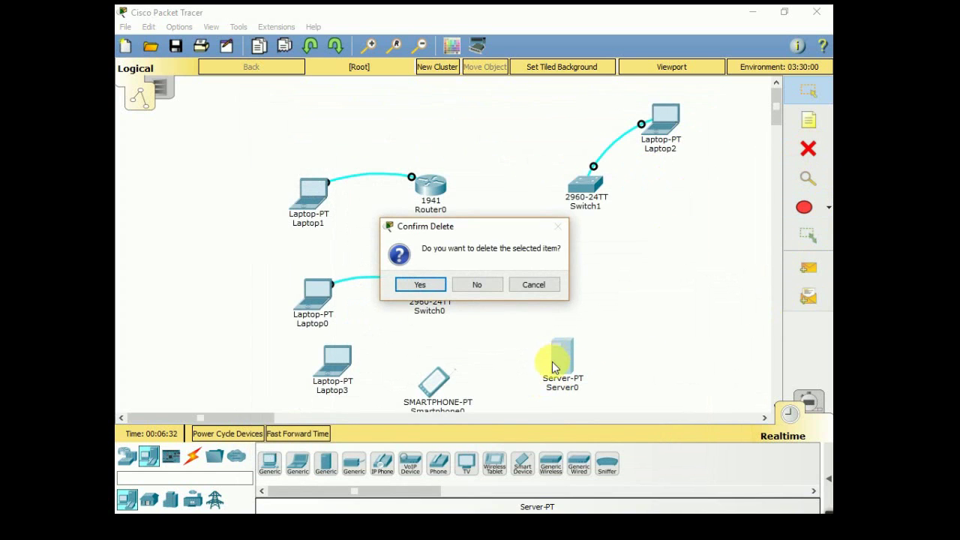
{"action": "left_click", "coordinate": [530, 283]}
{"action": "left_click", "coordinate": [811, 152]}
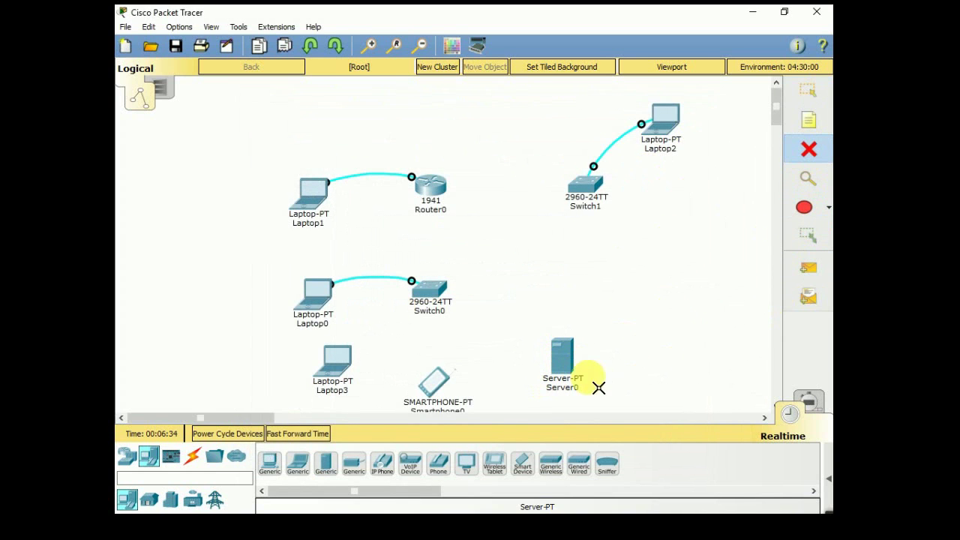
{"action": "left_click", "coordinate": [571, 372]}
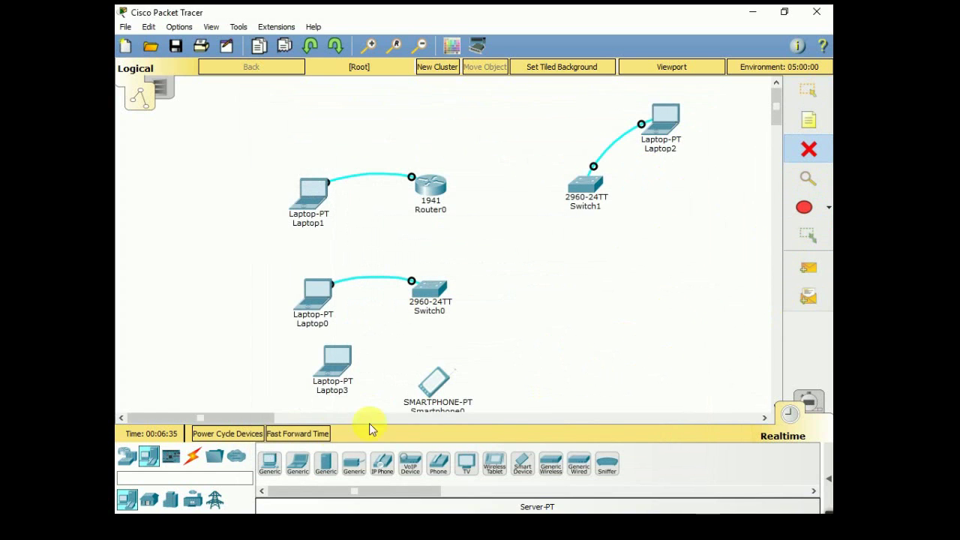
- Place four generic laptops: one to the right of the smartphone and three to the right of and below Switch1
{"action": "left_click", "coordinate": [583, 369]}
{"action": "left_click", "coordinate": [317, 292]}
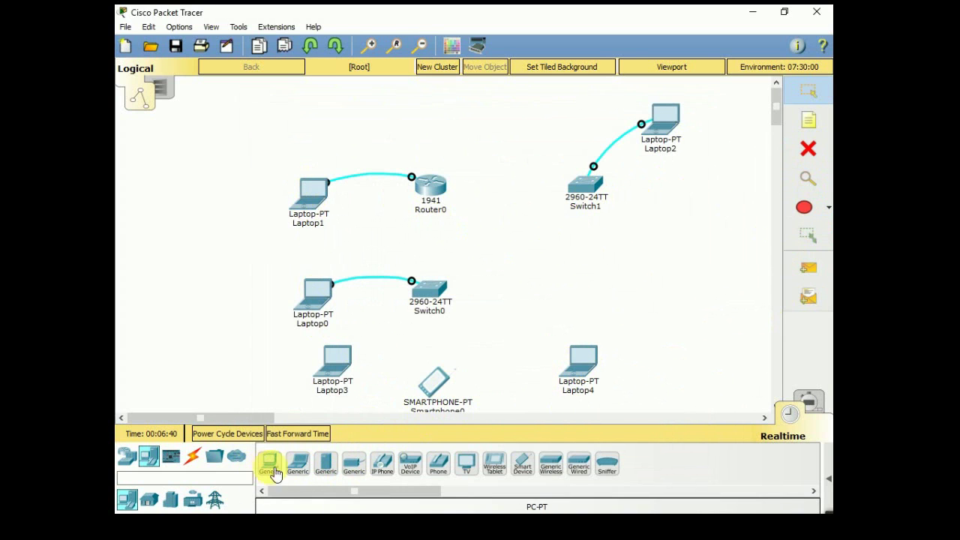
{"action": "left_click", "coordinate": [298, 468]}
{"action": "left_click", "coordinate": [707, 160]}
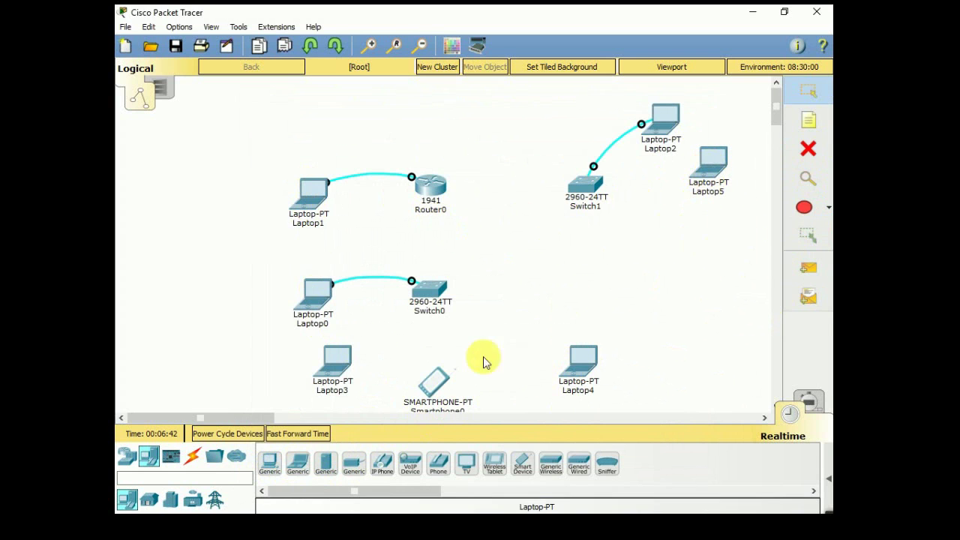
{"action": "left_click", "coordinate": [721, 228]}
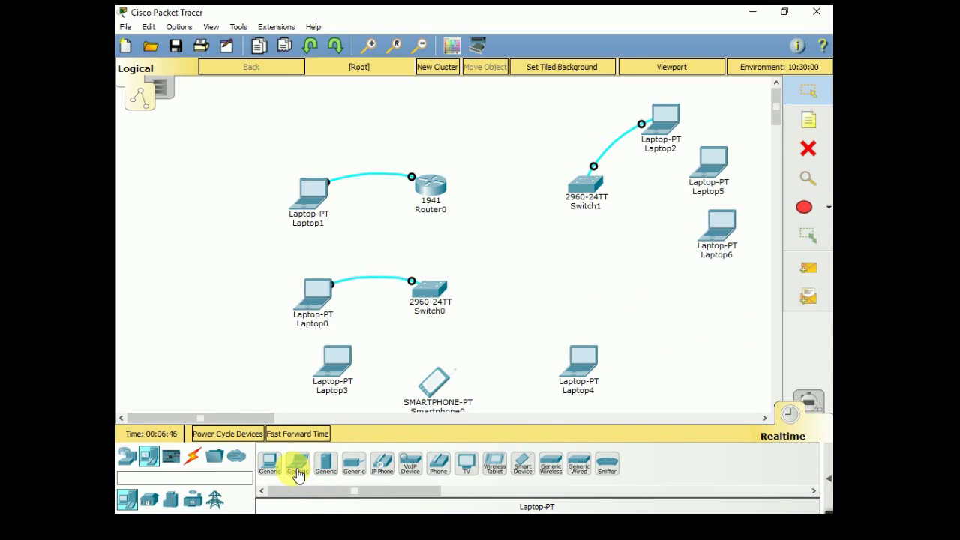
{"action": "left_click", "coordinate": [652, 281]}
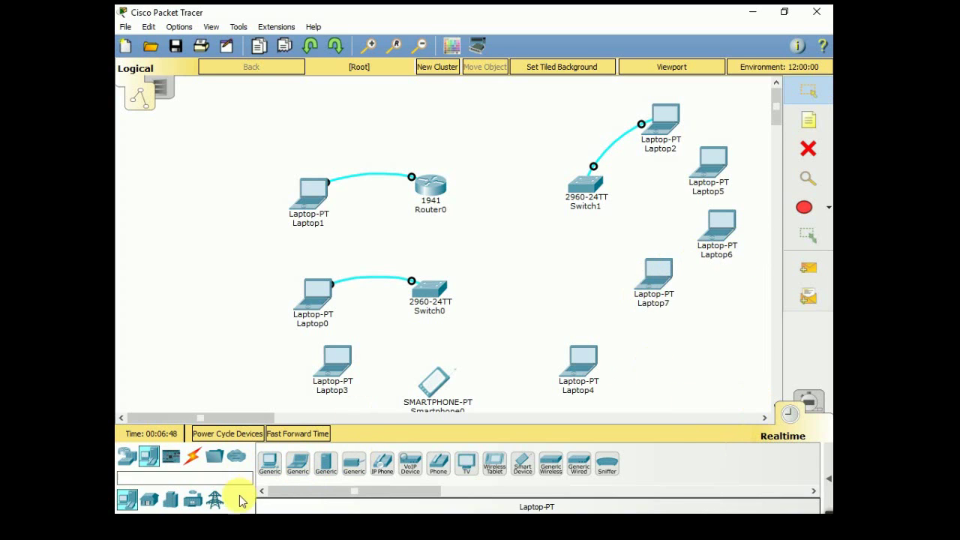
- Connect Router0 to Switch0 with a copper straight-through cable
{"action": "left_click", "coordinate": [194, 456]}
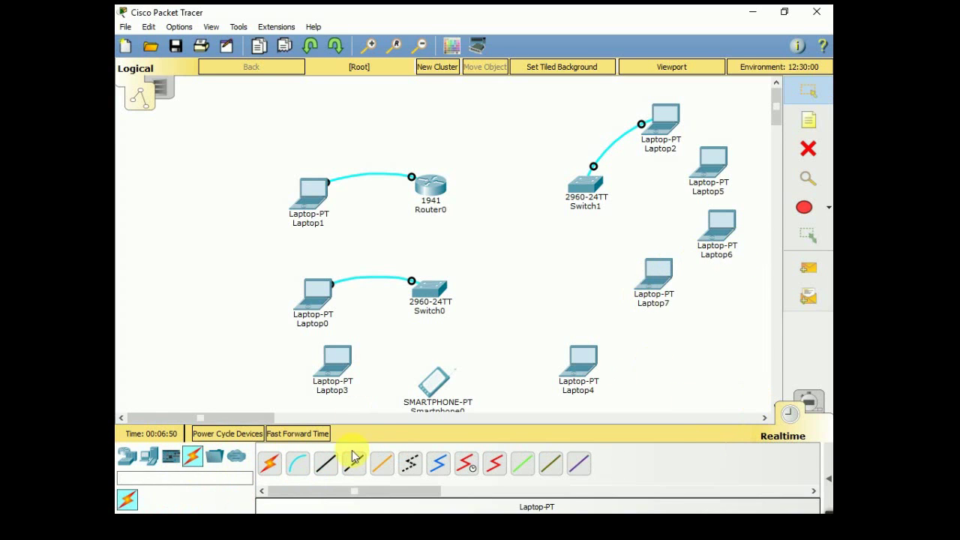
{"action": "left_click", "coordinate": [330, 465]}
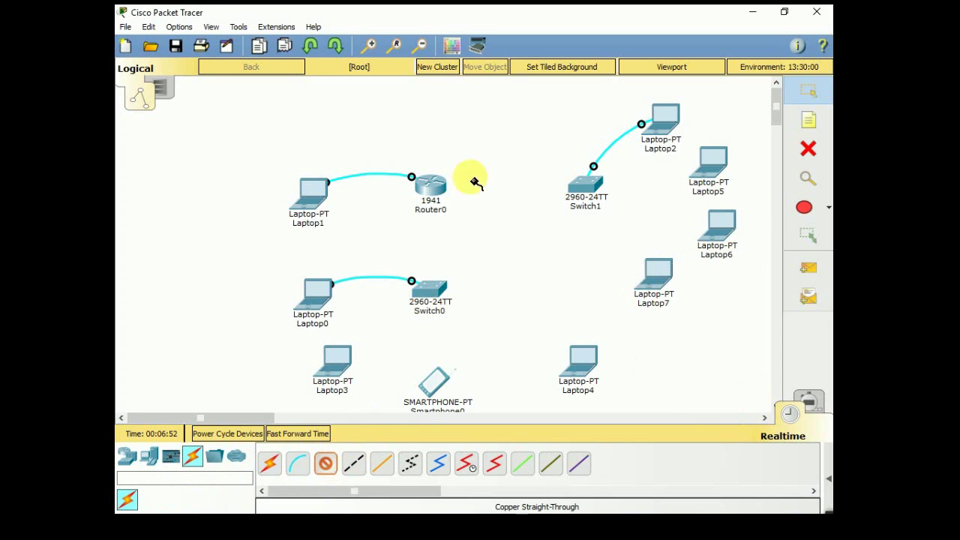
{"action": "left_click", "coordinate": [430, 184]}
{"action": "left_click", "coordinate": [476, 212]}
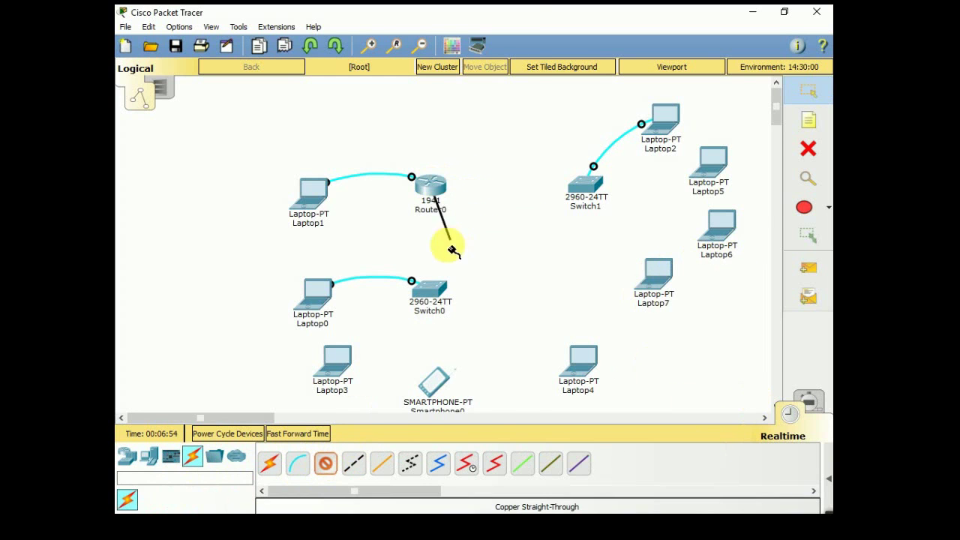
{"action": "left_click", "coordinate": [426, 289]}
{"action": "left_click", "coordinate": [487, 16]}
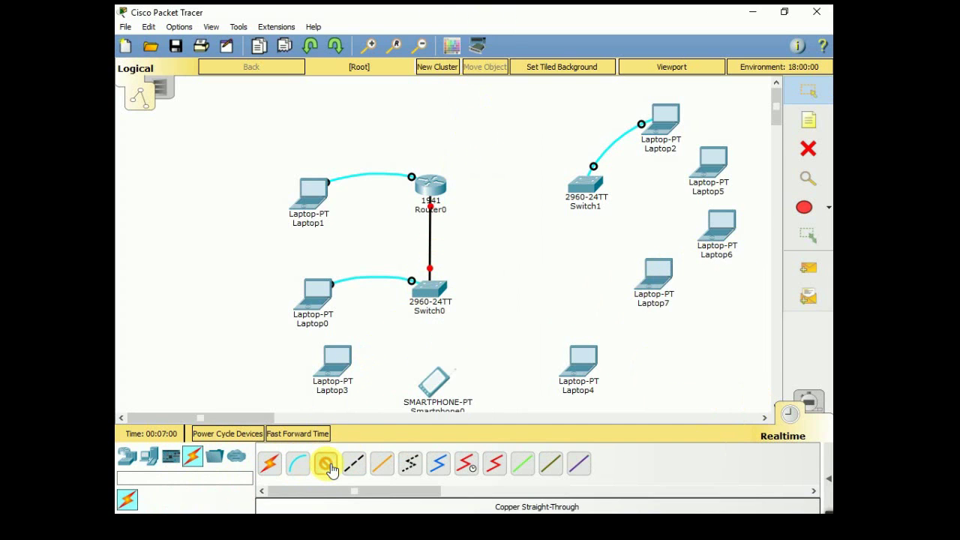
- Connect Router0 to Switch1 with a copper straight-through cable
{"action": "left_click", "coordinate": [429, 182]}
{"action": "left_click", "coordinate": [484, 207]}
{"action": "left_click", "coordinate": [587, 197]}
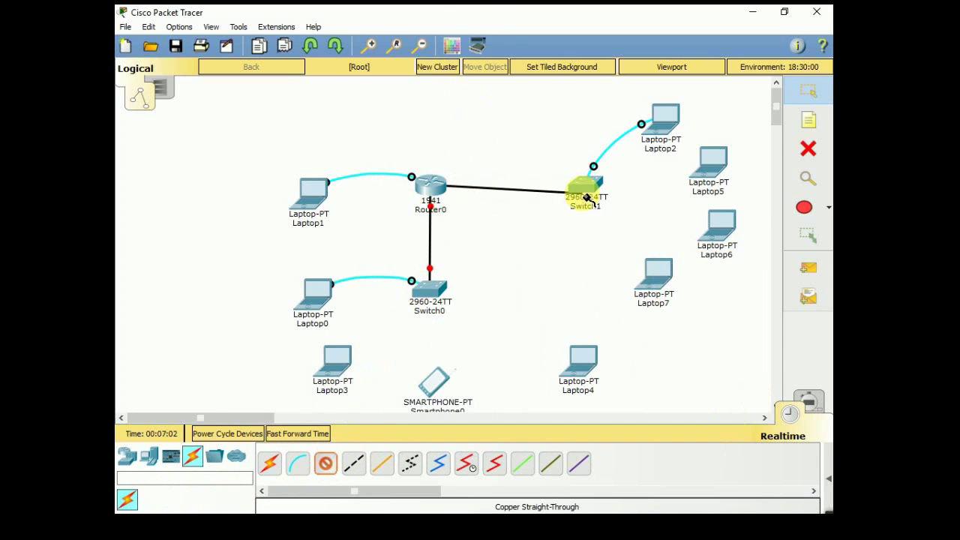
{"action": "left_click", "coordinate": [587, 197]}
{"action": "left_click", "coordinate": [658, 18]}
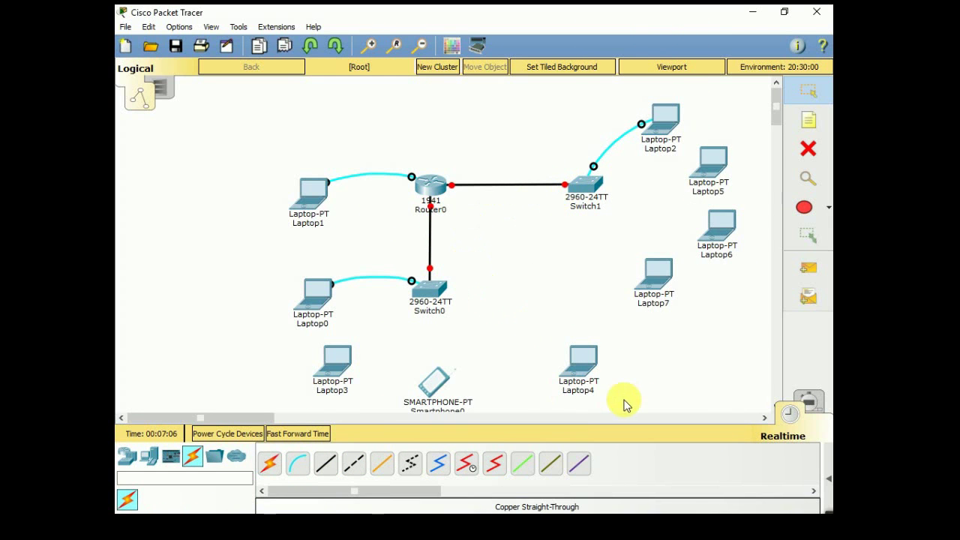
- Connect Switch0 to Laptop3's FastEthernet0 port with a copper straight-through cable
{"action": "left_click", "coordinate": [269, 462]}
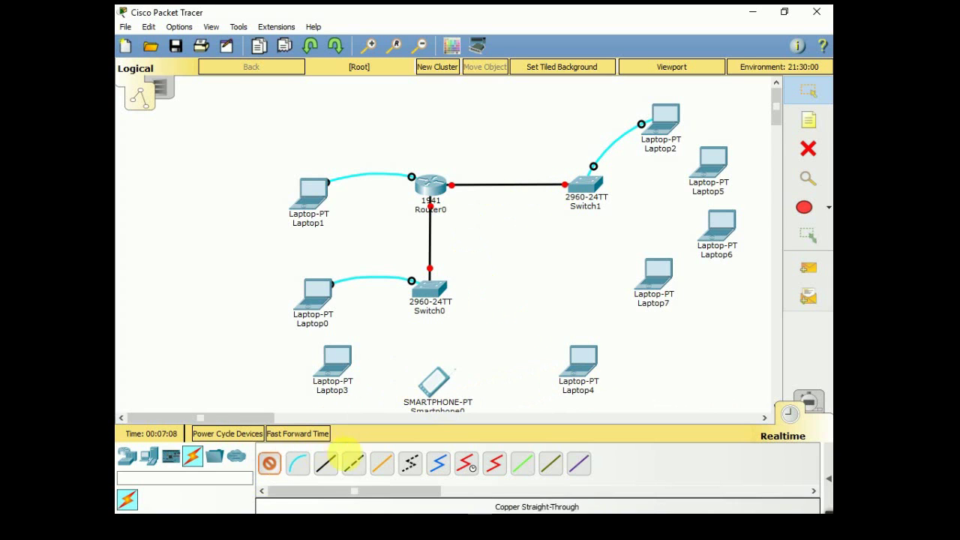
{"action": "left_click", "coordinate": [330, 464]}
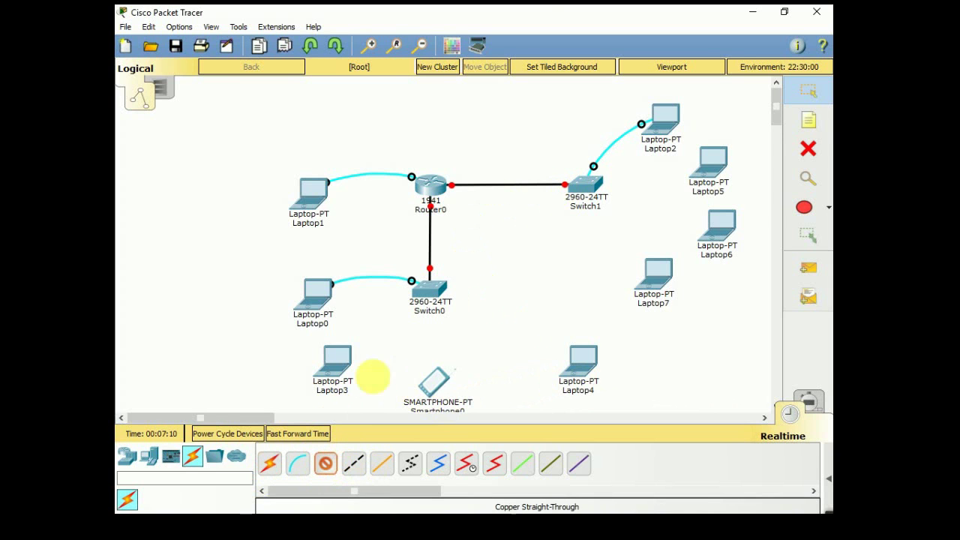
{"action": "left_click", "coordinate": [431, 289]}
{"action": "left_click", "coordinate": [523, 14]}
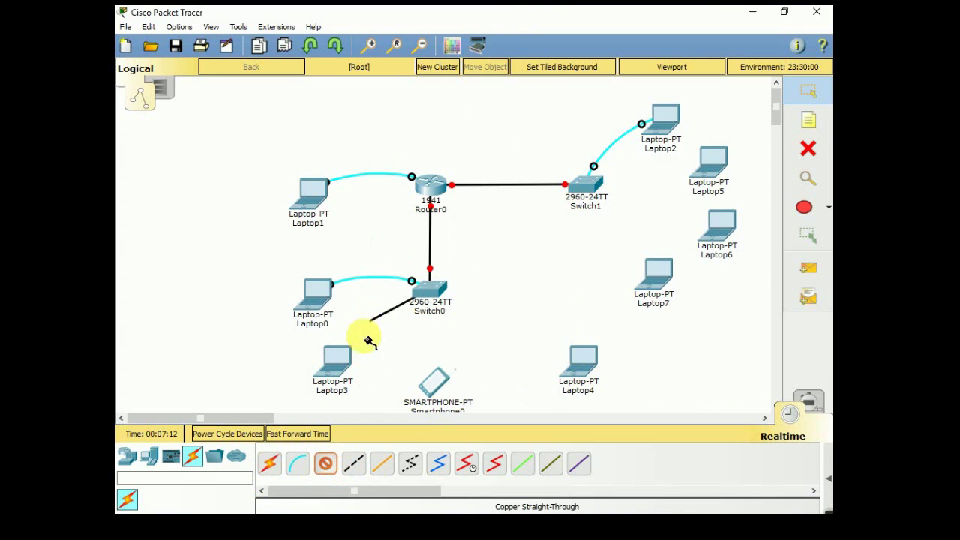
{"action": "left_click", "coordinate": [336, 363]}
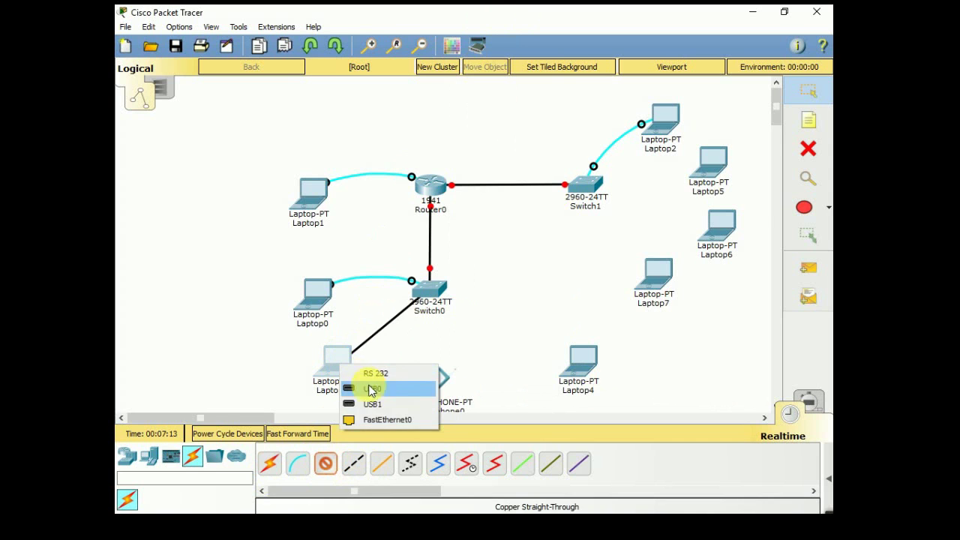
{"action": "left_click", "coordinate": [383, 422]}
- Try to connect Switch0 to the smartphone's Wireless0 port with a copper straight-through cable, and cancel the pending cable
{"action": "left_click", "coordinate": [326, 462]}
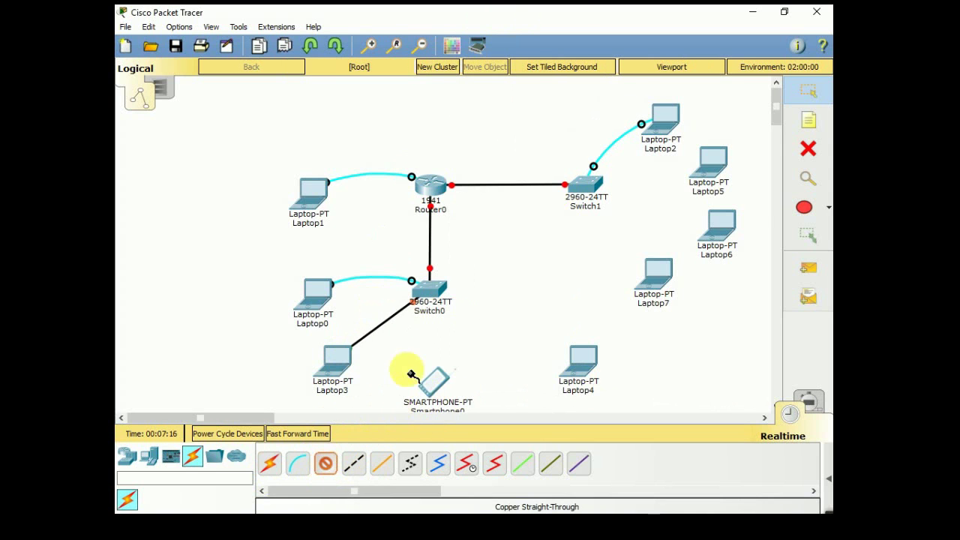
{"action": "left_click", "coordinate": [428, 290]}
{"action": "left_click", "coordinate": [470, 14]}
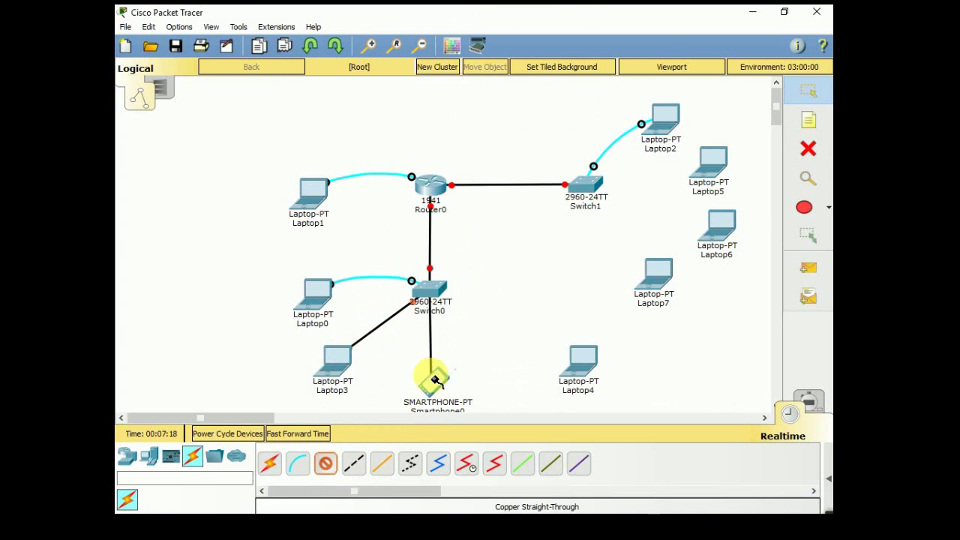
{"action": "left_click", "coordinate": [433, 376]}
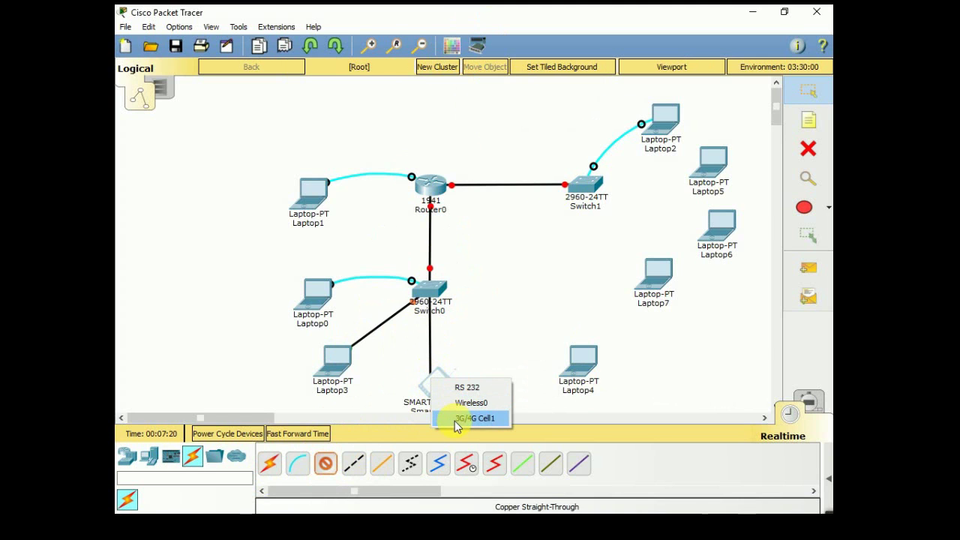
{"action": "left_click", "coordinate": [492, 334]}
{"action": "left_click", "coordinate": [441, 382]}
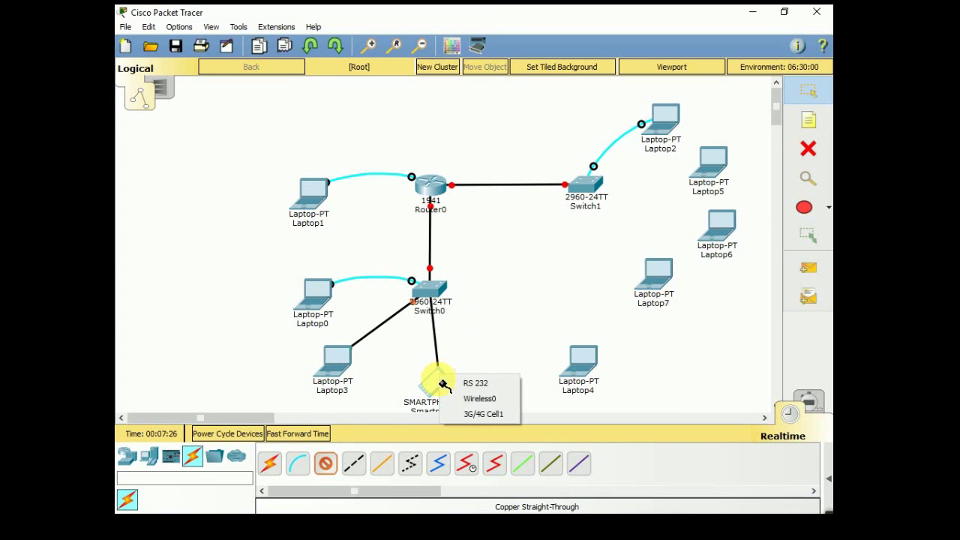
{"action": "left_click", "coordinate": [469, 401]}
{"action": "left_click", "coordinate": [533, 280]}
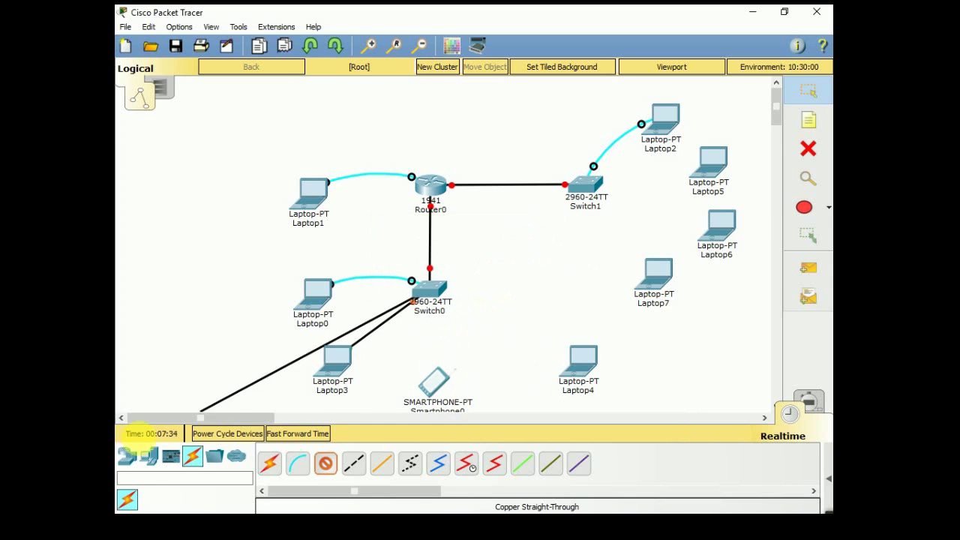
{"action": "left_click", "coordinate": [807, 149]}
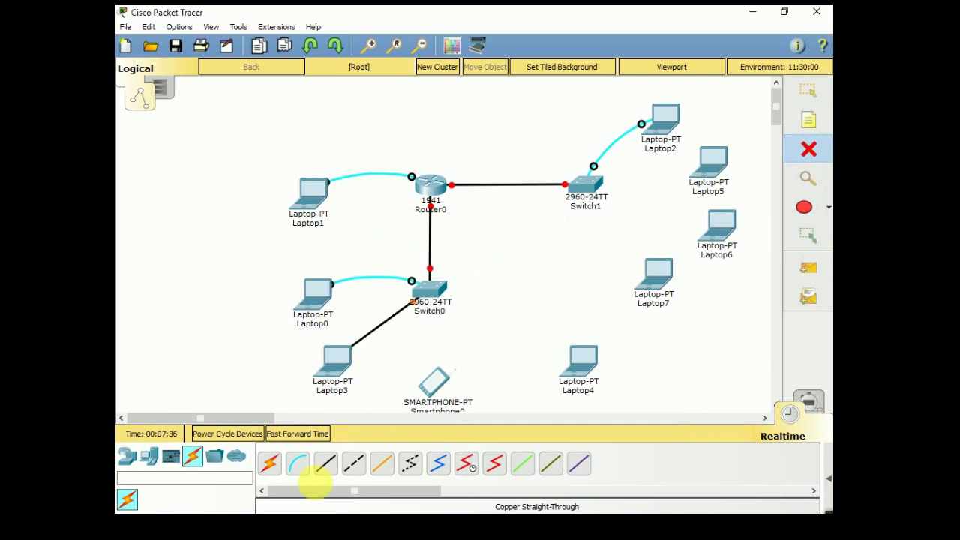
- Place a generic wireless end device between Switch0 and the smartphone, and examine its global configuration settings
{"action": "left_click", "coordinate": [148, 456]}
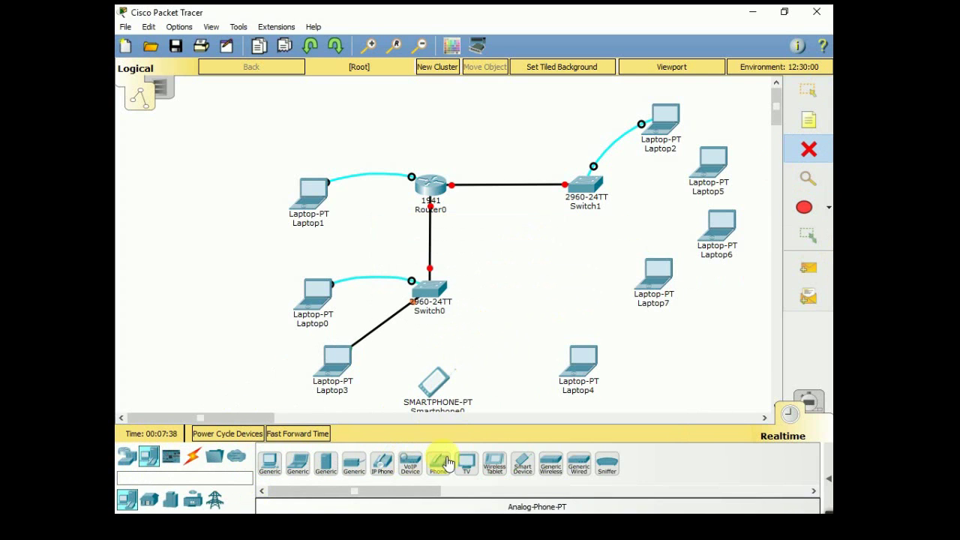
{"action": "left_click", "coordinate": [556, 466]}
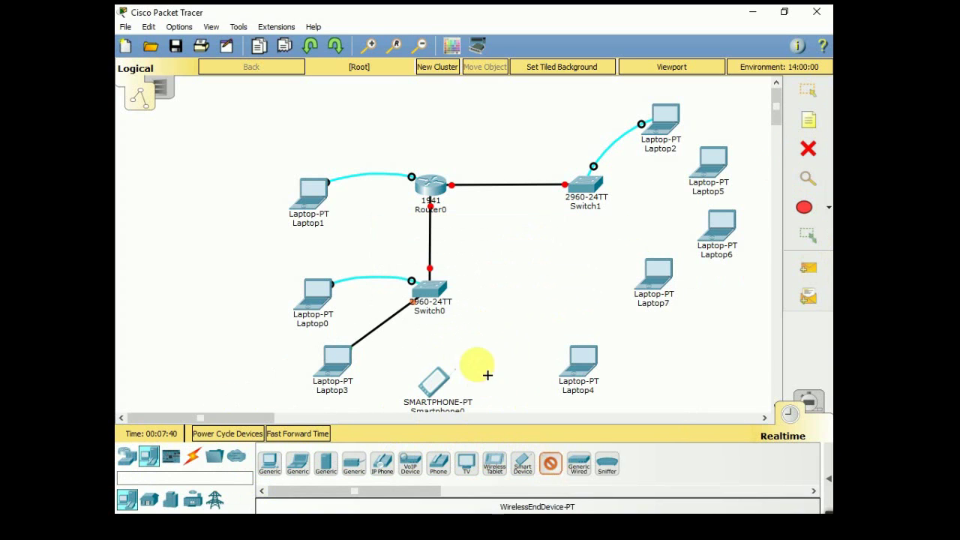
{"action": "left_click", "coordinate": [470, 347]}
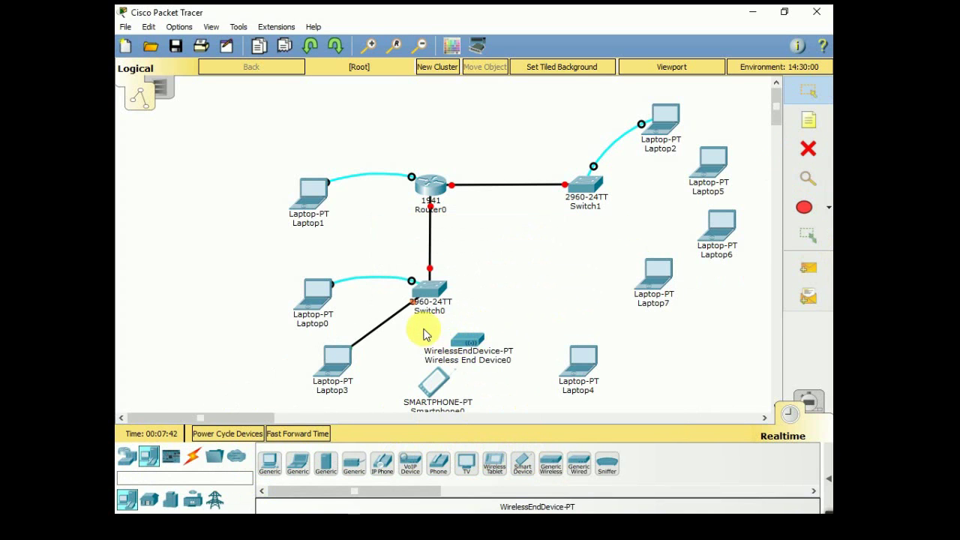
{"action": "left_click", "coordinate": [468, 348]}
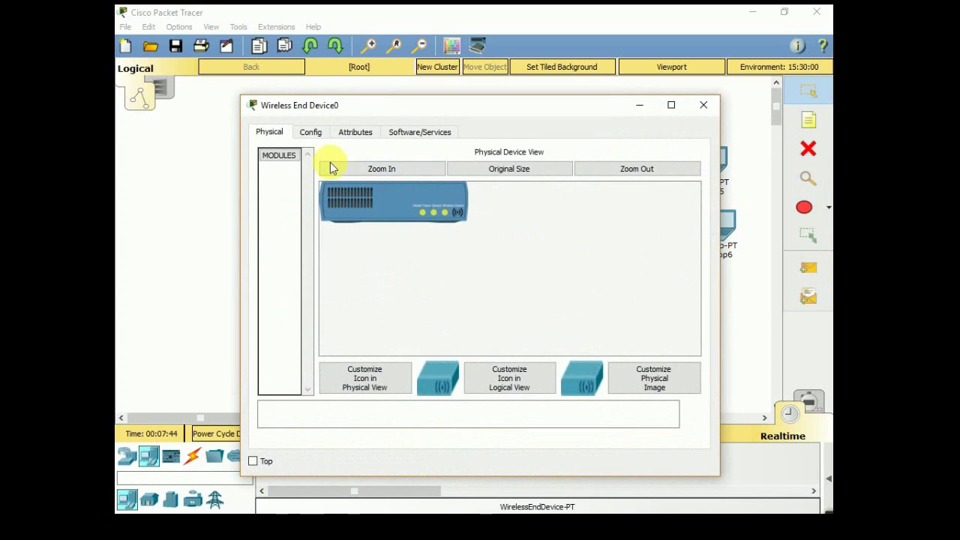
{"action": "left_click", "coordinate": [318, 136]}
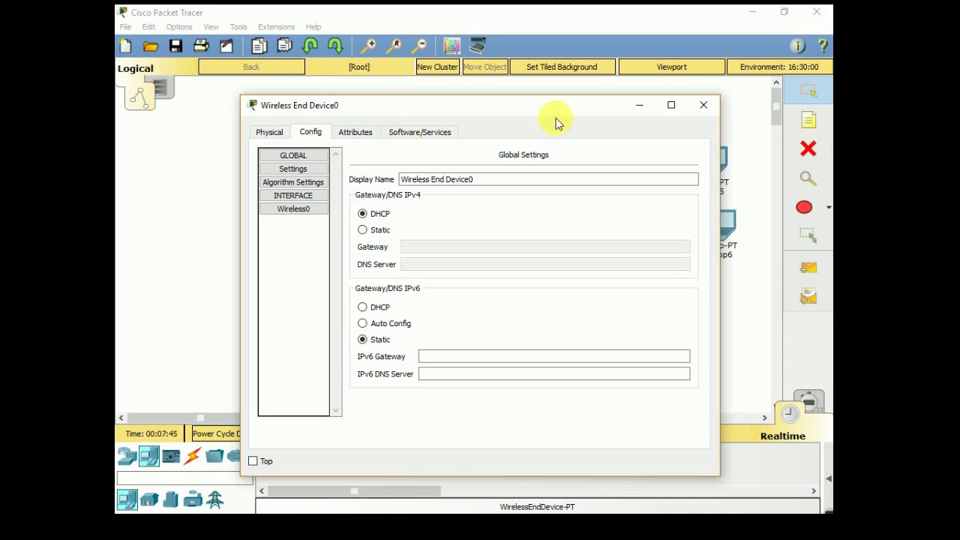
{"action": "left_click", "coordinate": [703, 105]}
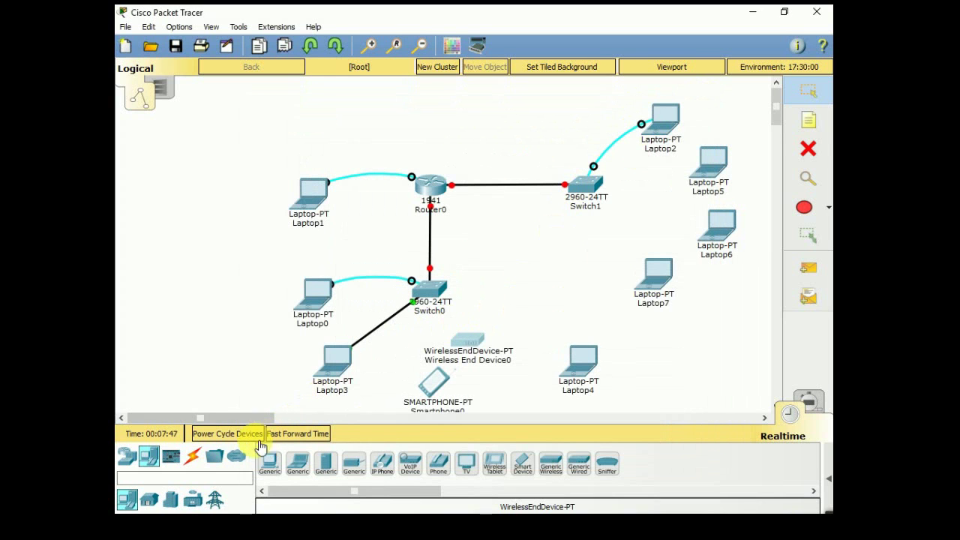
- Try to connect Switch0's FastEthernet0/4 to the wireless end device's Wireless0 port with a copper straight-through cable, and delete the device
{"action": "left_click", "coordinate": [193, 456]}
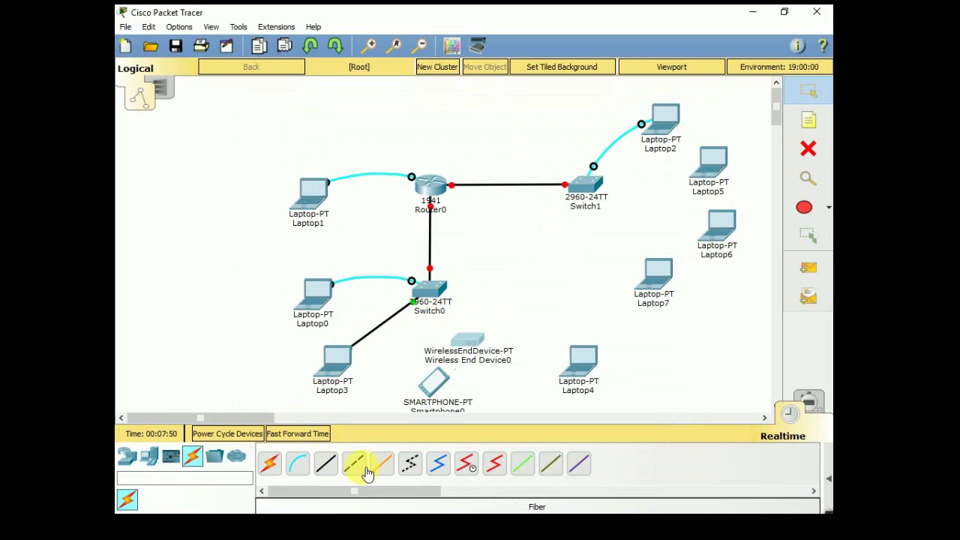
{"action": "left_click", "coordinate": [336, 472]}
{"action": "left_click", "coordinate": [435, 289]}
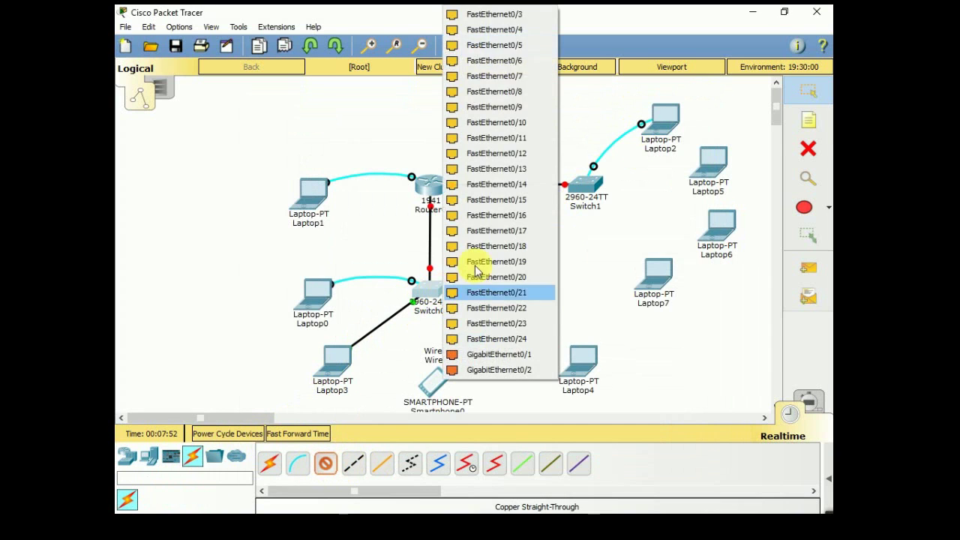
{"action": "left_click", "coordinate": [535, 30]}
{"action": "left_click", "coordinate": [479, 351]}
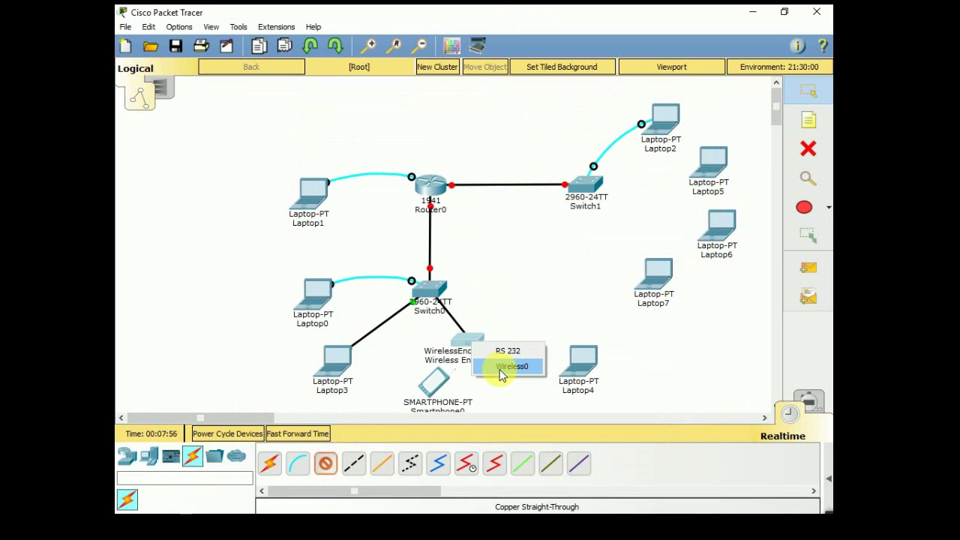
{"action": "left_click", "coordinate": [510, 367]}
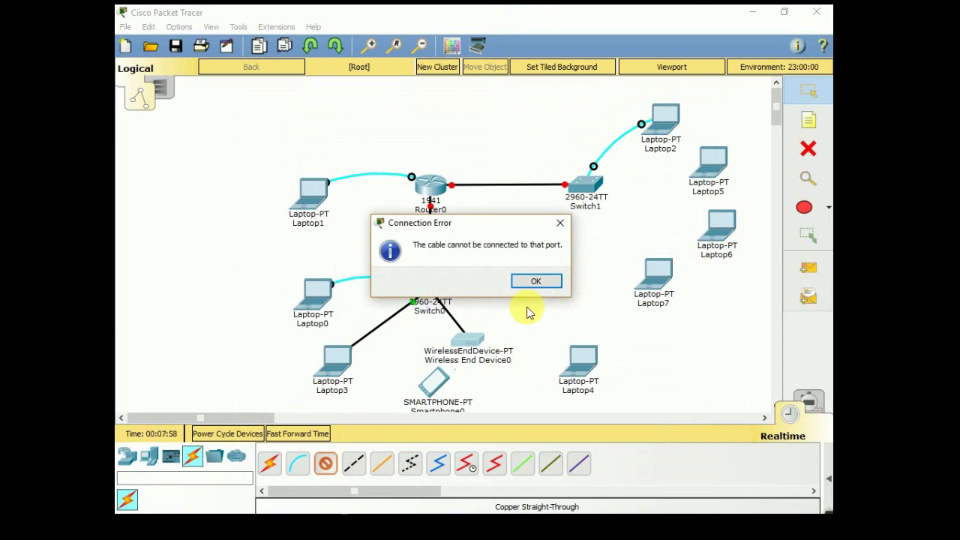
{"action": "left_click", "coordinate": [537, 282]}
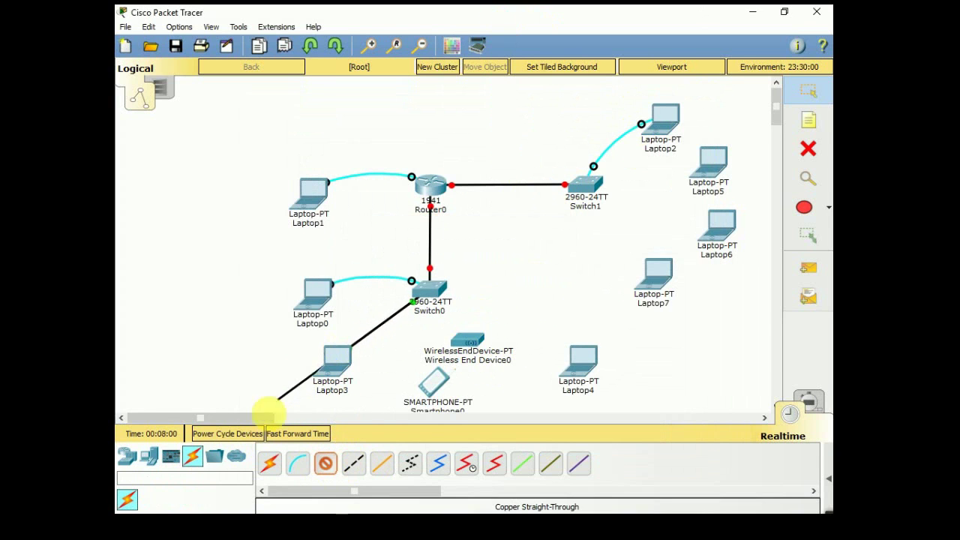
{"action": "left_click", "coordinate": [807, 148]}
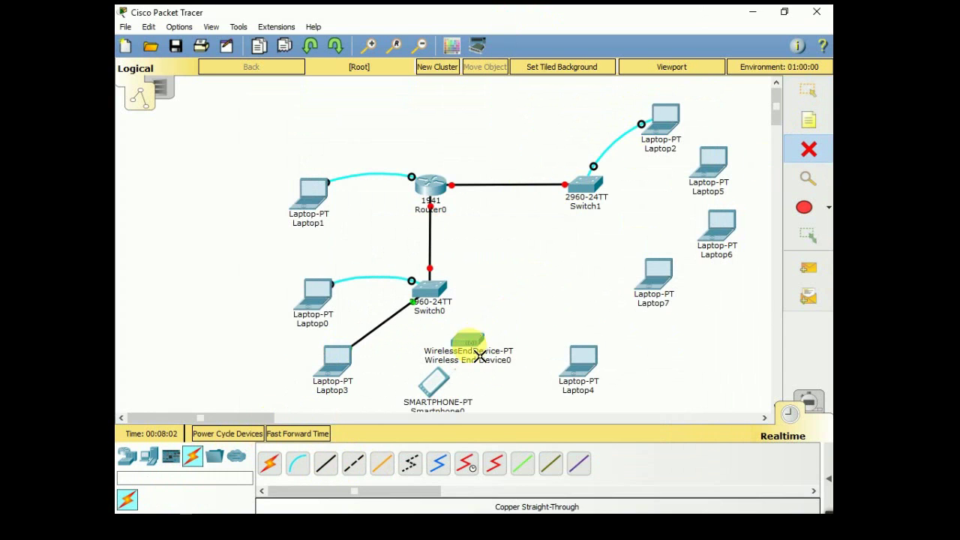
{"action": "left_click", "coordinate": [466, 342]}
- Place a generic wired end device just above and to the right of the smartphone, and delete it again
{"action": "left_click", "coordinate": [149, 456]}
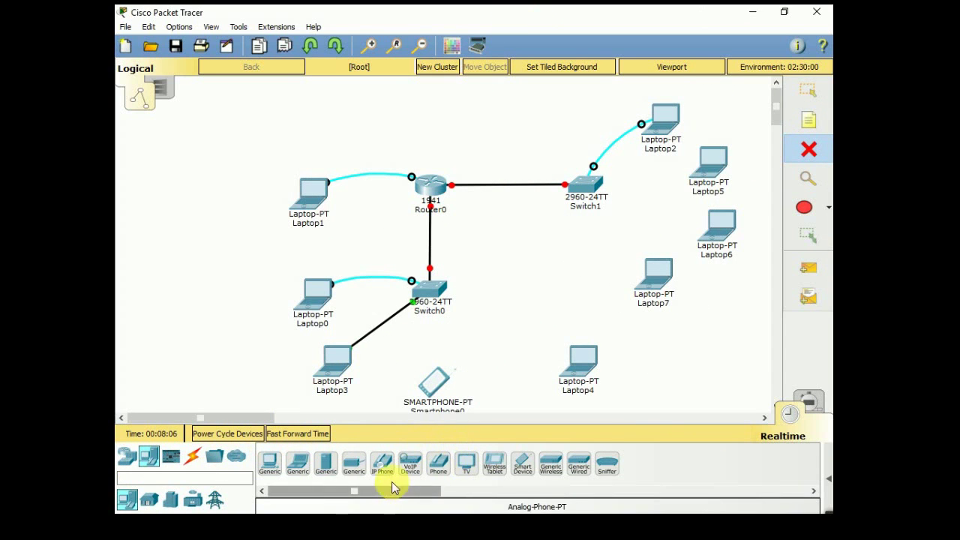
{"action": "left_click", "coordinate": [579, 465]}
{"action": "left_click", "coordinate": [475, 354]}
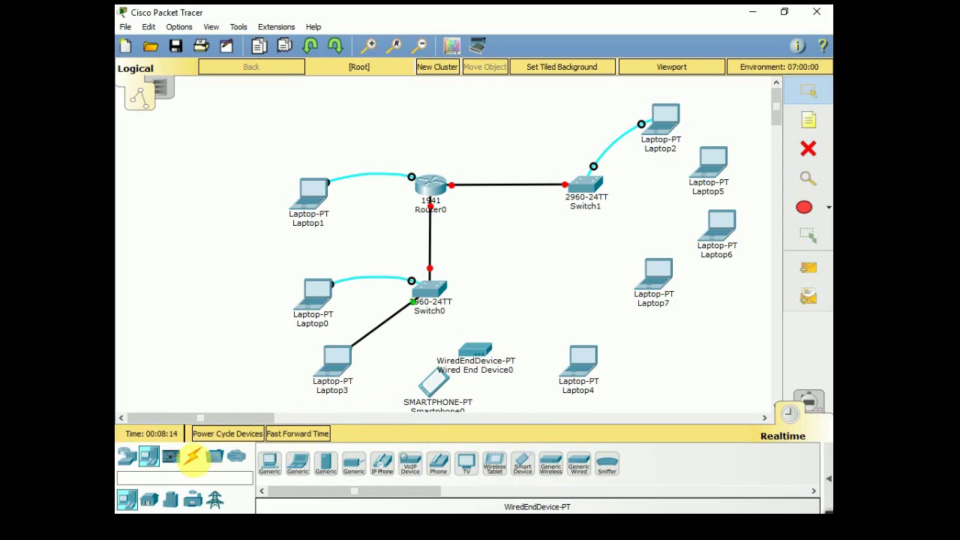
{"action": "left_click", "coordinate": [808, 148]}
{"action": "left_click", "coordinate": [485, 363]}
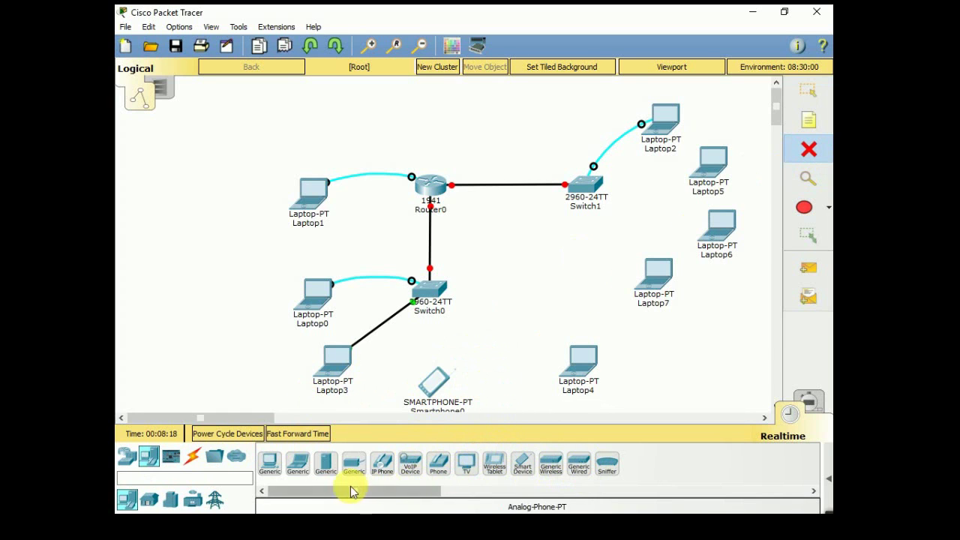
- Replace the smartphone with a generic laptop placed between Laptop3 and Laptop4
{"action": "left_click", "coordinate": [298, 463]}
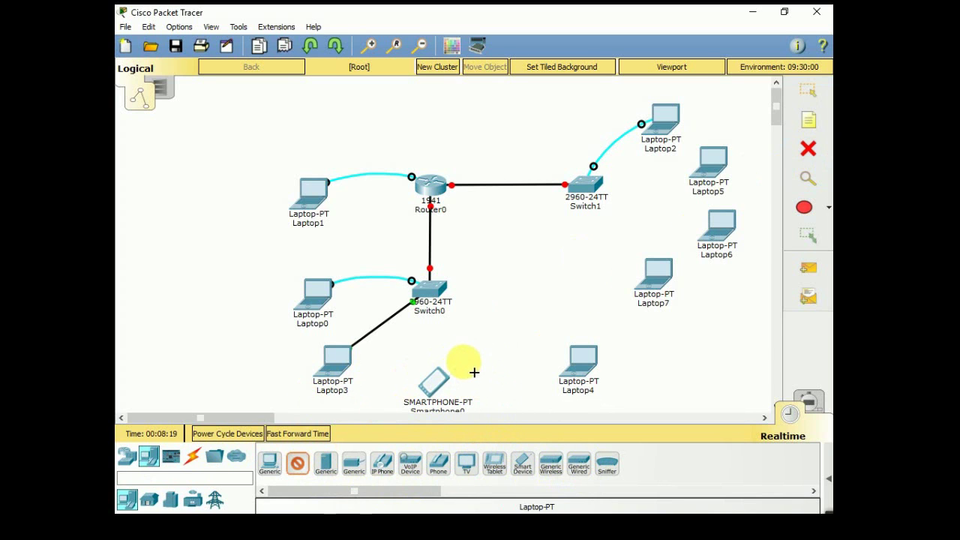
{"action": "left_click", "coordinate": [483, 357]}
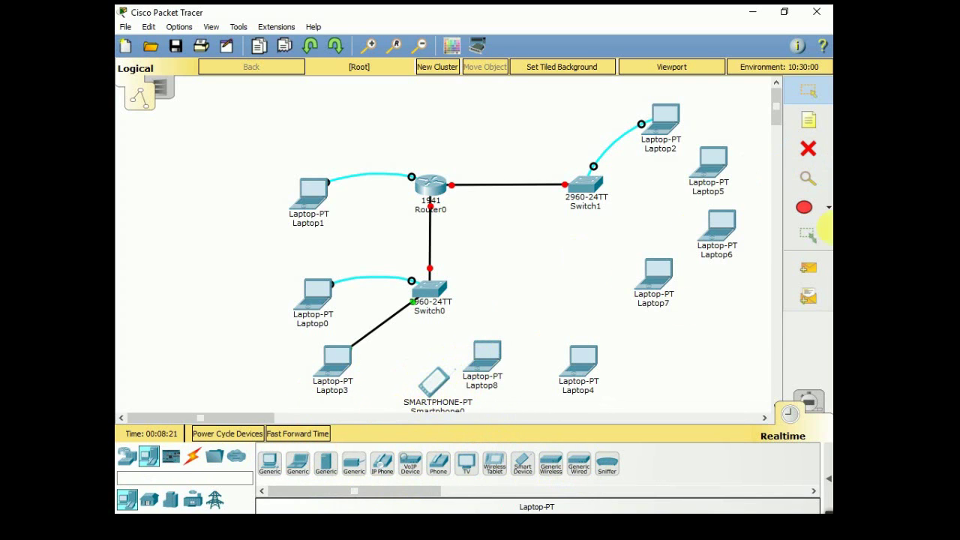
{"action": "left_click", "coordinate": [817, 150]}
{"action": "left_click", "coordinate": [440, 395]}
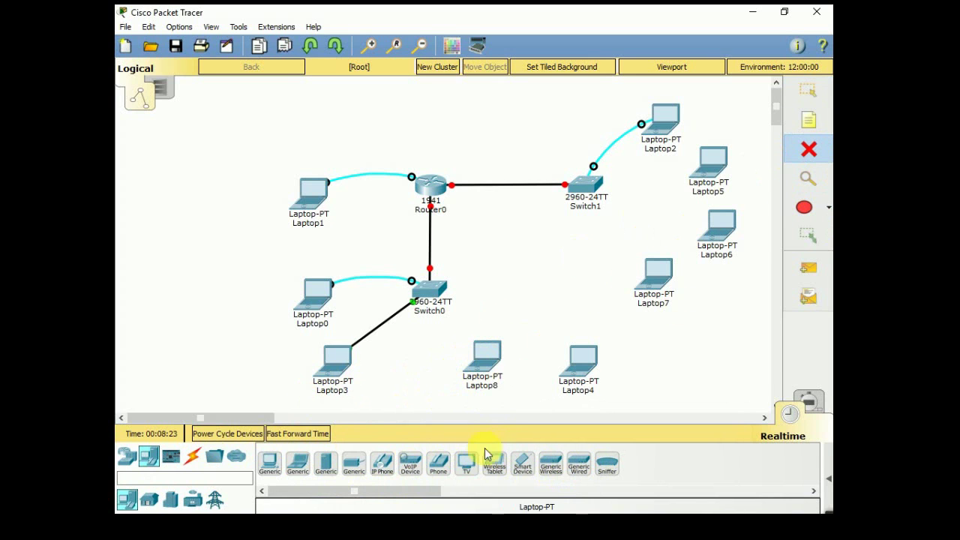
- Connect Switch0 to Laptop8's FastEthernet0 port with a copper straight-through cable, and move Laptop8 directly below the switch
{"action": "left_click", "coordinate": [196, 460]}
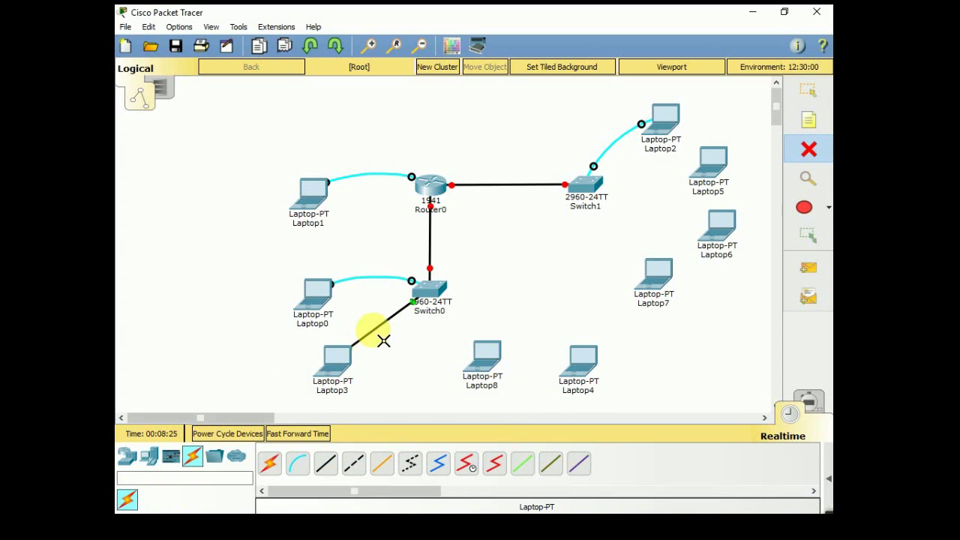
{"action": "left_click", "coordinate": [332, 470]}
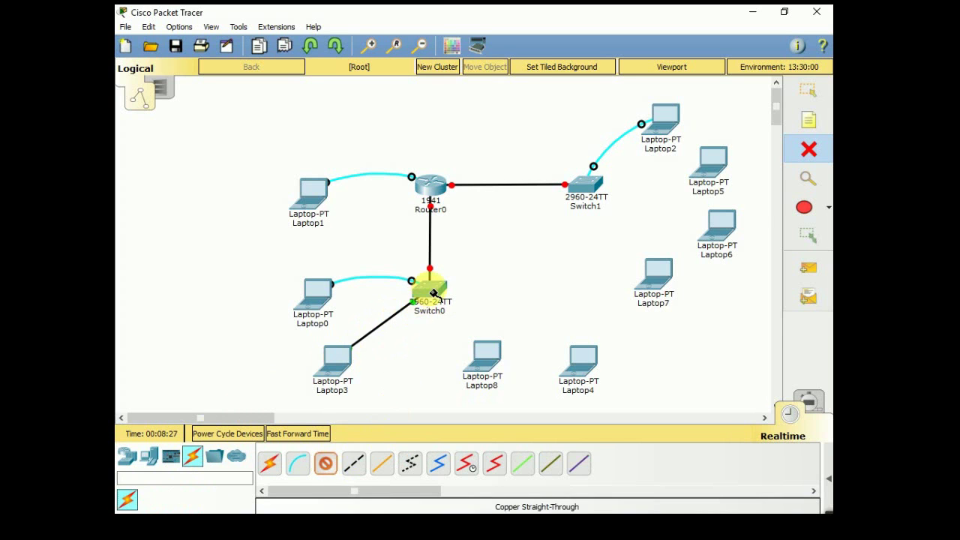
{"action": "left_click", "coordinate": [429, 291]}
{"action": "left_click", "coordinate": [510, 23]}
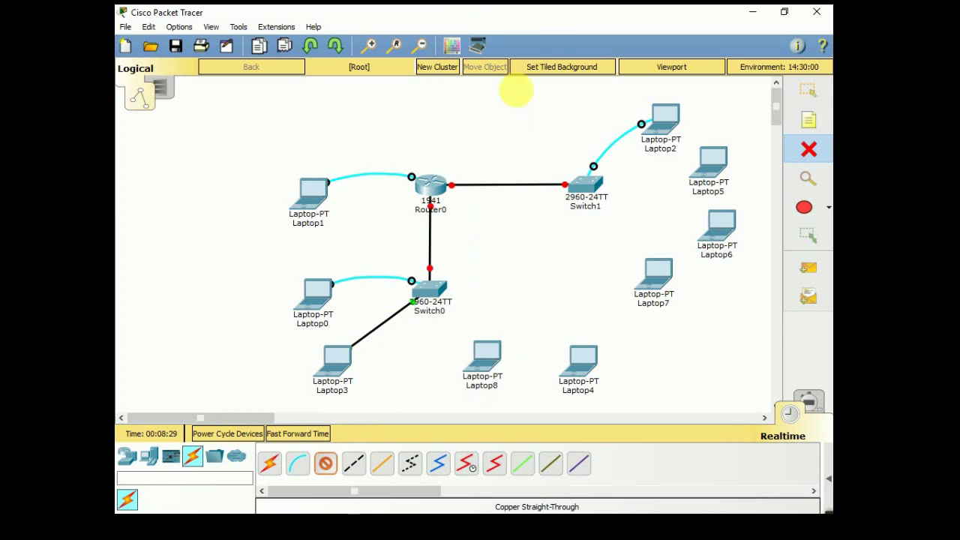
{"action": "left_click", "coordinate": [486, 364]}
{"action": "left_click", "coordinate": [511, 413]}
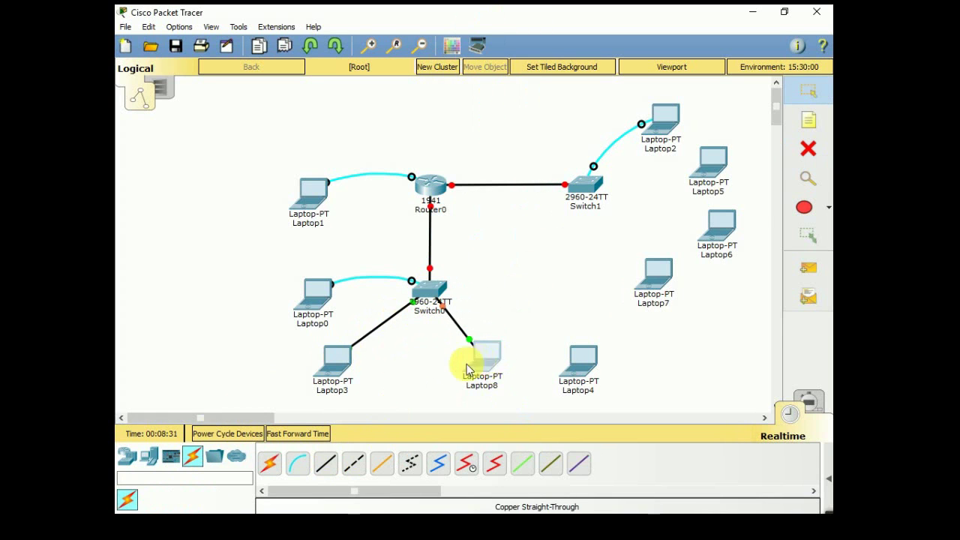
{"action": "left_click_drag", "start_coordinate": [468, 367], "coordinate": [425, 378]}
- Move Laptop4 beside Laptop8 and connect its FastEthernet0 port to Switch0 with a copper straight-through cable
{"action": "left_click_drag", "start_coordinate": [581, 376], "coordinate": [504, 384]}
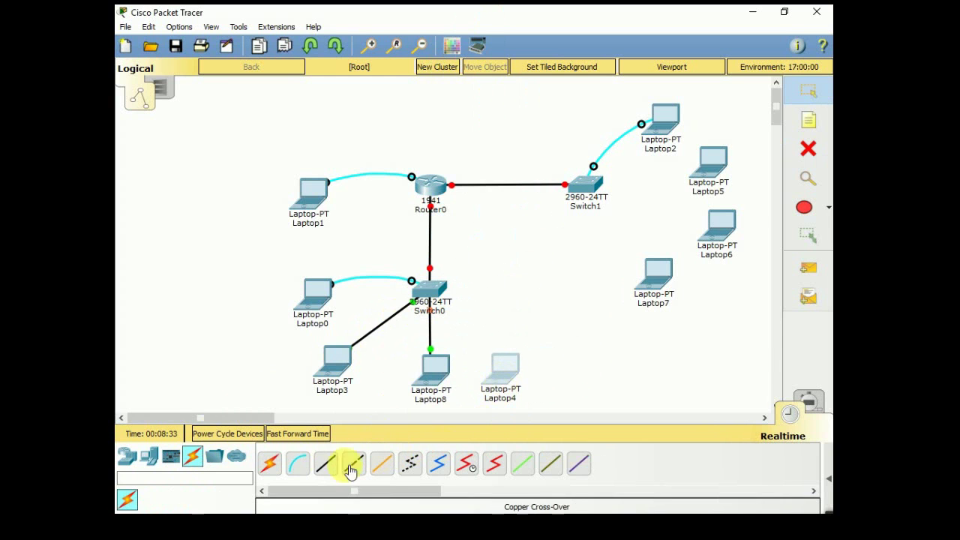
{"action": "left_click", "coordinate": [325, 462]}
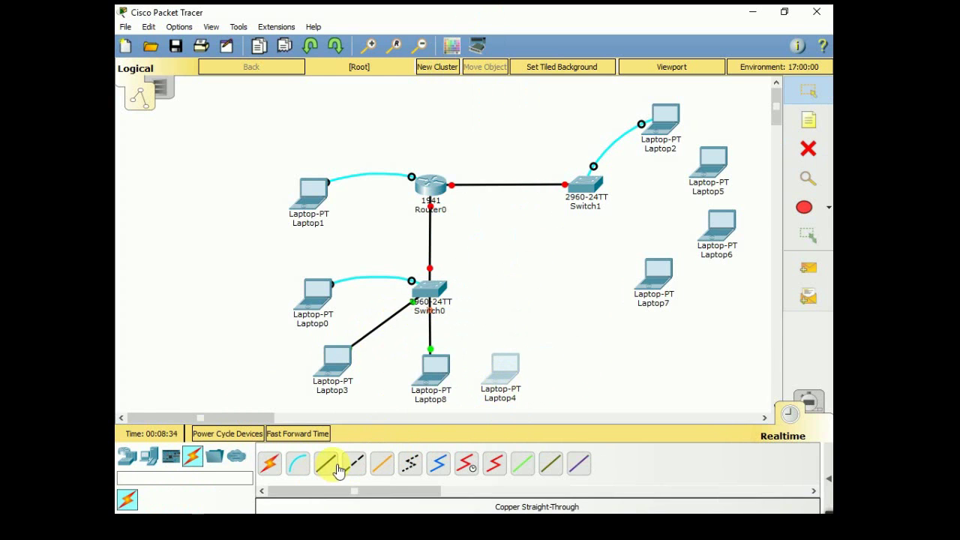
{"action": "left_click", "coordinate": [434, 285]}
{"action": "left_click", "coordinate": [509, 16]}
{"action": "left_click", "coordinate": [502, 370]}
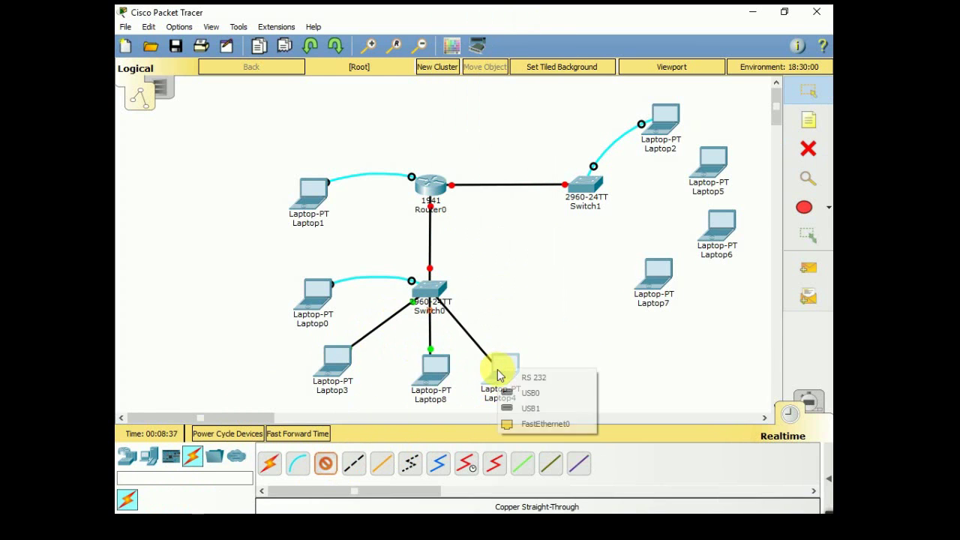
{"action": "left_click", "coordinate": [535, 425]}
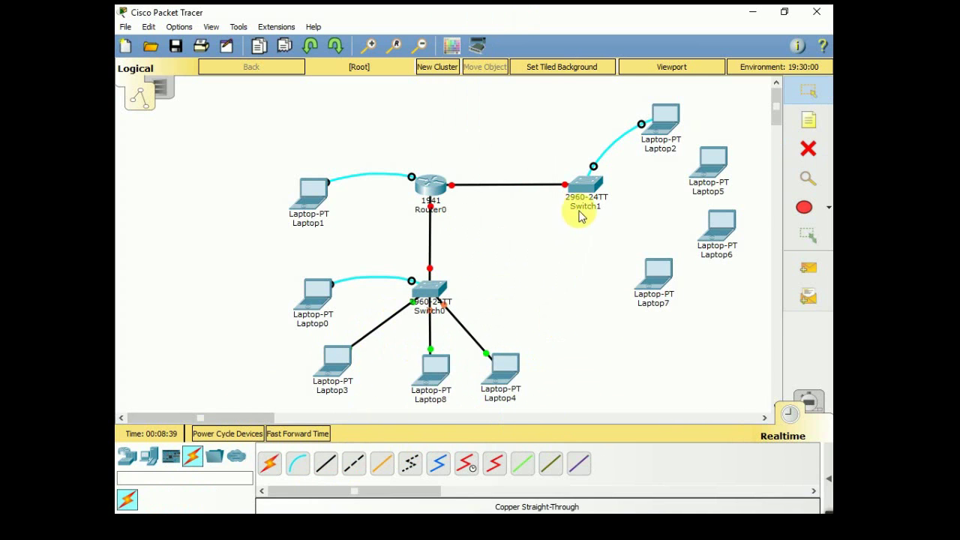
- Connect Switch1's FastEthernet0/2 to Laptop5's FastEthernet0 port with a copper straight-through cable
{"action": "left_click", "coordinate": [325, 463]}
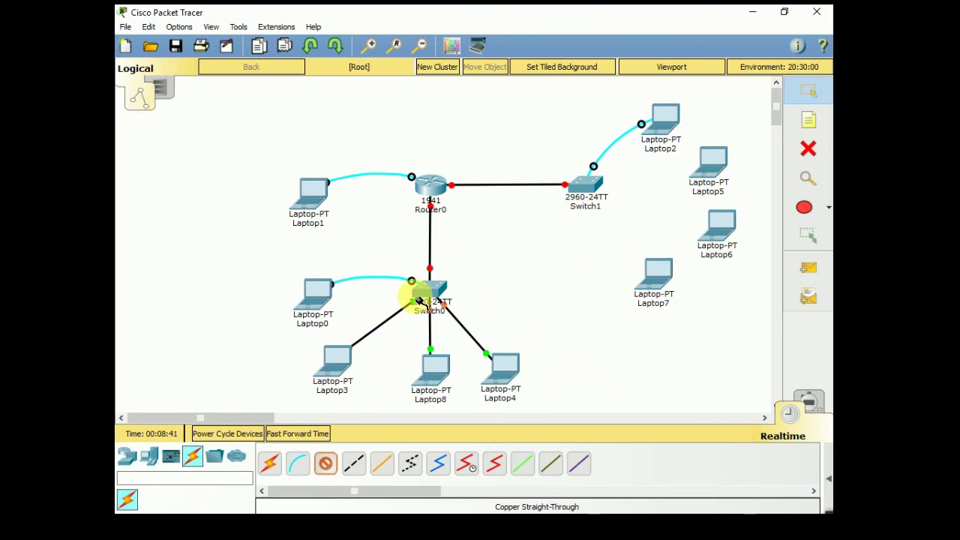
{"action": "left_click", "coordinate": [588, 182]}
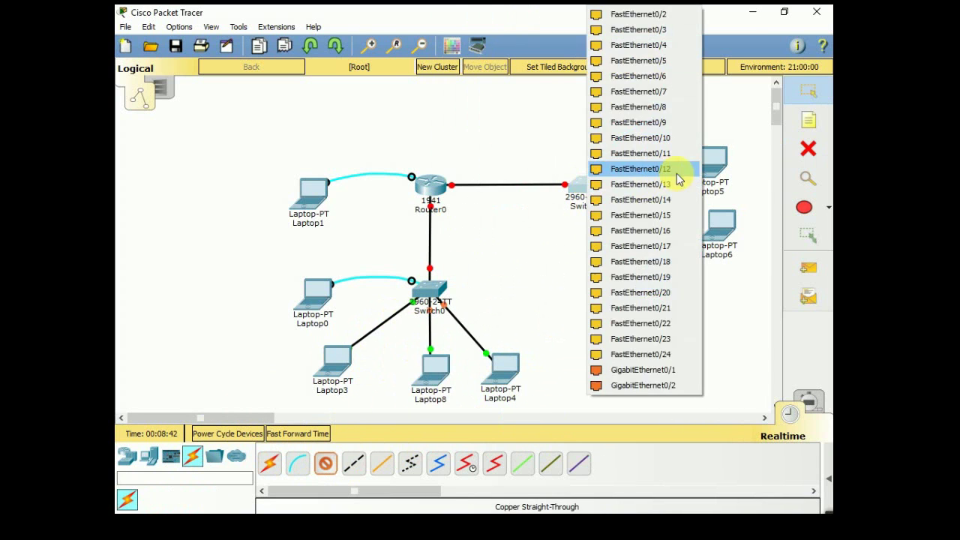
{"action": "left_click", "coordinate": [641, 14]}
{"action": "left_click", "coordinate": [718, 179]}
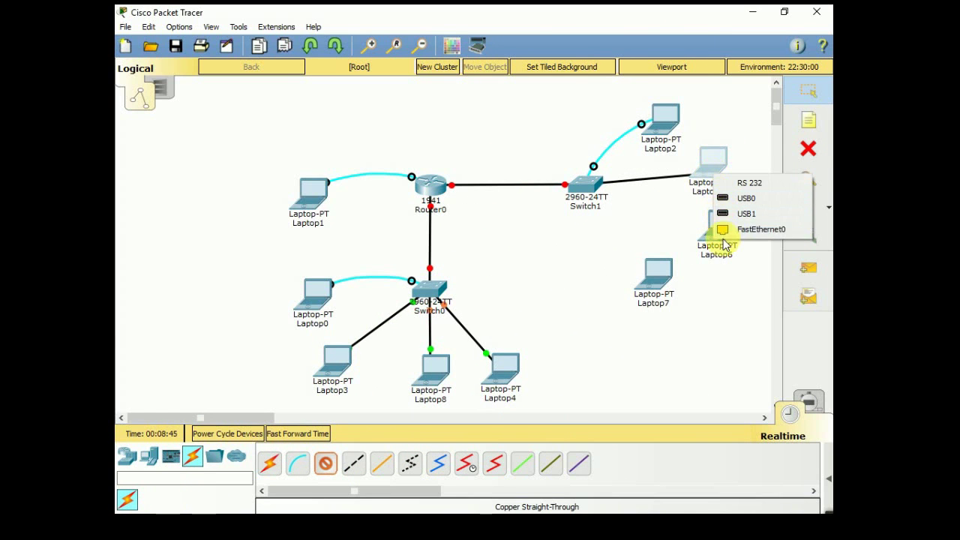
{"action": "left_click", "coordinate": [720, 228]}
- Connect Switch1's FastEthernet0/3 to Laptop6's FastEthernet0 port with a copper straight-through cable
{"action": "left_click", "coordinate": [329, 465]}
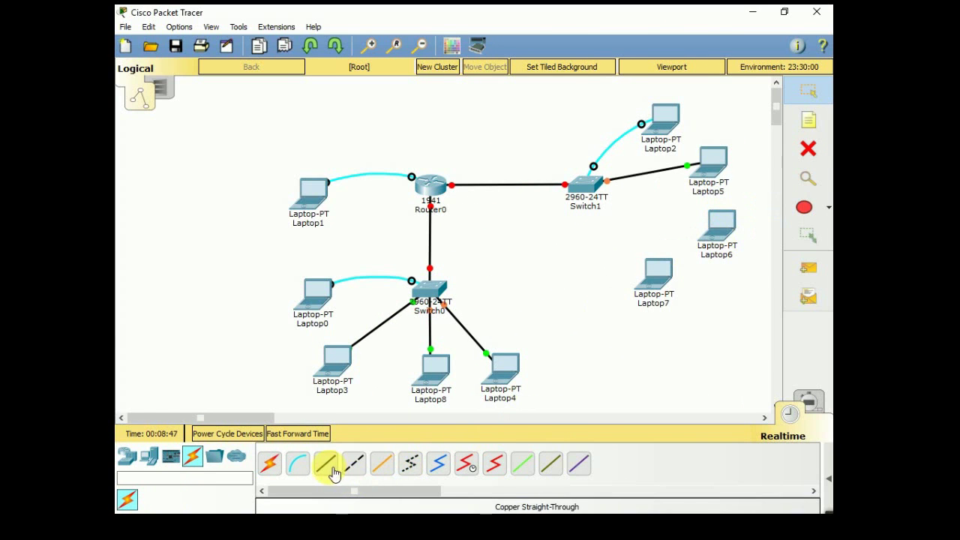
{"action": "left_click", "coordinate": [587, 193]}
{"action": "left_click", "coordinate": [641, 12]}
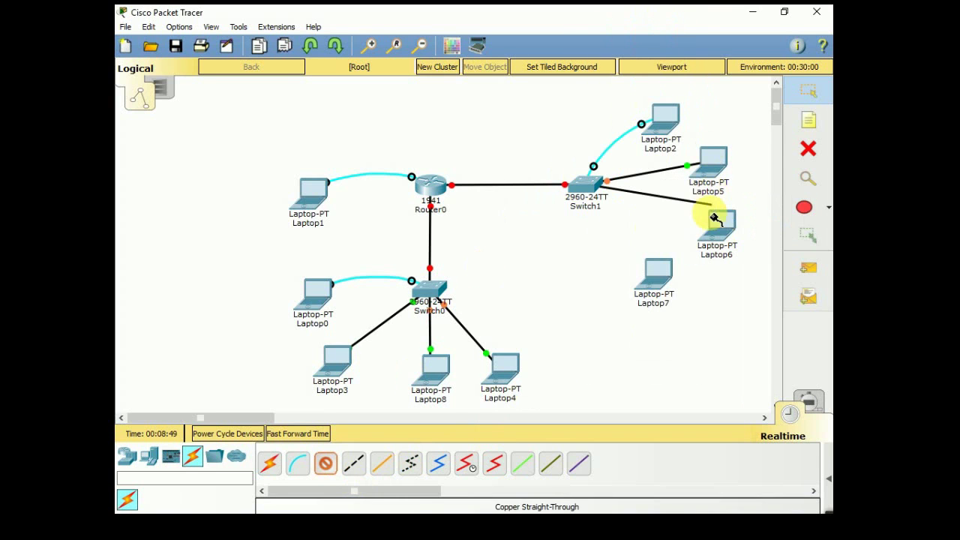
{"action": "left_click", "coordinate": [719, 223]}
{"action": "left_click", "coordinate": [765, 282]}
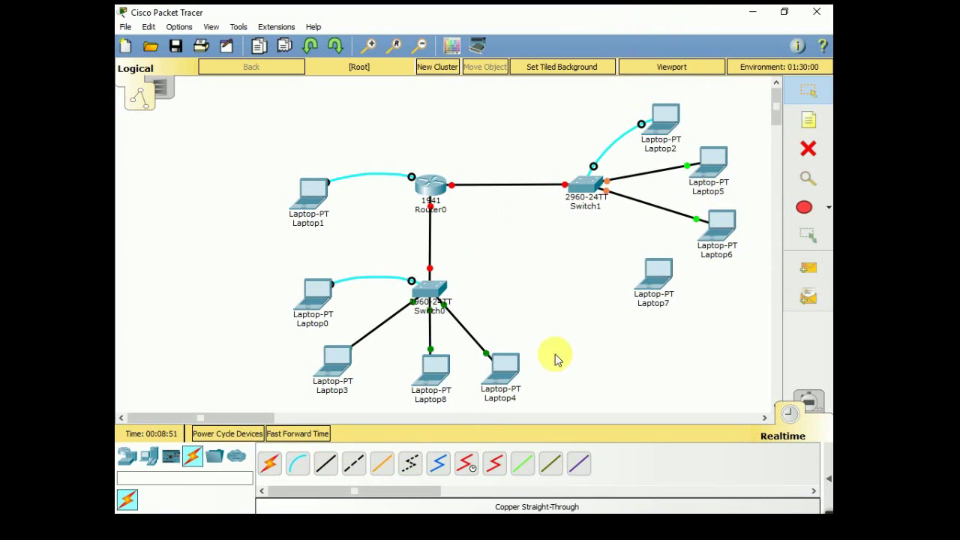
- Connect Switch1's FastEthernet0/5 to Laptop7's FastEthernet0 port with a copper straight-through cable
{"action": "left_click", "coordinate": [327, 465]}
{"action": "left_click", "coordinate": [589, 184]}
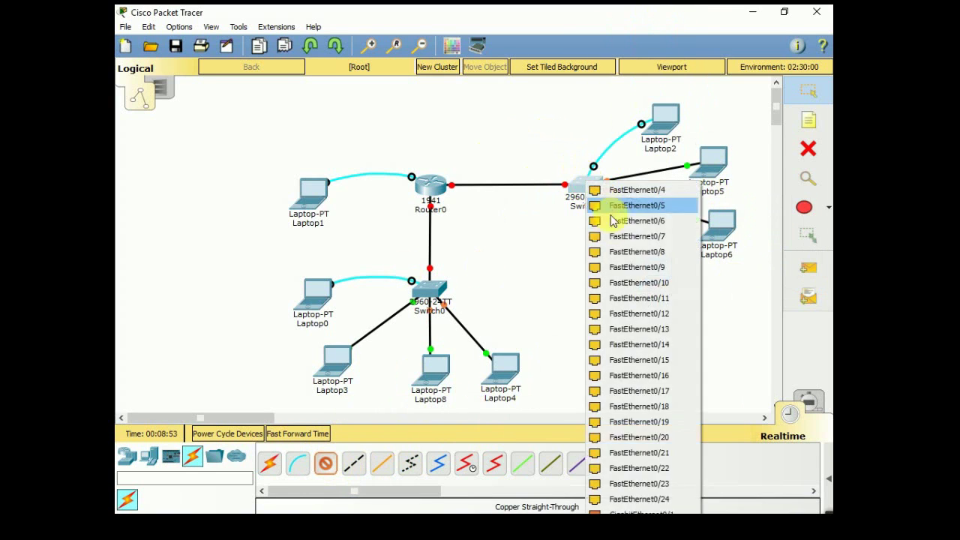
{"action": "left_click", "coordinate": [636, 205]}
{"action": "left_click", "coordinate": [657, 271]}
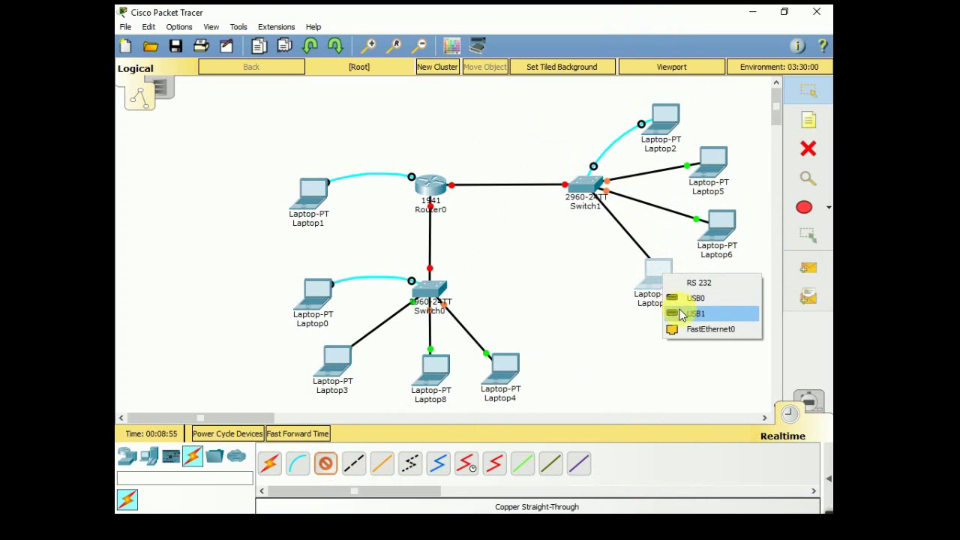
{"action": "left_click", "coordinate": [688, 330]}
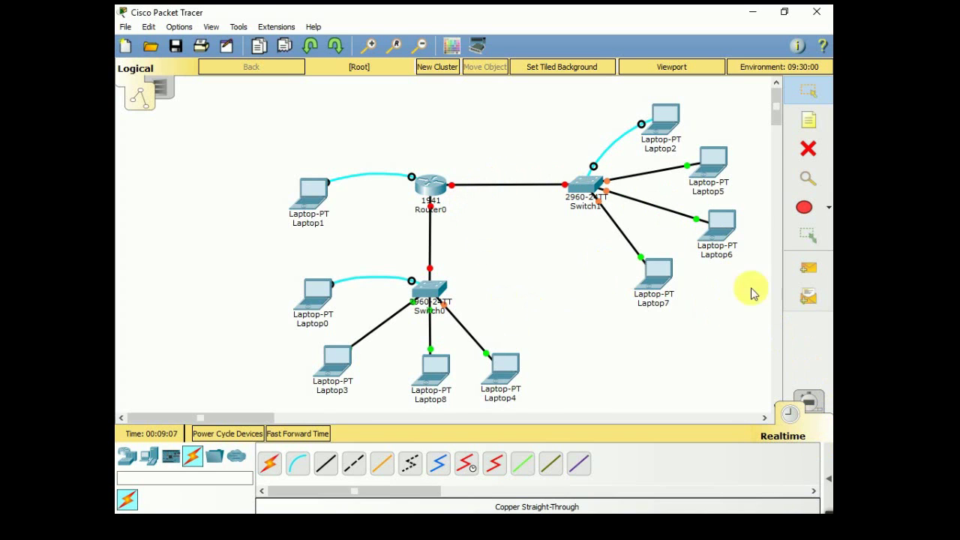
- Place a note reading 192.168.2.0/24 above the link between Router0 and Switch1
{"action": "left_click", "coordinate": [828, 125]}
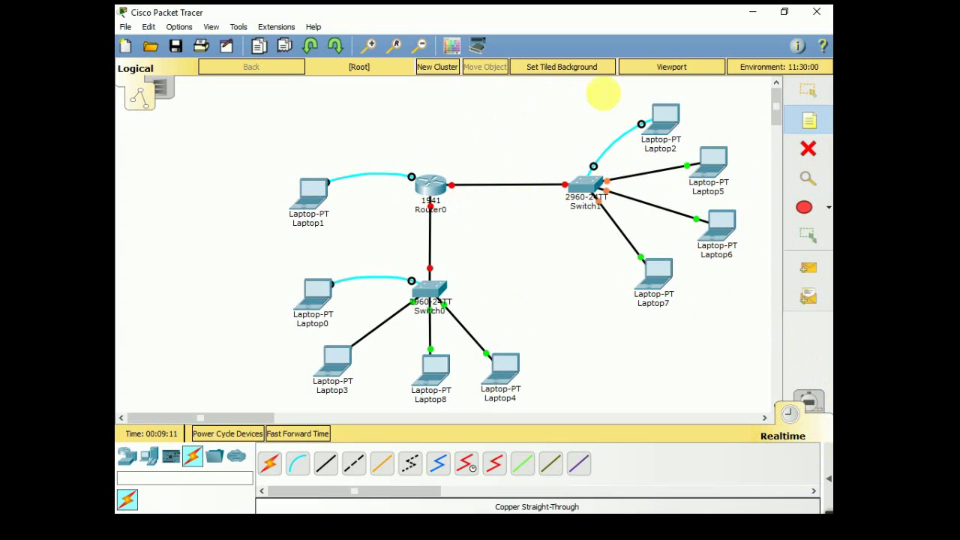
{"action": "left_click", "coordinate": [471, 147]}
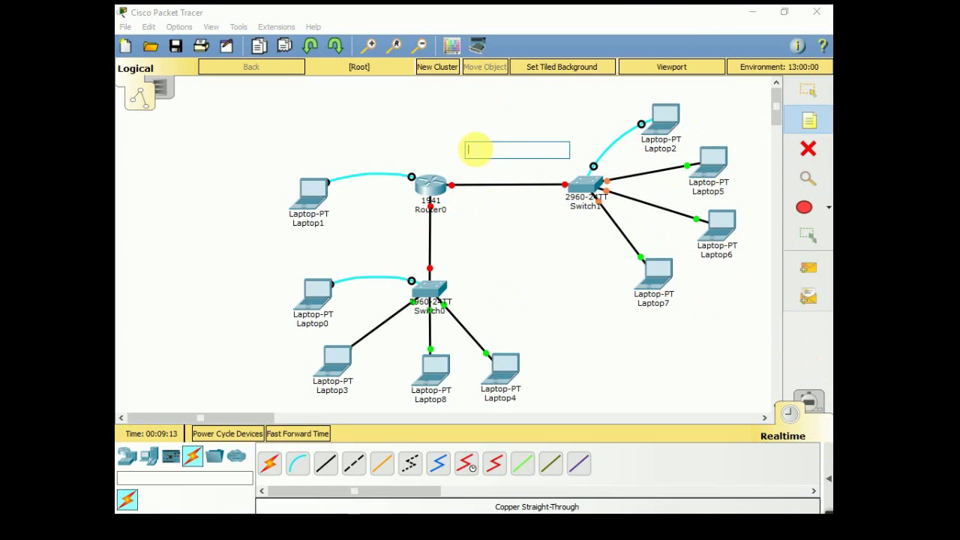
{"action": "type", "text": "1"}
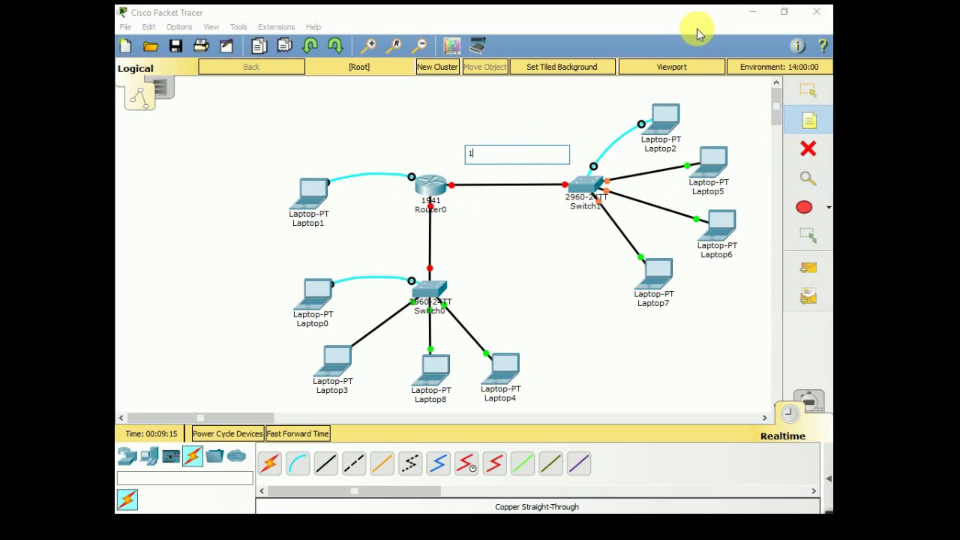
{"action": "type", "text": "92.168.168.2.0/24"}
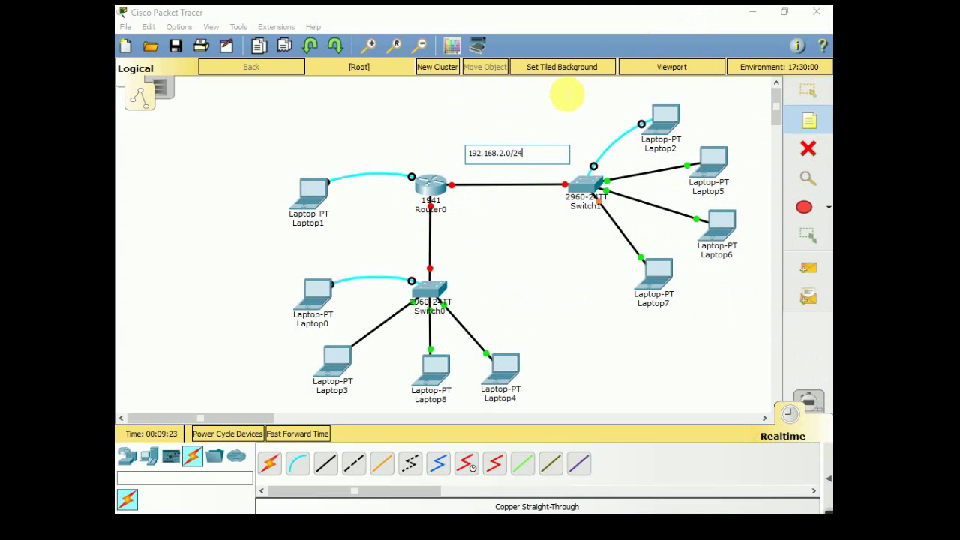
- Place a note reading 192.168.1.0/24 on the link between Router0 and Switch0
{"action": "left_click", "coordinate": [388, 240]}
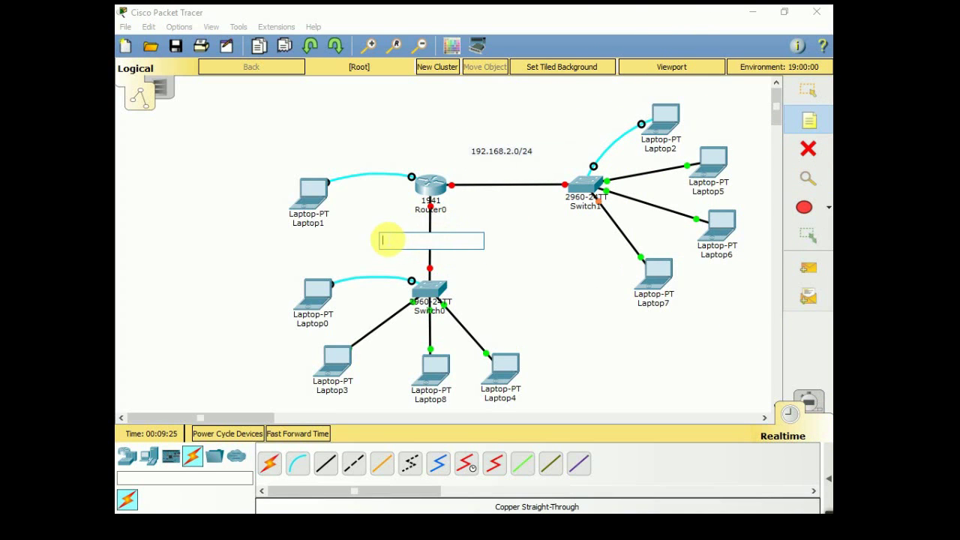
{"action": "type", "text": "192"}
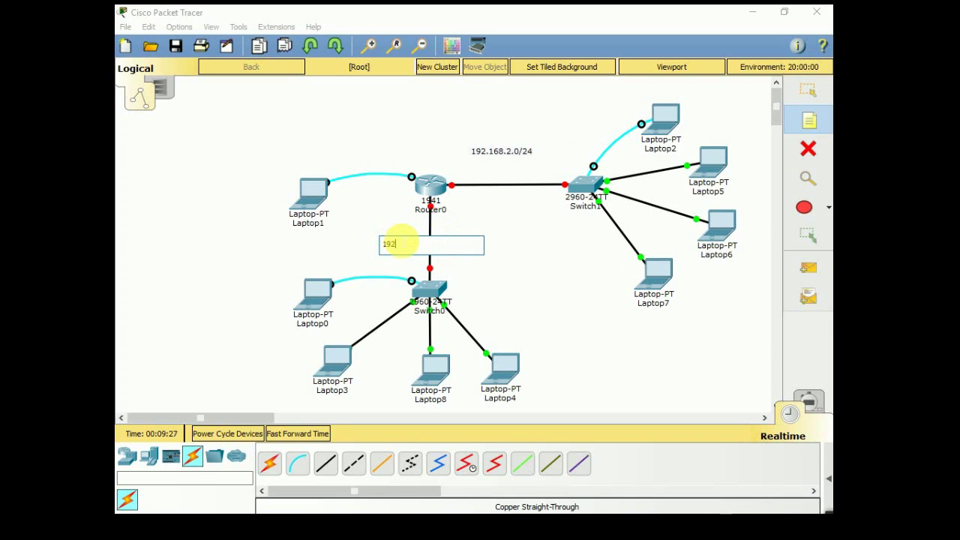
{"action": "type", "text": ".168."}
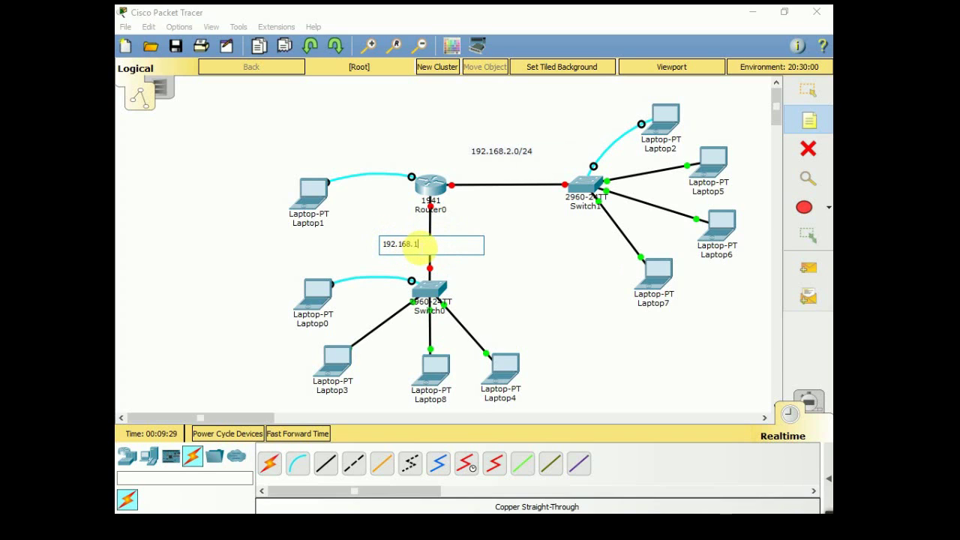
{"action": "type", "text": "1.0/24"}
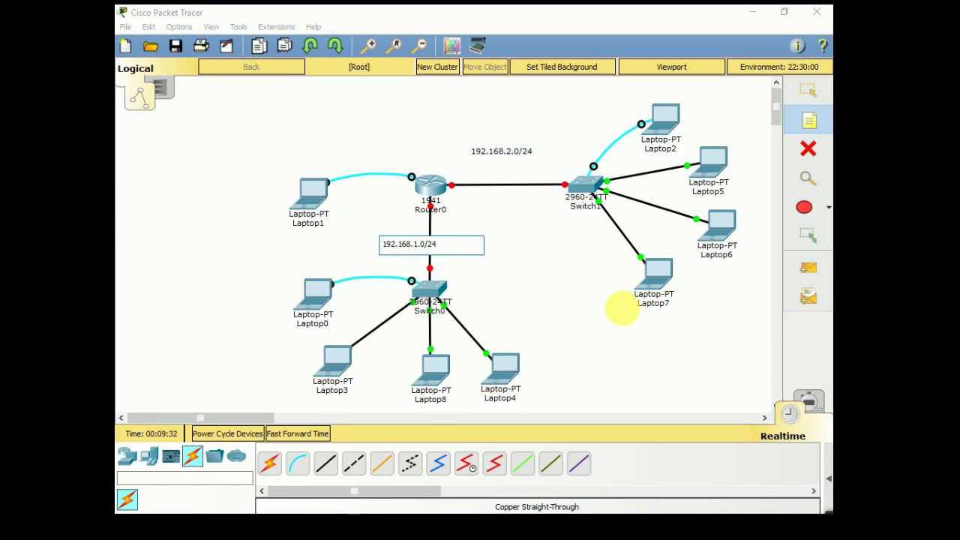
- Move the 192.168.2.0/24 note down onto the Router0–Switch1 link and the 192.168.1.0/24 note just right of the Router0–Switch0 link
{"action": "left_click", "coordinate": [623, 309]}
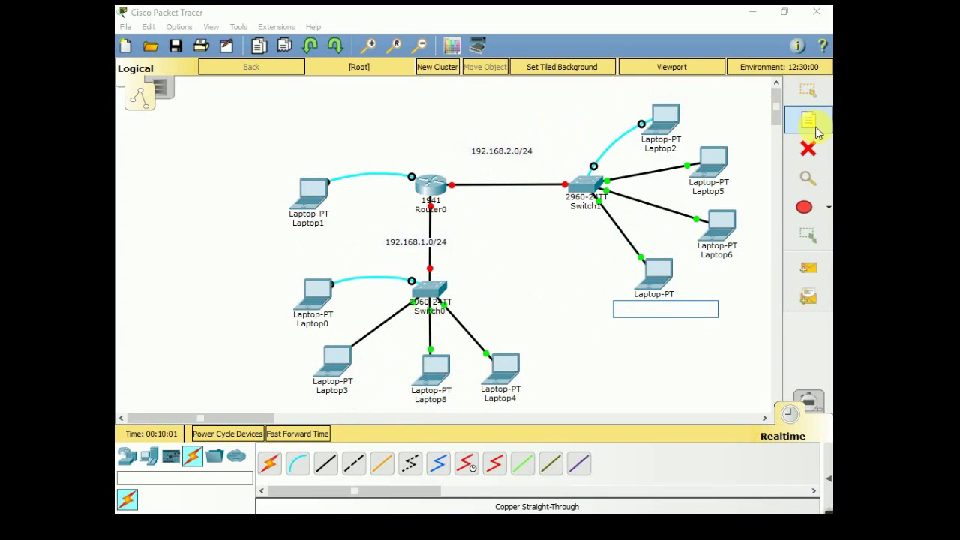
{"action": "left_click", "coordinate": [807, 90]}
{"action": "left_click_drag", "start_coordinate": [508, 153], "coordinate": [507, 182]}
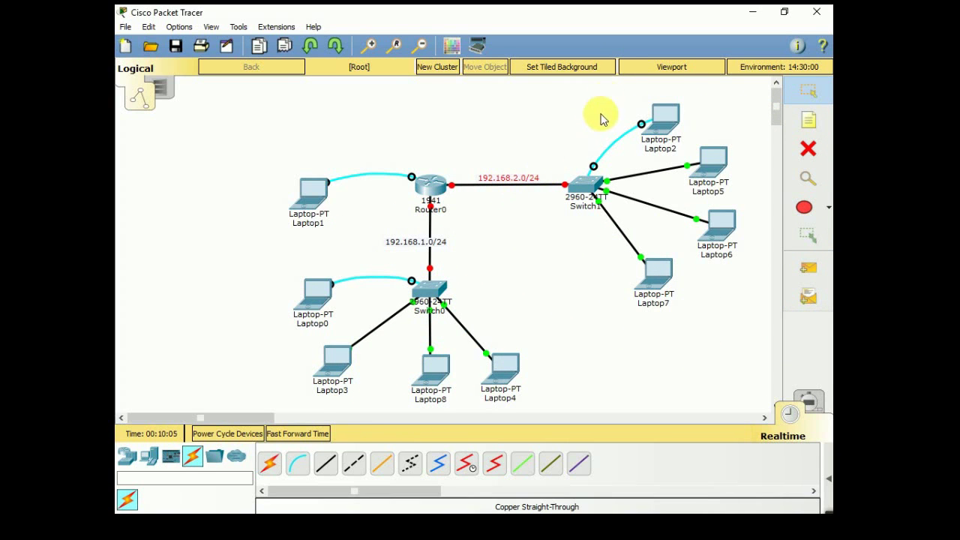
{"action": "left_click_drag", "start_coordinate": [424, 240], "coordinate": [480, 248]}
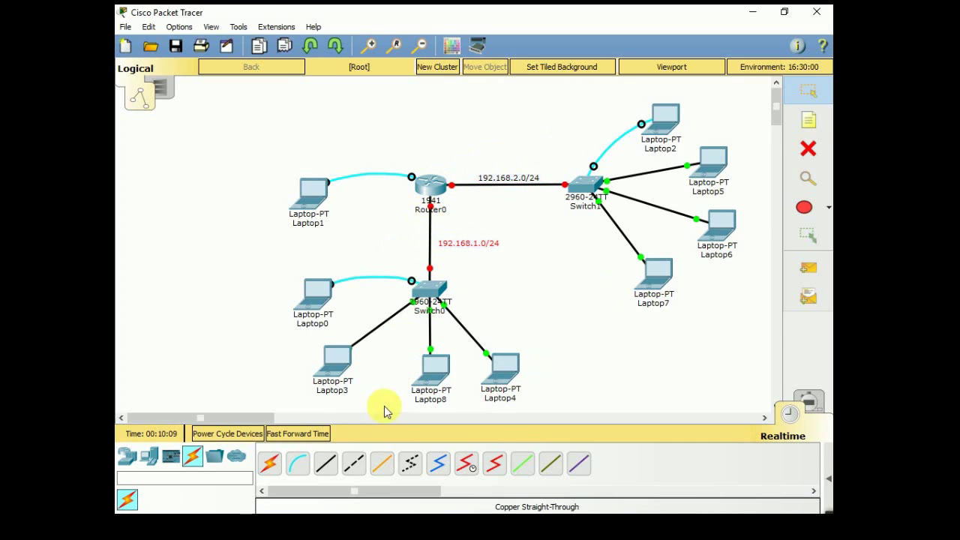
- Add a note reading 192.168.1.1/24 beside Router0's interface toward Switch0
{"action": "left_click", "coordinate": [809, 115]}
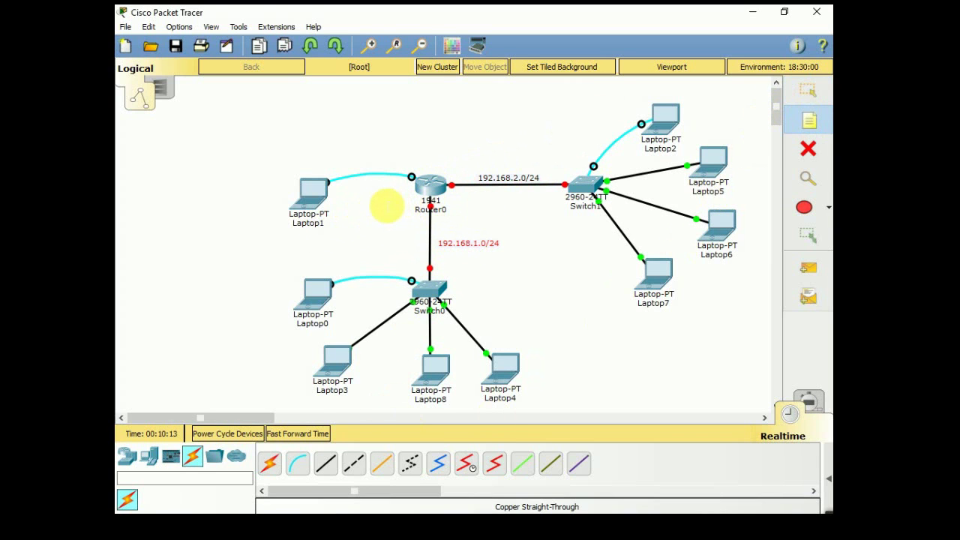
{"action": "left_click", "coordinate": [379, 204]}
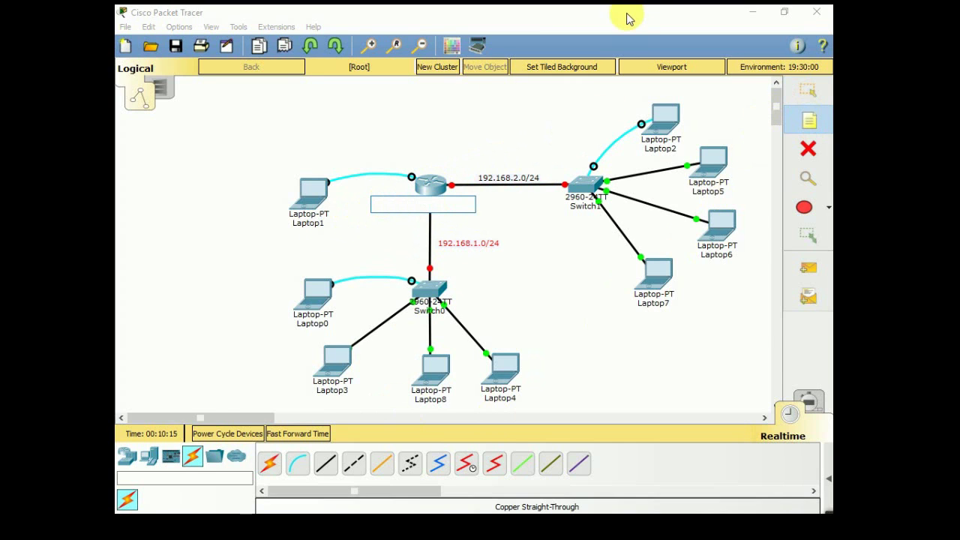
{"action": "type", "text": "192."}
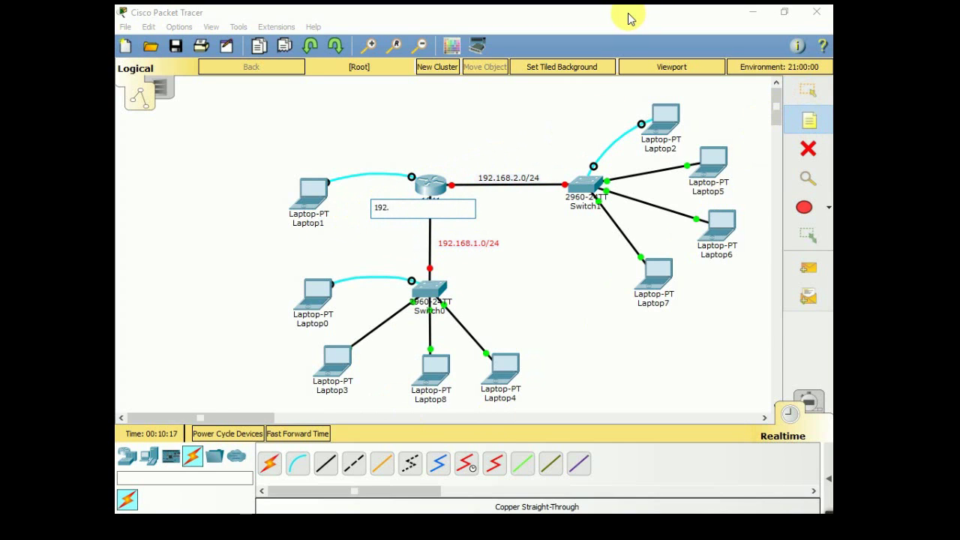
{"action": "type", "text": "168.1.1"}
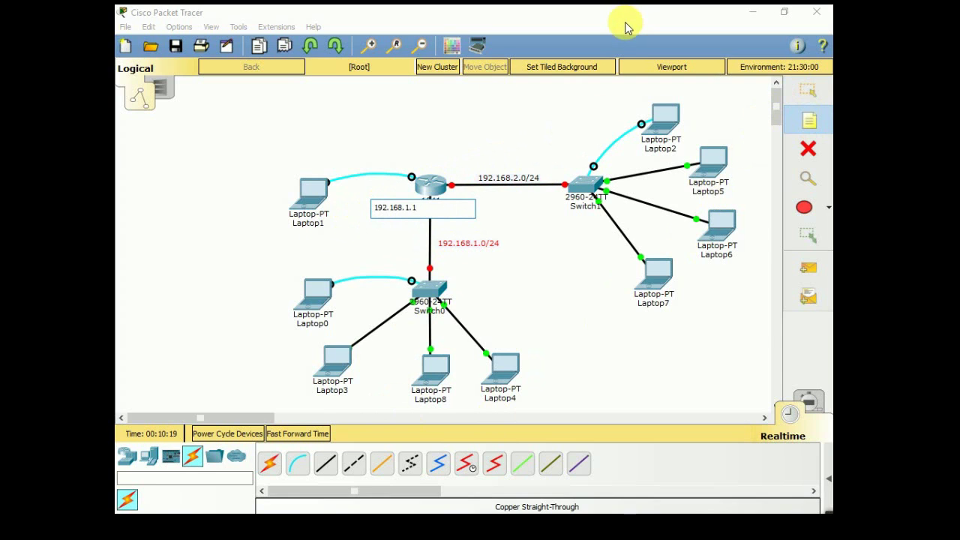
{"action": "type", "text": "/24"}
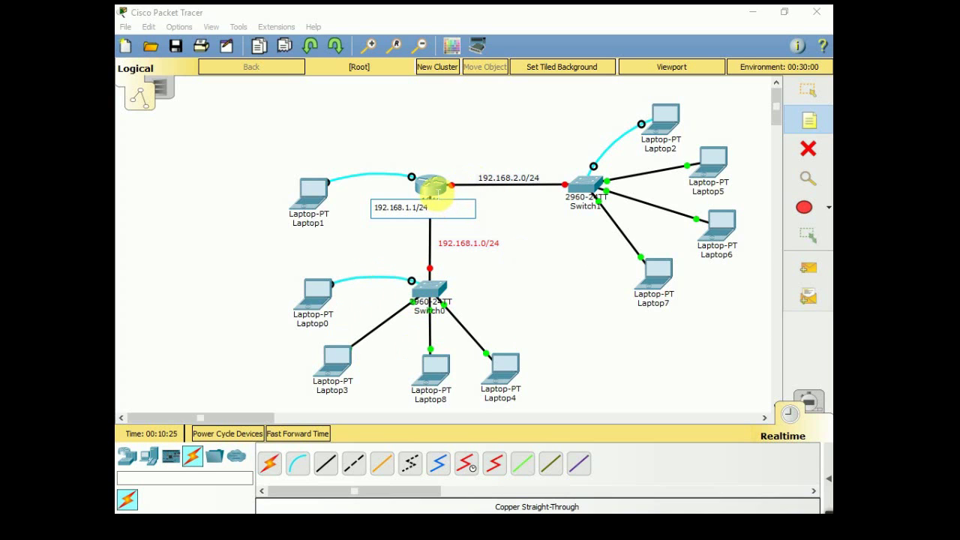
- Add a note reading 192.168.2.1/24 beside Router0's interface toward Switch1
{"action": "left_click", "coordinate": [491, 292]}
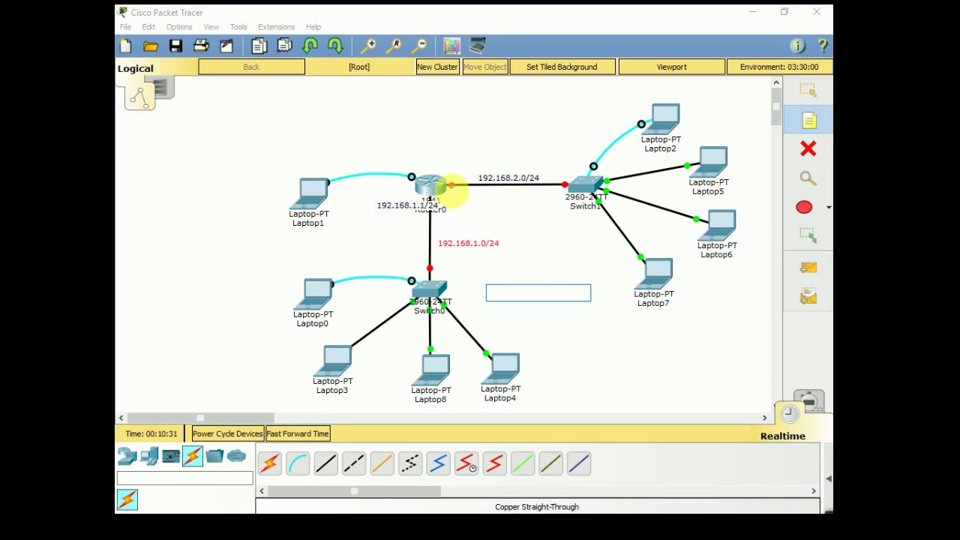
{"action": "left_click", "coordinate": [448, 192]}
{"action": "type", "text": "192.168.2.1/24"}
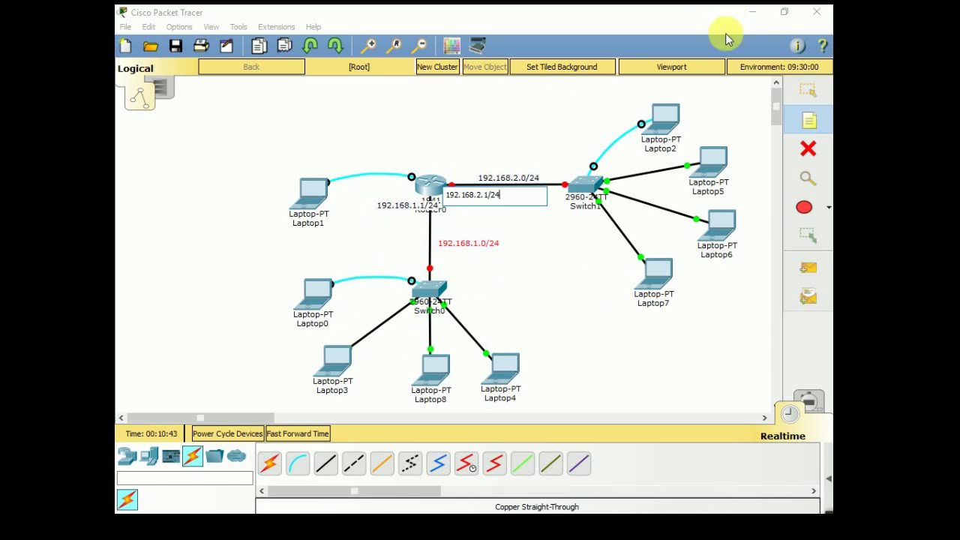
- Move the 192.168.2.0/24 and 192.168.1.0/24 notes off their links into open space, and shift the 192.168.1.1/24 and 192.168.2.1/24 notes closer to Router0
{"action": "left_click", "coordinate": [547, 273]}
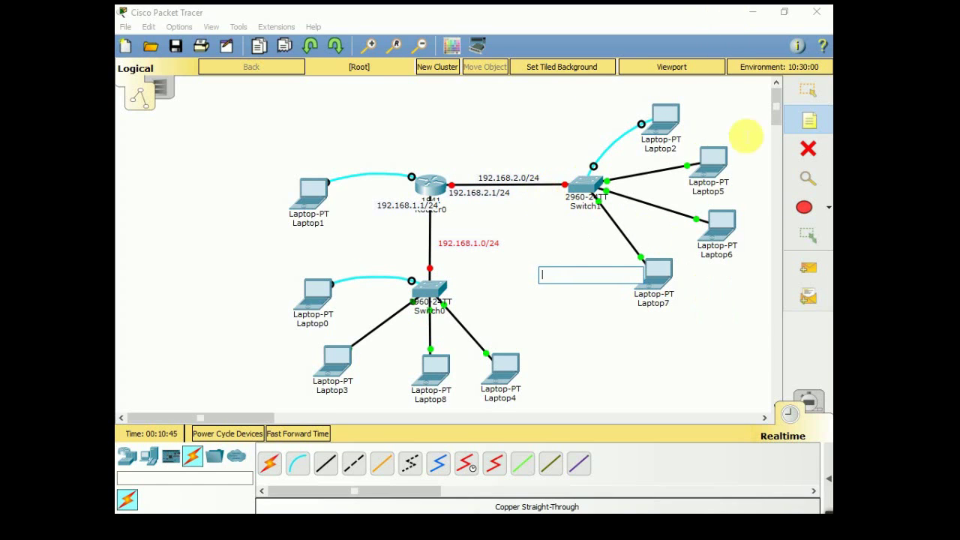
{"action": "left_click", "coordinate": [807, 91]}
{"action": "left_click_drag", "start_coordinate": [502, 179], "coordinate": [553, 131]}
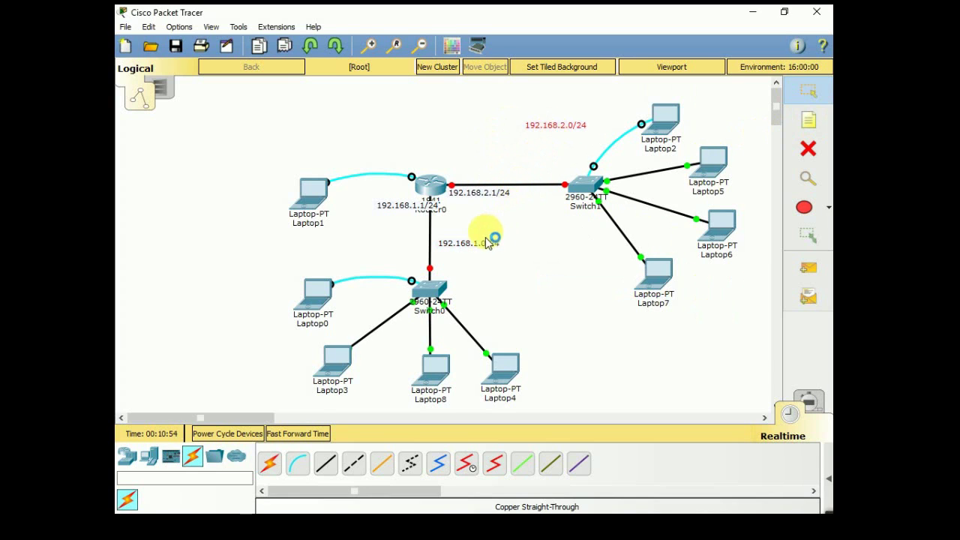
{"action": "left_click_drag", "start_coordinate": [475, 243], "coordinate": [528, 300]}
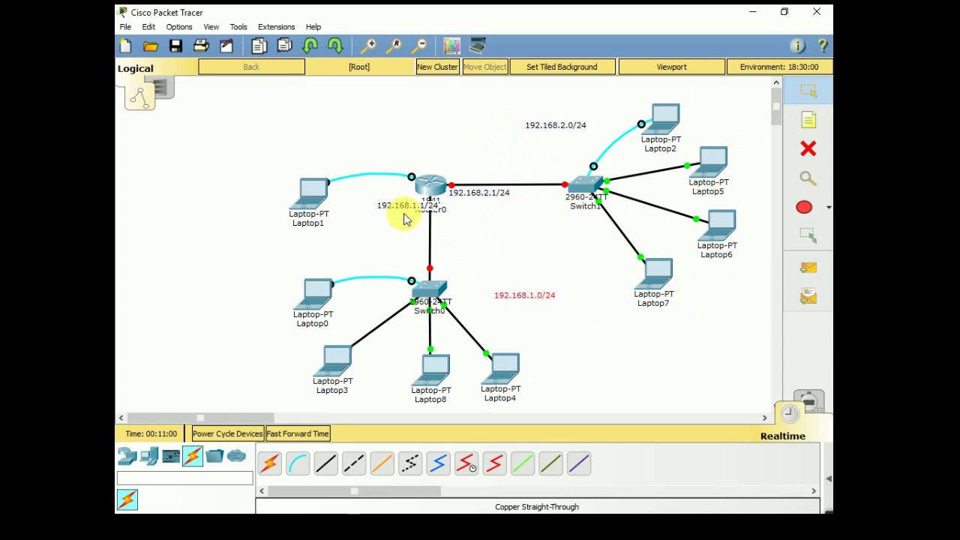
{"action": "left_click_drag", "start_coordinate": [400, 210], "coordinate": [459, 189]}
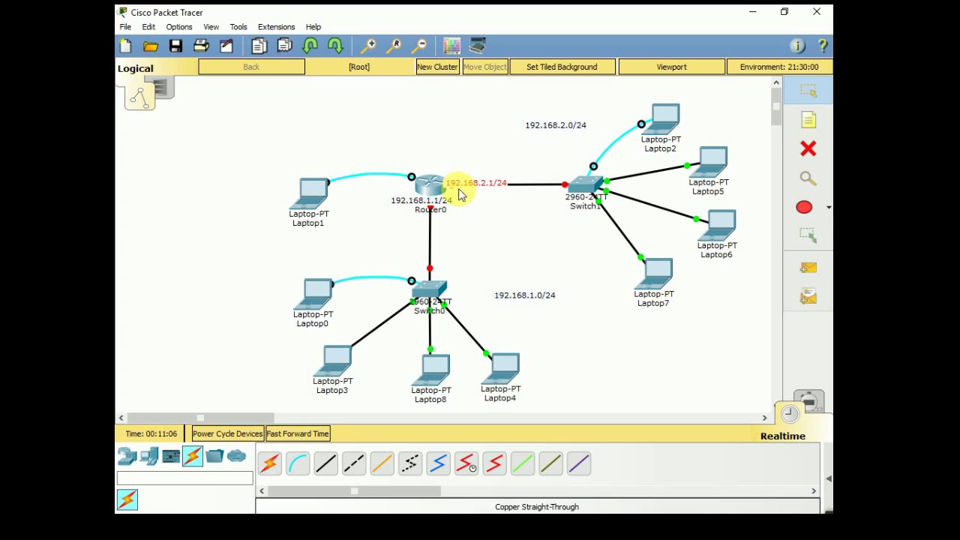
- Add a note reading 192.168.1.2/24 on Switch0
{"action": "left_click", "coordinate": [806, 124]}
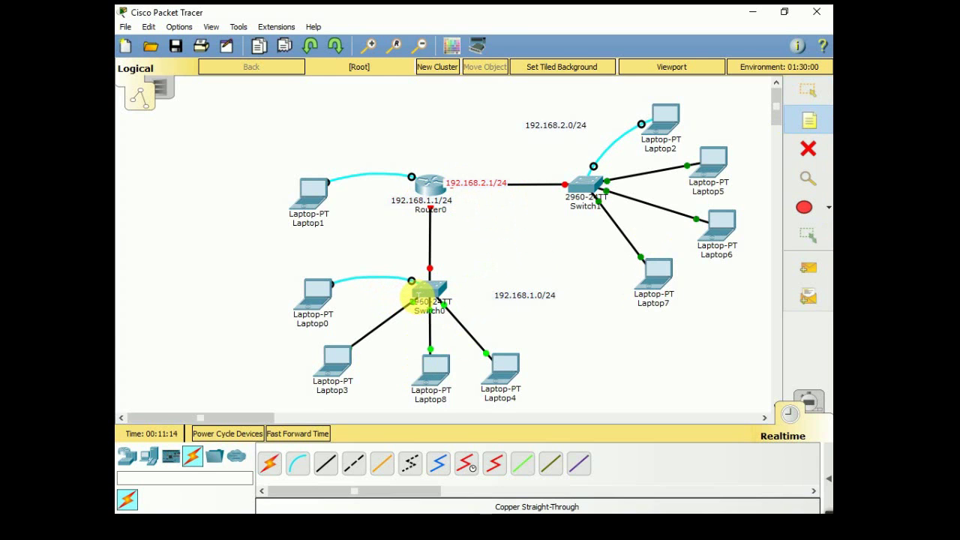
{"action": "left_click", "coordinate": [413, 297]}
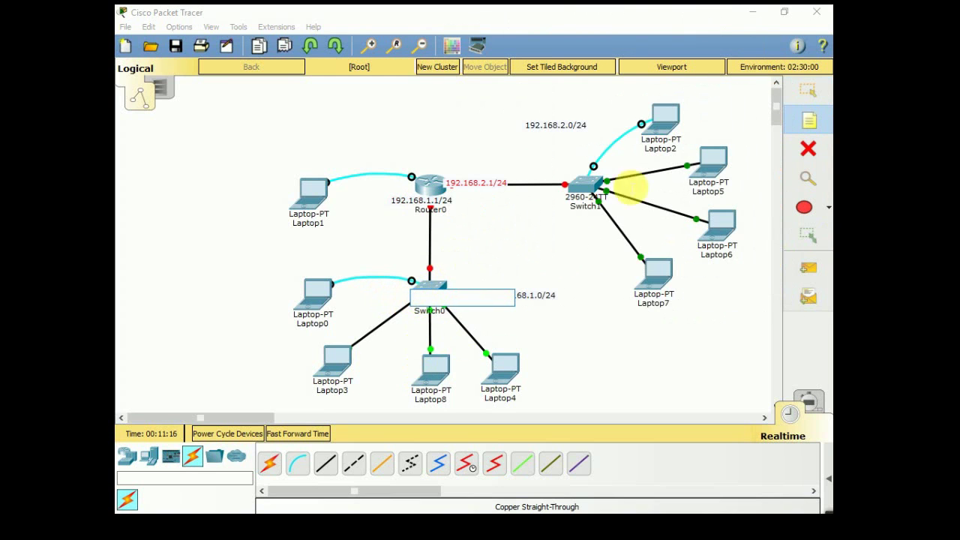
{"action": "type", "text": "192."}
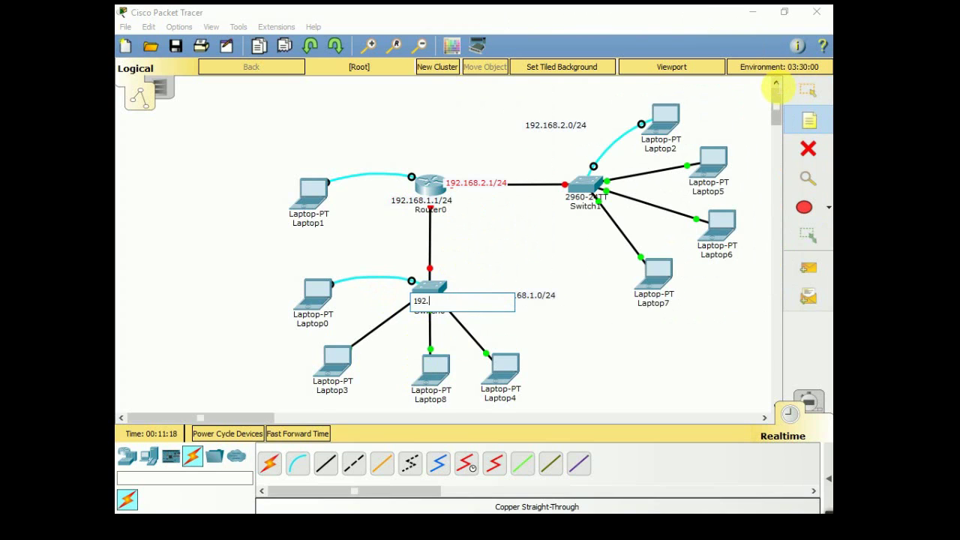
{"action": "type", "text": "168."}
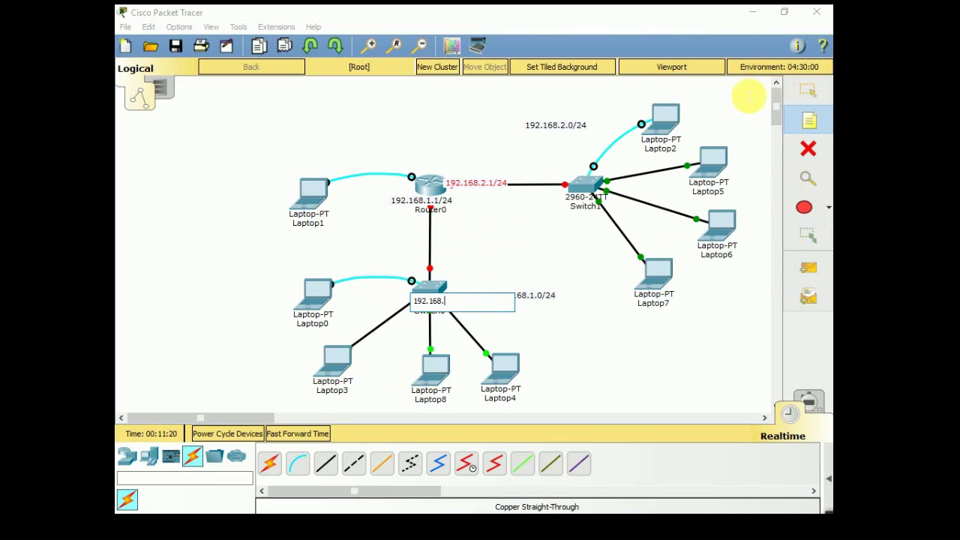
{"action": "type", "text": "1.2"}
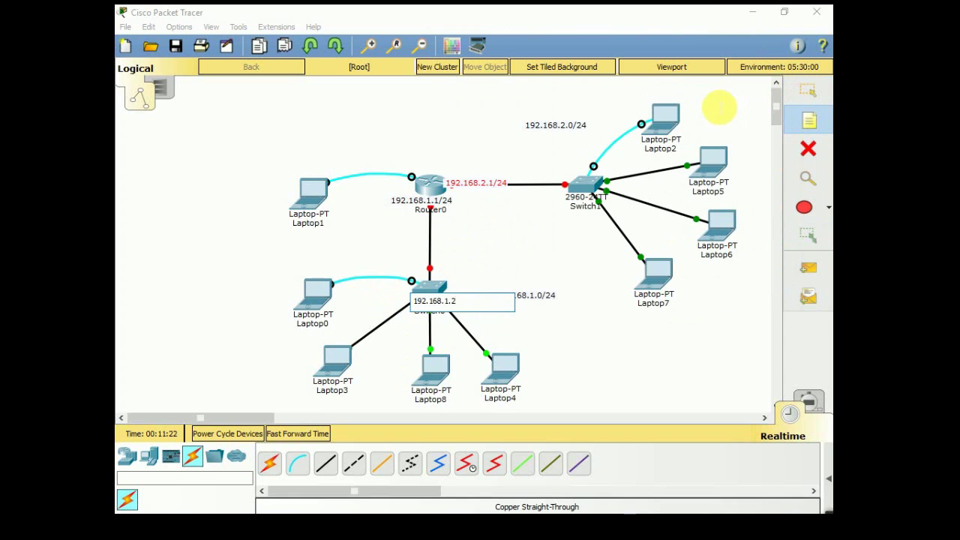
{"action": "type", "text": "/24"}
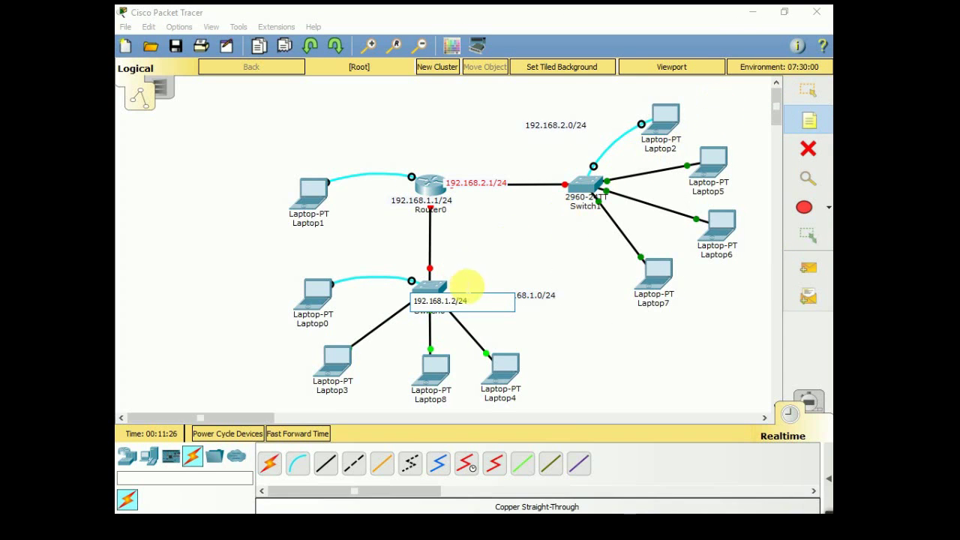
{"action": "left_click", "coordinate": [563, 358]}
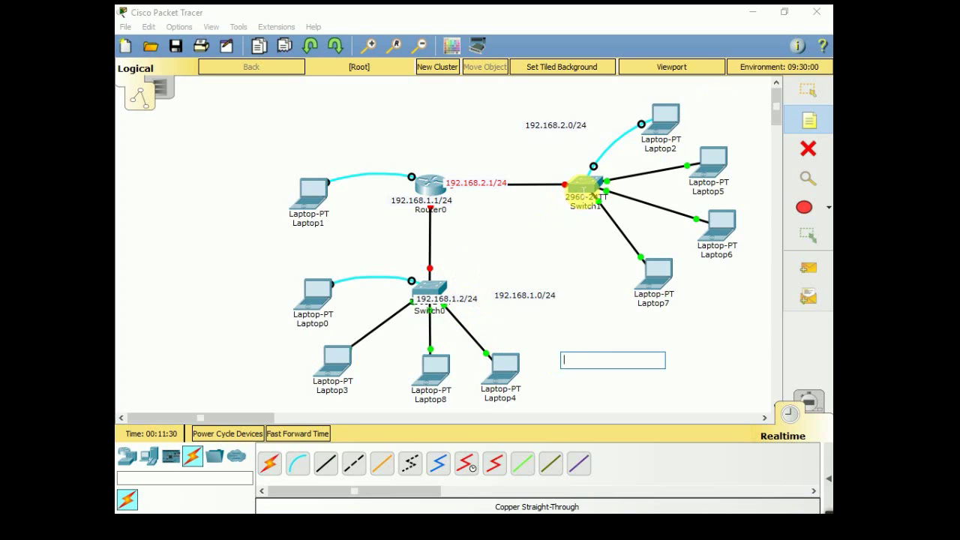
- Add a note reading 192.168.2.2/24 on Switch1
{"action": "left_click", "coordinate": [579, 189]}
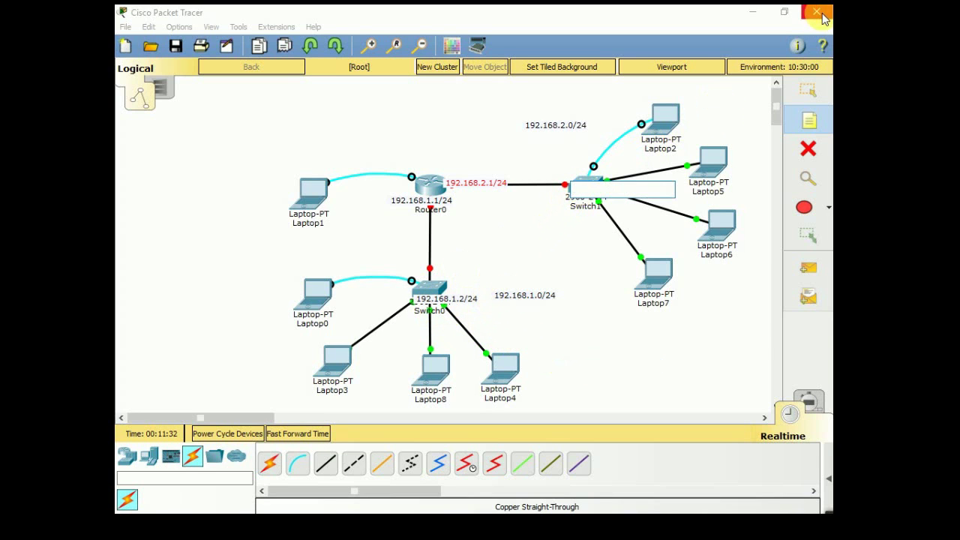
{"action": "type", "text": "192.168"}
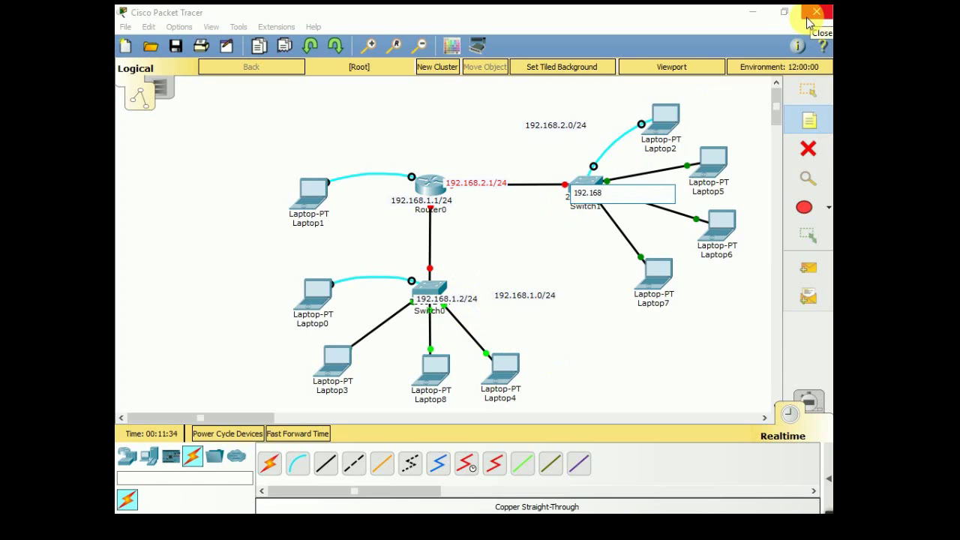
{"action": "type", "text": ".1"}
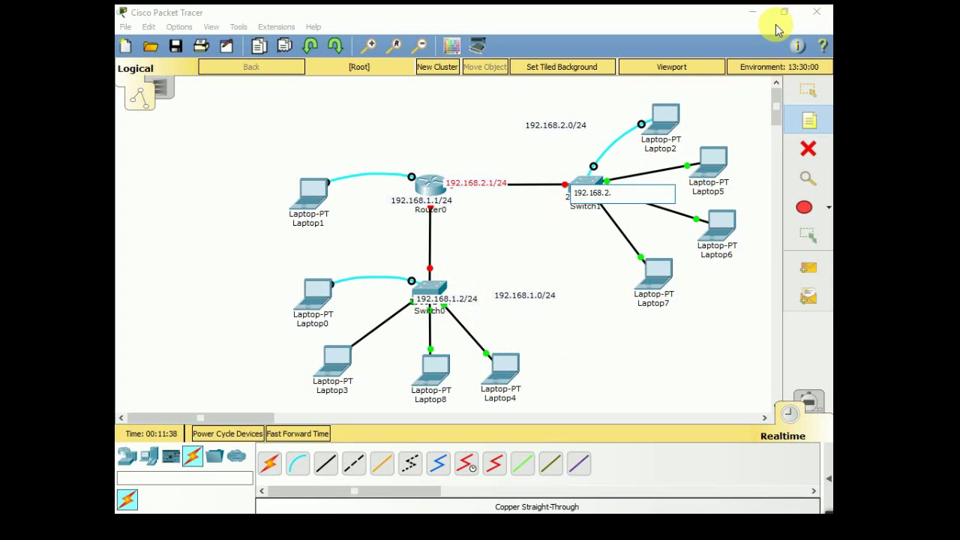
{"action": "type", "text": ".2/24"}
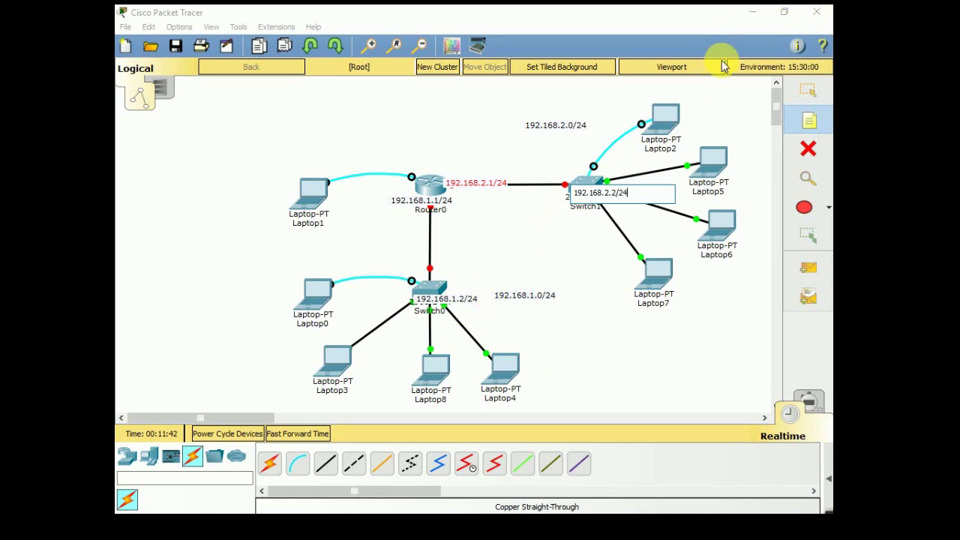
- Move the 192.168.2.2/24 note to the upper edge of Switch1 and the 192.168.1.2/24 note to the left side of Switch0
{"action": "left_click", "coordinate": [807, 90]}
{"action": "left_click_drag", "start_coordinate": [600, 191], "coordinate": [600, 188]}
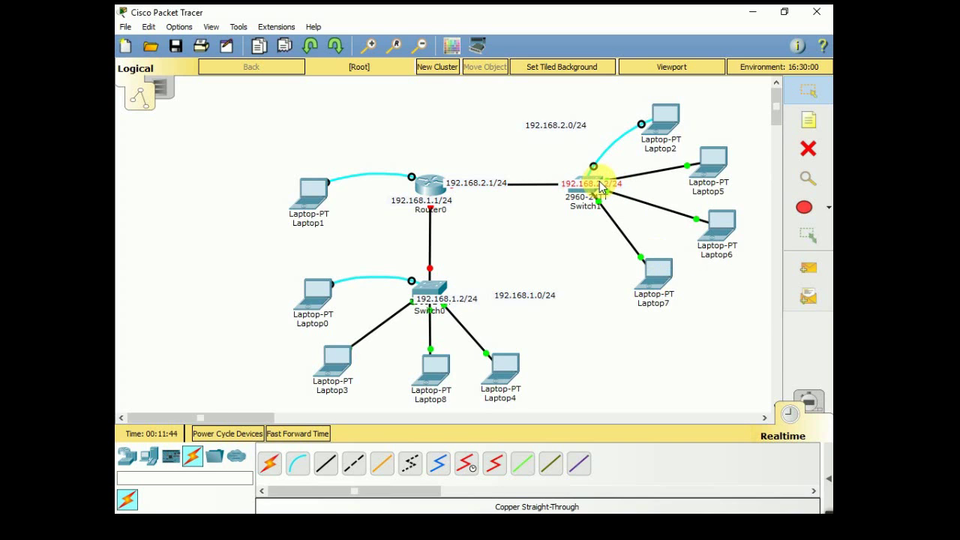
{"action": "left_click_drag", "start_coordinate": [455, 301], "coordinate": [414, 289]}
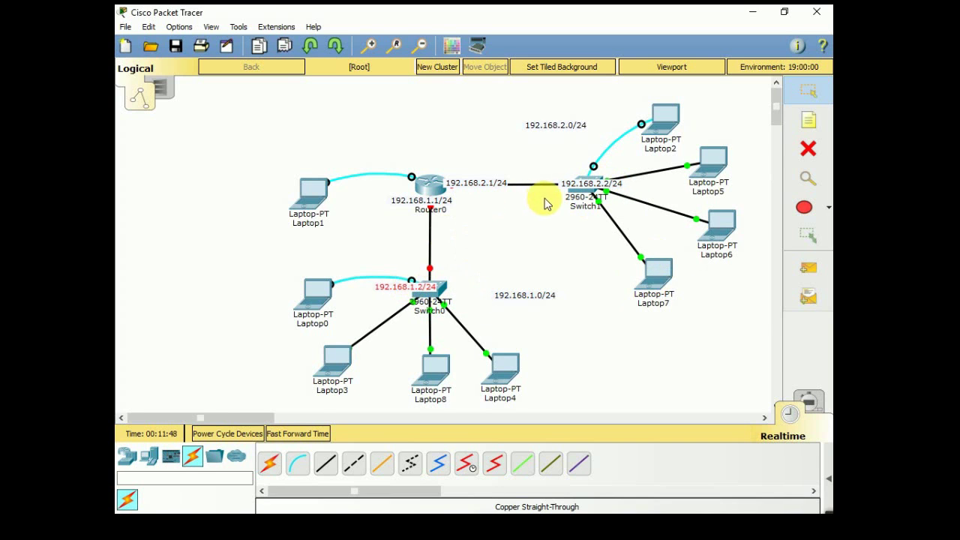
{"action": "left_click_drag", "start_coordinate": [578, 192], "coordinate": [571, 180]}
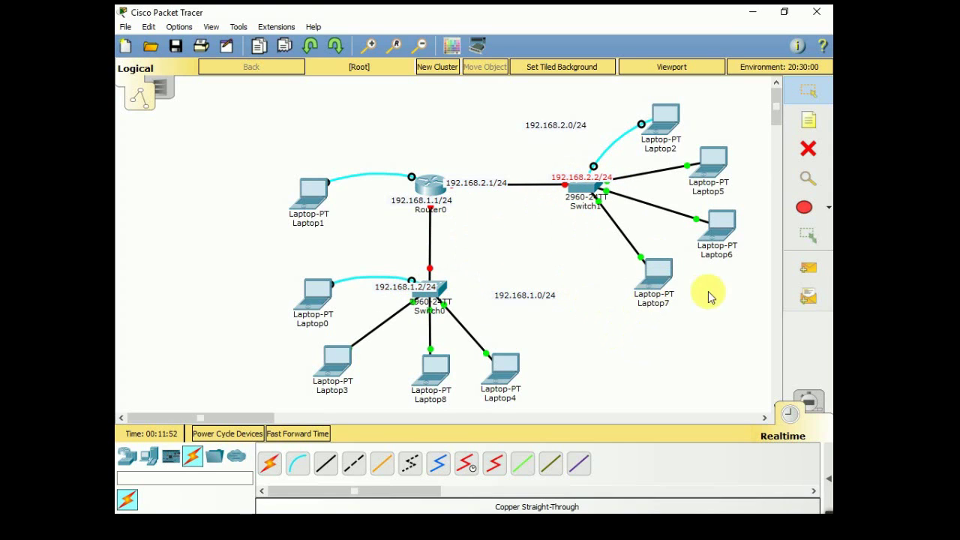
{"action": "left_click", "coordinate": [620, 387]}
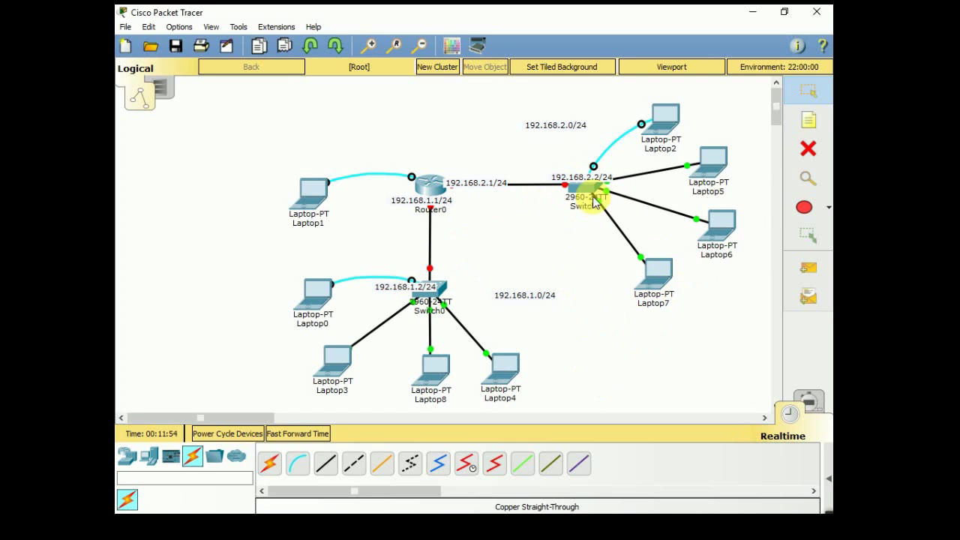
- Move the 192.168.2.1/24 note onto the upper part of Router0, above the 192.168.1.1/24 note
{"action": "mouse_move", "coordinate": [593, 199]}
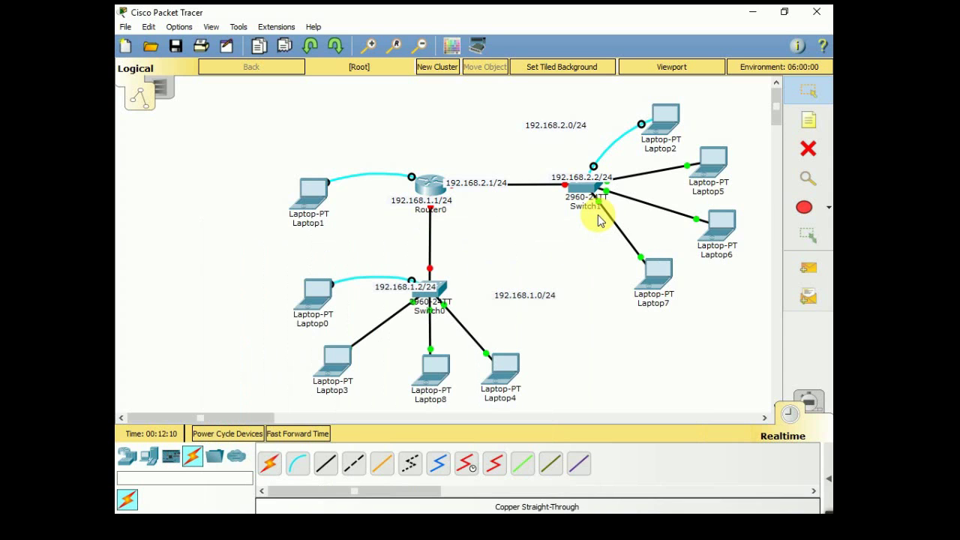
{"action": "left_click_drag", "start_coordinate": [486, 183], "coordinate": [459, 188]}
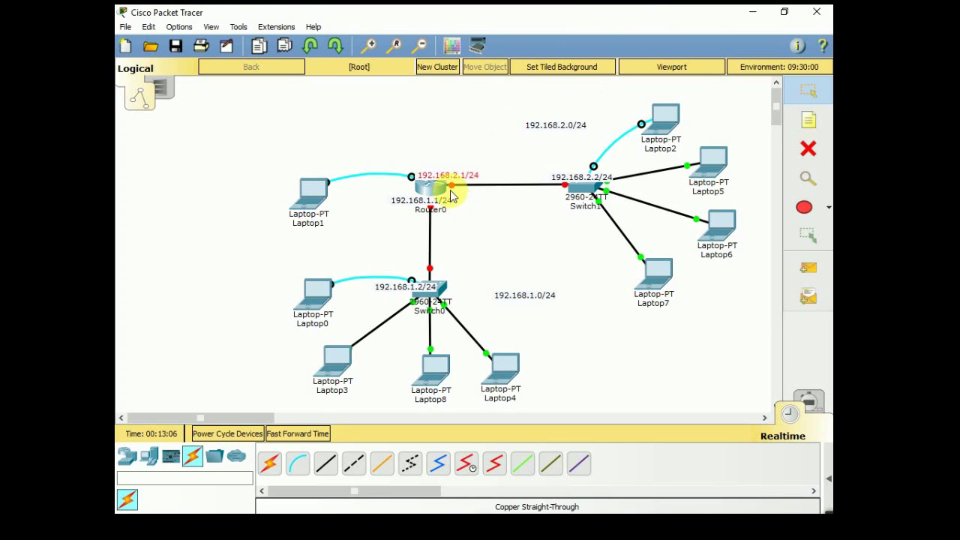
{"action": "left_click_drag", "start_coordinate": [446, 177], "coordinate": [418, 162]}
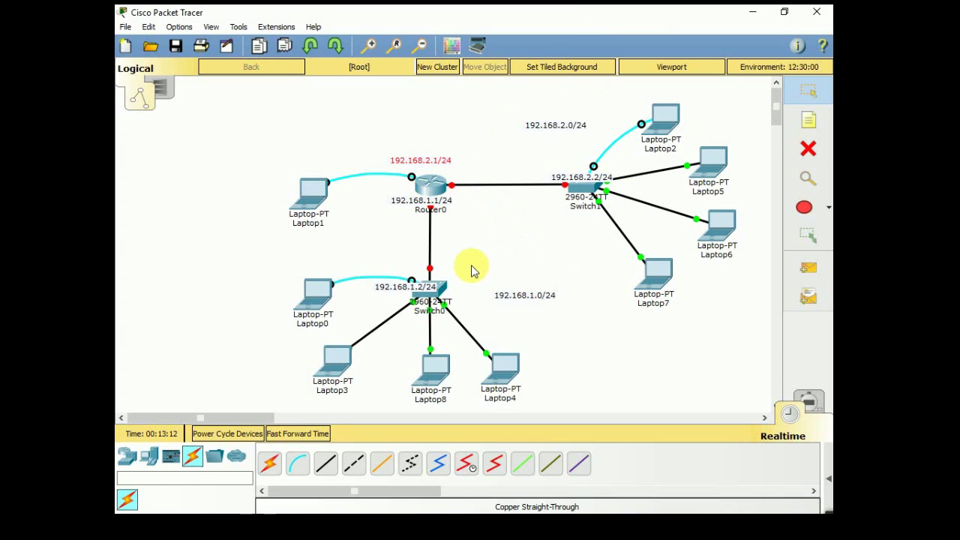
{"action": "left_click_drag", "start_coordinate": [435, 160], "coordinate": [431, 189]}
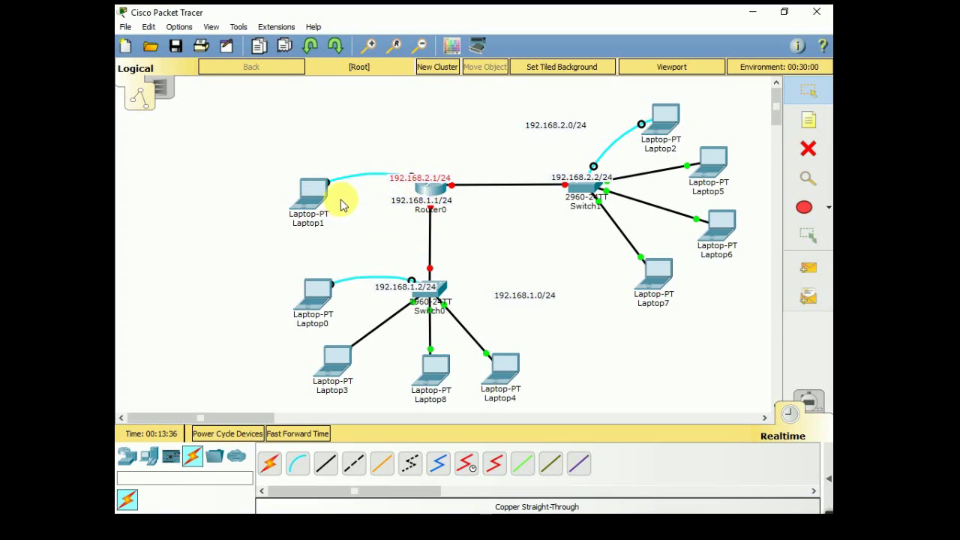
- Open a console terminal on Laptop1 with the default port settings and decline the router's initial configuration dialog to reach its prompt
{"action": "mouse_move", "coordinate": [315, 200]}
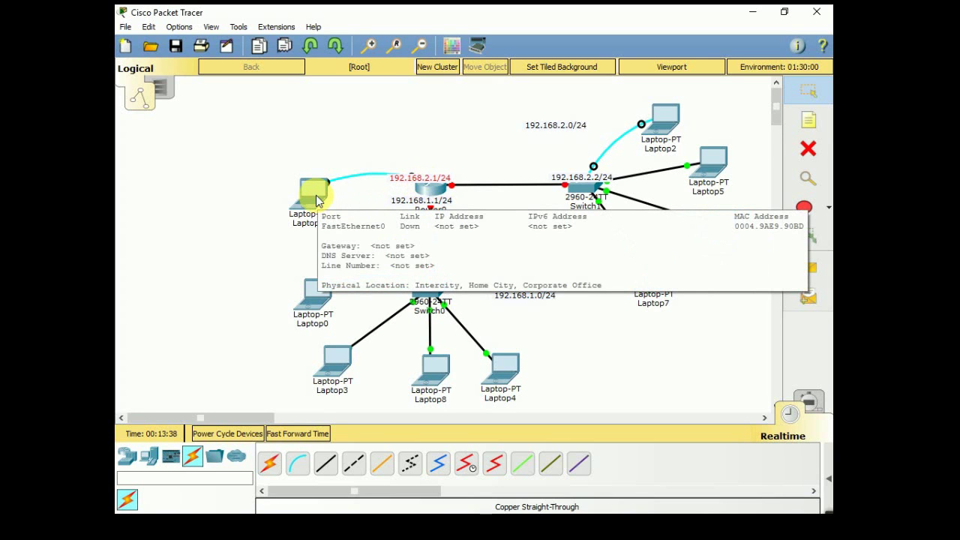
{"action": "left_click", "coordinate": [316, 199]}
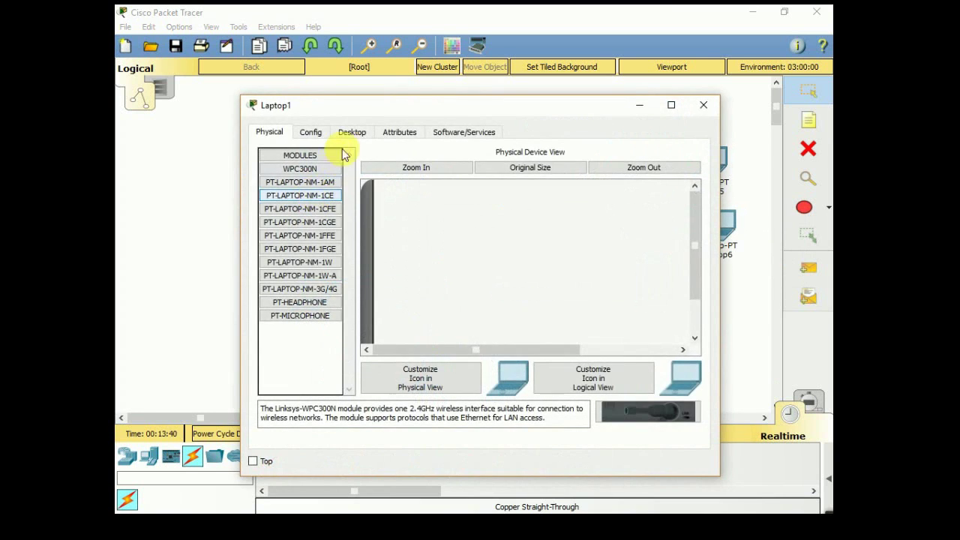
{"action": "left_click", "coordinate": [350, 136]}
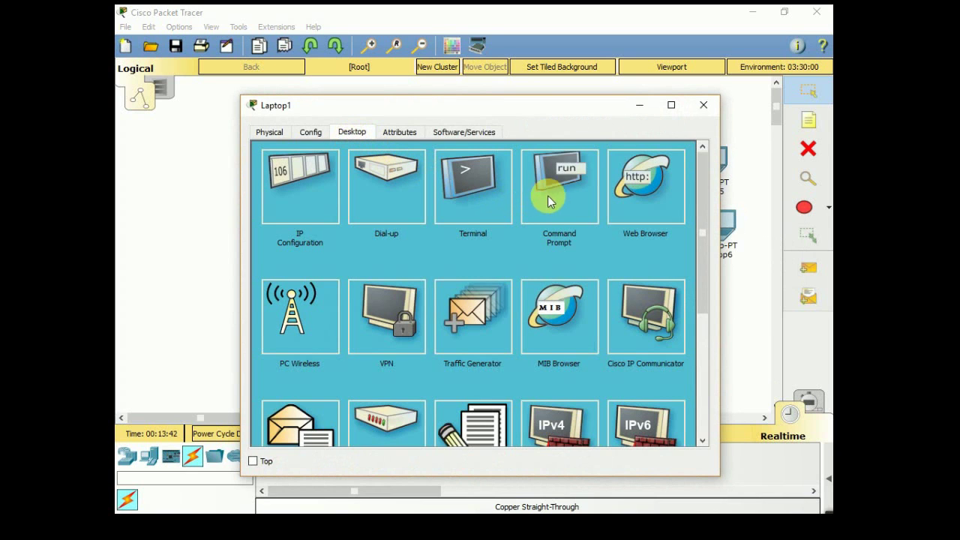
{"action": "left_click", "coordinate": [484, 194]}
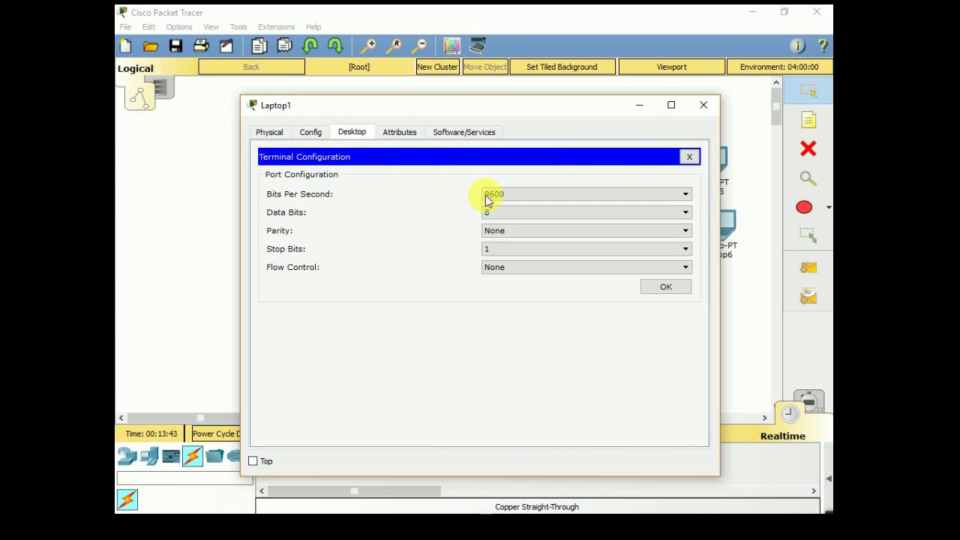
{"action": "left_click", "coordinate": [662, 291]}
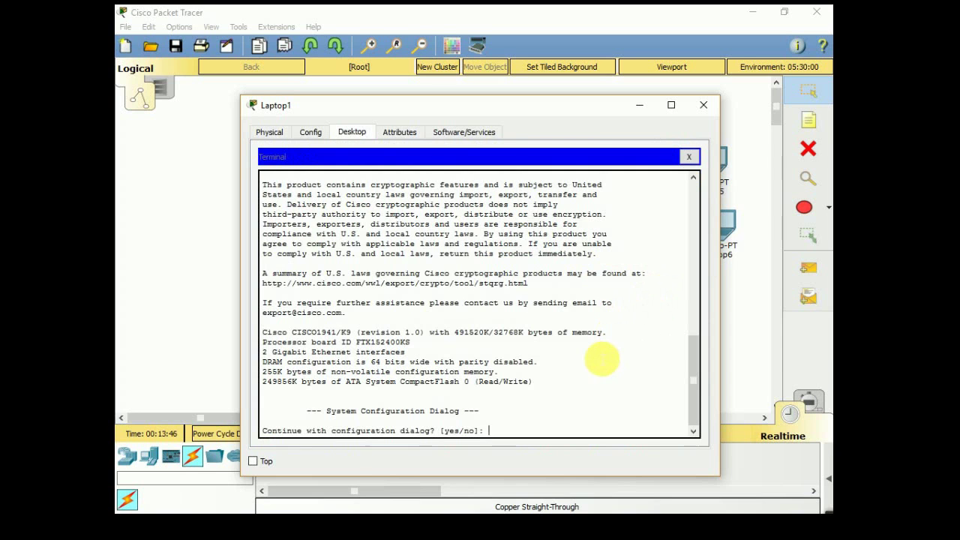
{"action": "type", "text": "no"}
{"action": "key", "text": "Return"}
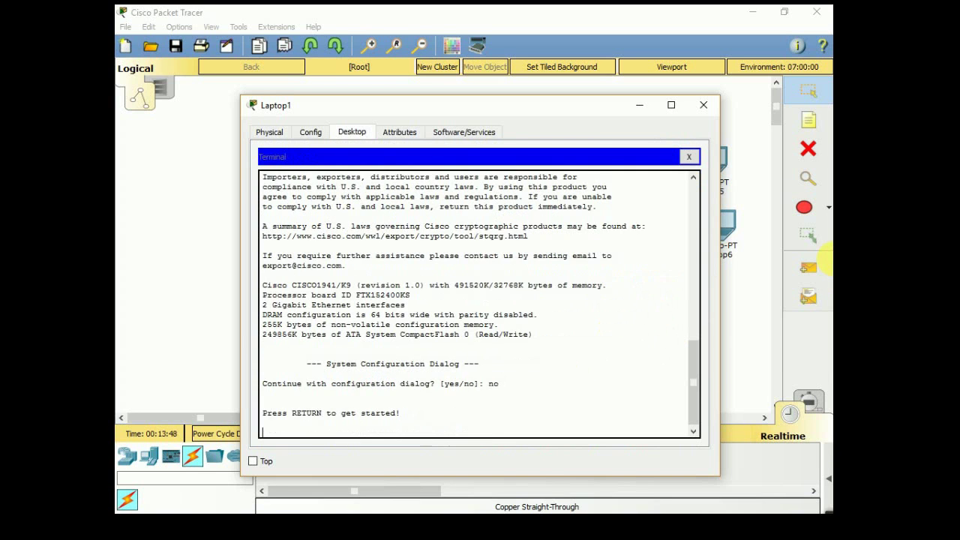
{"action": "key", "text": "Return"}
{"action": "key", "text": "Return"}
{"action": "key", "text": "Return"}
- Enter privileged EXEC mode with en and global configuration mode with conf t on the router
{"action": "type", "text": "en"}
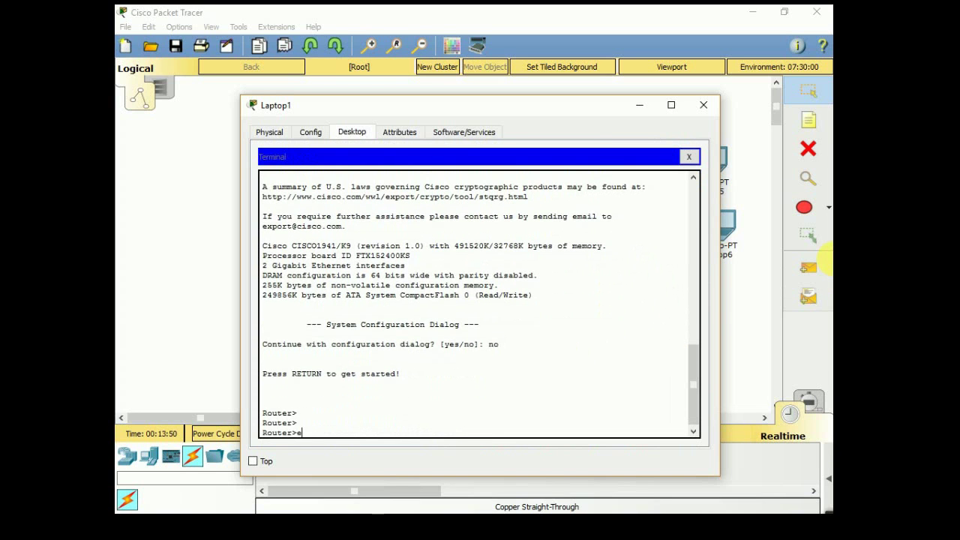
{"action": "key", "text": "Return"}
{"action": "key", "text": "Return"}
{"action": "key", "text": "Return"}
{"action": "key", "text": "Return"}
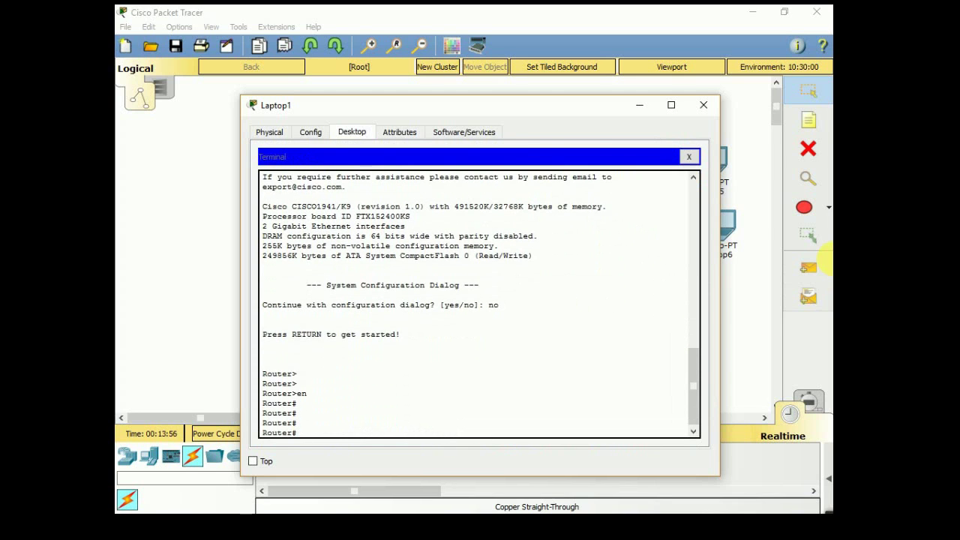
{"action": "type", "text": "conf t"}
{"action": "key", "text": "Return"}
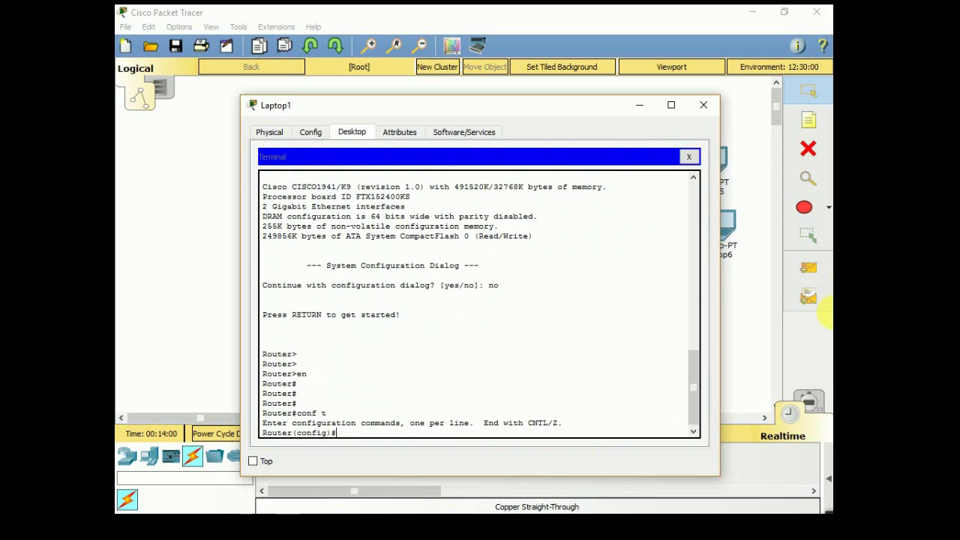
- Set the router's hostname to DHCP_Router from global configuration mode
{"action": "type", "text": "host"}
{"action": "key", "text": "Tab"}
{"action": "type", "text": "na"}
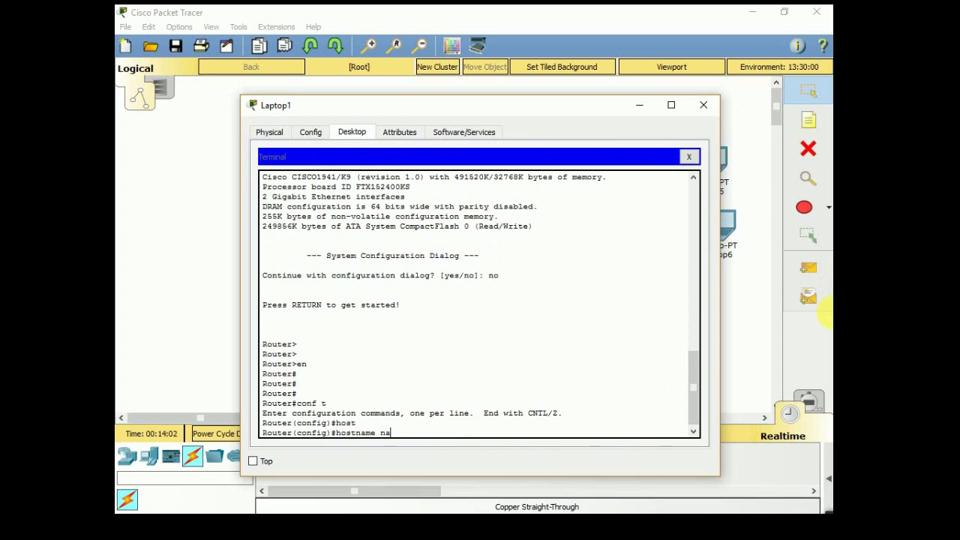
{"action": "key", "text": "Tab"}
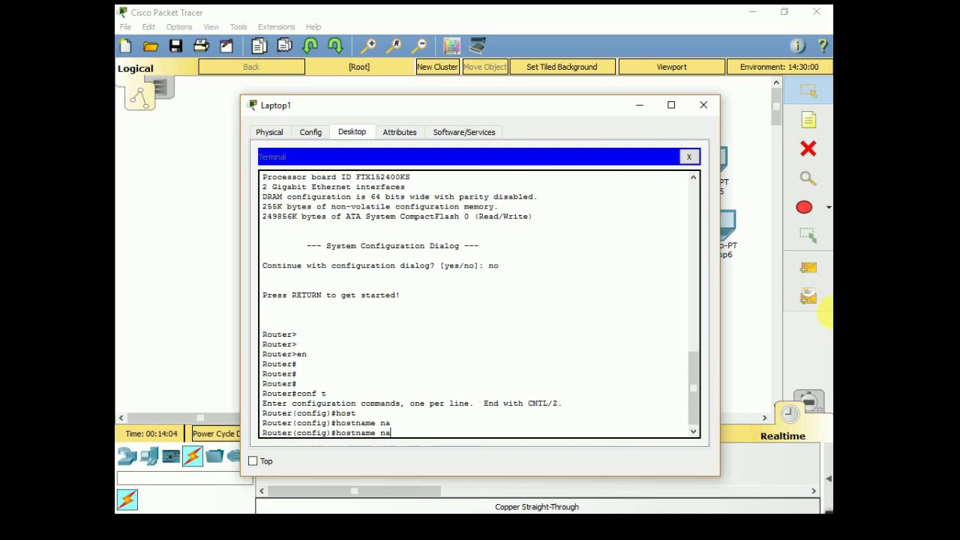
{"action": "key", "text": "BackSpace"}
{"action": "key", "text": "BackSpace"}
{"action": "type", "text": "DHCP Router"}
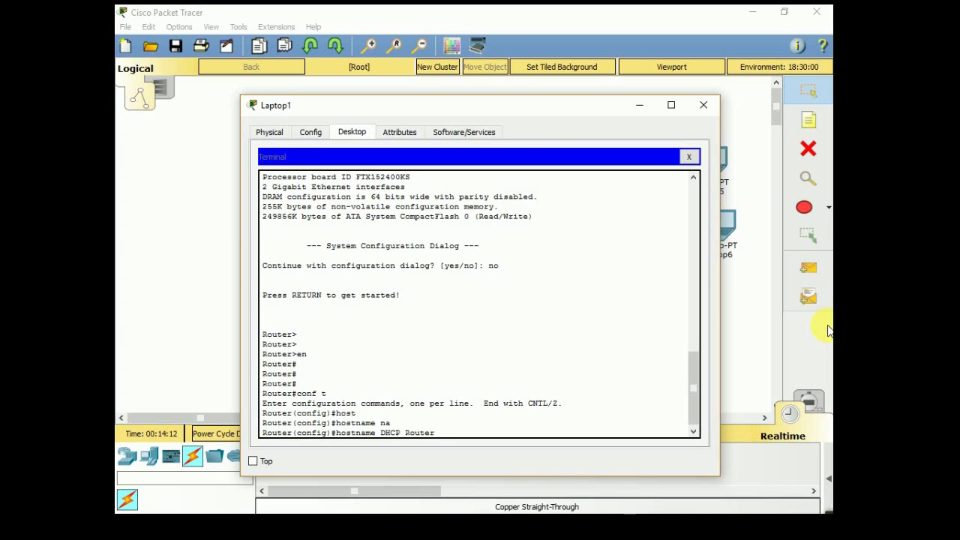
{"action": "key", "text": "Left"}
{"action": "key", "text": "Left"}
{"action": "key", "text": "Left"}
{"action": "key", "text": "Left"}
{"action": "key", "text": "Left"}
{"action": "key", "text": "Left"}
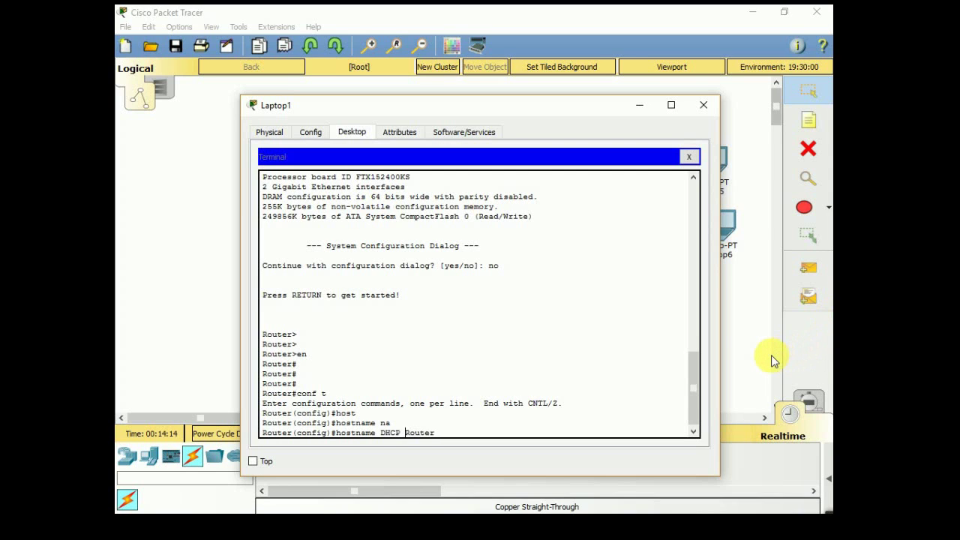
{"action": "key", "text": "BackSpace"}
{"action": "type", "text": "_"}
{"action": "key", "text": "Return"}
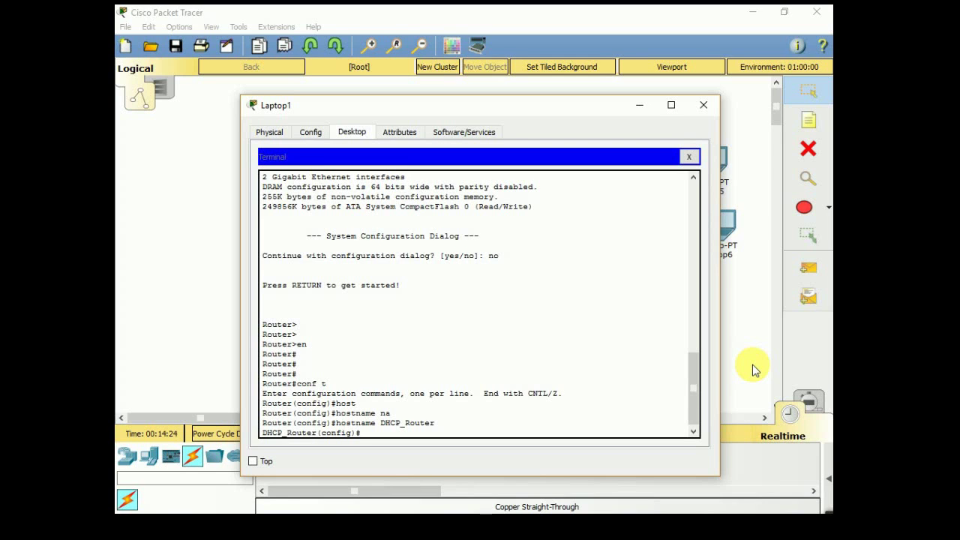
- Enter interface gigabitEthernet 0/0 on the router and enable it with no shutdown
{"action": "type", "text": "int"}
{"action": "key", "text": "Tab"}
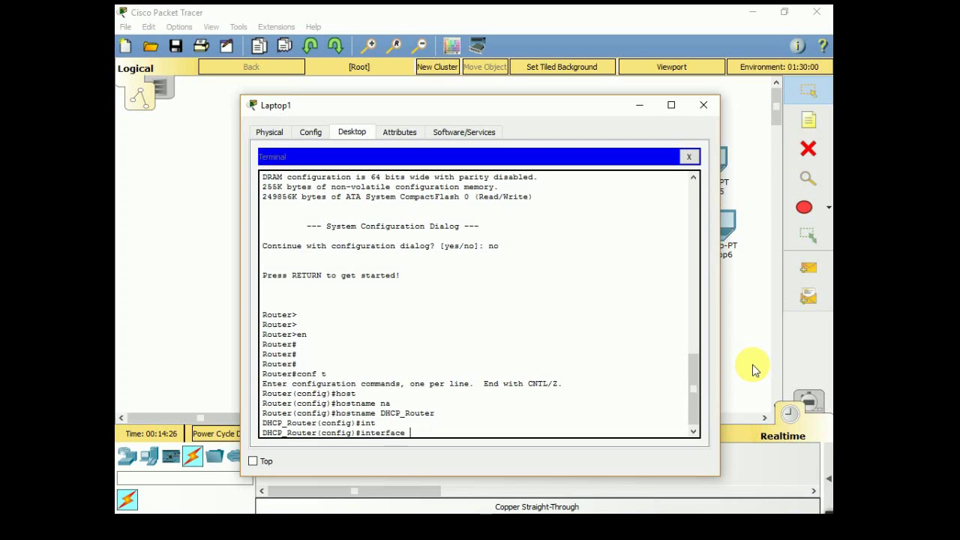
{"action": "type", "text": "fa"}
{"action": "key", "text": "BackSpace"}
{"action": "key", "text": "BackSpace"}
{"action": "type", "text": "g"}
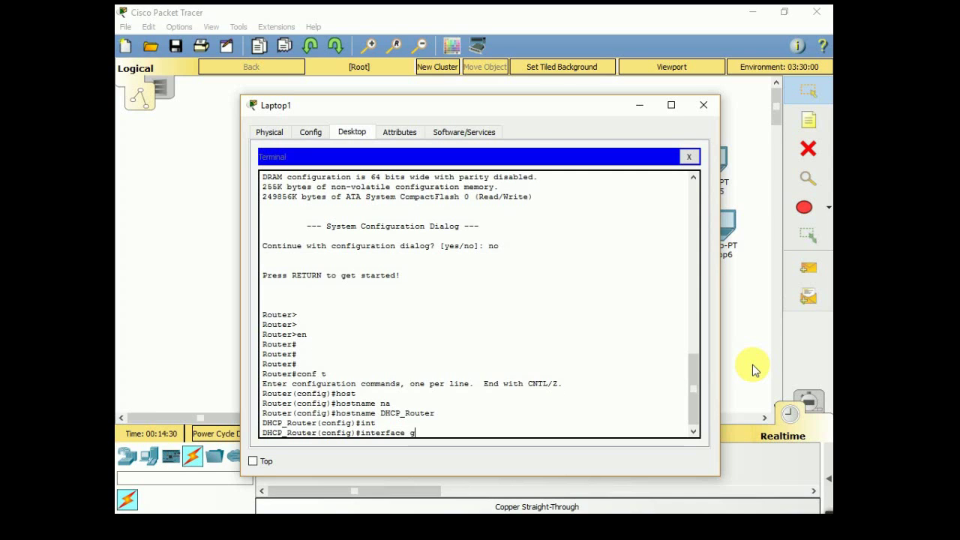
{"action": "key", "text": "Tab"}
{"action": "type", "text": "0/0"}
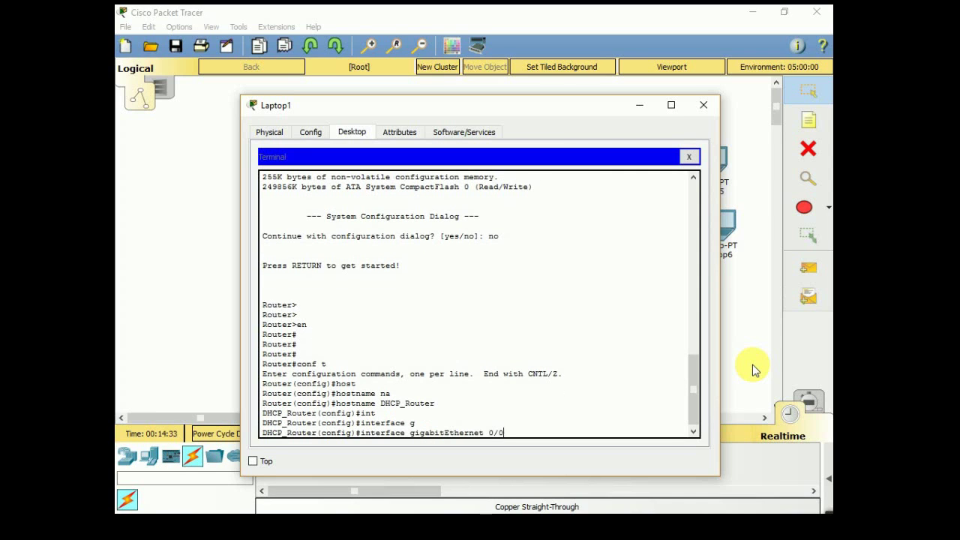
{"action": "key", "text": "Return"}
{"action": "type", "text": "n"}
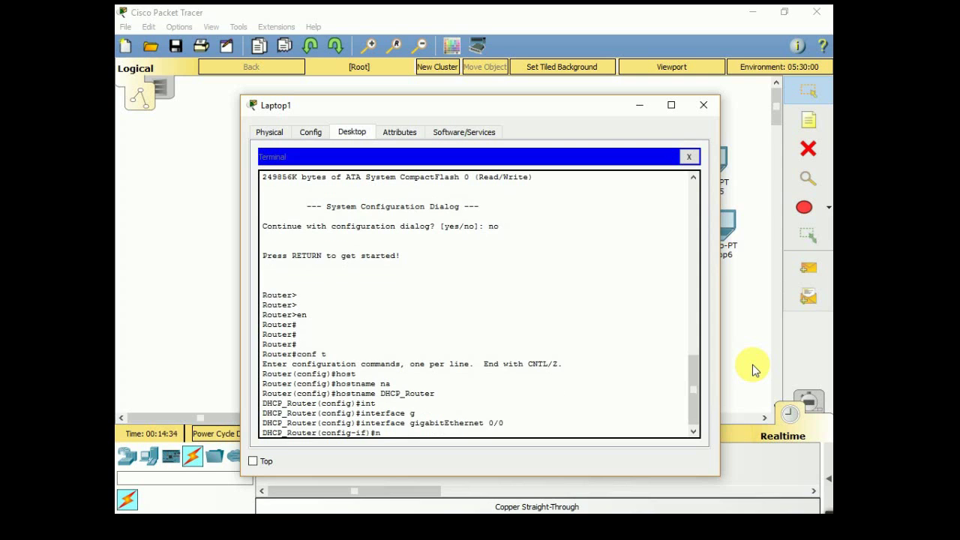
{"action": "type", "text": "o shut"}
{"action": "key", "text": "Tab"}
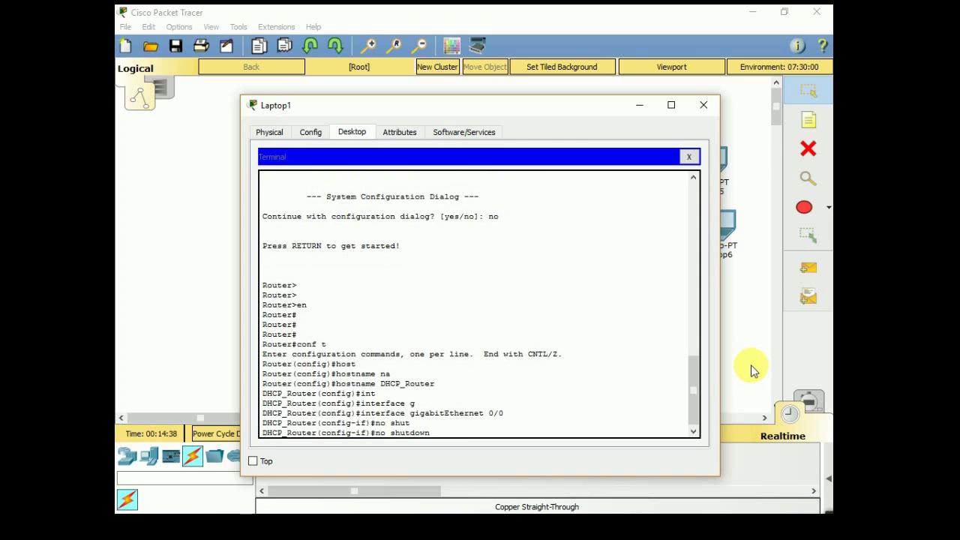
{"action": "key", "text": "Return"}
{"action": "key", "text": "Return"}
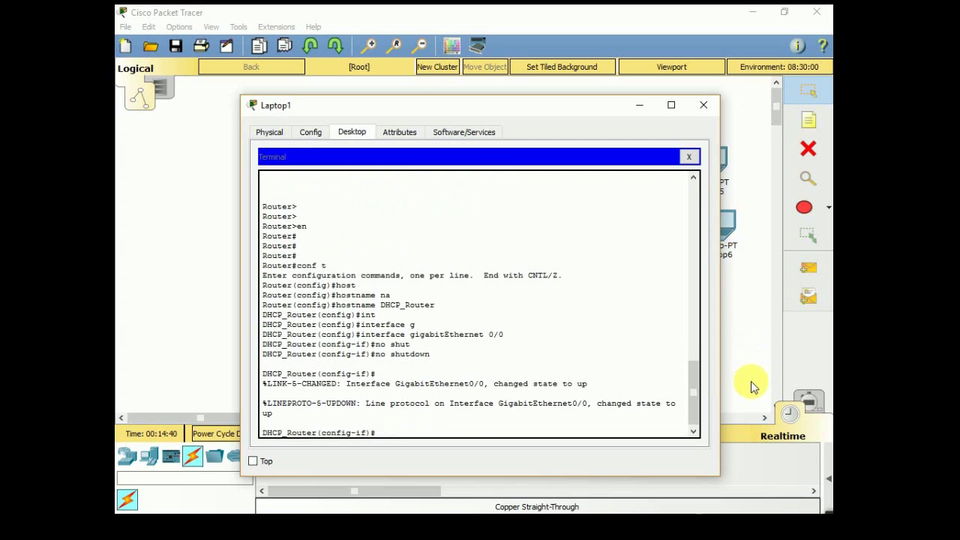
- Switch to interface gigabitEthernet 0/1 and enable it with no shutdown
{"action": "type", "text": "111"}
{"action": "key", "text": "BackSpace"}
{"action": "key", "text": "BackSpace"}
{"action": "key", "text": "BackSpace"}
{"action": "key", "text": "Up"}
{"action": "key", "text": "Up"}
{"action": "key", "text": "BackSpace"}
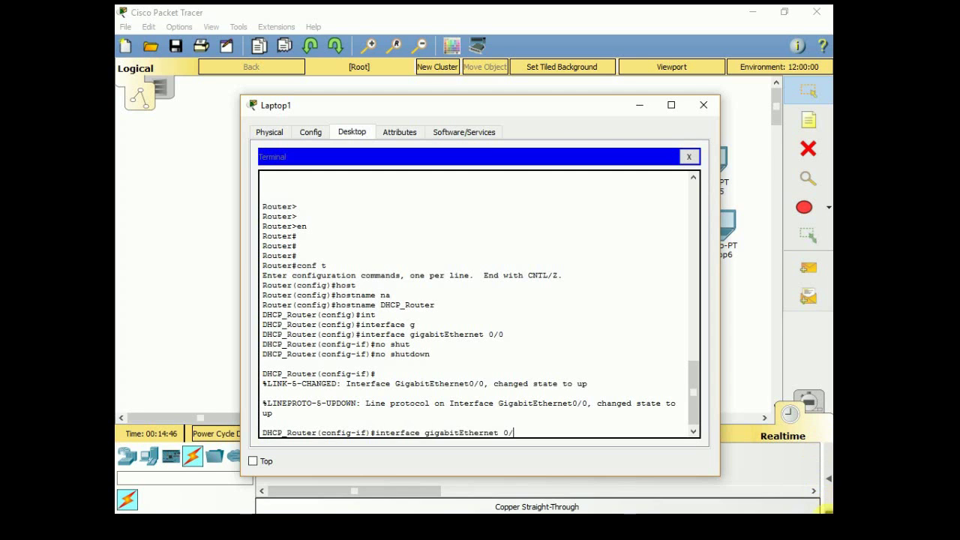
{"action": "type", "text": "1"}
{"action": "key", "text": "Return"}
{"action": "type", "text": "no shut"}
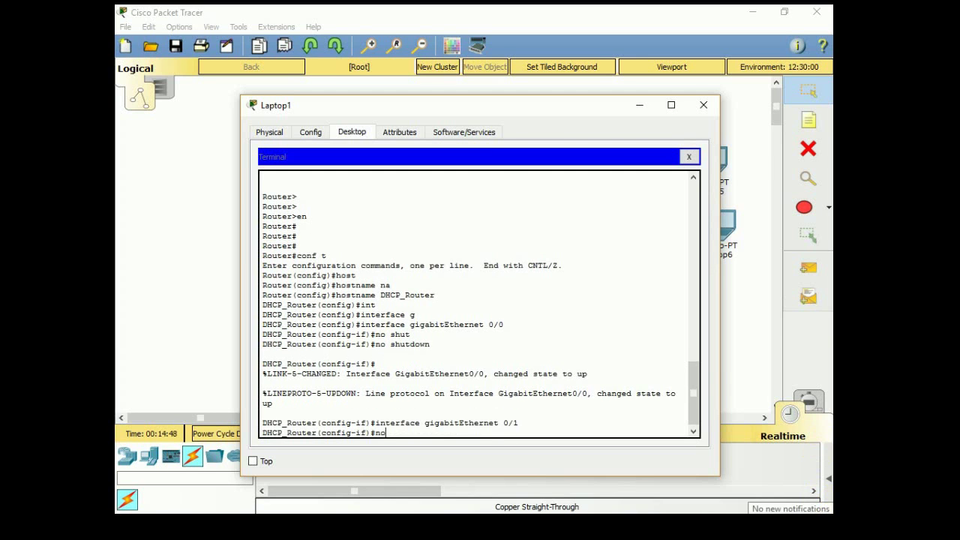
{"action": "key", "text": "Return"}
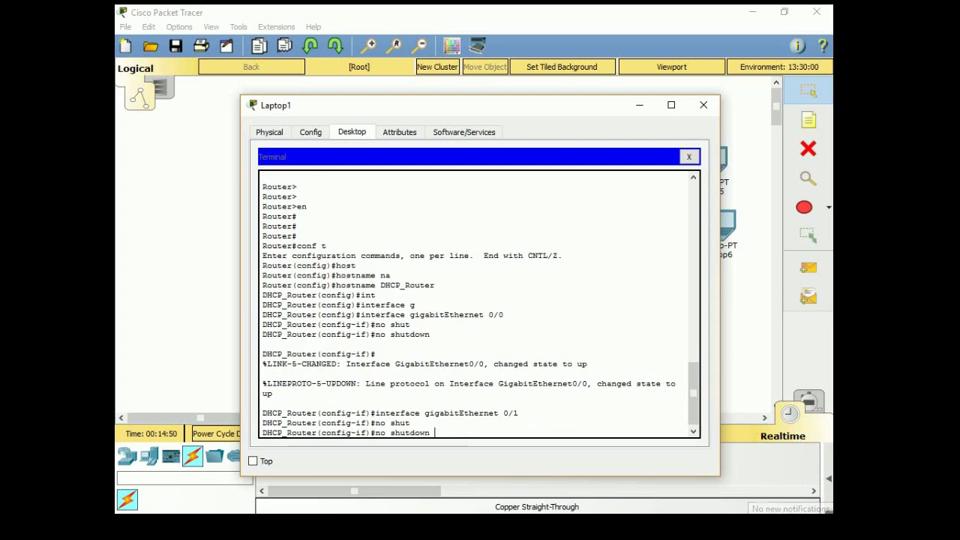
{"action": "key", "text": "Return"}
- Exit back to privileged EXEC mode and save the router configuration with wr
{"action": "type", "text": "exit"}
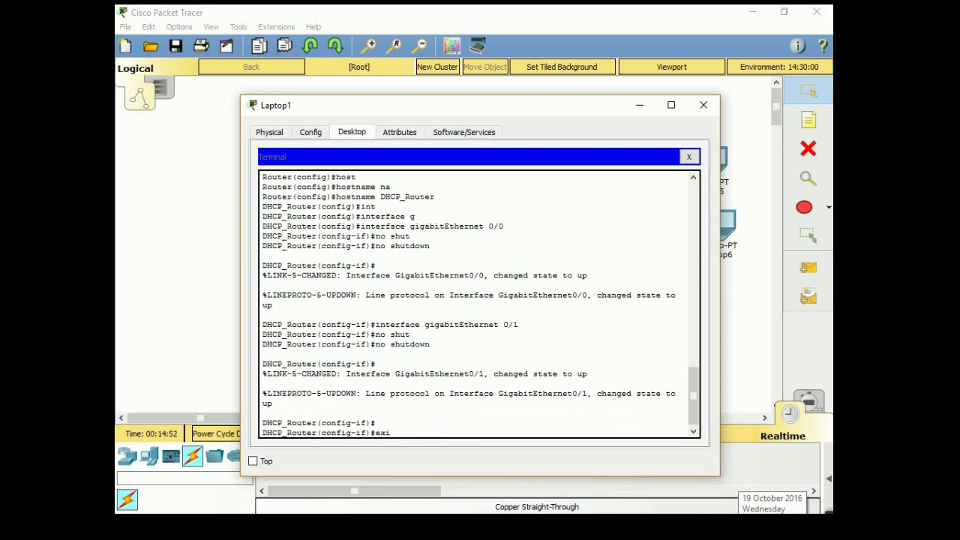
{"action": "key", "text": "Return"}
{"action": "key", "text": "Return"}
{"action": "type", "text": "exit"}
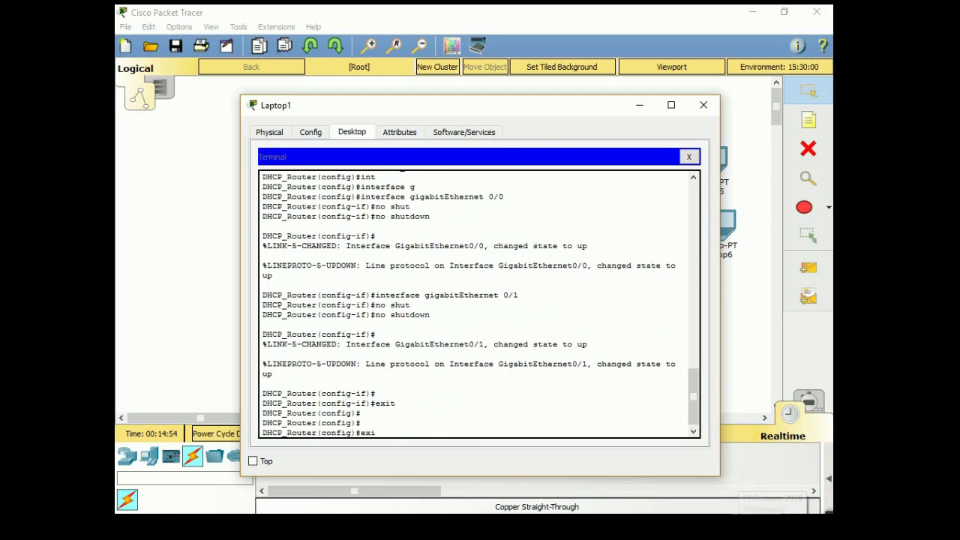
{"action": "key", "text": "Return"}
{"action": "type", "text": "wr"}
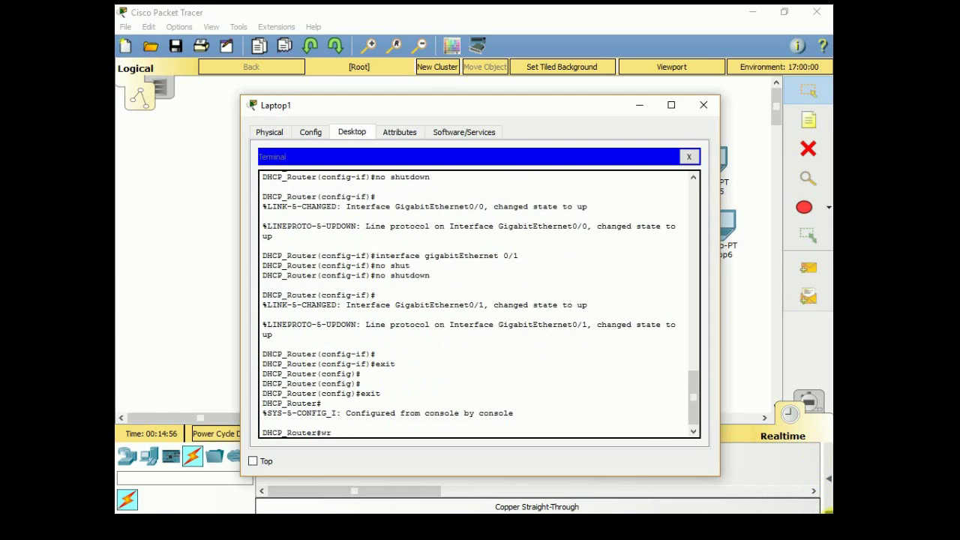
{"action": "key", "text": "Return"}
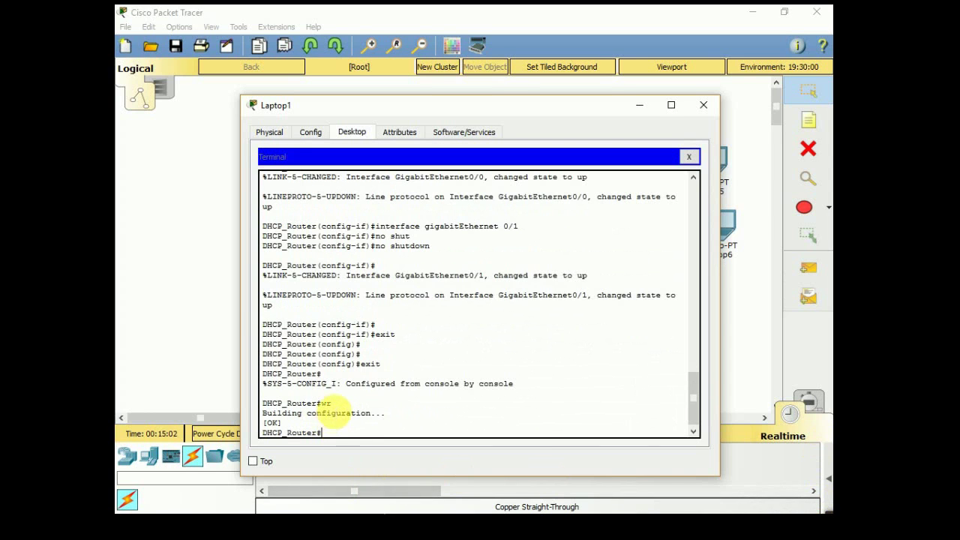
- Review the commands entered in the terminal, highlighting the wr command and the DHCP_Router hostname, and return to the current prompt
{"action": "double_click", "coordinate": [326, 403]}
{"action": "key", "text": "alt+shift"}
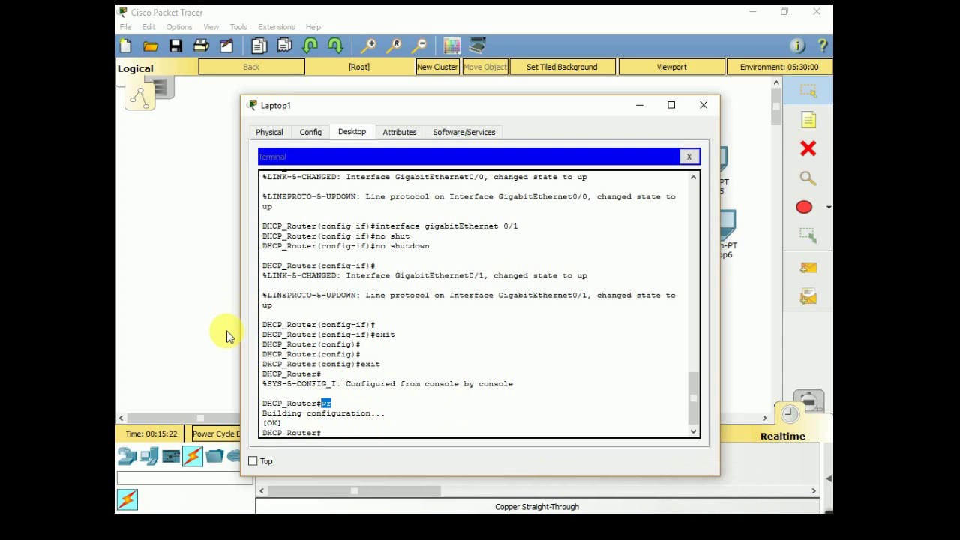
{"action": "scroll", "coordinate": [441, 308], "scroll_direction": "up", "scroll_amount": 3}
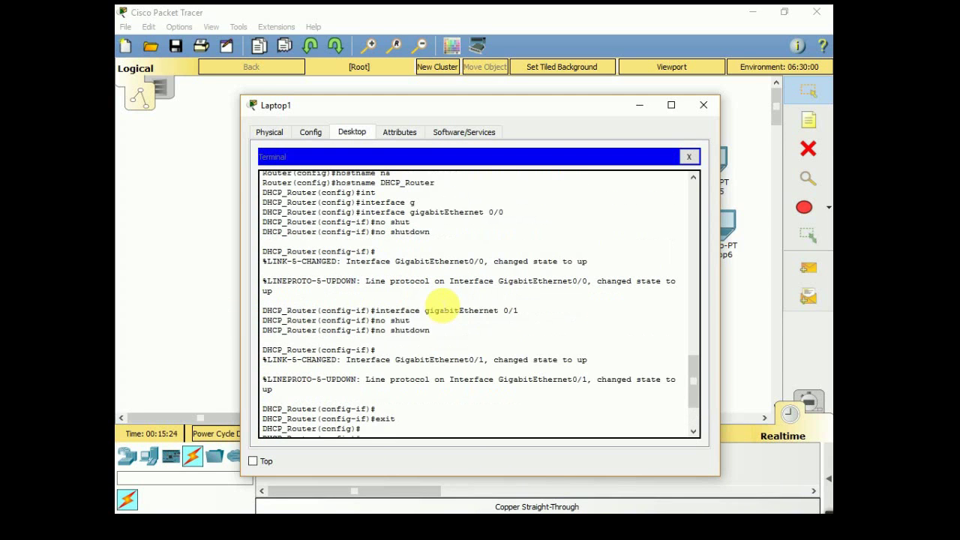
{"action": "scroll", "coordinate": [441, 309], "scroll_direction": "up", "scroll_amount": 3}
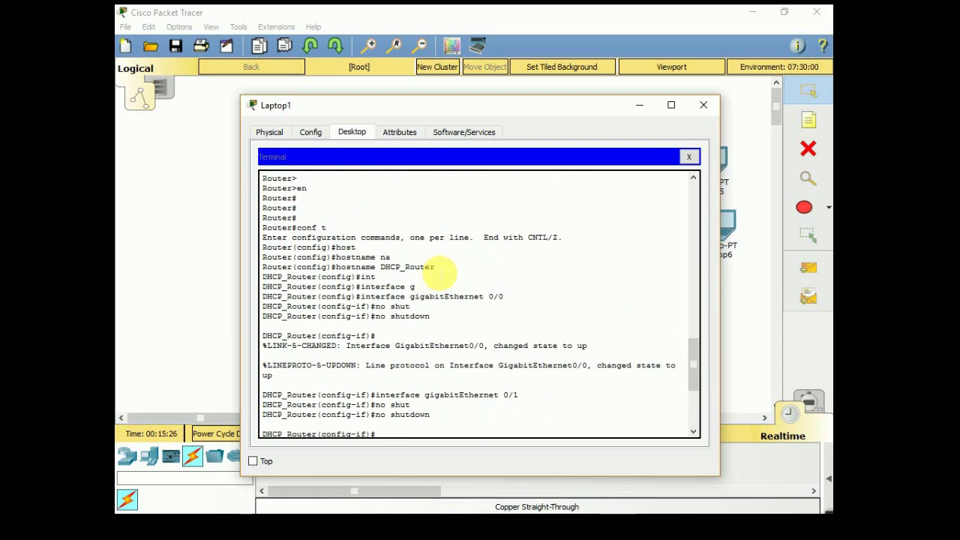
{"action": "left_click_drag", "start_coordinate": [437, 268], "coordinate": [381, 267]}
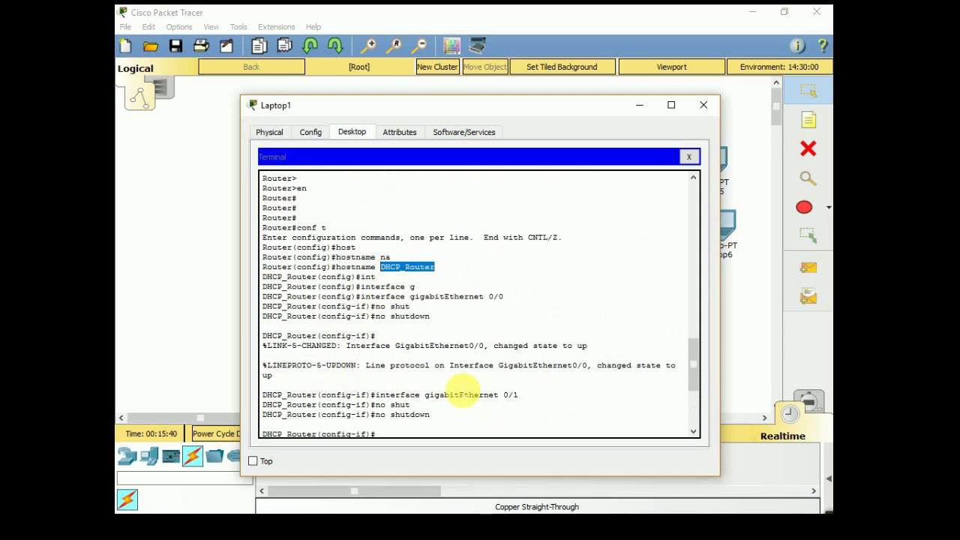
{"action": "type", "text": "exit"}
{"action": "key", "text": "Return"}
{"action": "key", "text": "Return"}
{"action": "key", "text": "Return"}
{"action": "type", "text": "exit"}
{"action": "key", "text": "Return"}
{"action": "key", "text": "Return"}
{"action": "type", "text": "wr"}
{"action": "key", "text": "Return"}
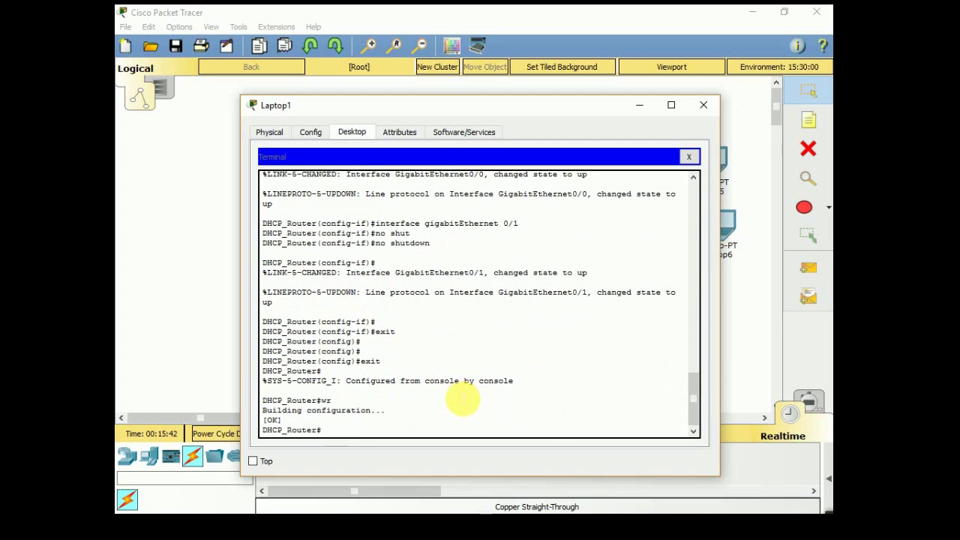
{"action": "left_click", "coordinate": [465, 394]}
{"action": "left_click", "coordinate": [411, 405]}
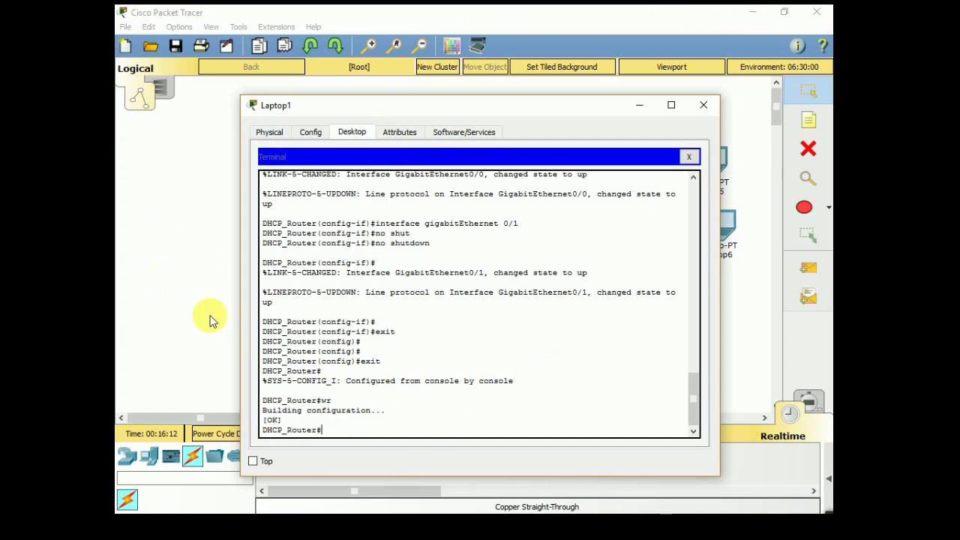
- Close Laptop1's window and move Laptop3 slightly lower in the topology
{"action": "key", "text": "alt+F4"}
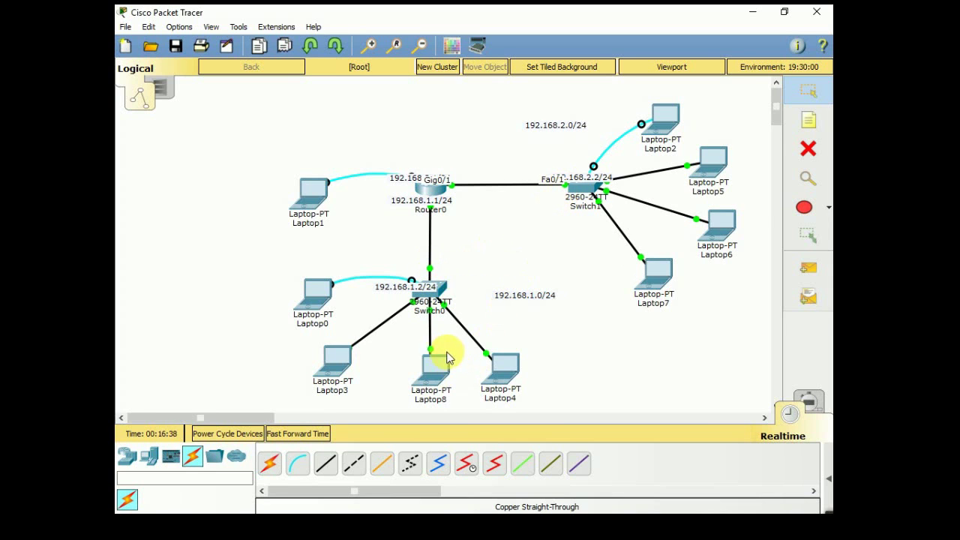
{"action": "left_click_drag", "start_coordinate": [341, 359], "coordinate": [341, 371]}
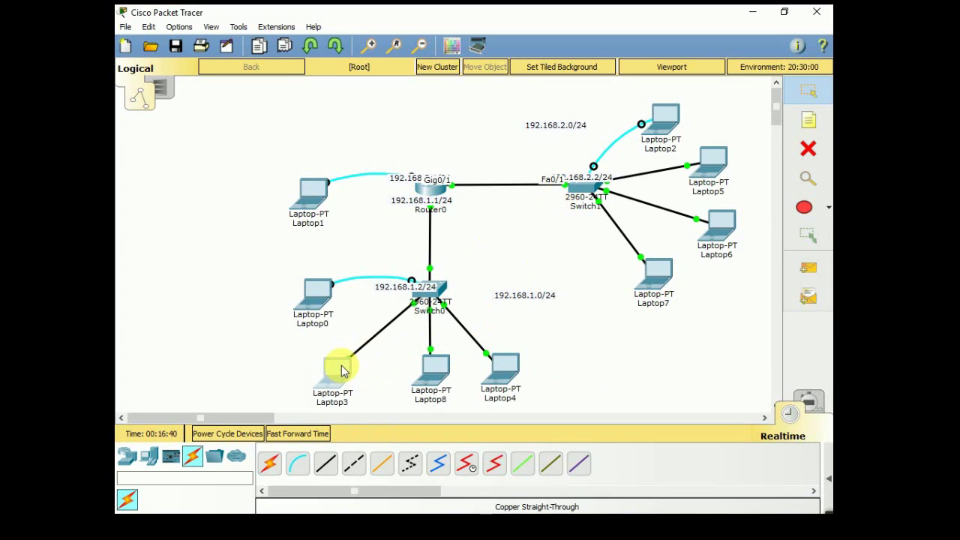
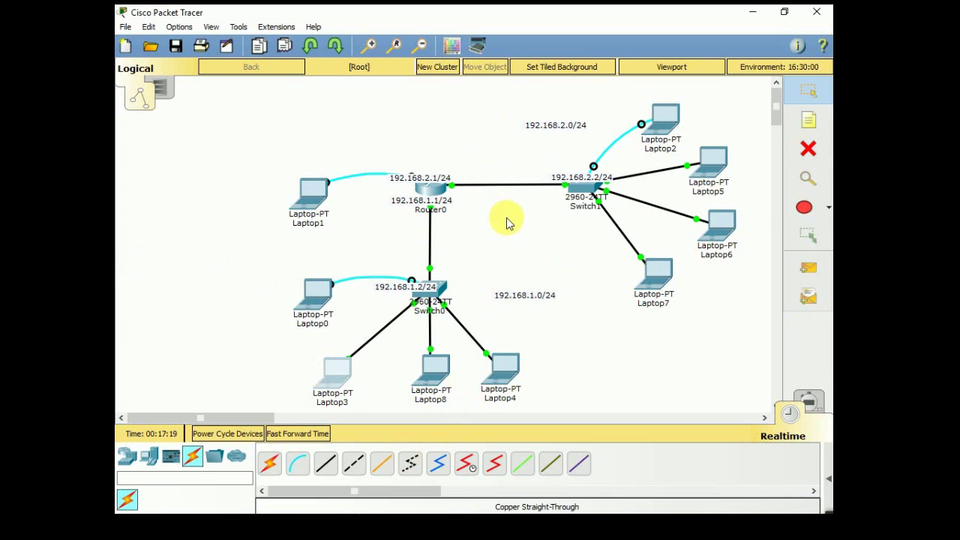
- Start the ellipse drawing tool and set its outline color to white
{"action": "left_click", "coordinate": [828, 207]}
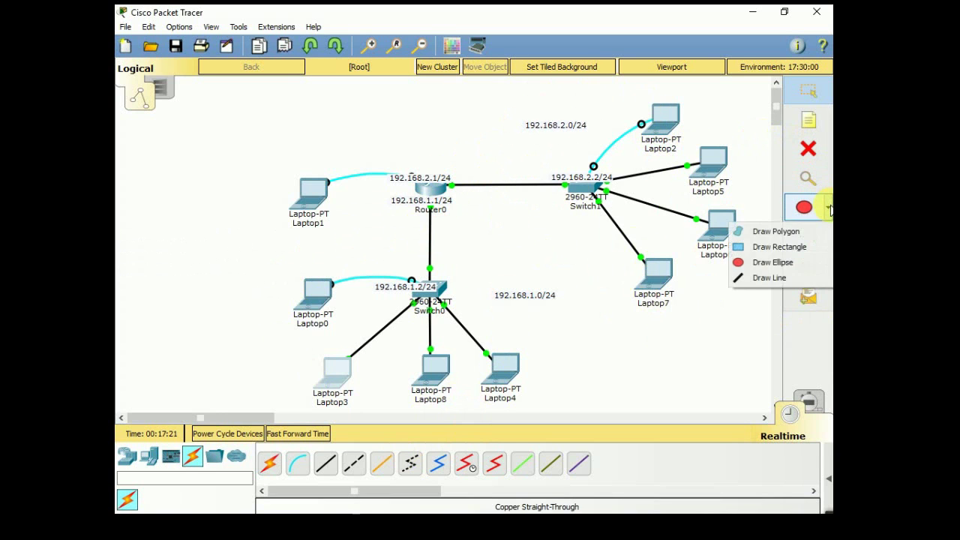
{"action": "left_click", "coordinate": [769, 263]}
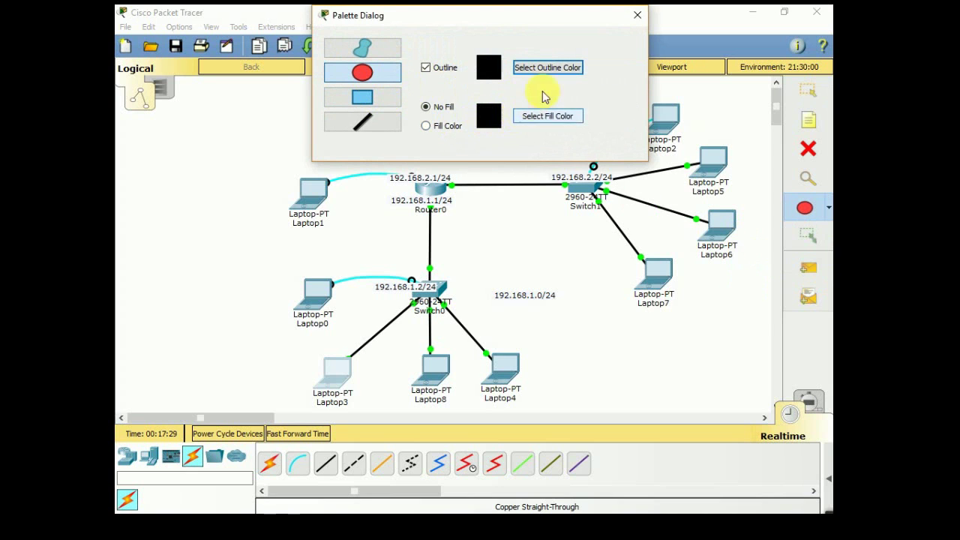
{"action": "left_click", "coordinate": [550, 69]}
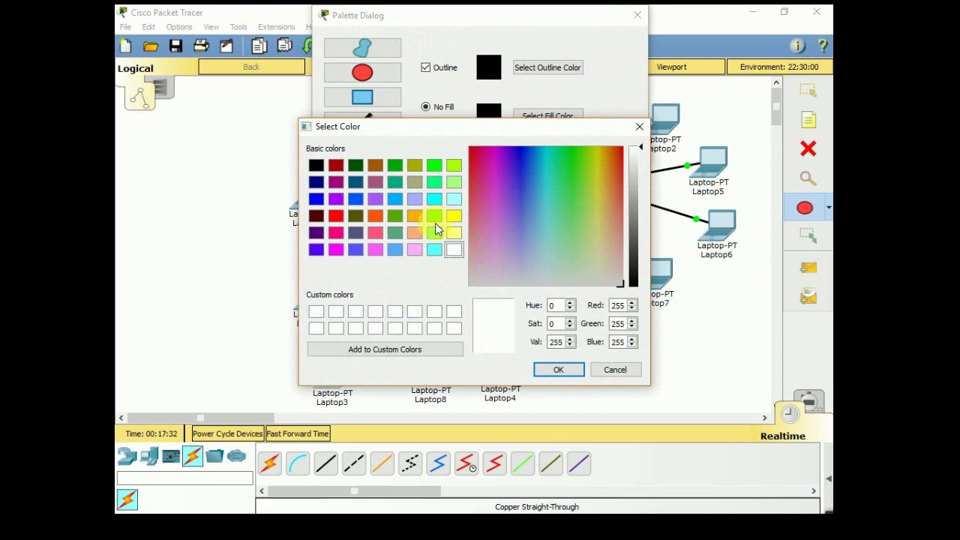
{"action": "left_click", "coordinate": [557, 369]}
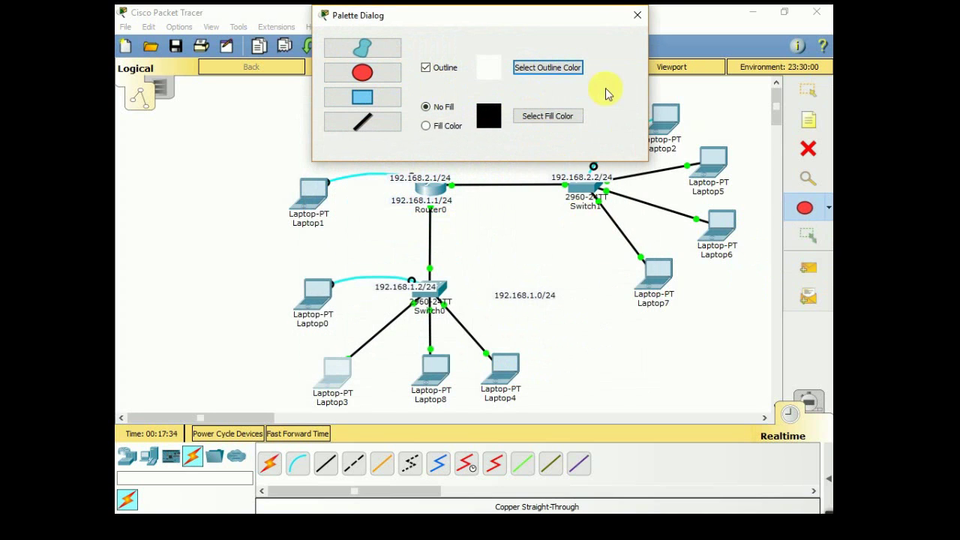
{"action": "left_click", "coordinate": [638, 15]}
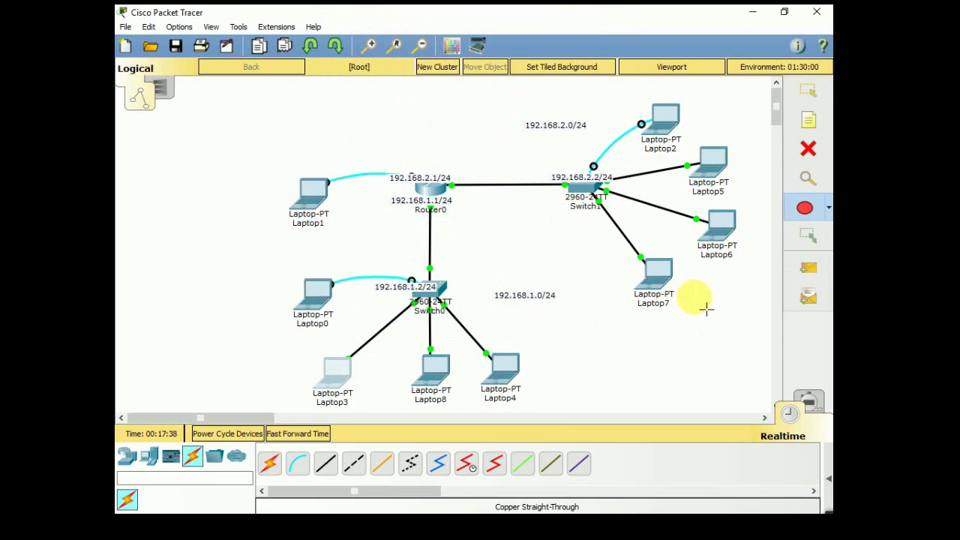
- Set the ellipse outline color to cyan and draw an unfilled ellipse around Switch1 and Laptops 5, 6 and 7
{"action": "left_click", "coordinate": [805, 208]}
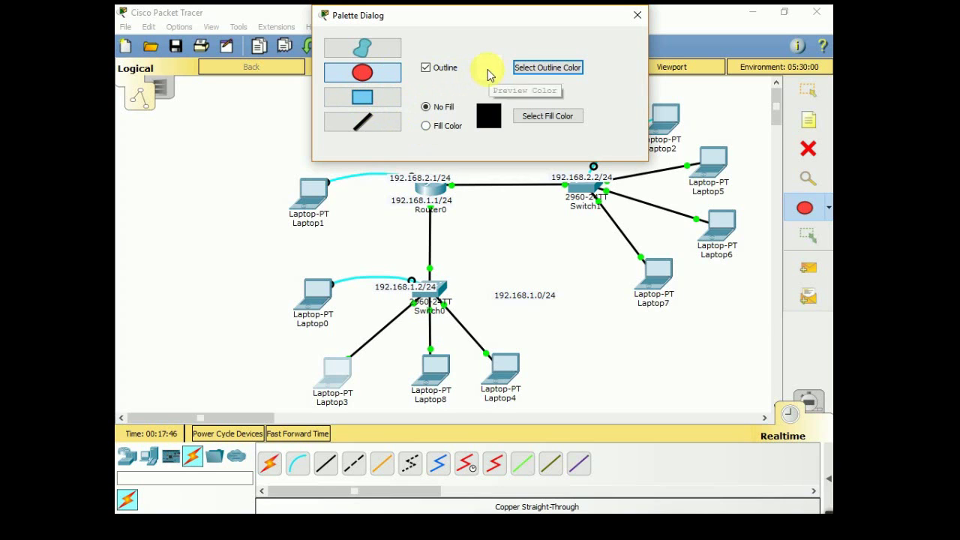
{"action": "left_click", "coordinate": [536, 68]}
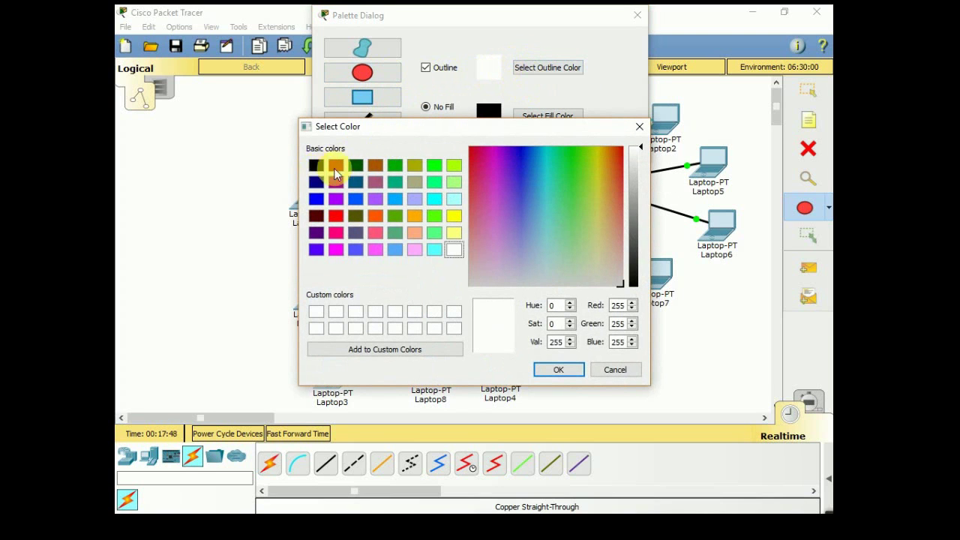
{"action": "left_click", "coordinate": [434, 250]}
{"action": "left_click", "coordinate": [559, 369]}
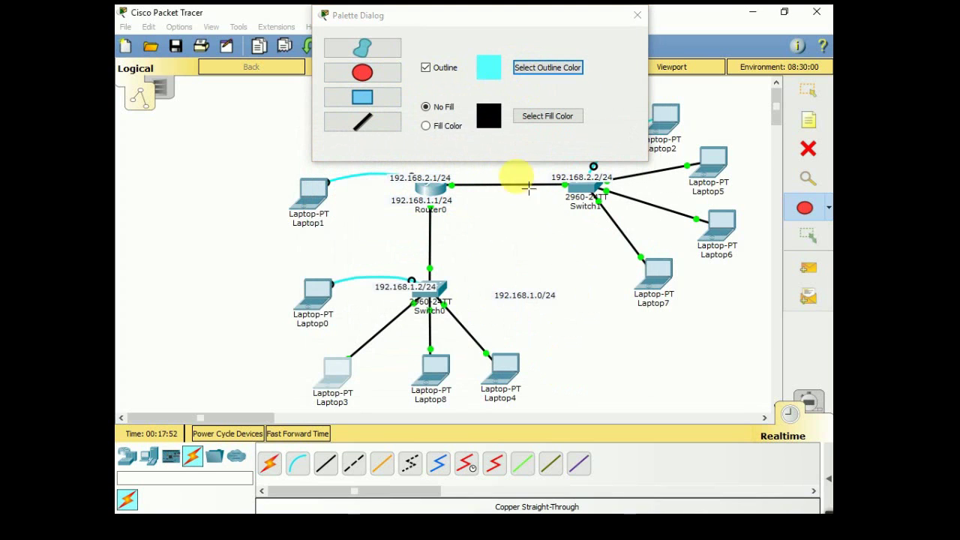
{"action": "left_click_drag", "start_coordinate": [517, 176], "coordinate": [750, 323]}
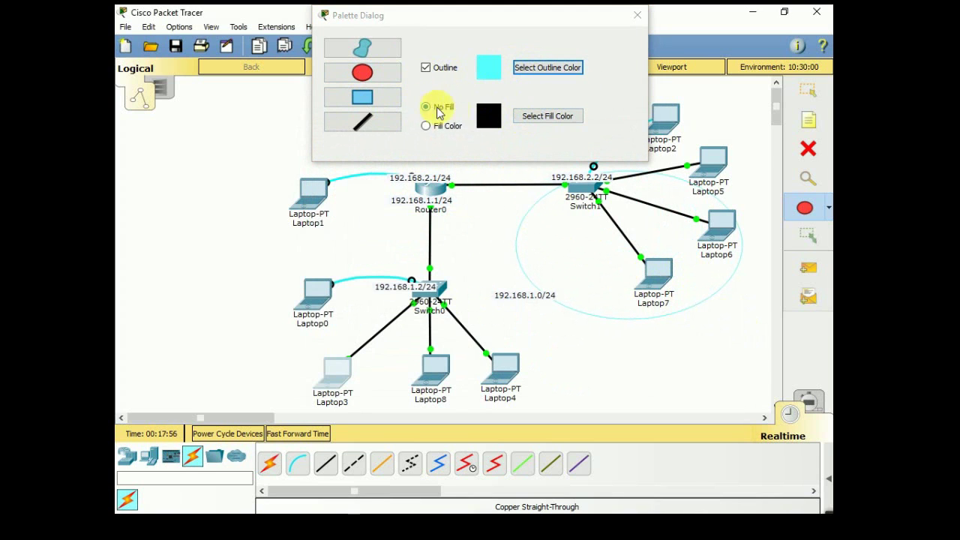
- Set the outline color to red and draw unfilled ellipses around the Switch1 network and the Switch0 network
{"action": "left_click", "coordinate": [546, 67]}
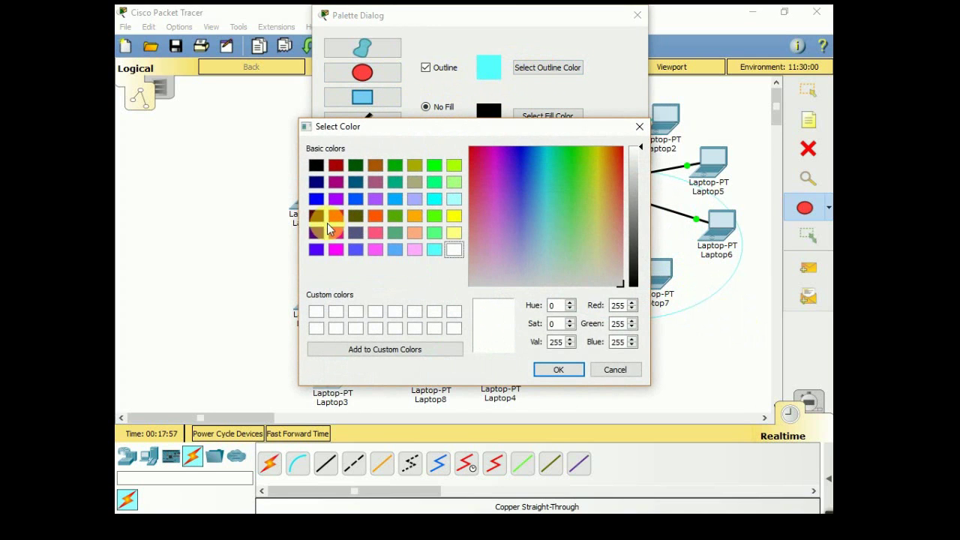
{"action": "left_click", "coordinate": [335, 217]}
{"action": "left_click", "coordinate": [569, 369]}
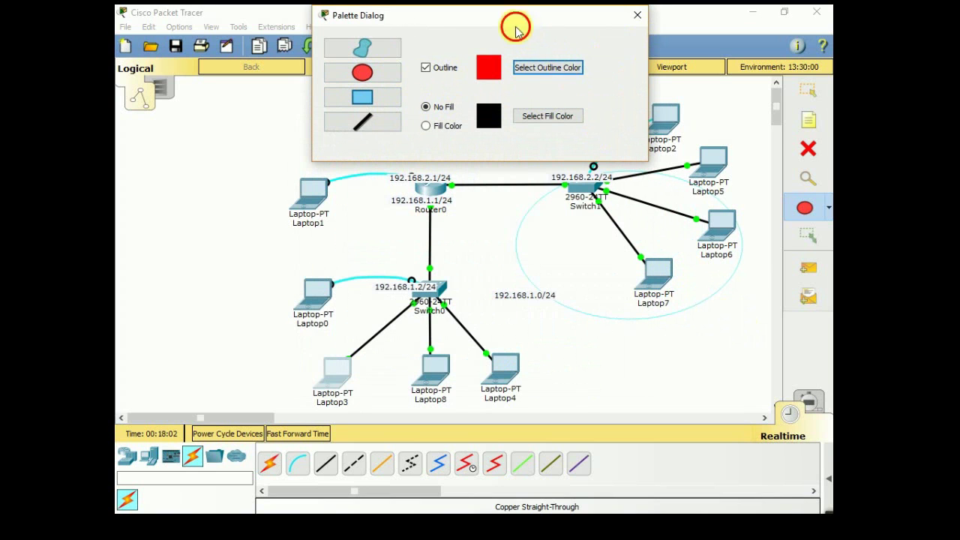
{"action": "left_click_drag", "start_coordinate": [443, 21], "coordinate": [245, 17]}
{"action": "mouse_move", "coordinate": [493, 114]}
{"action": "left_mouse_down"}
{"action": "mouse_move", "coordinate": [568, 258]}
{"action": "mouse_move", "coordinate": [806, 337]}
{"action": "mouse_move", "coordinate": [765, 293]}
{"action": "mouse_move", "coordinate": [765, 312]}
{"action": "mouse_move", "coordinate": [760, 304]}
{"action": "left_mouse_up"}
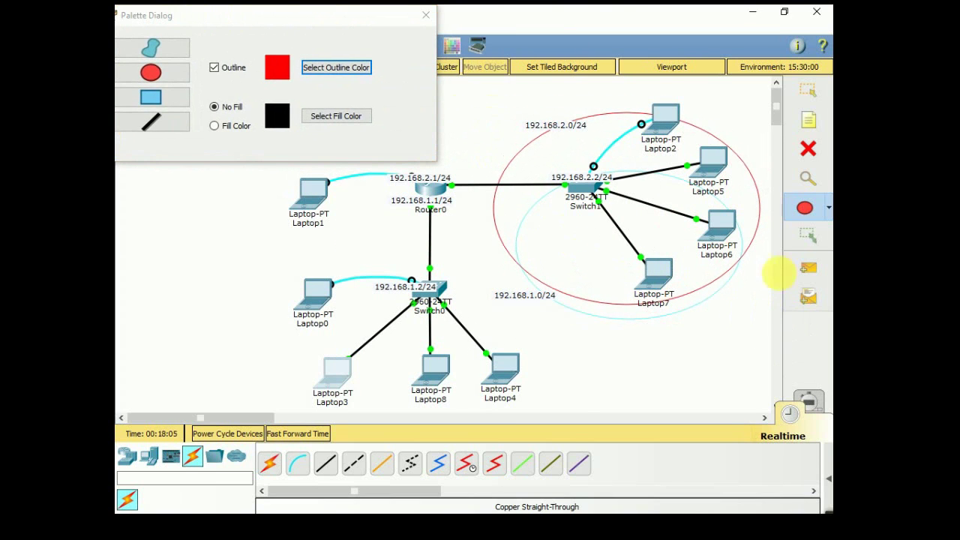
{"action": "left_click", "coordinate": [819, 208]}
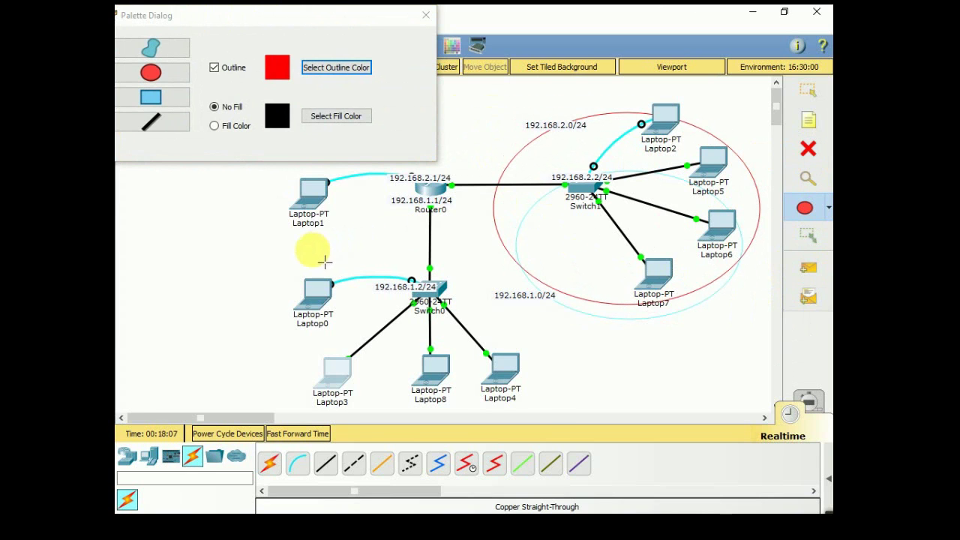
{"action": "left_click_drag", "start_coordinate": [257, 249], "coordinate": [583, 433]}
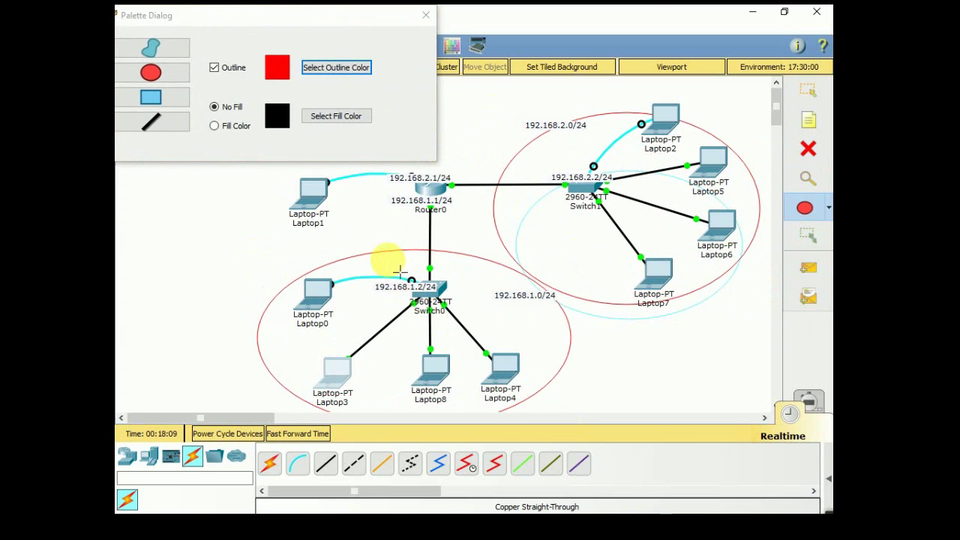
- Delete the stray small ellipse beside the Router0–Switch0 link and both ellipses around the Switch1 network
{"action": "left_click_drag", "start_coordinate": [386, 248], "coordinate": [376, 217]}
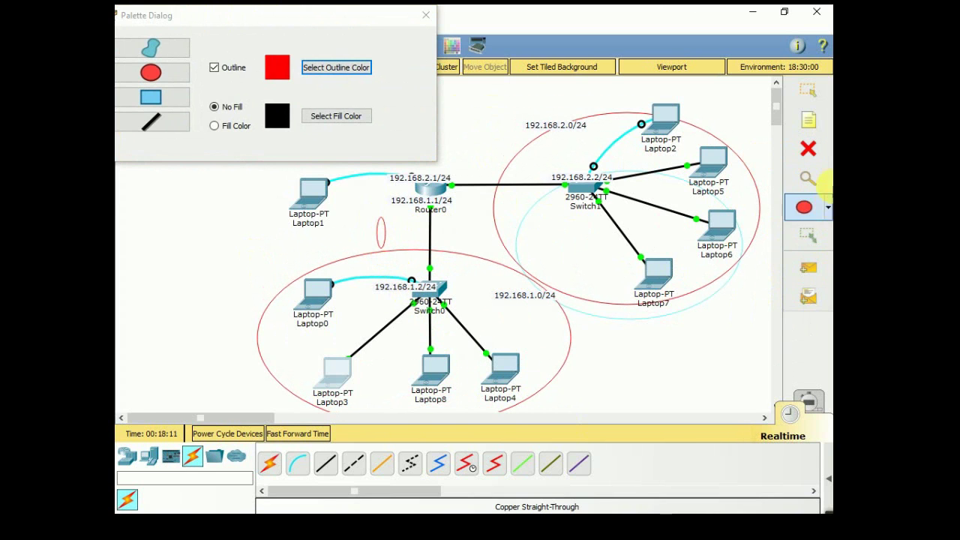
{"action": "left_click", "coordinate": [808, 148]}
{"action": "left_click", "coordinate": [669, 167]}
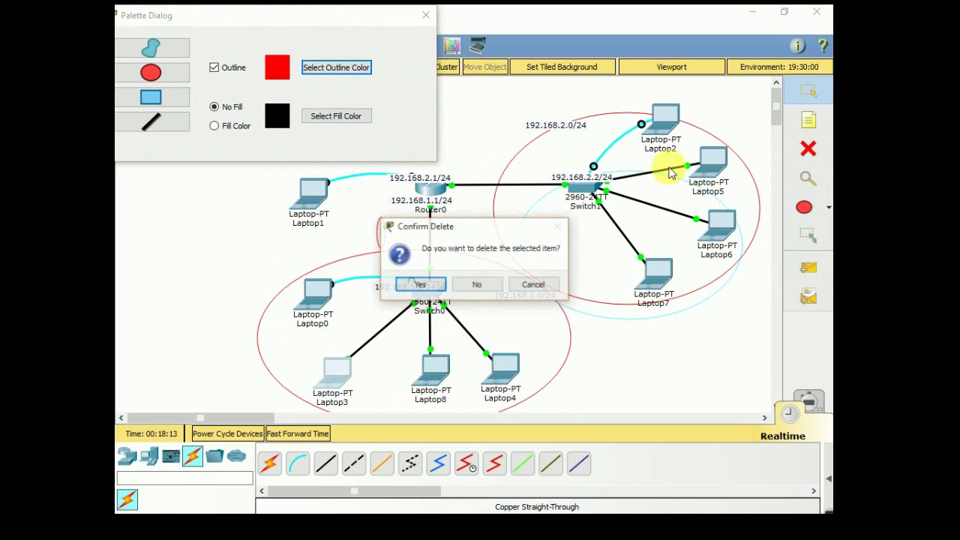
{"action": "left_click", "coordinate": [541, 287]}
{"action": "left_click", "coordinate": [808, 149]}
{"action": "left_click", "coordinate": [380, 242]}
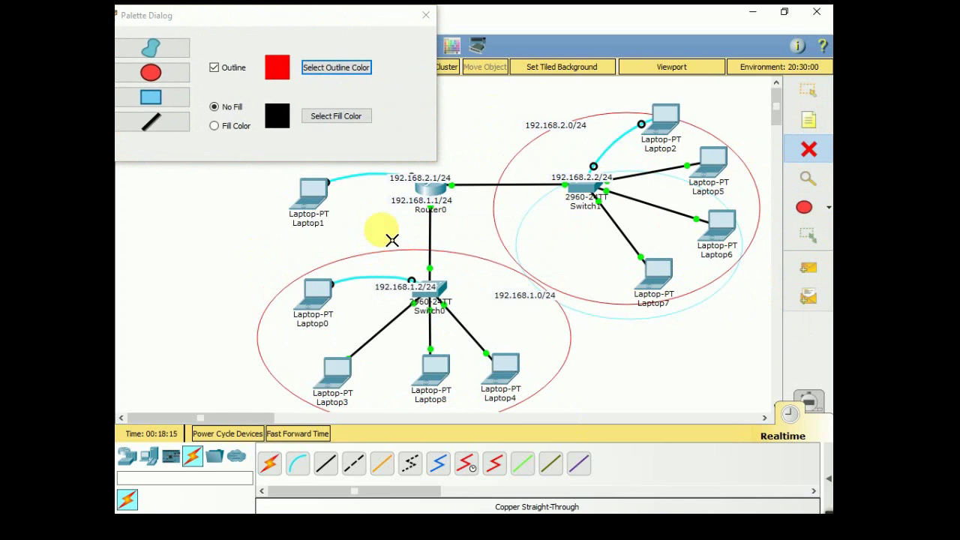
{"action": "left_click", "coordinate": [534, 228]}
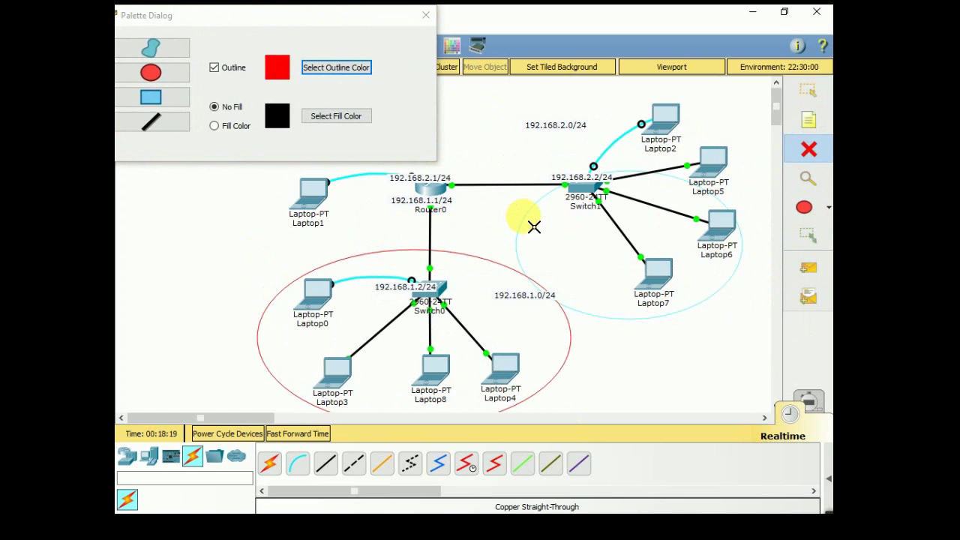
{"action": "left_click", "coordinate": [534, 227]}
- Draw a red unfilled ellipse enclosing Switch1, its laptops and the 192.168.2.0/24 label, and close the drawing palette
{"action": "left_click", "coordinate": [810, 207]}
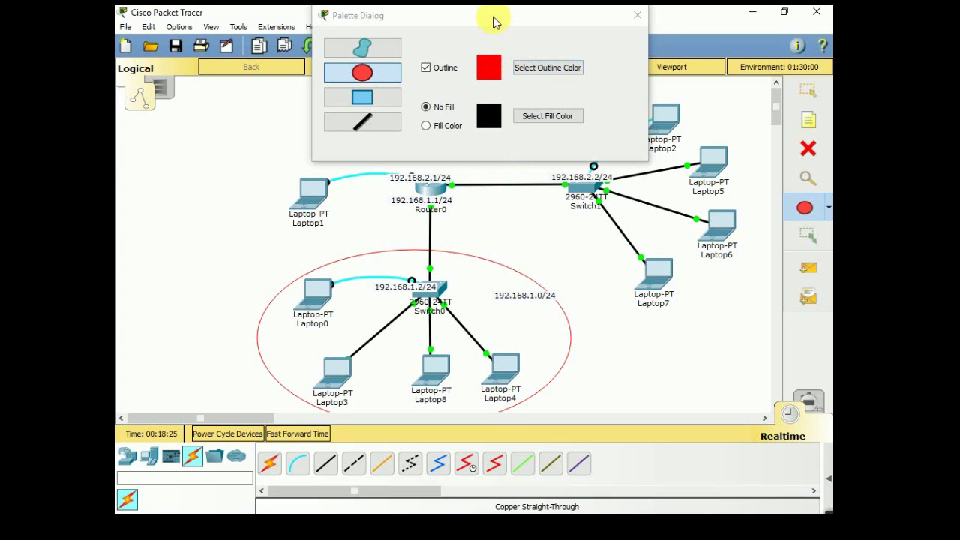
{"action": "left_click_drag", "start_coordinate": [510, 16], "coordinate": [318, 17]}
{"action": "mouse_move", "coordinate": [489, 85]}
{"action": "left_mouse_down"}
{"action": "mouse_move", "coordinate": [457, 193]}
{"action": "mouse_move", "coordinate": [737, 332]}
{"action": "mouse_move", "coordinate": [783, 340]}
{"action": "mouse_move", "coordinate": [775, 308]}
{"action": "mouse_move", "coordinate": [786, 300]}
{"action": "mouse_move", "coordinate": [758, 293]}
{"action": "left_mouse_up"}
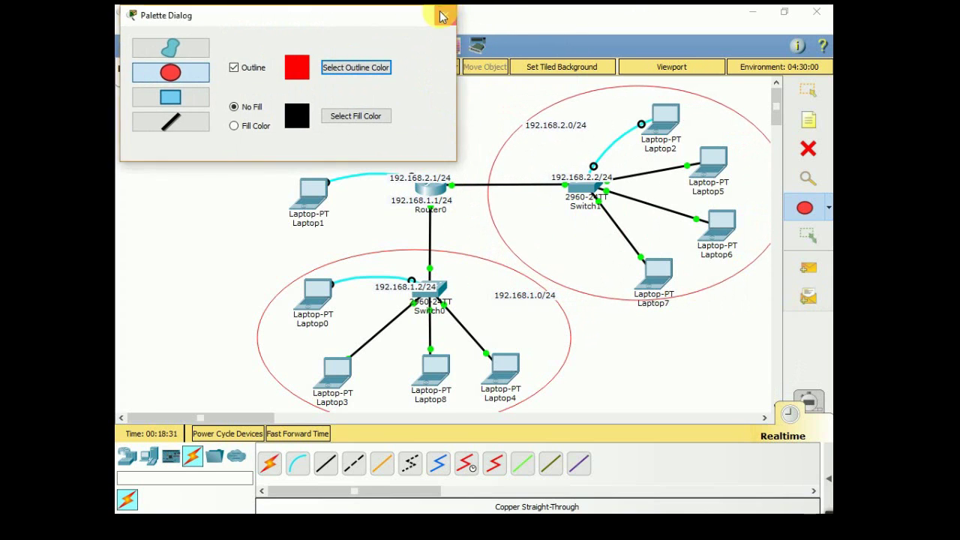
{"action": "left_click", "coordinate": [446, 15]}
- Move the 192.168.1.0/24 label inside the red ellipse around the Switch0 network, above Laptop4
{"action": "left_click", "coordinate": [804, 90]}
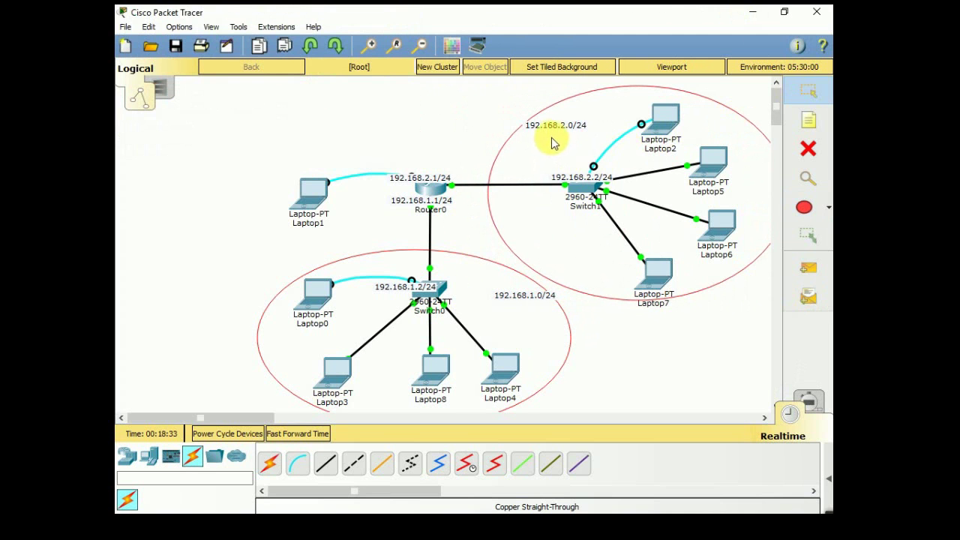
{"action": "left_click_drag", "start_coordinate": [496, 295], "coordinate": [498, 327]}
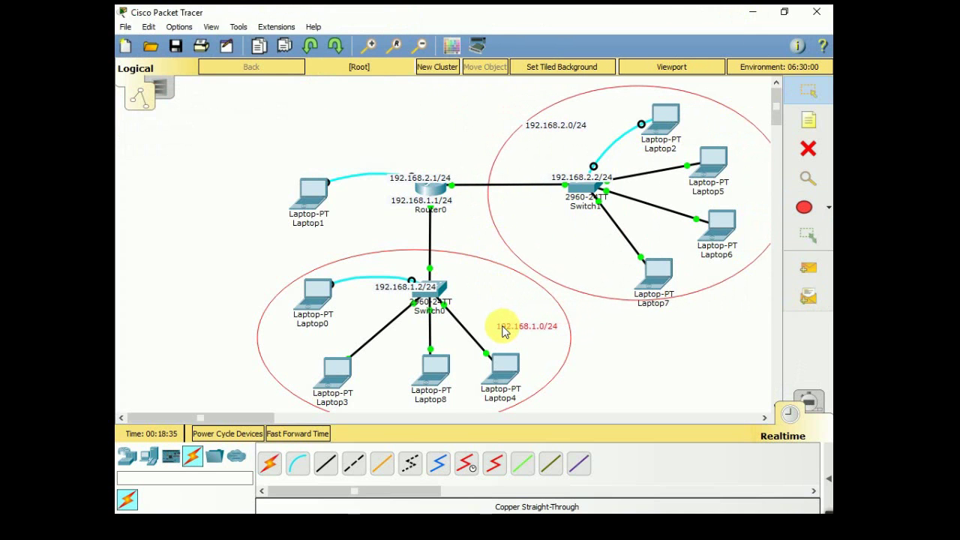
{"action": "double_click", "coordinate": [572, 16]}
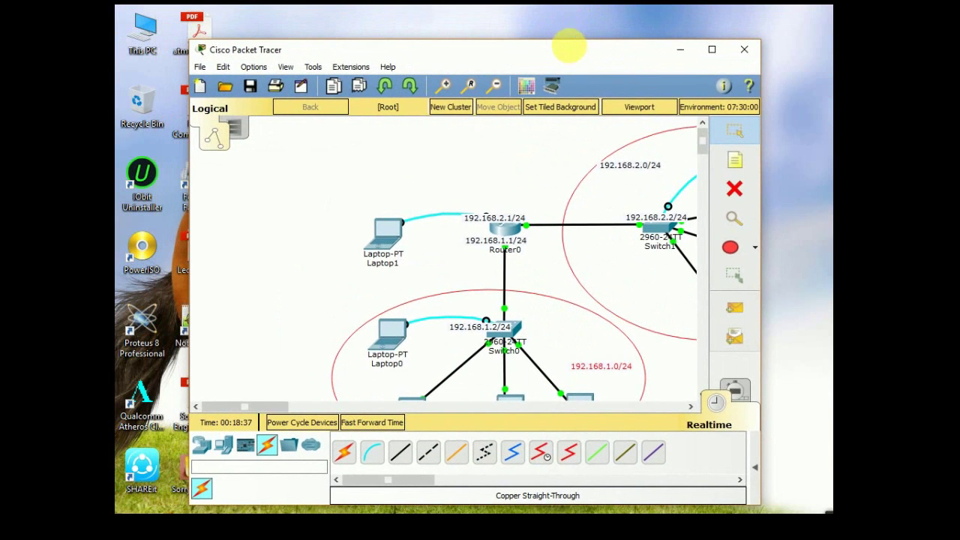
{"action": "double_click", "coordinate": [568, 50]}
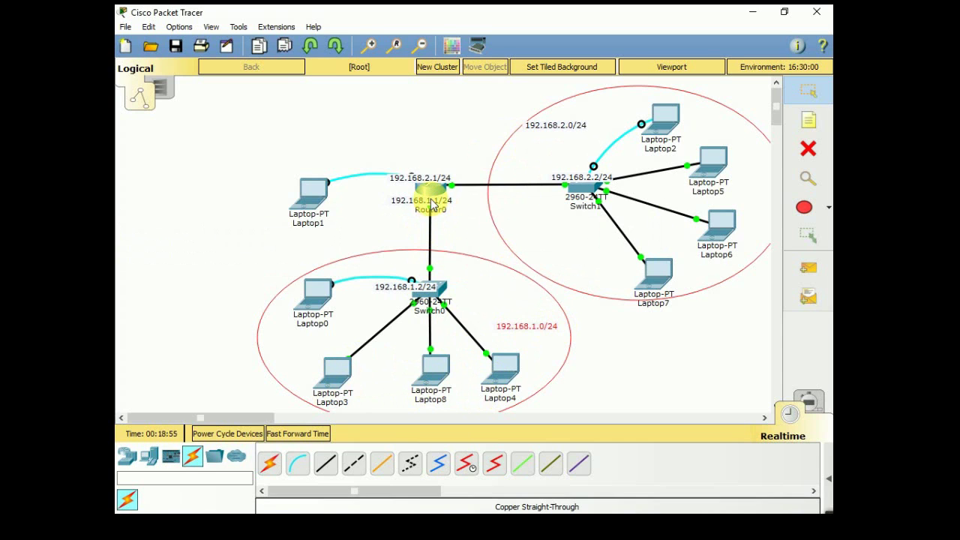
{"action": "mouse_move", "coordinate": [428, 212]}
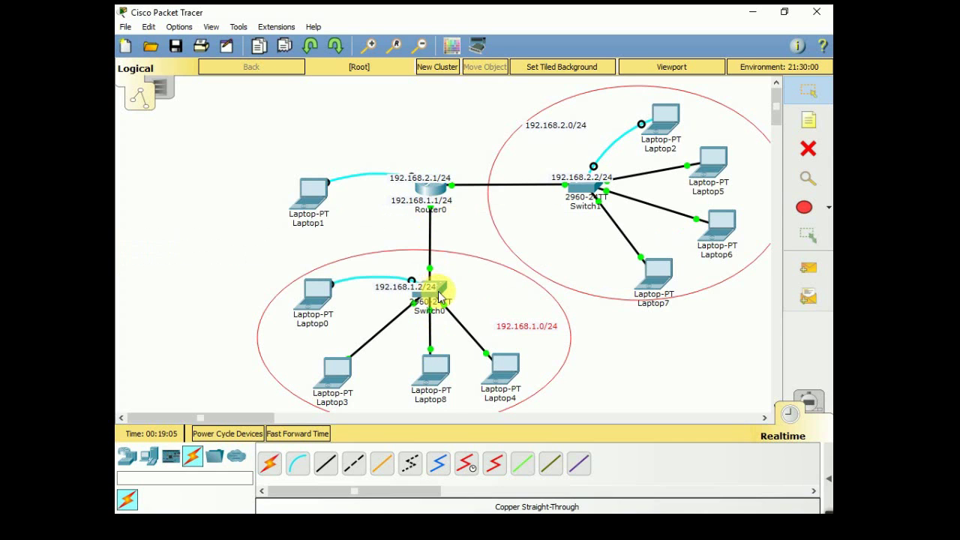
{"action": "mouse_move", "coordinate": [443, 297]}
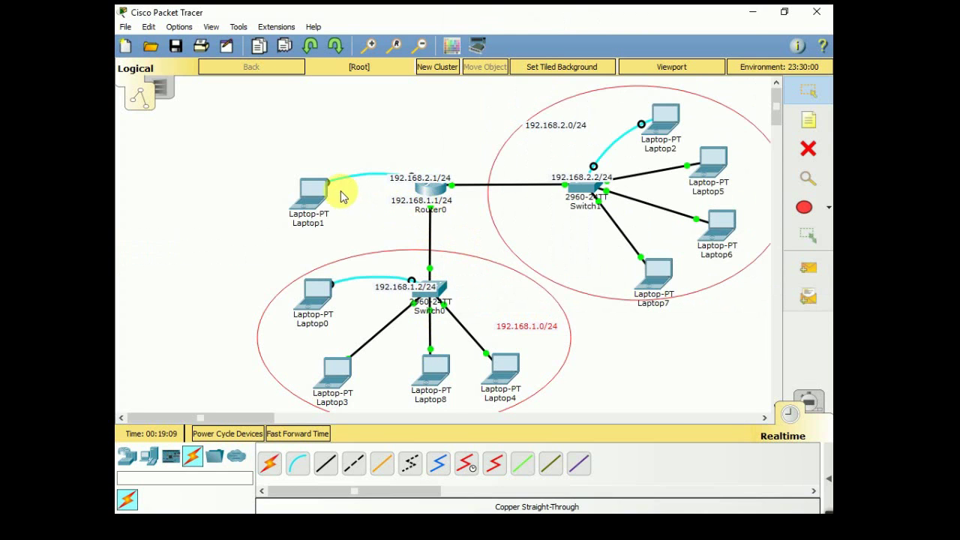
- In Laptop1's terminal session on DHCP_Router, enter interface configuration for gigabitEthernet 0/0
{"action": "left_click", "coordinate": [312, 192]}
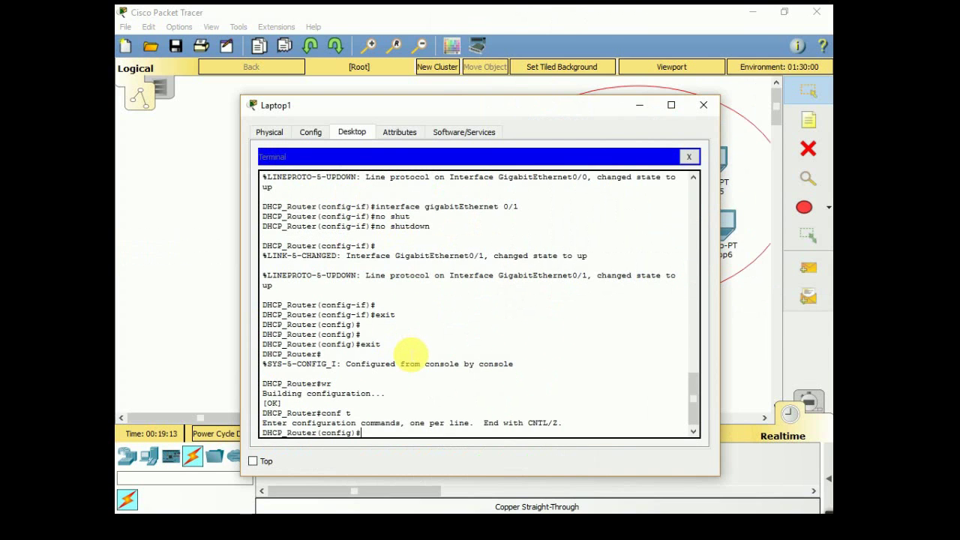
{"action": "type", "text": "int"}
{"action": "key", "text": "Tab"}
{"action": "type", "text": "fas"}
{"action": "key", "text": "Tab"}
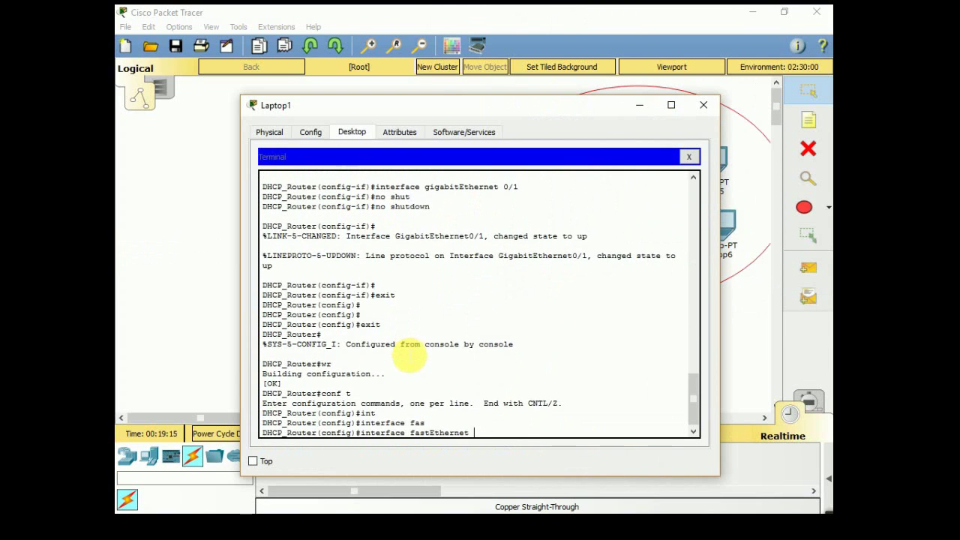
{"action": "key", "text": "BackSpace"}
{"action": "key", "text": "BackSpace"}
{"action": "key", "text": "BackSpace"}
{"action": "key", "text": "BackSpace"}
{"action": "key", "text": "BackSpace"}
{"action": "key", "text": "BackSpace"}
{"action": "key", "text": "BackSpace"}
{"action": "key", "text": "BackSpace"}
{"action": "key", "text": "BackSpace"}
{"action": "key", "text": "BackSpace"}
{"action": "key", "text": "BackSpace"}
{"action": "key", "text": "BackSpace"}
{"action": "type", "text": "gi"}
{"action": "key", "text": "Tab"}
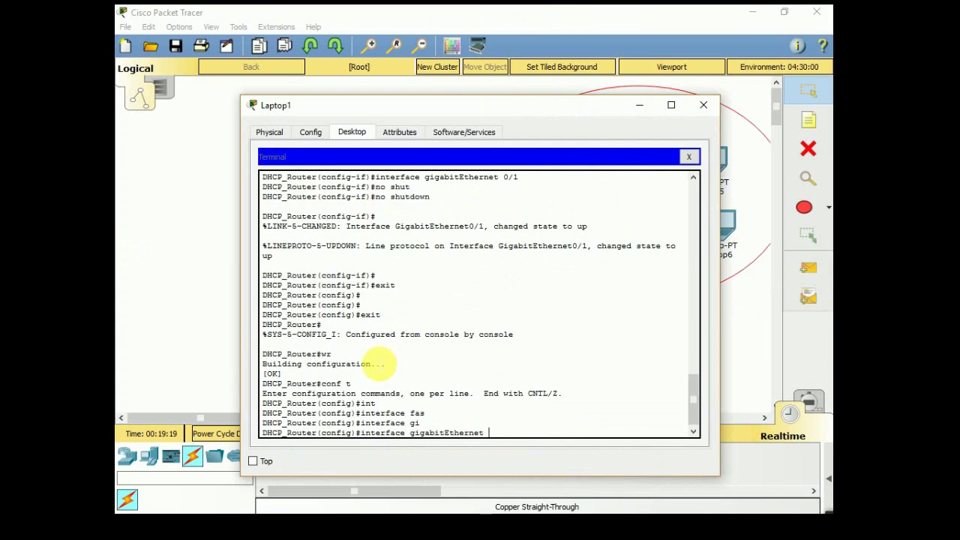
{"action": "type", "text": "0/0"}
{"action": "key", "text": "Return"}
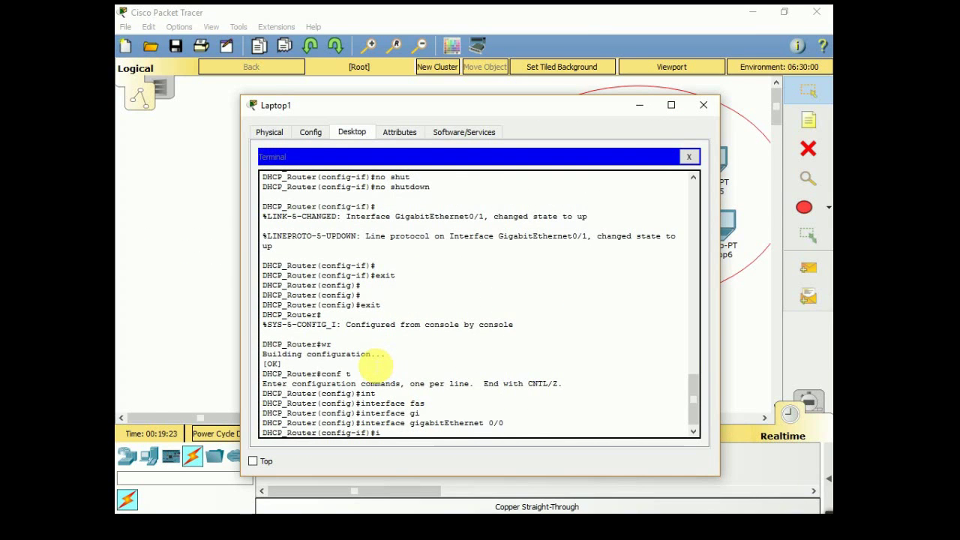
- Assign the interface the IP address 192.168.1.1 with subnet mask 255.255.255.0
{"action": "type", "text": "ip add"}
{"action": "key", "text": "Tab"}
{"action": "type", "text": "192"}
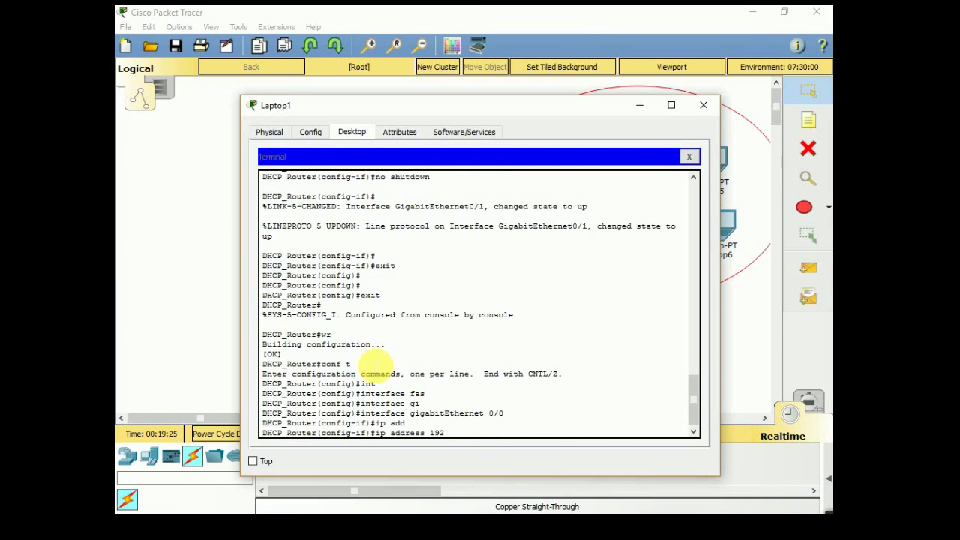
{"action": "type", "text": ".168.1.1 255.255.255.0"}
{"action": "key", "text": "Return"}
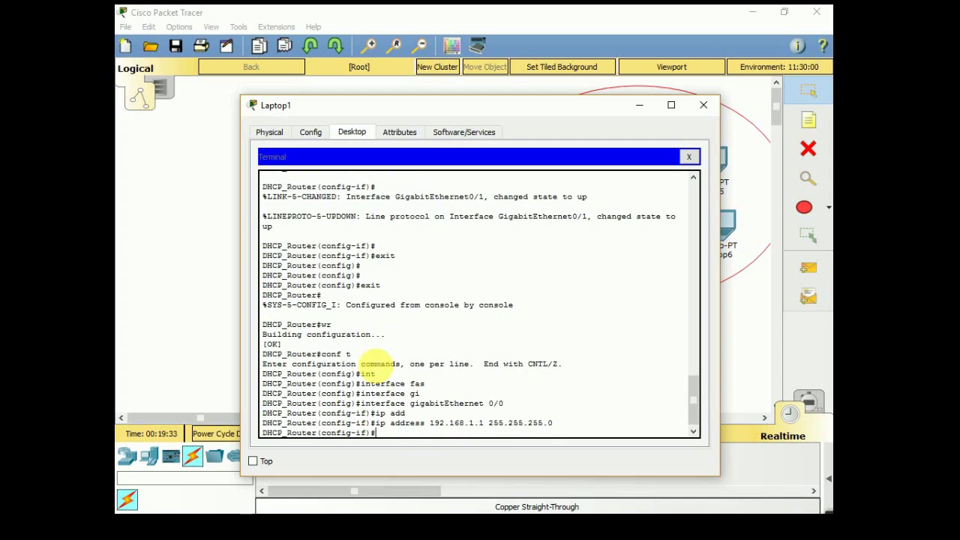
- Enable the interface with no shut and exit to global configuration mode
{"action": "type", "text": "no shut"}
{"action": "key", "text": "Return"}
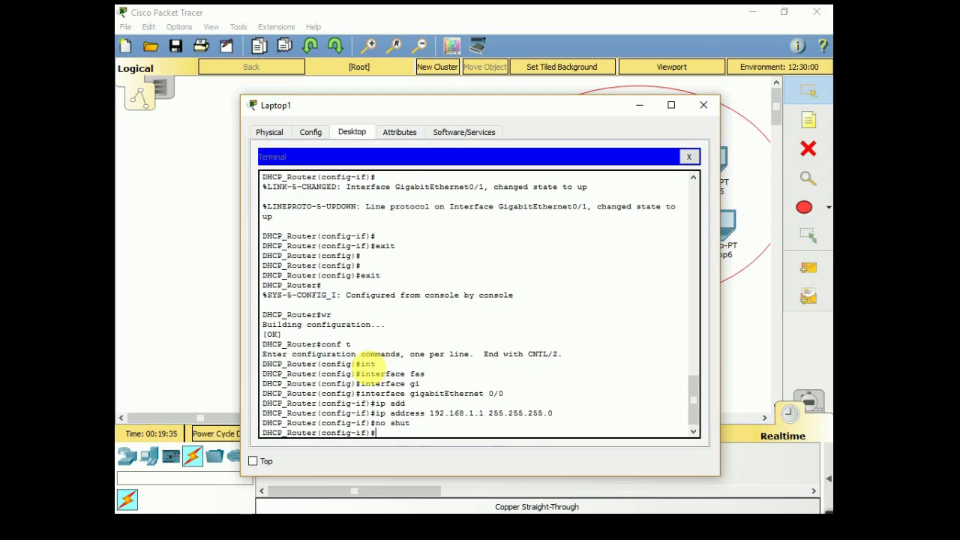
{"action": "type", "text": "exit"}
{"action": "key", "text": "Return"}
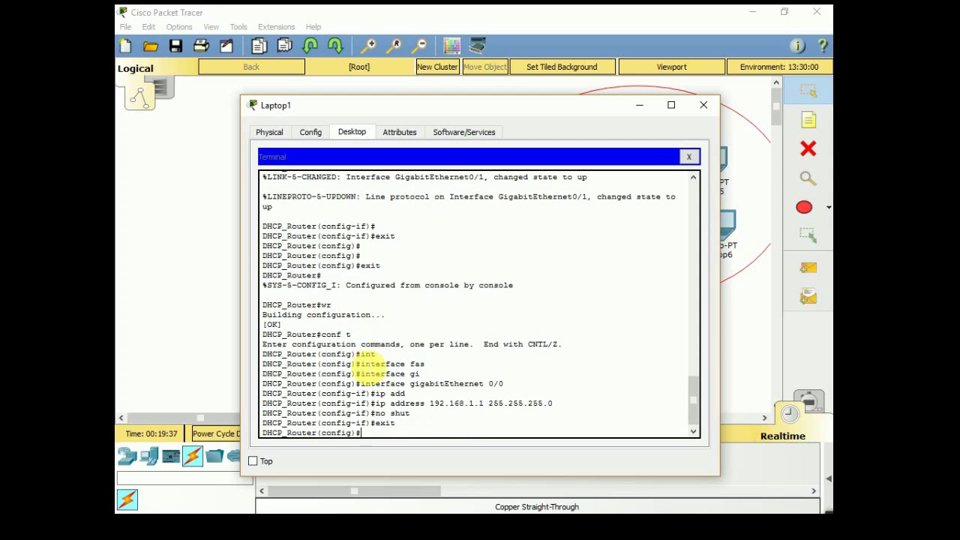
- Leave configuration mode on DHCP_Router, save its configuration with wr, and close Laptop1's window
{"action": "type", "text": "exit"}
{"action": "key", "text": "Return"}
{"action": "type", "text": "wr"}
{"action": "key", "text": "Return"}
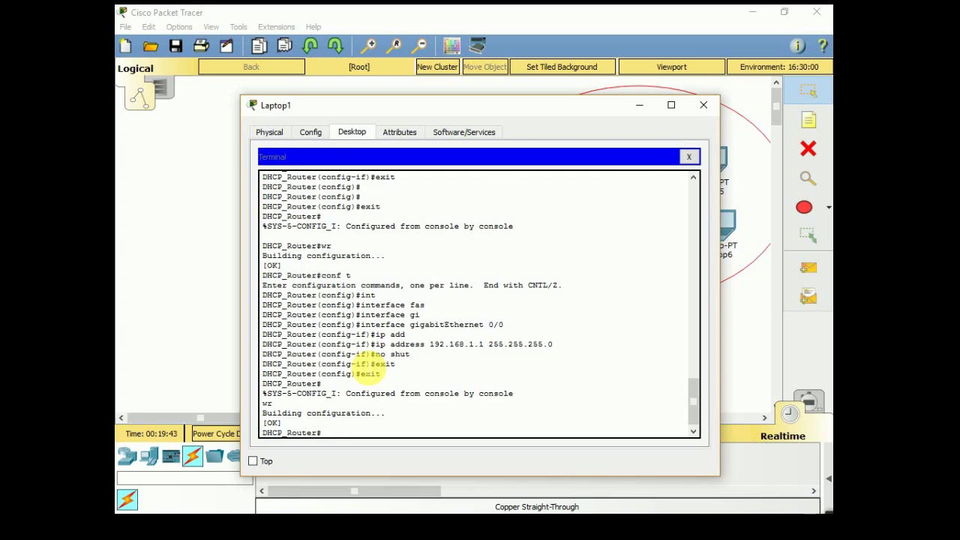
{"action": "key", "text": "alt+F4"}
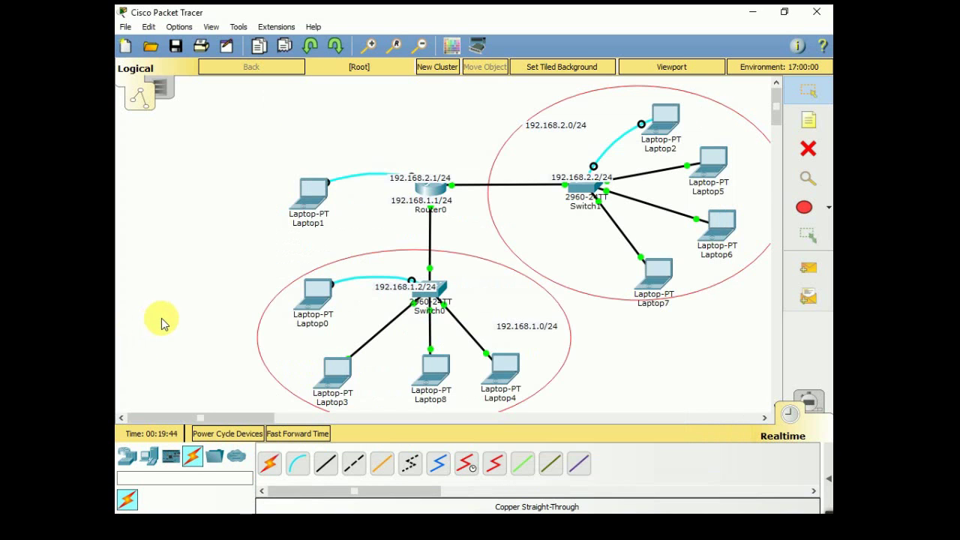
- Open Switch0's command line interface and enter privileged mode with en
{"action": "left_click", "coordinate": [435, 296]}
{"action": "left_click", "coordinate": [395, 133]}
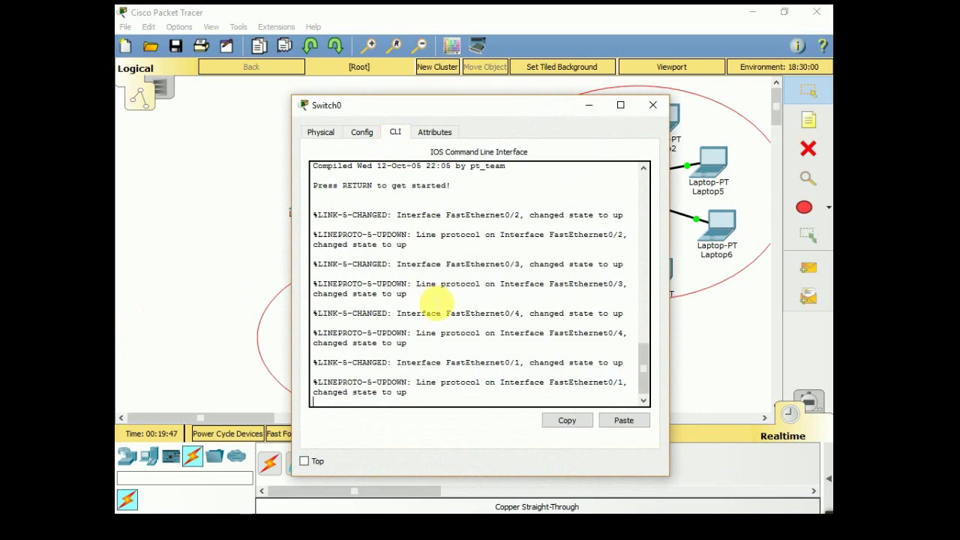
{"action": "key", "text": "Return"}
{"action": "key", "text": "Return"}
{"action": "key", "text": "Return"}
{"action": "type", "text": "e"}
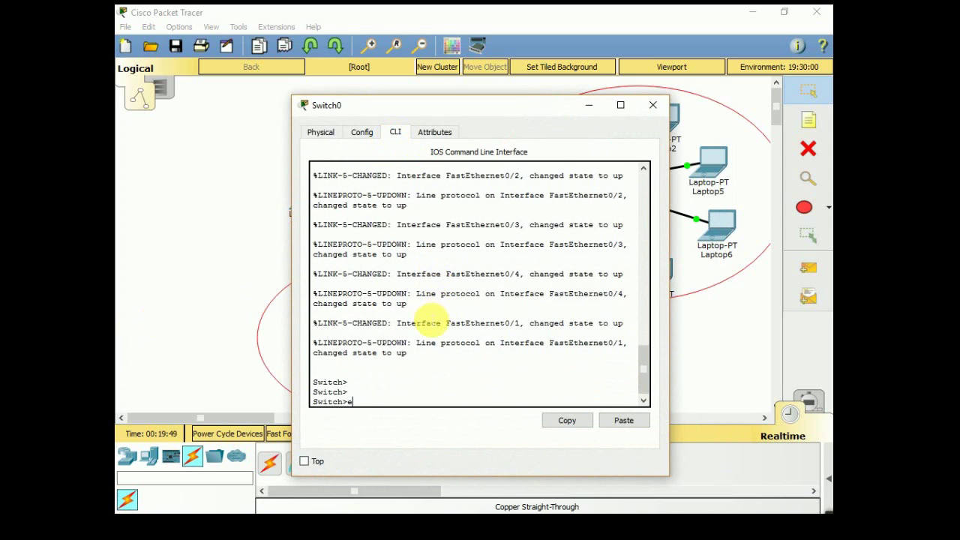
{"action": "type", "text": "n"}
{"action": "key", "text": "Return"}
{"action": "key", "text": "Return"}
{"action": "key", "text": "Return"}
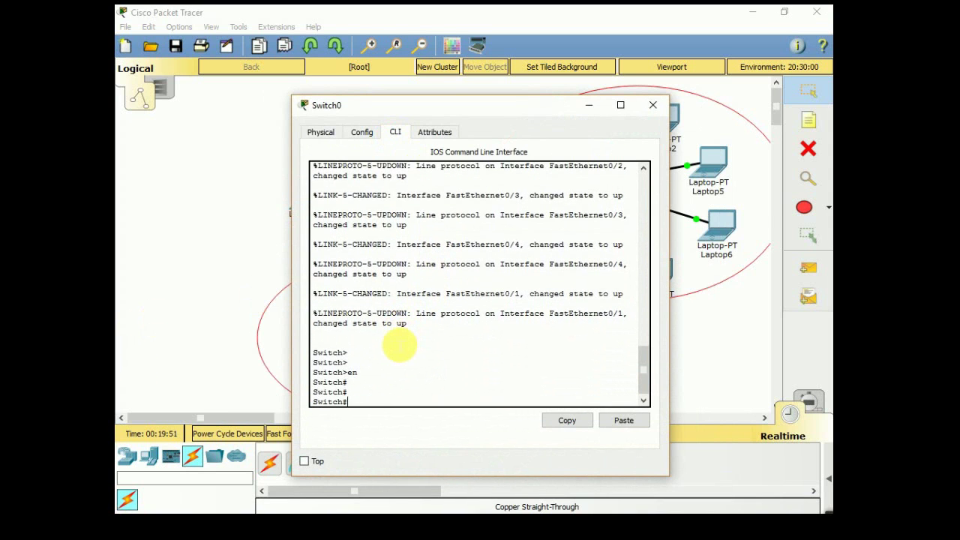
- Enter global configuration mode on Switch0 with conf t and begin an interface command
{"action": "type", "text": "conf t"}
{"action": "key", "text": "Return"}
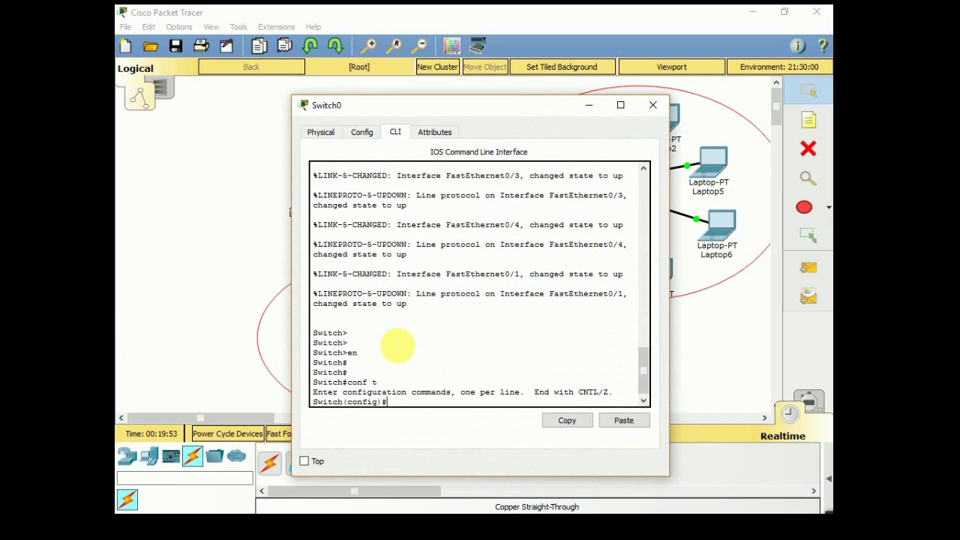
{"action": "type", "text": "int"}
{"action": "key", "text": "Tab"}
{"action": "type", "text": "fas"}
{"action": "key", "text": "Tab"}
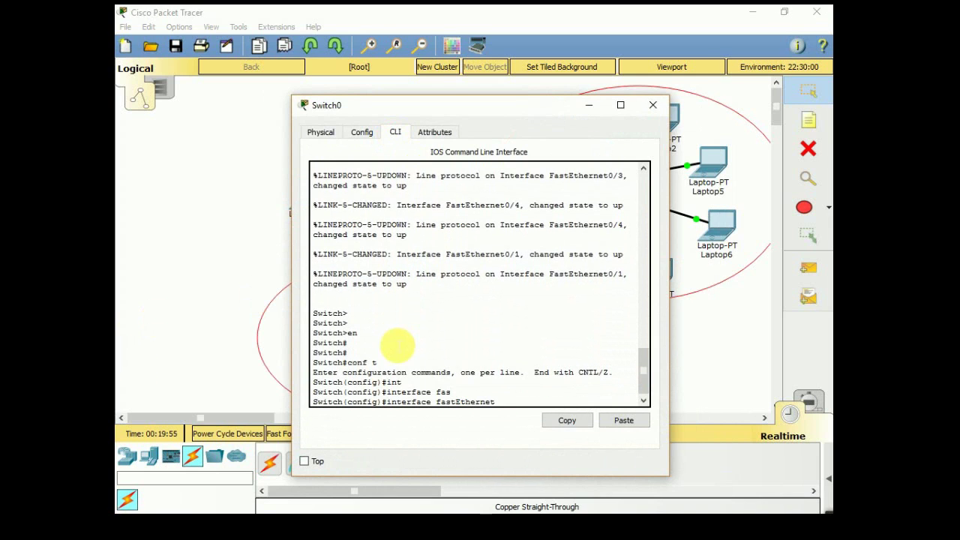
{"action": "key", "text": "BackSpace"}
{"action": "key", "text": "BackSpace"}
{"action": "key", "text": "BackSpace"}
{"action": "key", "text": "BackSpace"}
{"action": "key", "text": "BackSpace"}
{"action": "key", "text": "BackSpace"}
{"action": "key", "text": "BackSpace"}
{"action": "key", "text": "BackSpace"}
{"action": "key", "text": "BackSpace"}
{"action": "key", "text": "BackSpace"}
{"action": "key", "text": "BackSpace"}
{"action": "key", "text": "BackSpace"}
{"action": "key", "text": "BackSpace"}
- Complete the command as interface vlan 1 to enter that interface's configuration
{"action": "type", "text": "vl"}
{"action": "key", "text": "Tab"}
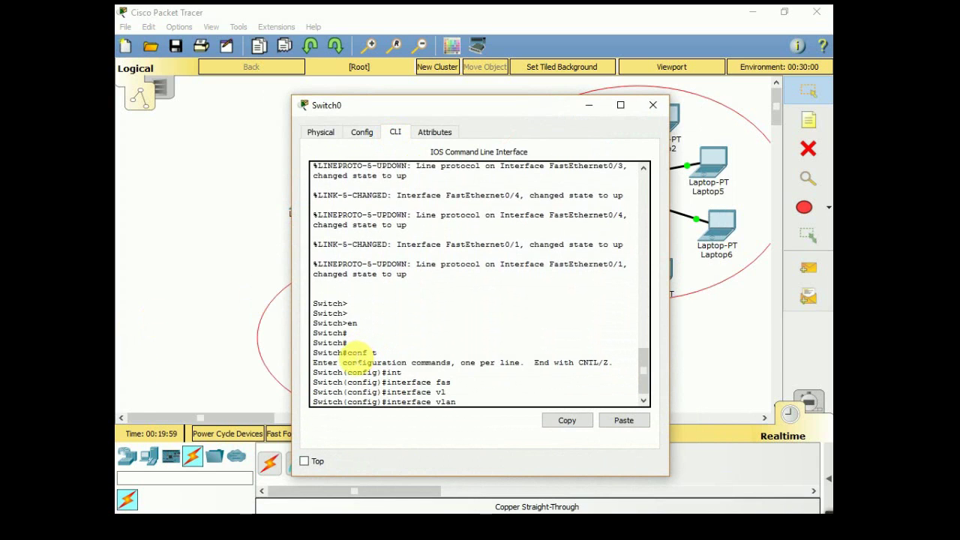
{"action": "type", "text": "1"}
{"action": "key", "text": "Return"}
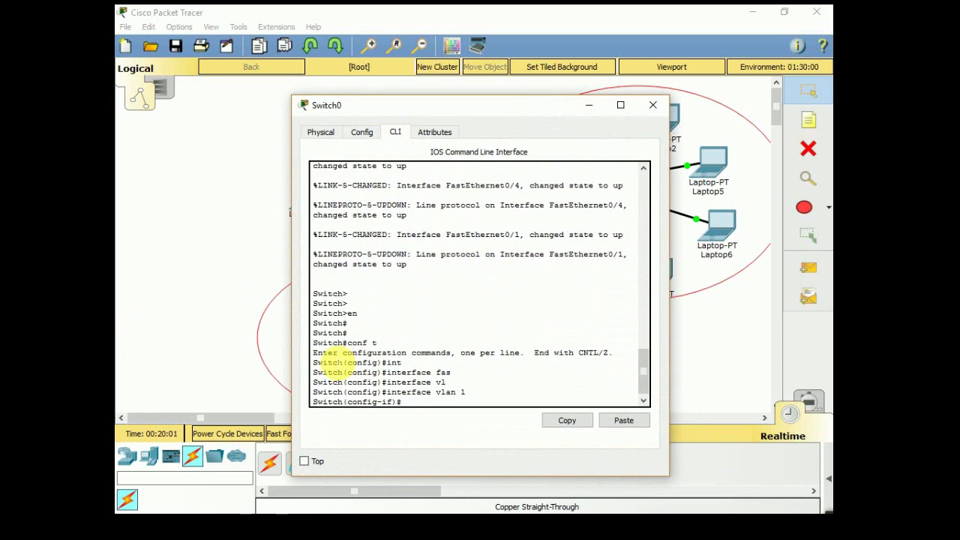
- Enable the vlan 1 interface with no shutdown
{"action": "type", "text": "no shut"}
{"action": "key", "text": "Tab"}
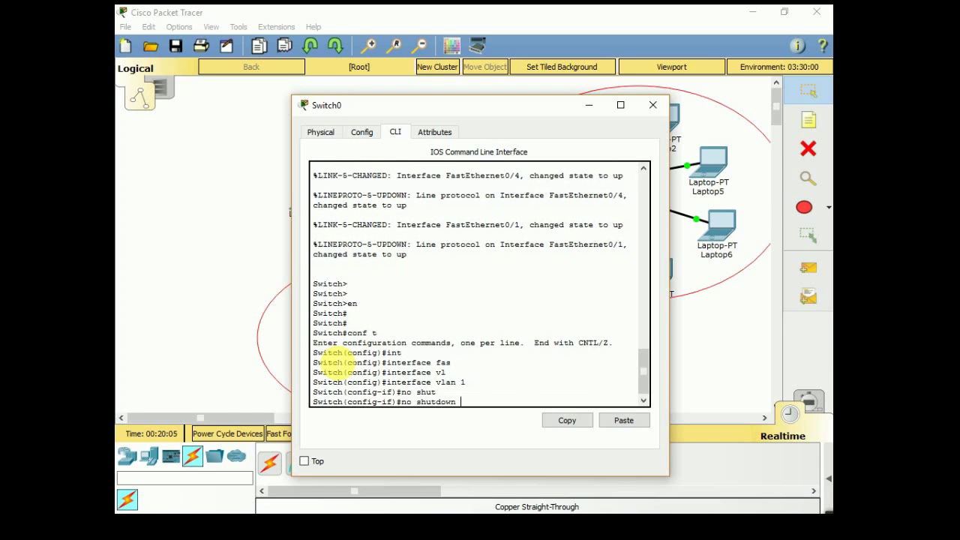
{"action": "key", "text": "Return"}
{"action": "key", "text": "Return"}
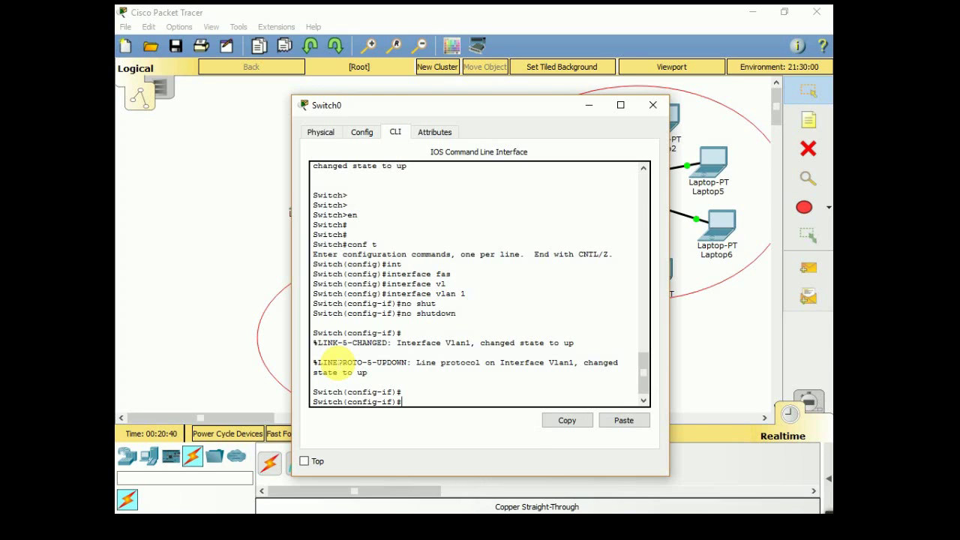
{"action": "type", "text": "192.168.1.2"}
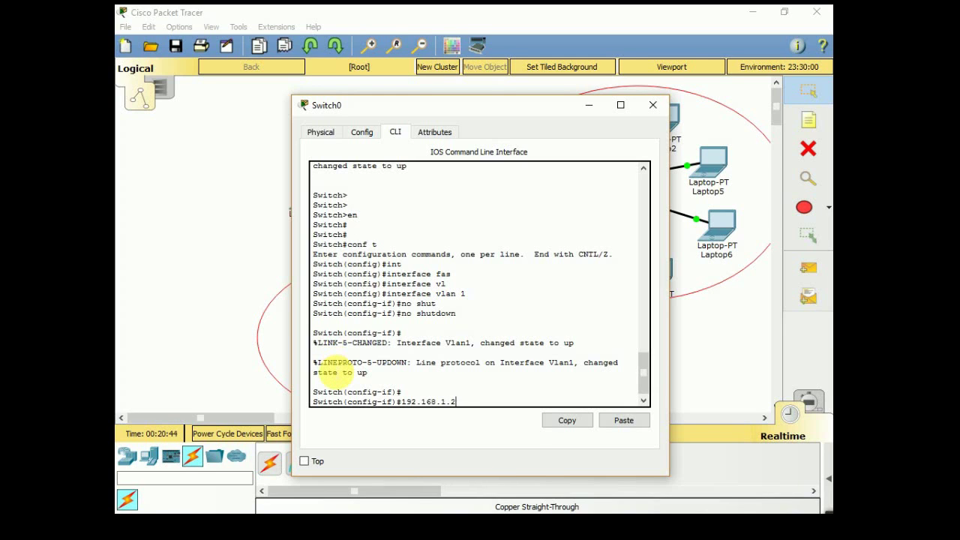
{"action": "key", "text": "BackSpace"}
{"action": "key", "text": "BackSpace"}
{"action": "key", "text": "BackSpace"}
{"action": "key", "text": "BackSpace"}
{"action": "key", "text": "BackSpace"}
{"action": "key", "text": "BackSpace"}
{"action": "key", "text": "BackSpace"}
{"action": "key", "text": "BackSpace"}
{"action": "key", "text": "BackSpace"}
{"action": "key", "text": "BackSpace"}
{"action": "key", "text": "BackSpace"}
- Assign the vlan 1 interface the IP address 192.168.1.2 with subnet mask 255.255.255.0
{"action": "type", "text": "ip add"}
{"action": "key", "text": "Tab"}
{"action": "type", "text": "192.168.1"}
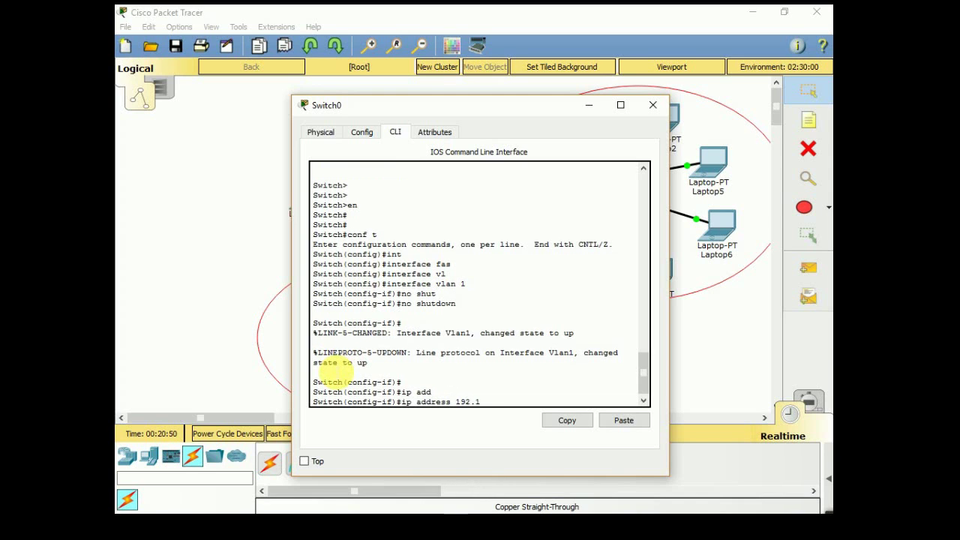
{"action": "type", "text": ".2 25"}
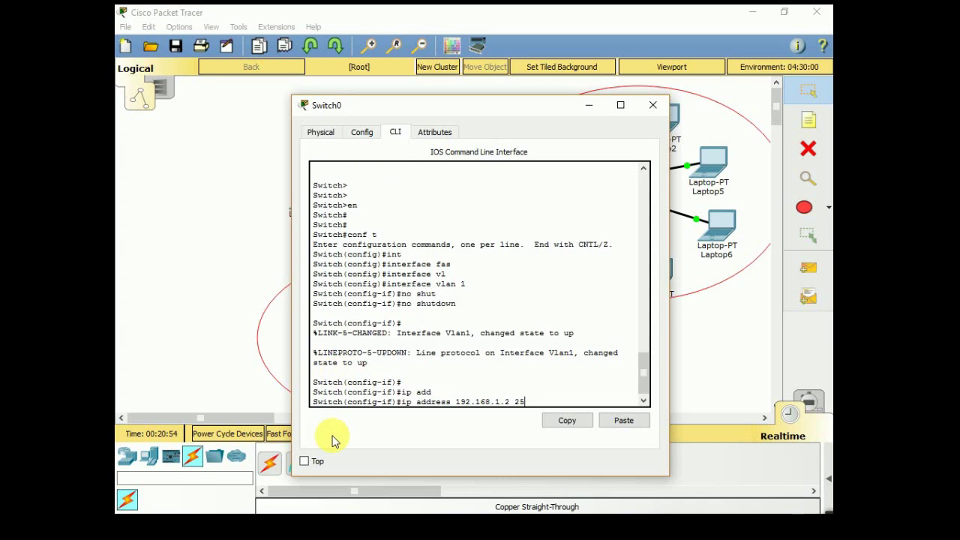
{"action": "type", "text": "5.255.255.0"}
{"action": "key", "text": "Return"}
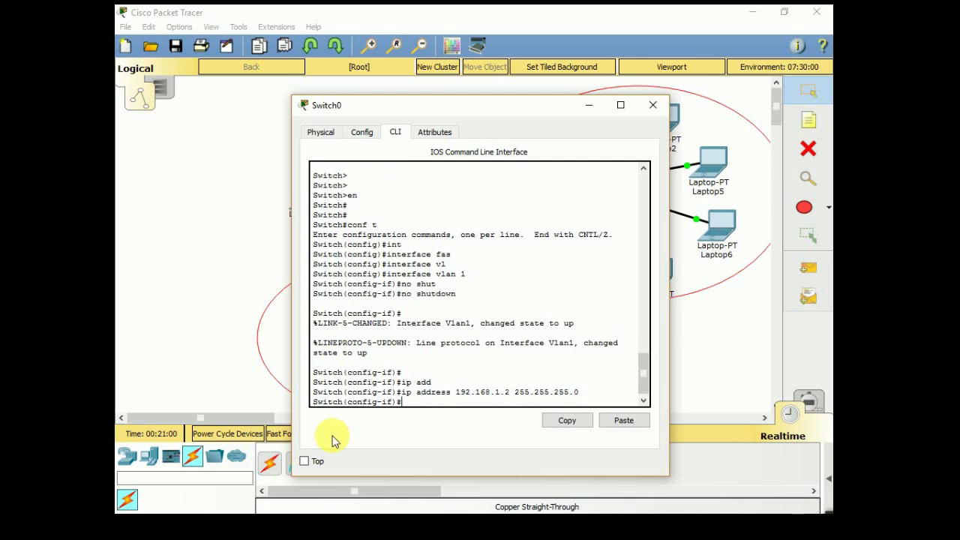
- Exit interface and global configuration modes to return Switch0 to privileged mode
{"action": "type", "text": "exit"}
{"action": "key", "text": "Return"}
{"action": "key", "text": "Return"}
{"action": "key", "text": "Return"}
{"action": "type", "text": "exit"}
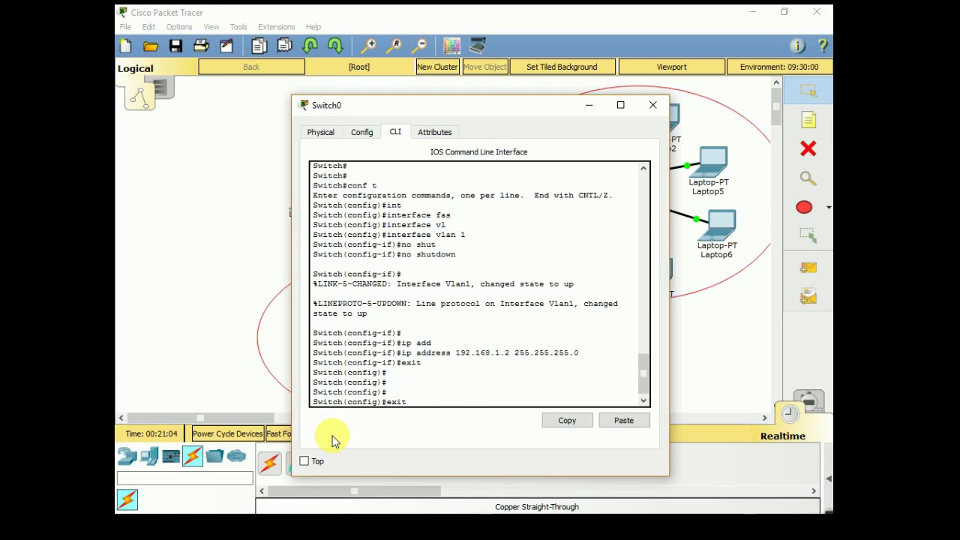
{"action": "key", "text": "Return"}
{"action": "key", "text": "Return"}
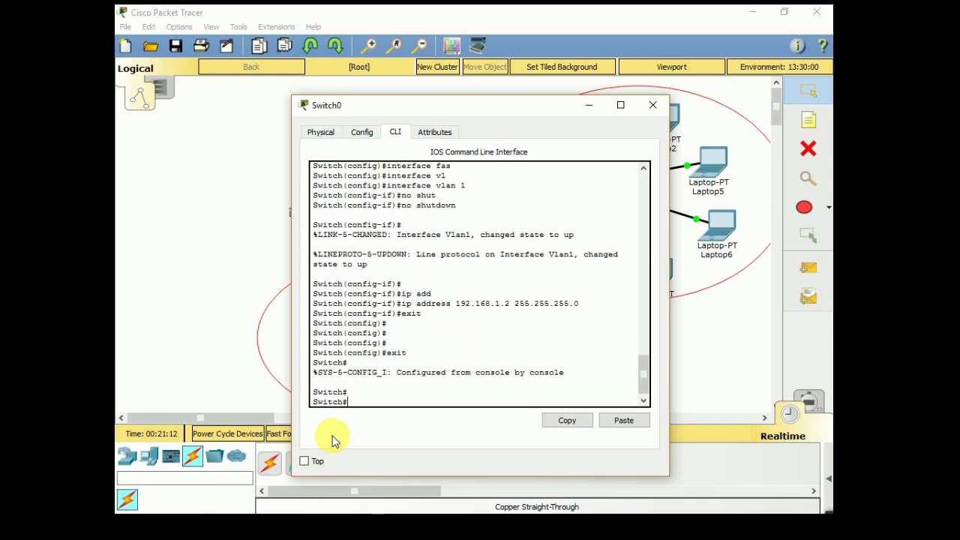
- Ping the router's gateway address 192.168.1.1 from Switch0 twice to test the connection
{"action": "type", "text": "ping 192.168.1.1"}
{"action": "key", "text": "Return"}
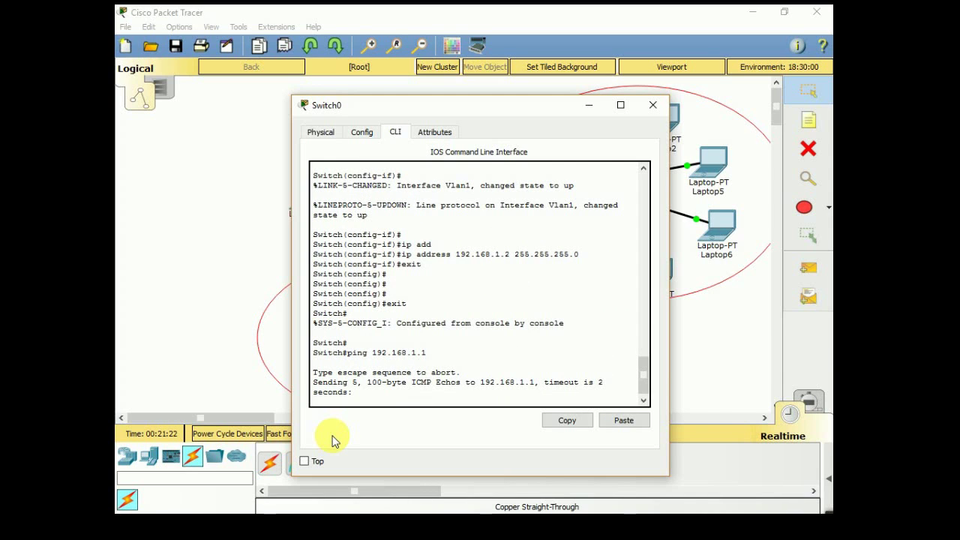
{"action": "key", "text": "Return"}
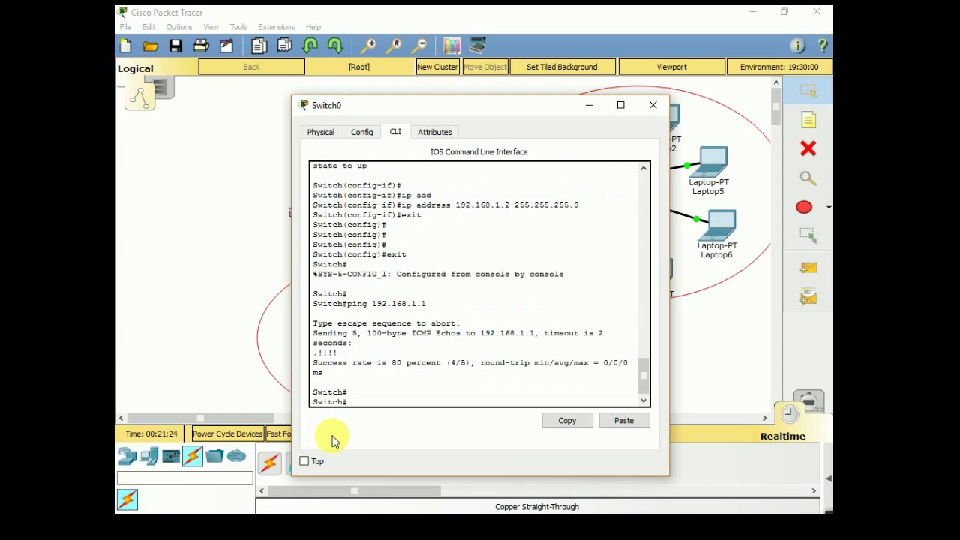
{"action": "key", "text": "Up"}
{"action": "key", "text": "Return"}
{"action": "key", "text": "Return"}
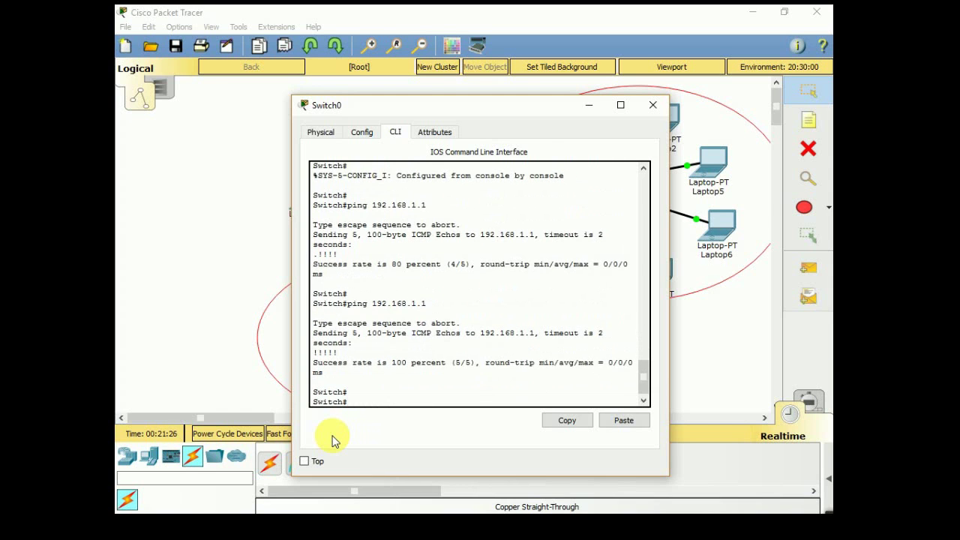
{"action": "key", "text": "Return"}
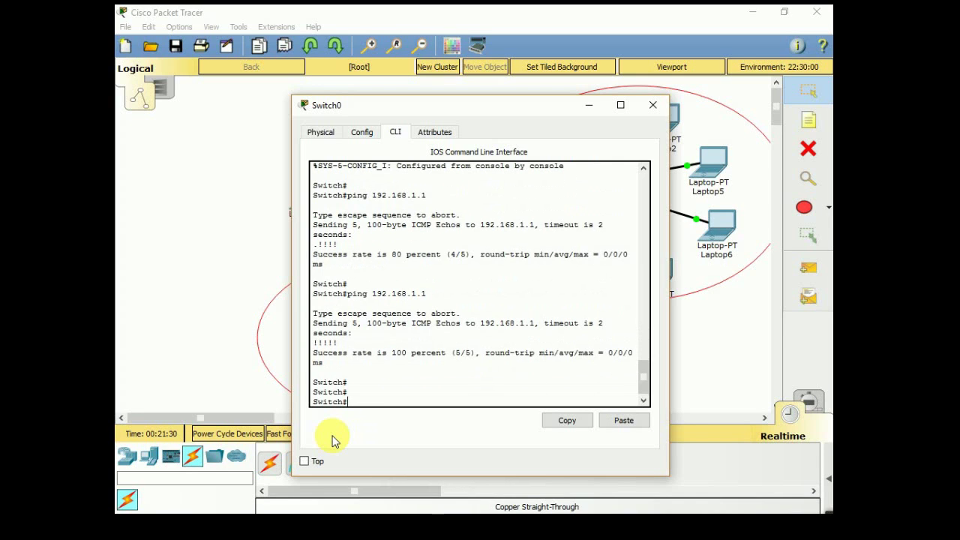
- Enter global configuration mode on Switch0 with conf t and move its window aside briefly to check the topology
{"action": "type", "text": "cong"}
{"action": "key", "text": "BackSpace"}
{"action": "type", "text": "f t"}
{"action": "key", "text": "Return"}
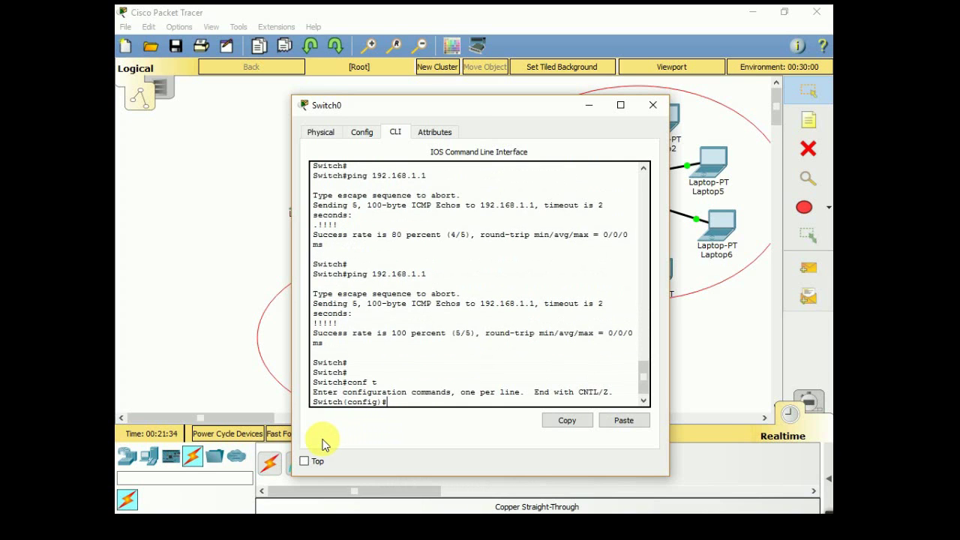
{"action": "left_click_drag", "start_coordinate": [461, 111], "coordinate": [582, 247]}
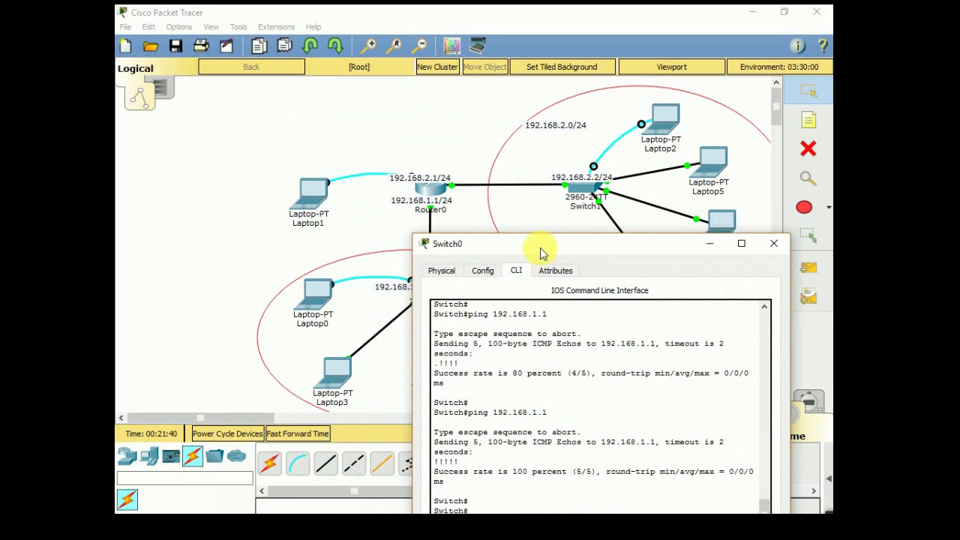
{"action": "left_click_drag", "start_coordinate": [535, 241], "coordinate": [450, 94]}
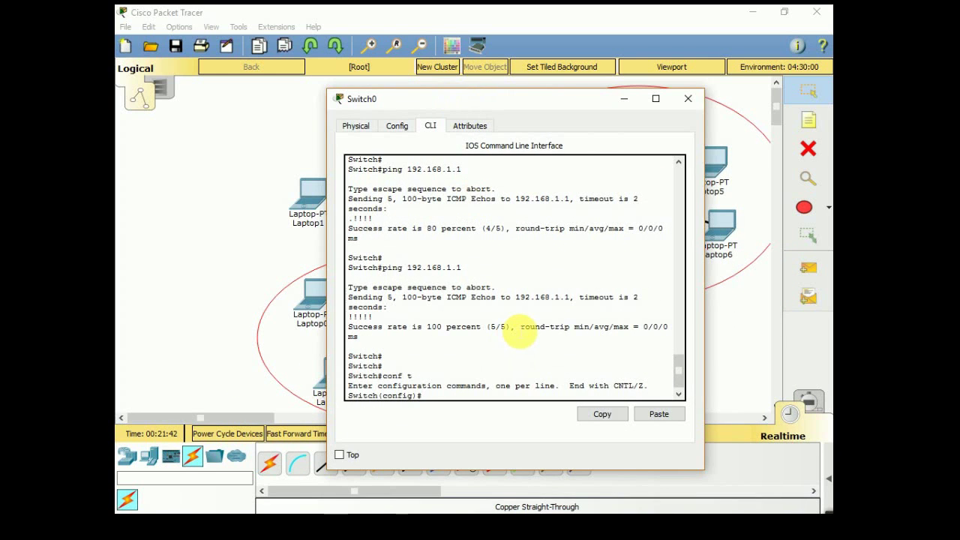
- Set Switch0's default gateway to 192.168.1.1 with the ip default-gateway command
{"action": "type", "text": "p"}
{"action": "key", "text": "Tab"}
{"action": "type", "text": "de"}
{"action": "key", "text": "Tab"}
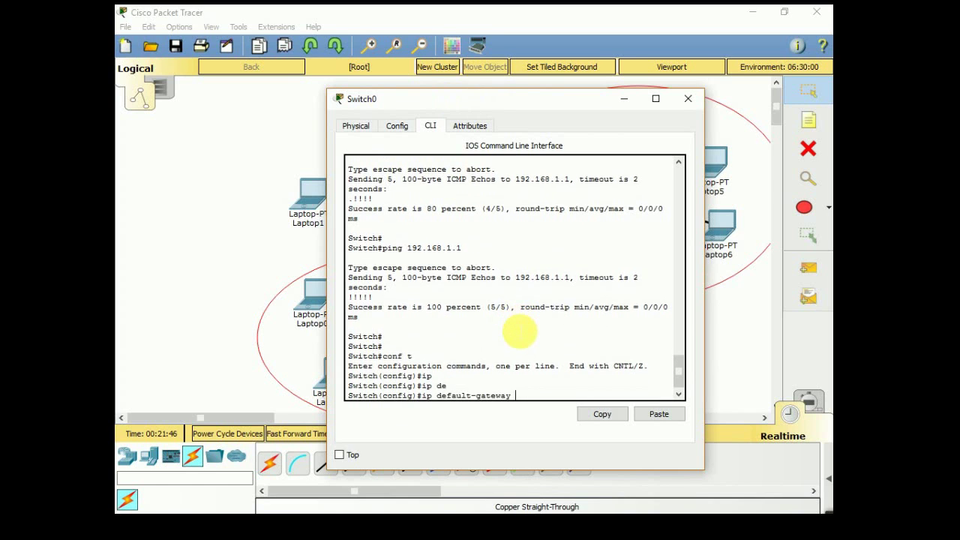
{"action": "type", "text": "192.168.1.14"}
{"action": "key", "text": "Return"}
{"action": "key", "text": "Up"}
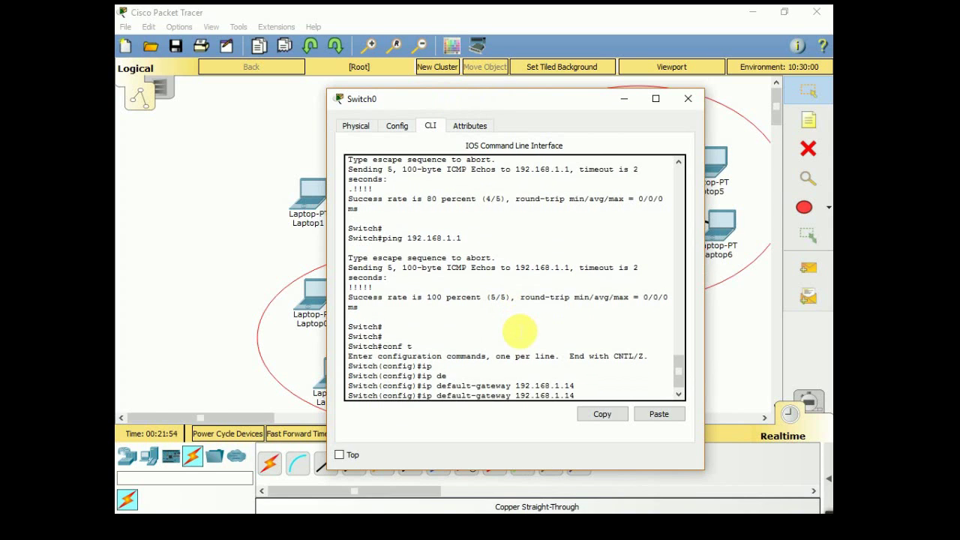
{"action": "key", "text": "BackSpace"}
{"action": "key", "text": "Return"}
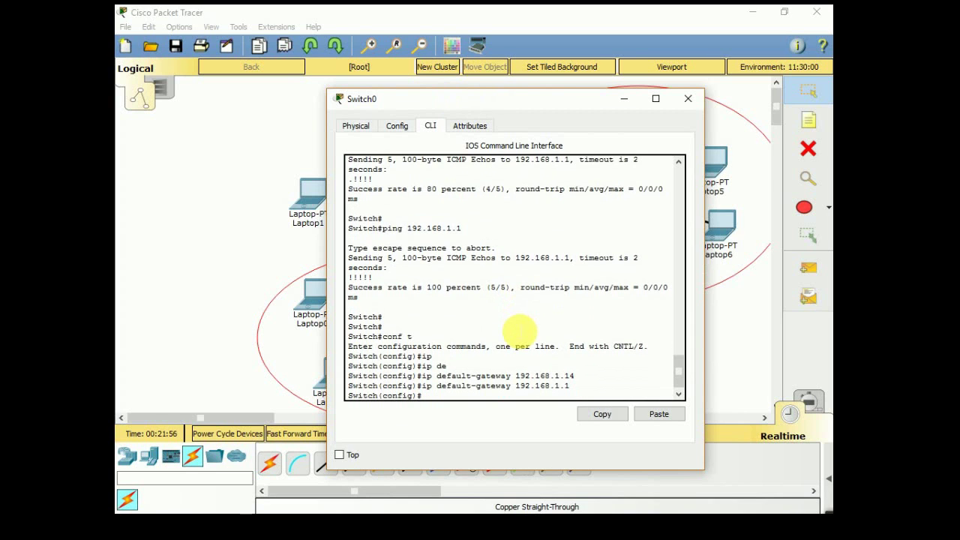
{"action": "key", "text": "Return"}
{"action": "key", "text": "Return"}
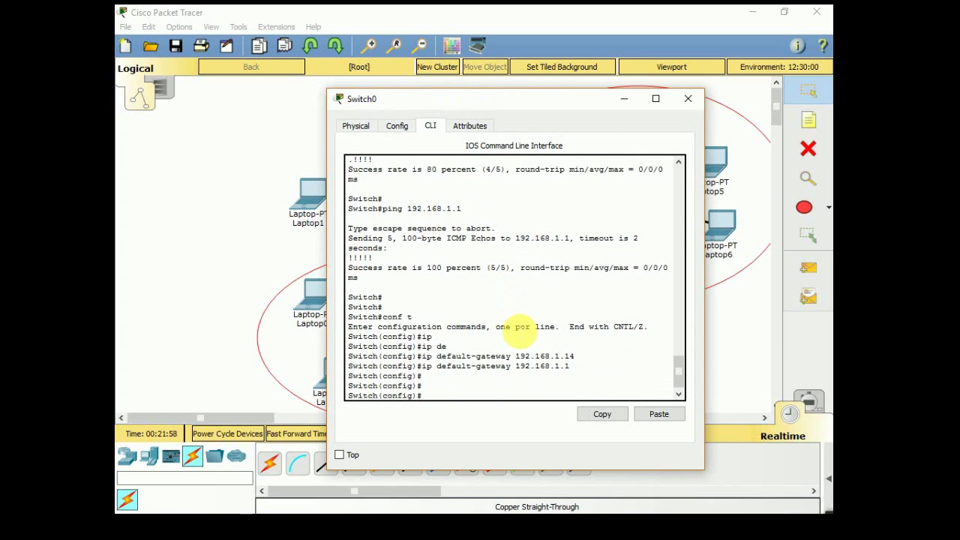
- Exit global configuration mode and save Switch0's configuration with wr
{"action": "type", "text": "exit"}
{"action": "key", "text": "Return"}
{"action": "type", "text": "wr"}
{"action": "key", "text": "Return"}
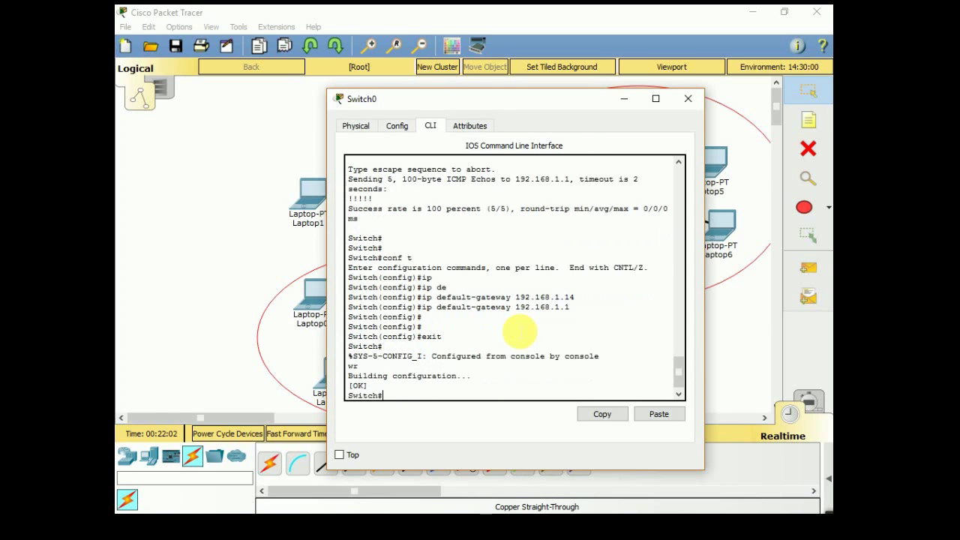
- Display Switch0's running configuration with show run and examine the Vlan1 address and default gateway entries
{"action": "type", "text": "sh"}
{"action": "key", "text": "Tab"}
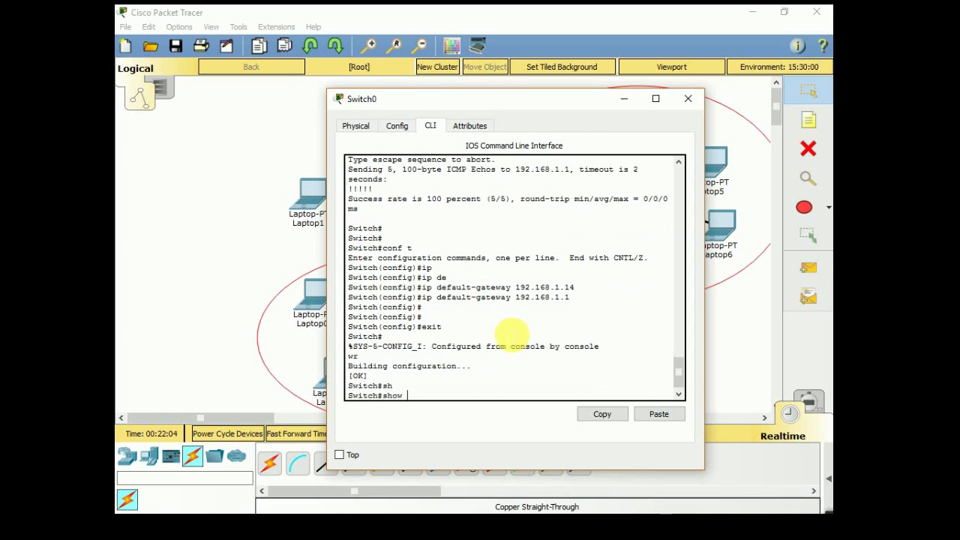
{"action": "type", "text": "run"}
{"action": "key", "text": "Return"}
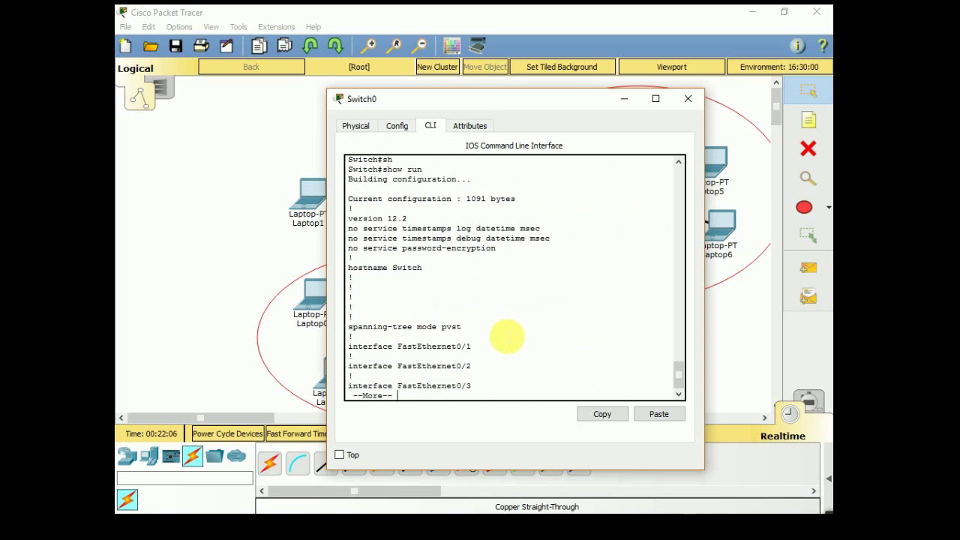
{"action": "key", "text": "space"}
{"action": "key", "text": "space"}
{"action": "key", "text": "space"}
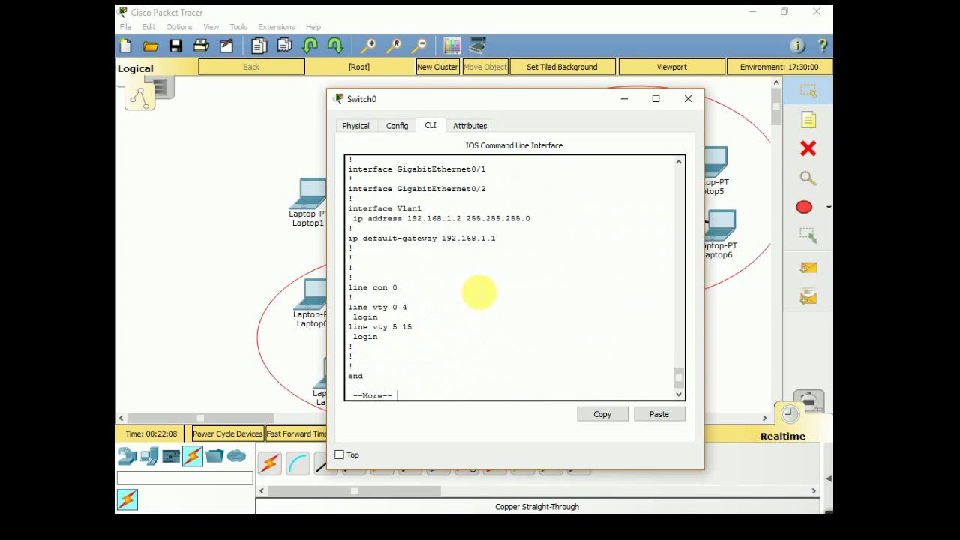
{"action": "left_click_drag", "start_coordinate": [353, 278], "coordinate": [498, 239]}
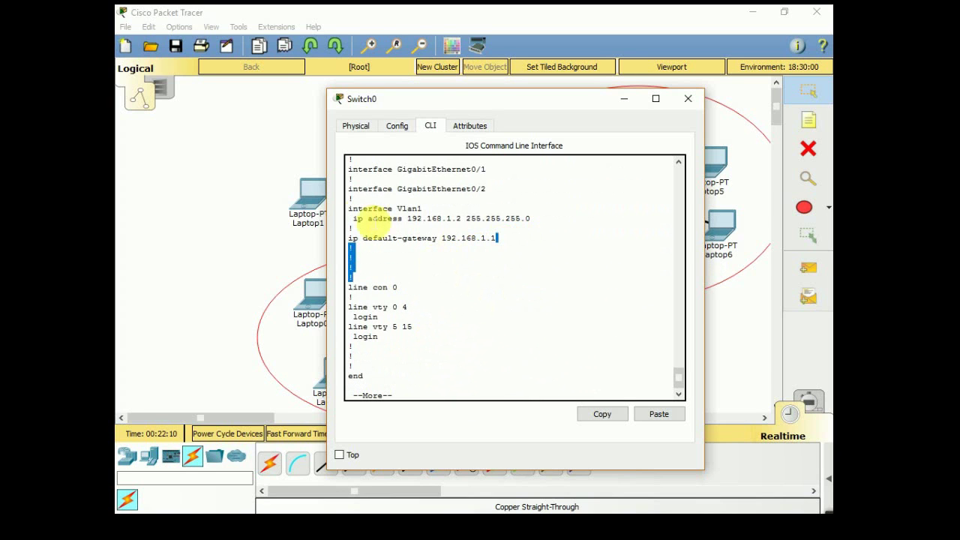
{"action": "left_click_drag", "start_coordinate": [348, 208], "coordinate": [531, 219]}
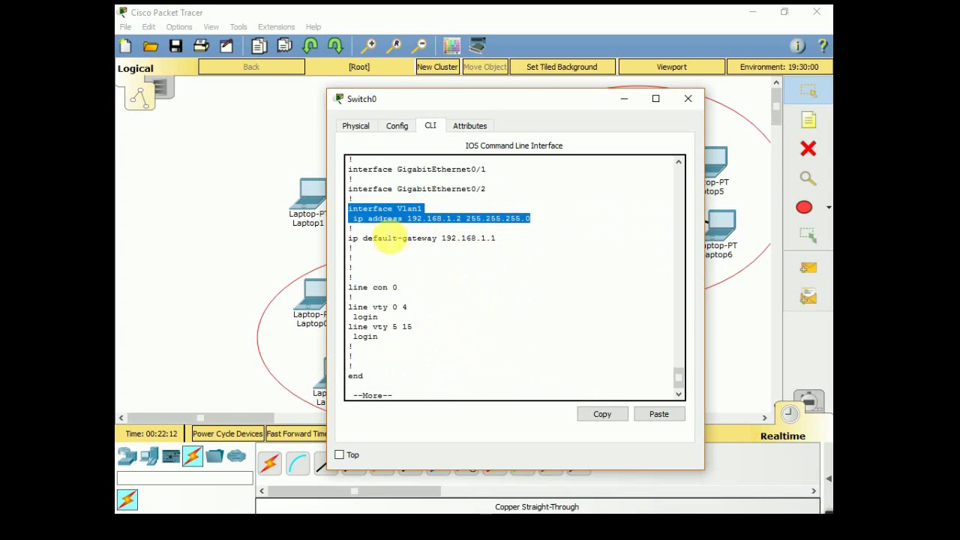
{"action": "left_click_drag", "start_coordinate": [353, 233], "coordinate": [521, 240]}
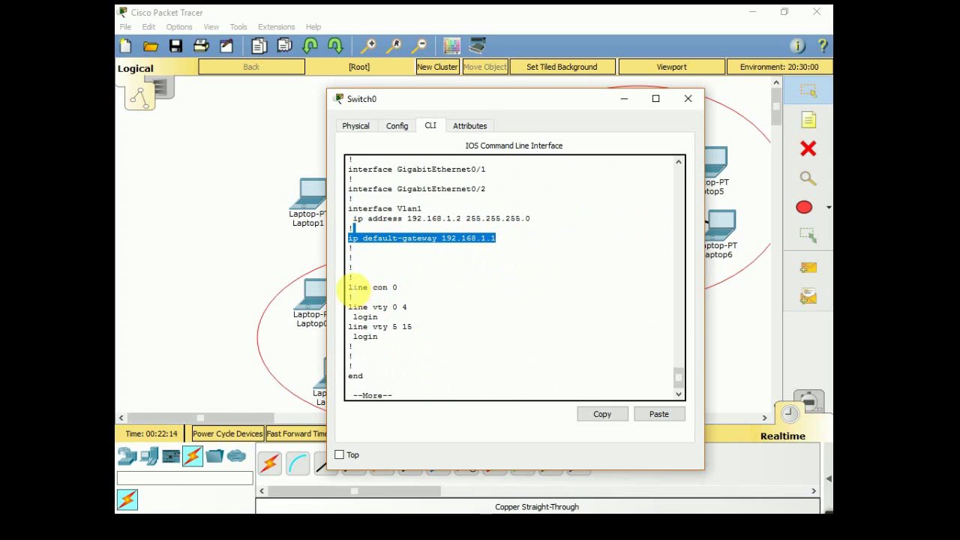
- Examine the console and vty line entries at the end of Switch0's running configuration and review the earlier command output
{"action": "left_click_drag", "start_coordinate": [349, 287], "coordinate": [408, 288]}
{"action": "left_click_drag", "start_coordinate": [352, 307], "coordinate": [433, 309]}
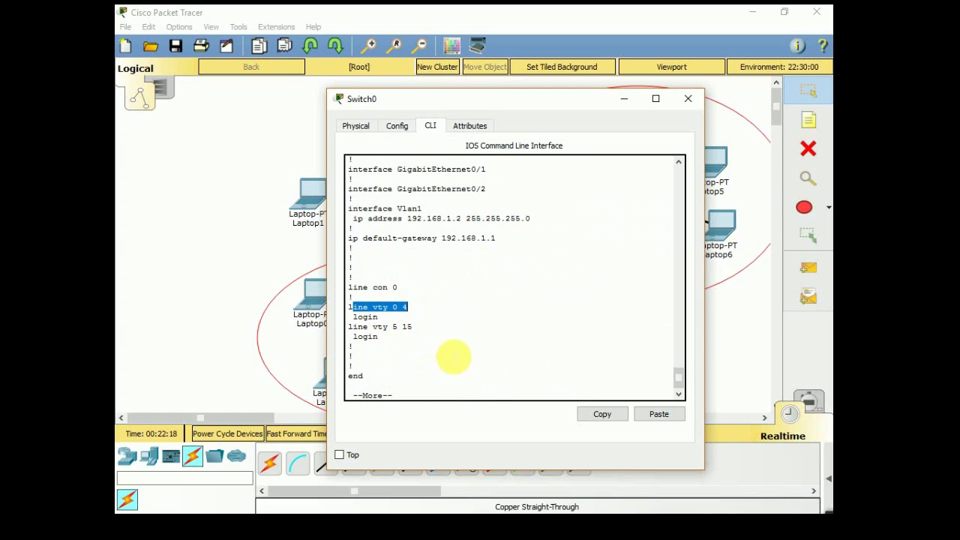
{"action": "key", "text": "space"}
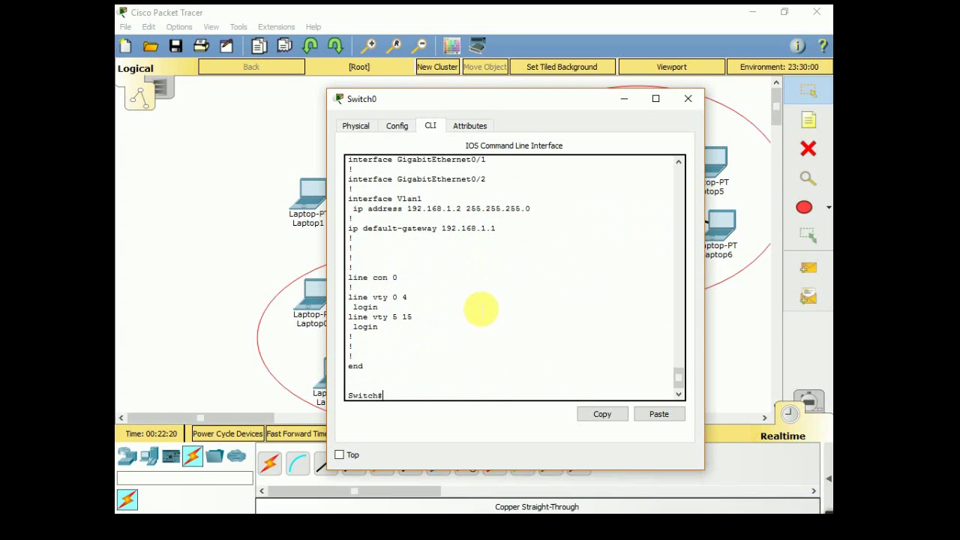
{"action": "scroll", "coordinate": [474, 315], "scroll_direction": "up", "scroll_amount": 20}
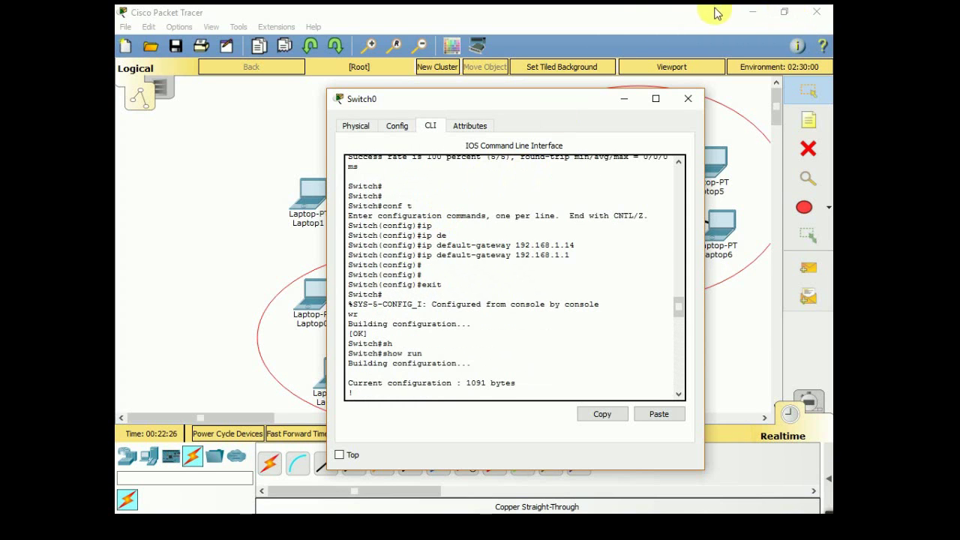
{"action": "scroll", "coordinate": [510, 305], "scroll_direction": "down", "scroll_amount": 7}
{"action": "scroll", "coordinate": [511, 305], "scroll_direction": "down", "scroll_amount": 20}
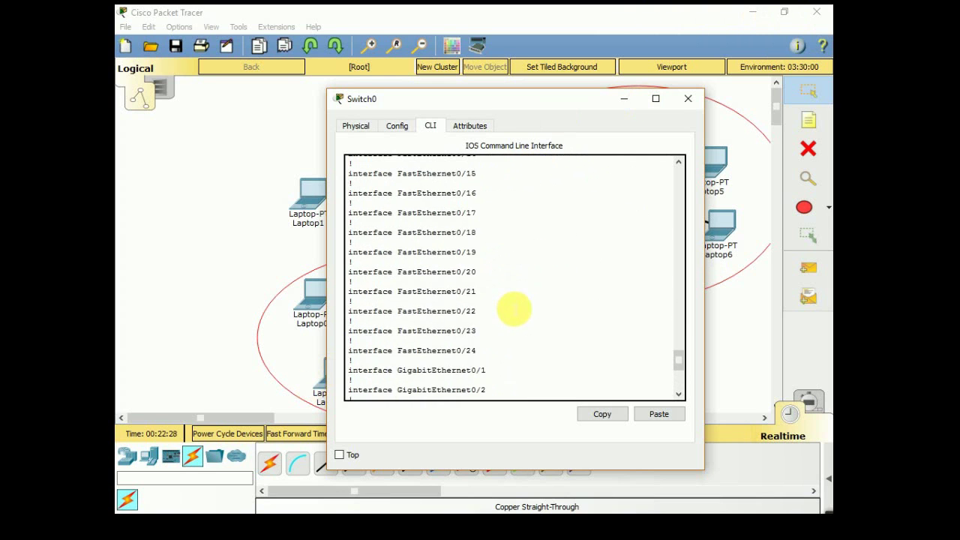
- Open Router0's command line and enter global configuration mode with conf t
{"action": "left_click", "coordinate": [203, 221]}
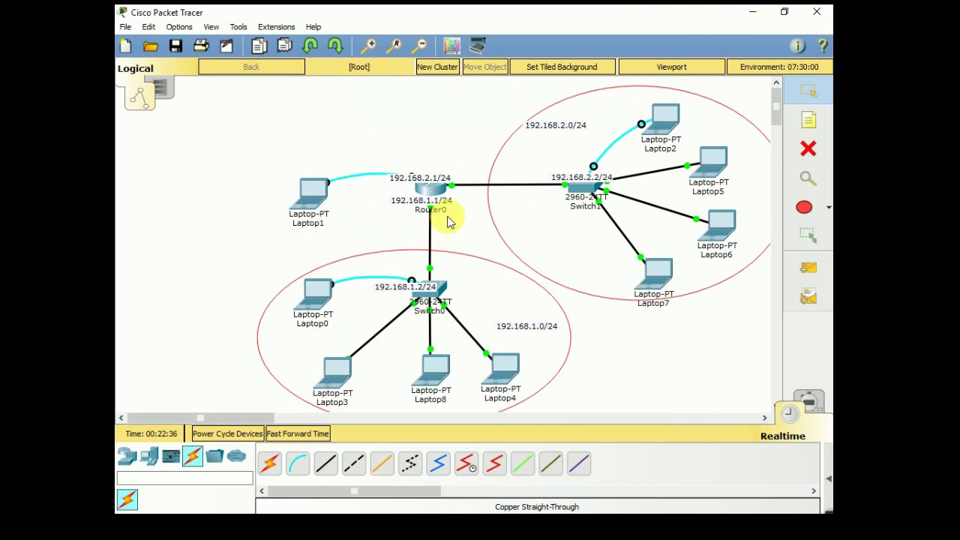
{"action": "left_click", "coordinate": [433, 191]}
{"action": "left_click", "coordinate": [393, 139]}
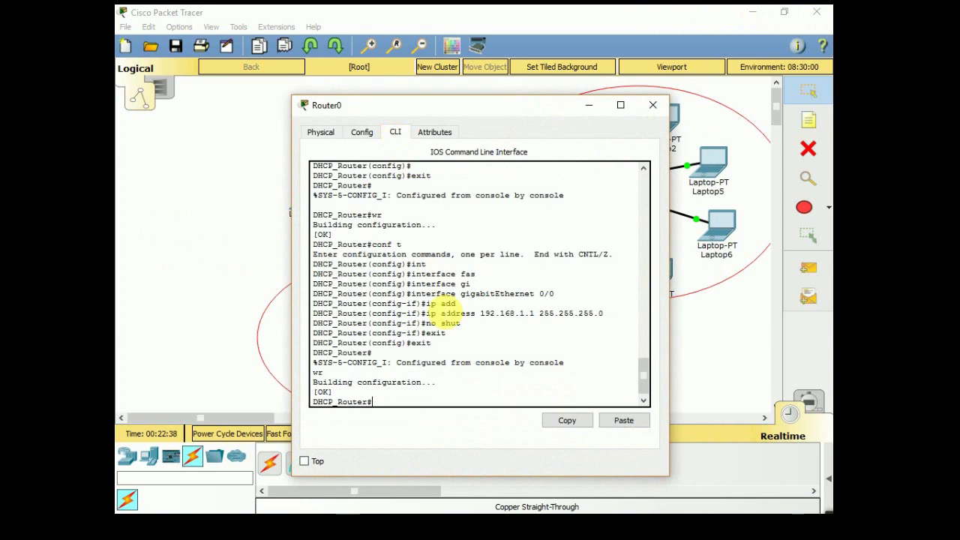
{"action": "key", "text": "Return"}
{"action": "key", "text": "Return"}
{"action": "key", "text": "Return"}
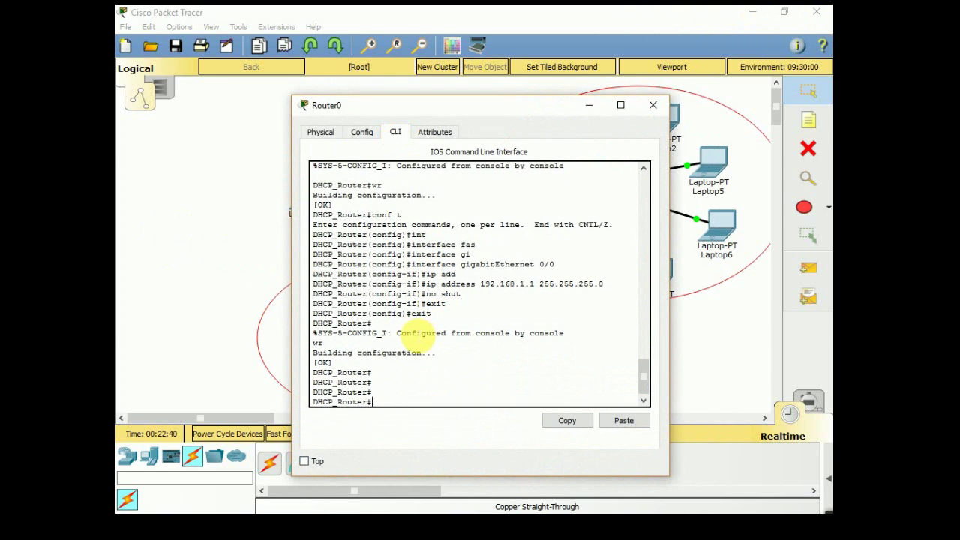
{"action": "type", "text": "conf t"}
{"action": "key", "text": "Return"}
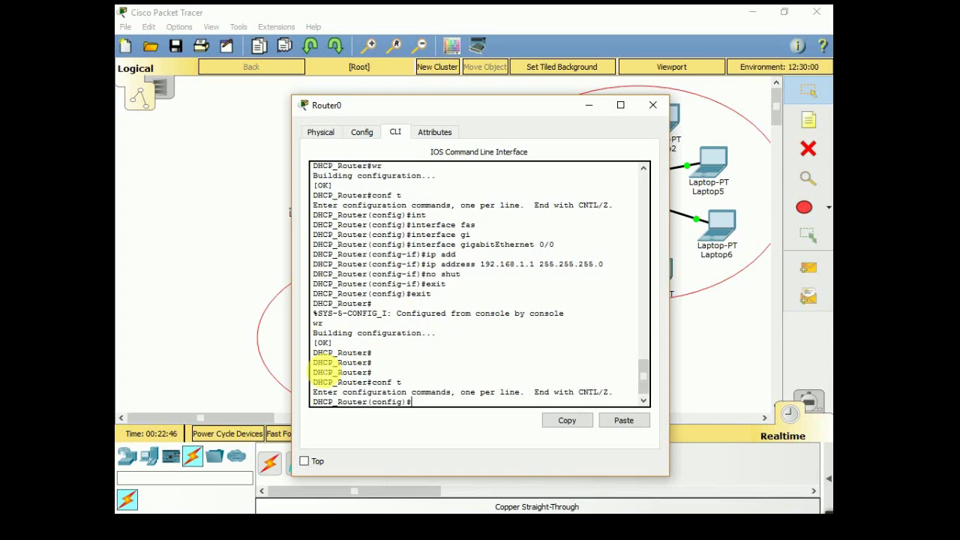
- List the available global configuration commands on DHCP_Router with ? and page through the whole list
{"action": "type", "text": "?"}
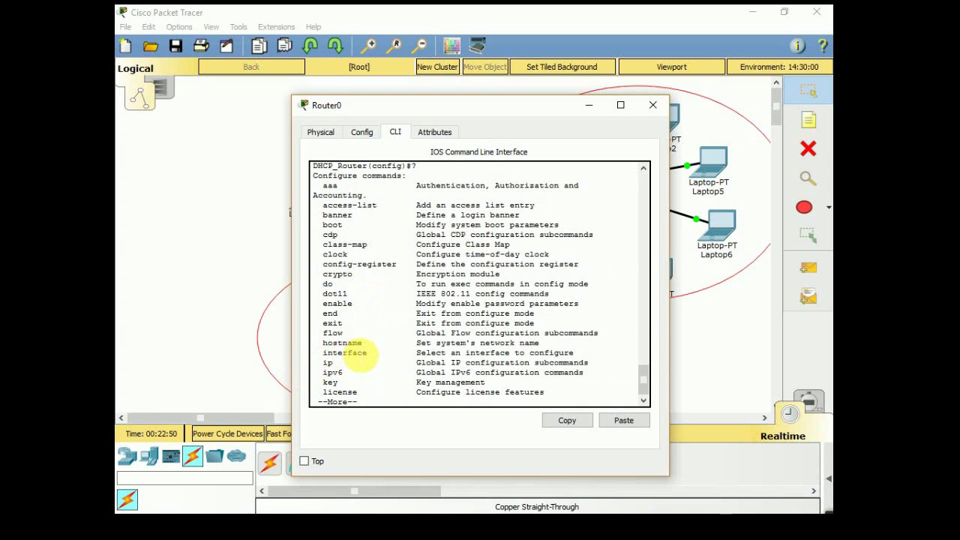
{"action": "key", "text": "space"}
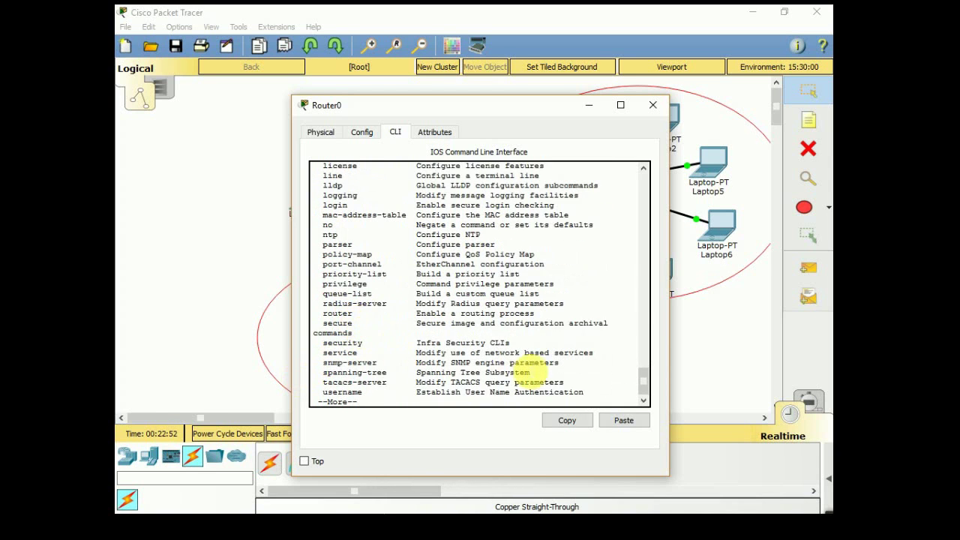
{"action": "key", "text": "space"}
- Look up the ip dhcp subcommands and create a DHCP pool named CSE with ip dhcp pool
{"action": "type", "text": "ip"}
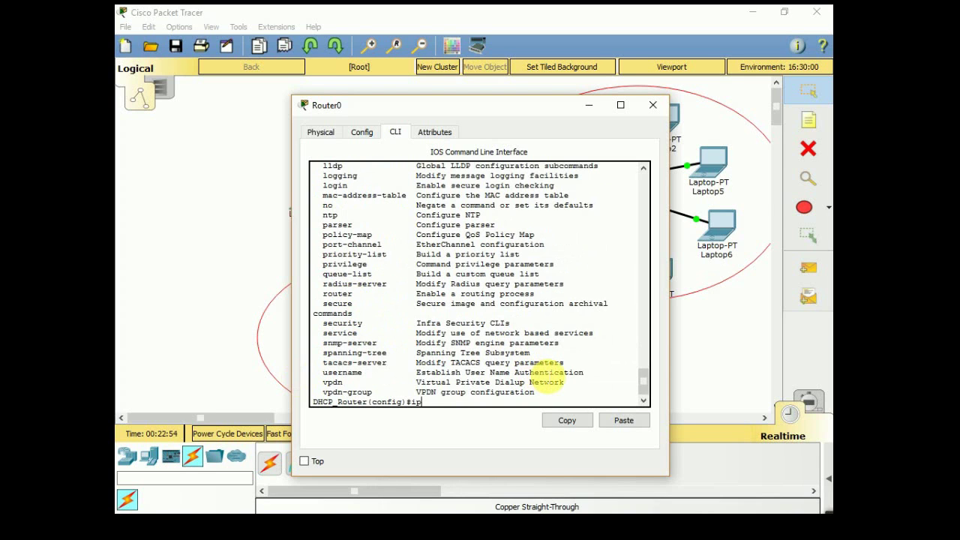
{"action": "type", "text": " dh"}
{"action": "key", "text": "Tab"}
{"action": "type", "text": "?"}
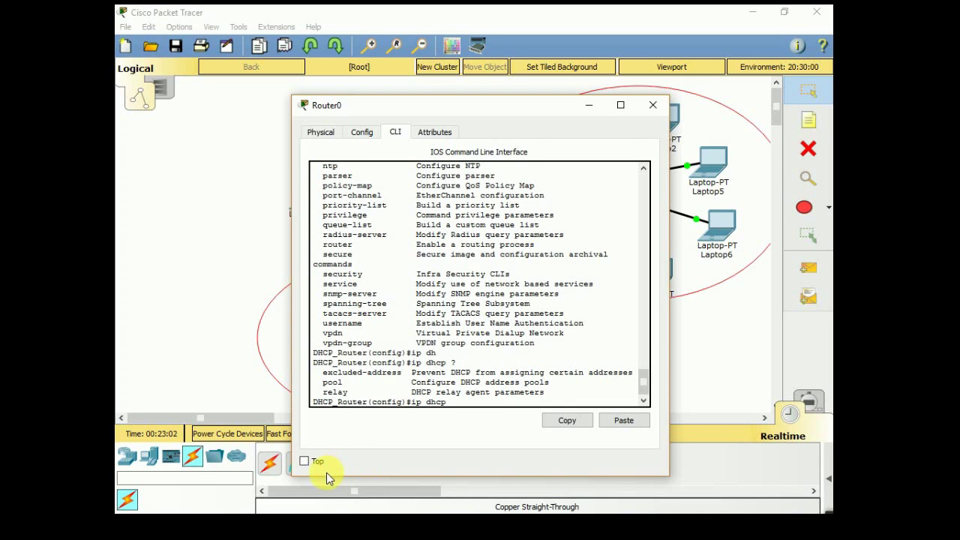
{"action": "type", "text": "poo"}
{"action": "key", "text": "Tab"}
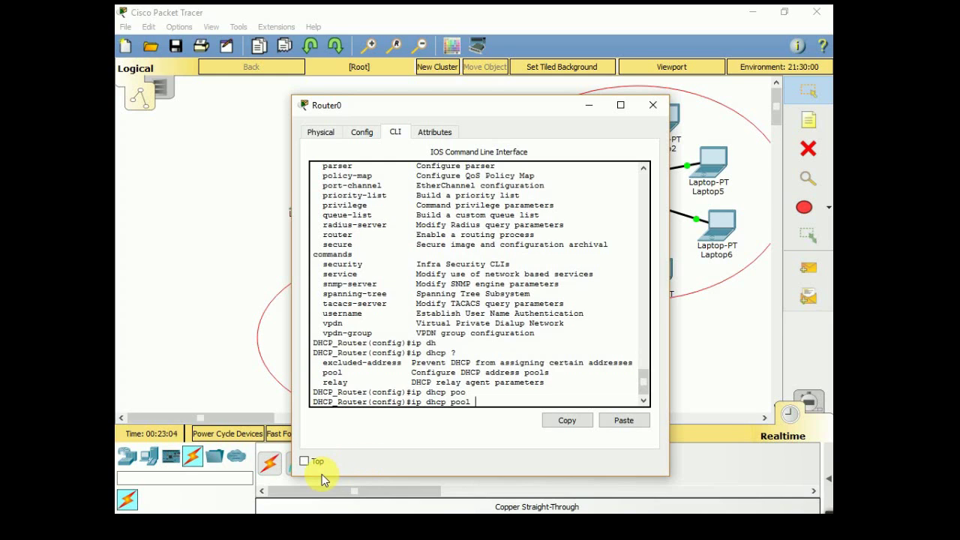
{"action": "type", "text": "CSE"}
{"action": "key", "text": "Return"}
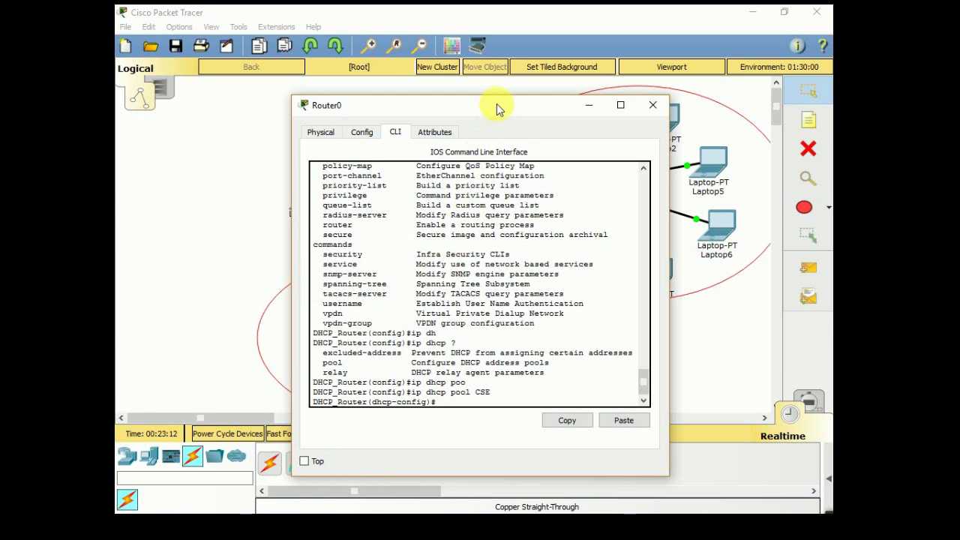
- Check the topology's subnets and set the CSE pool's network to 192.168.1.0 with mask 255.255.255.0
{"action": "left_click_drag", "start_coordinate": [500, 107], "coordinate": [783, 316]}
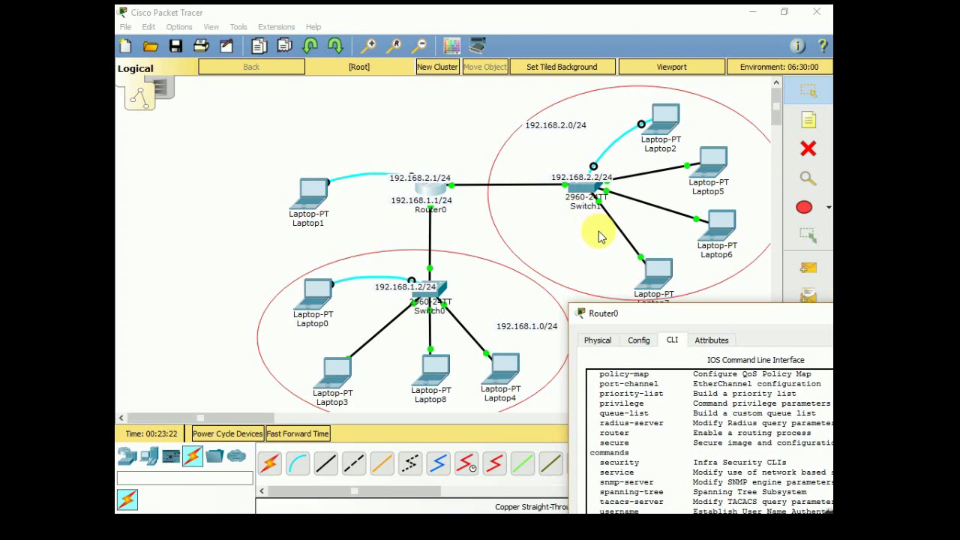
{"action": "left_click_drag", "start_coordinate": [646, 318], "coordinate": [455, 83]}
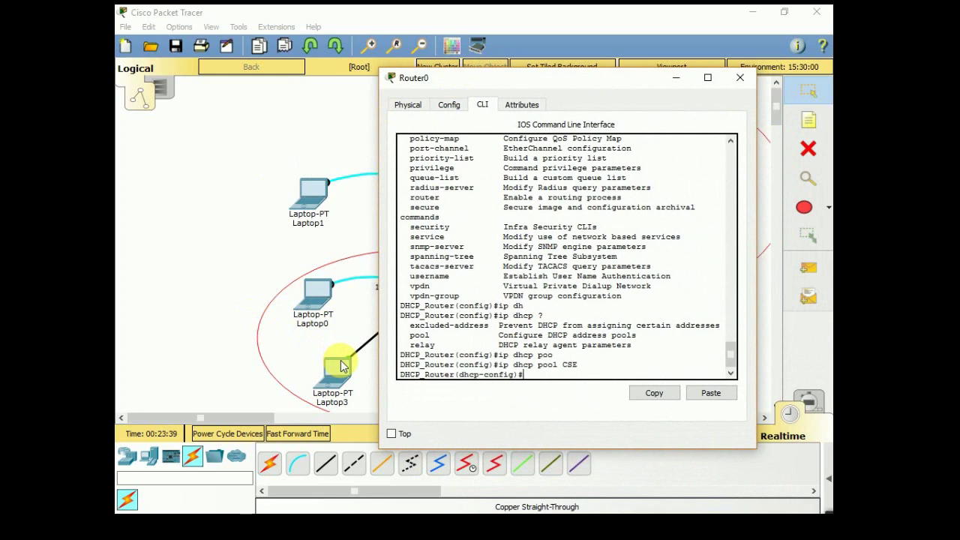
{"action": "left_click_drag", "start_coordinate": [417, 79], "coordinate": [348, 51]}
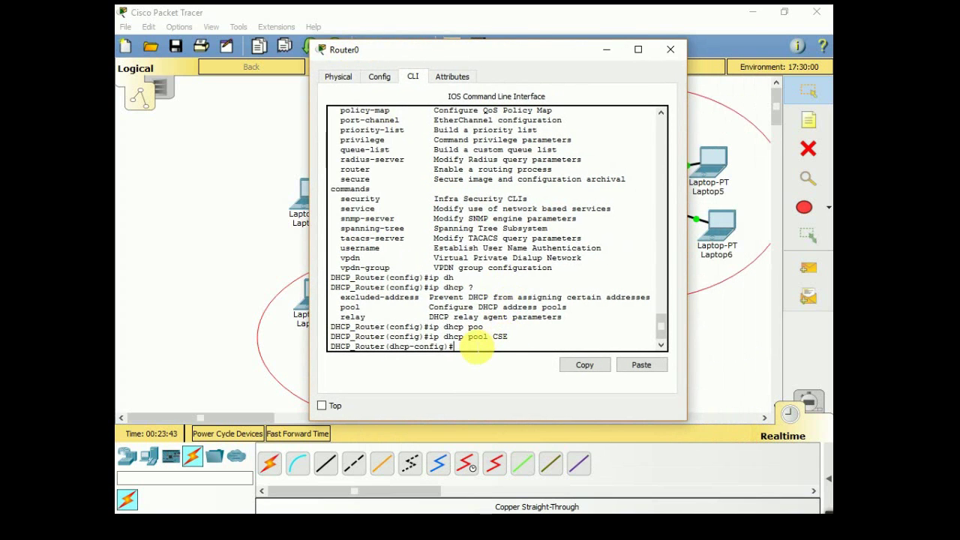
{"action": "type", "text": "net"}
{"action": "key", "text": "Tab"}
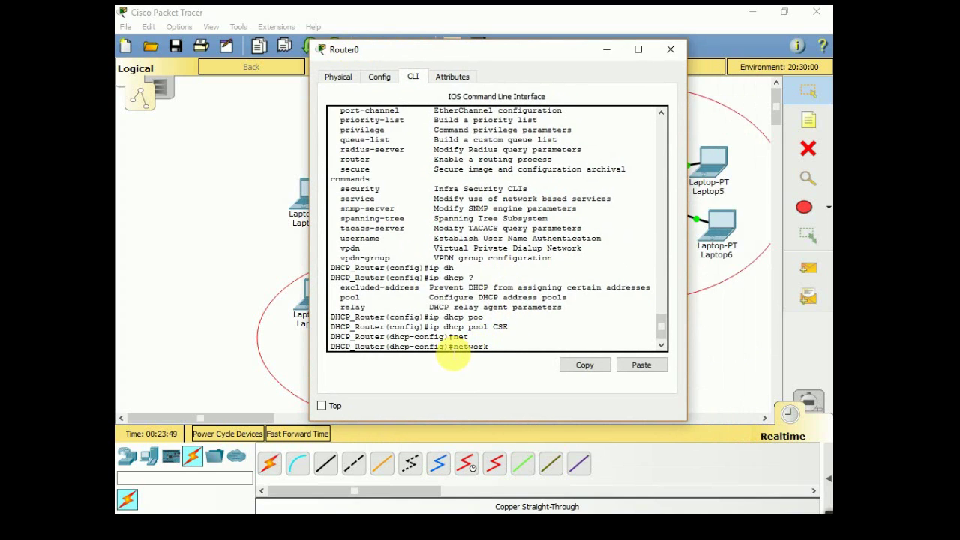
{"action": "type", "text": "192.168.1.0 255."}
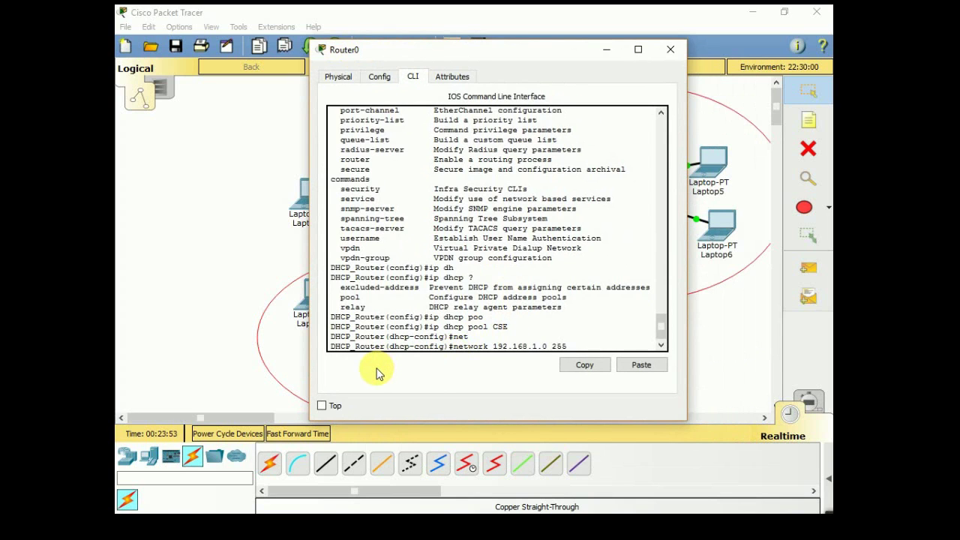
{"action": "type", "text": "2"}
{"action": "key", "text": "BackSpace"}
{"action": "type", "text": ".255.255.0"}
{"action": "key", "text": "Return"}
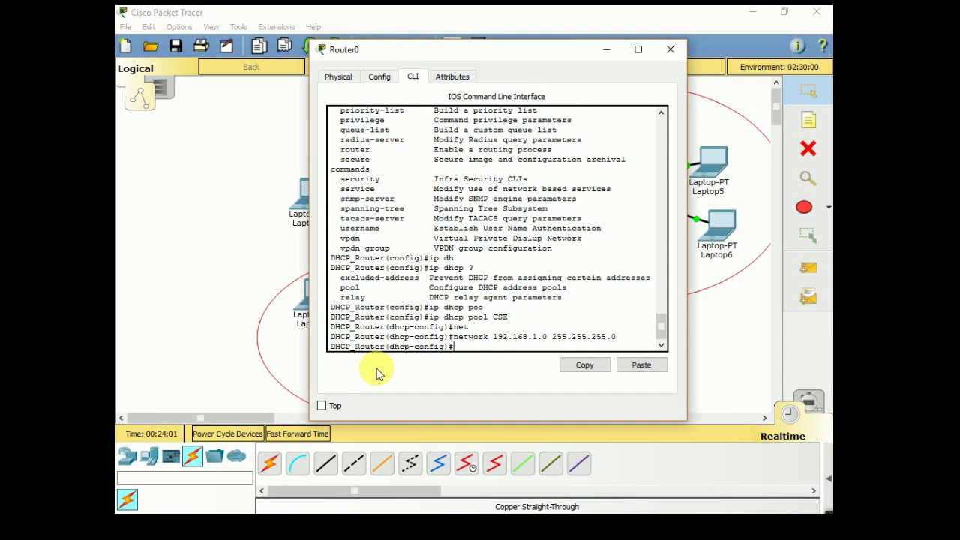
- Set the CSE pool's default router to 192.168.1.1 with the default-router command
{"action": "type", "text": "de"}
{"action": "key", "text": "Tab"}
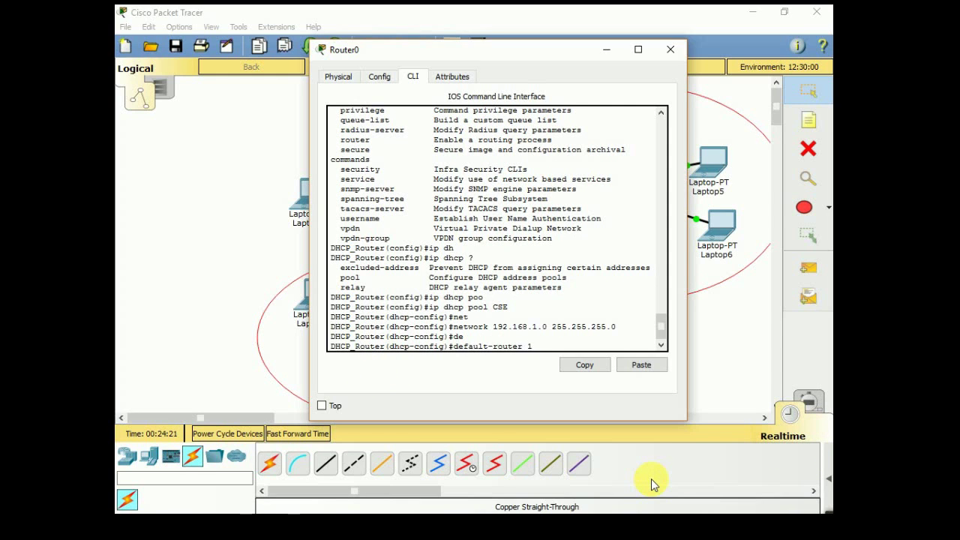
{"action": "type", "text": "92.168.1.1"}
{"action": "key", "text": "Return"}
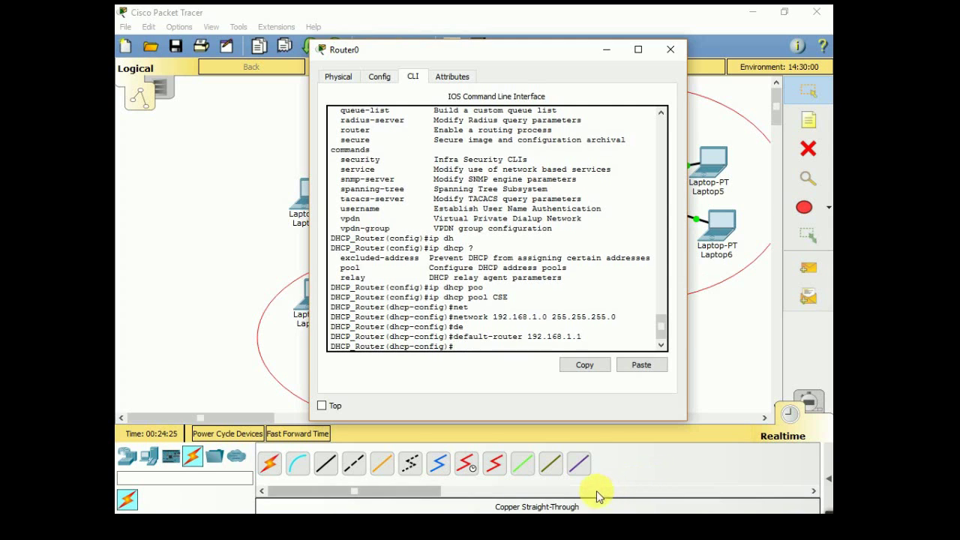
- Uncover the full topology to review the 192.168.1.0/24 subnet and return to Router0's command line
{"action": "mouse_move", "coordinate": [270, 529]}
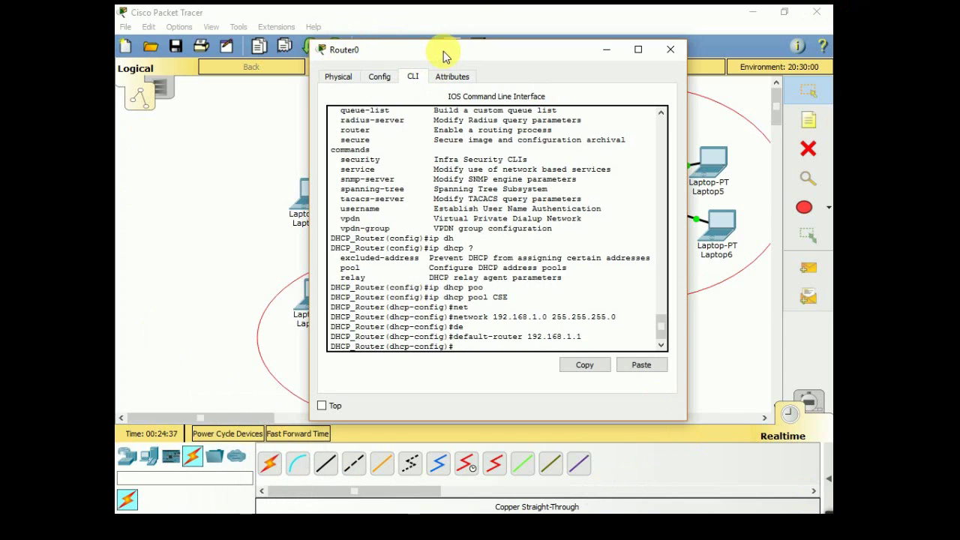
{"action": "left_click_drag", "start_coordinate": [443, 51], "coordinate": [202, 61]}
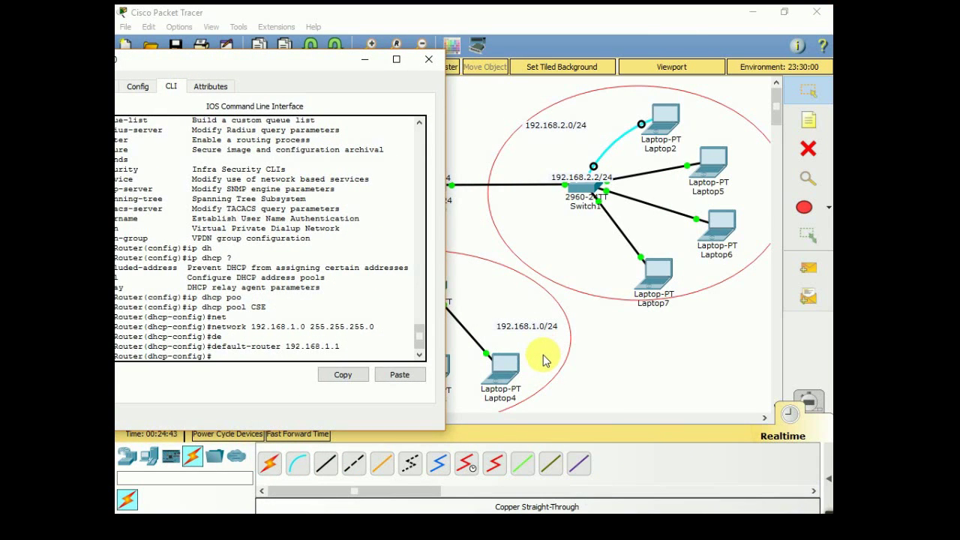
{"action": "left_click_drag", "start_coordinate": [195, 57], "coordinate": [116, 60]}
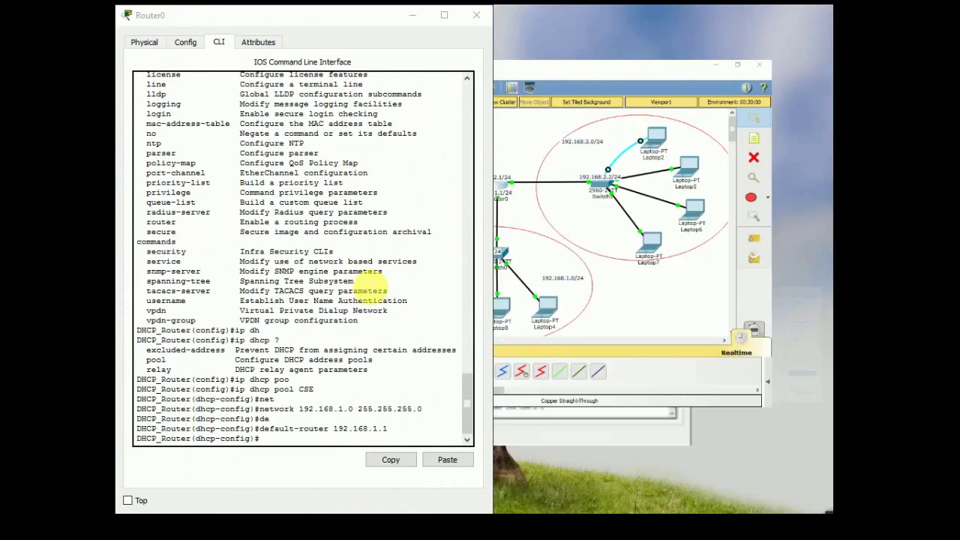
{"action": "left_click", "coordinate": [553, 180]}
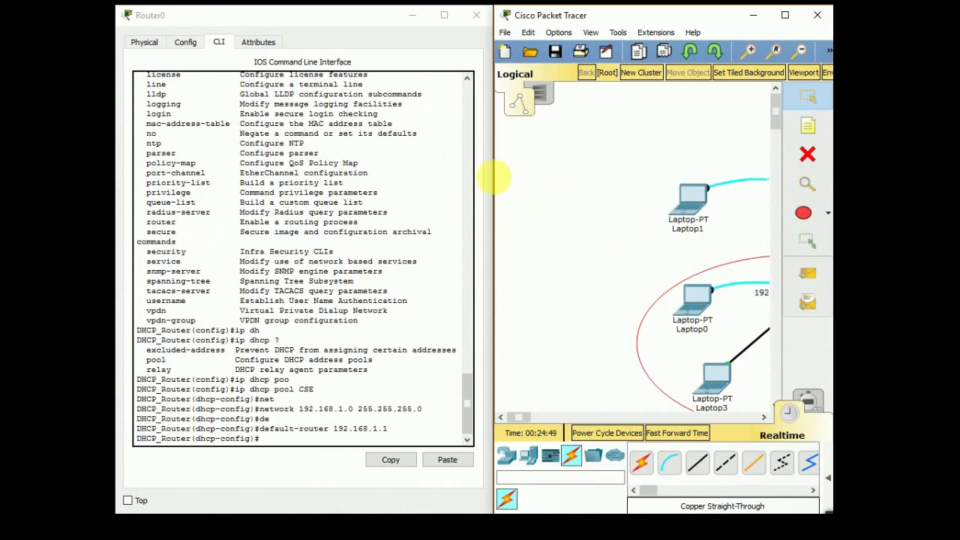
{"action": "left_click", "coordinate": [411, 15]}
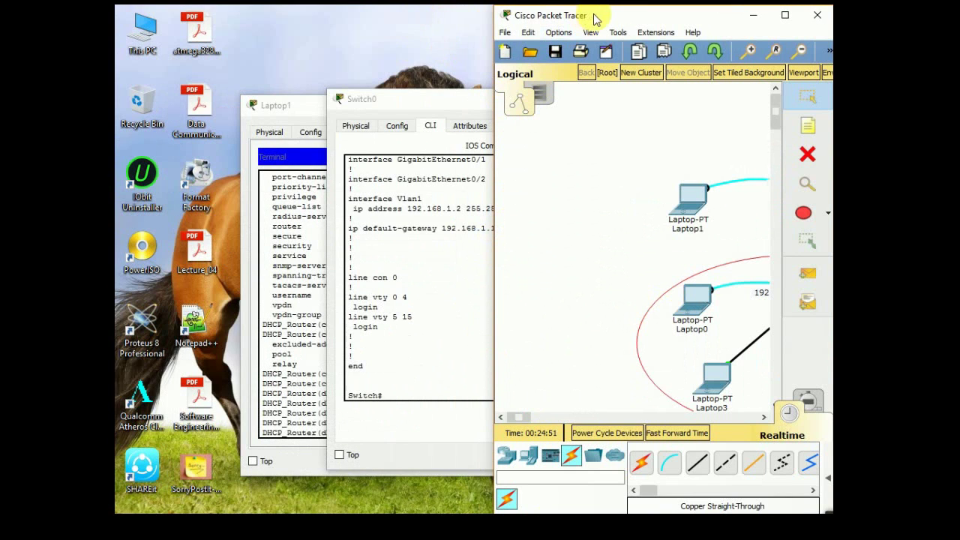
{"action": "left_click", "coordinate": [785, 15]}
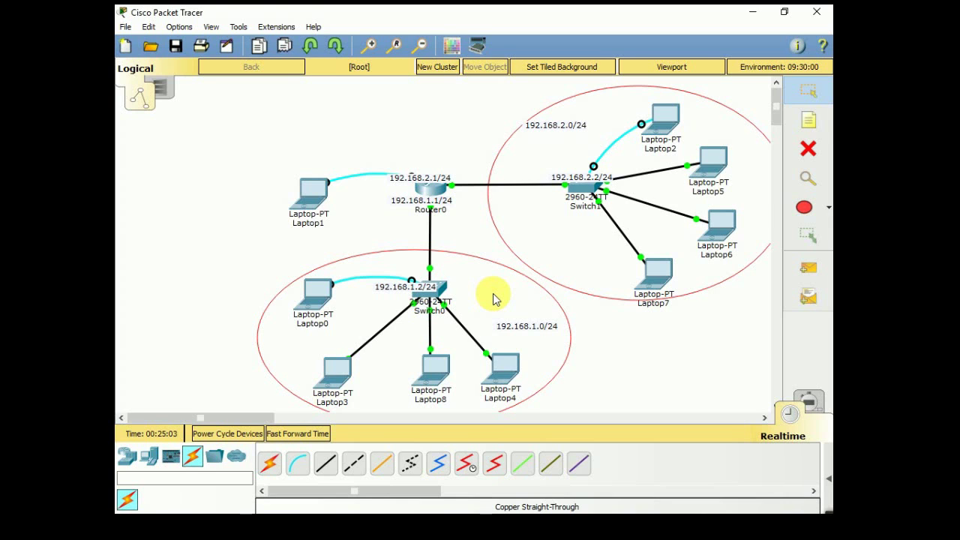
{"action": "left_click", "coordinate": [444, 300]}
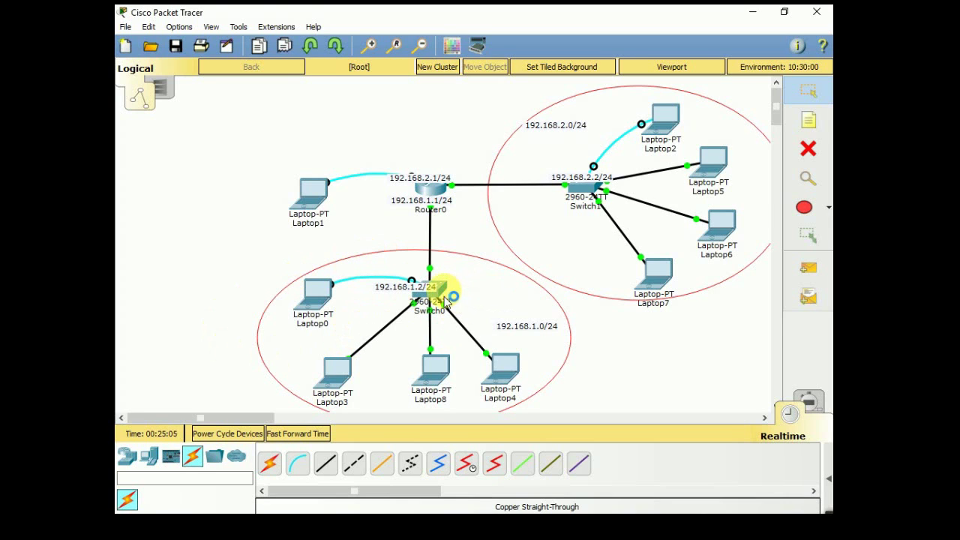
{"action": "left_click", "coordinate": [438, 189]}
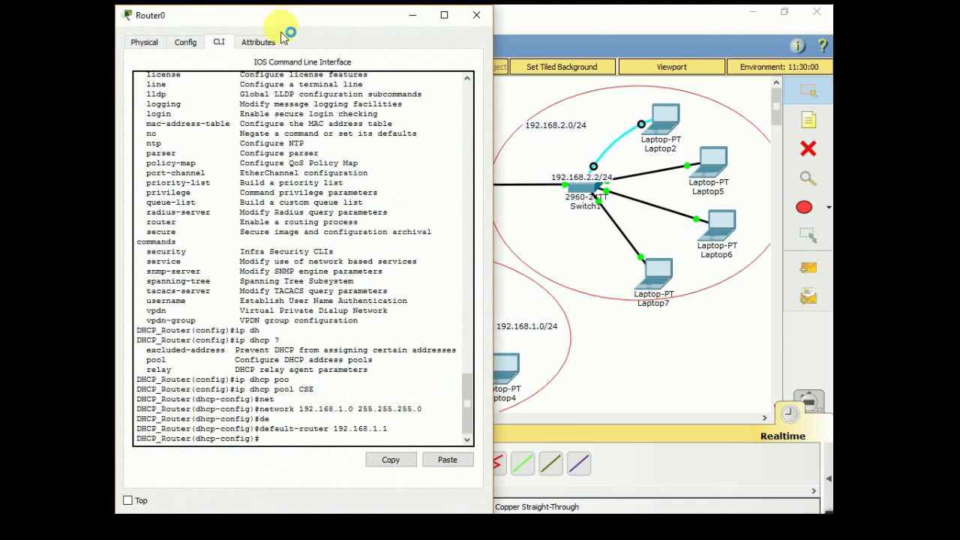
{"action": "left_click_drag", "start_coordinate": [286, 16], "coordinate": [508, 18]}
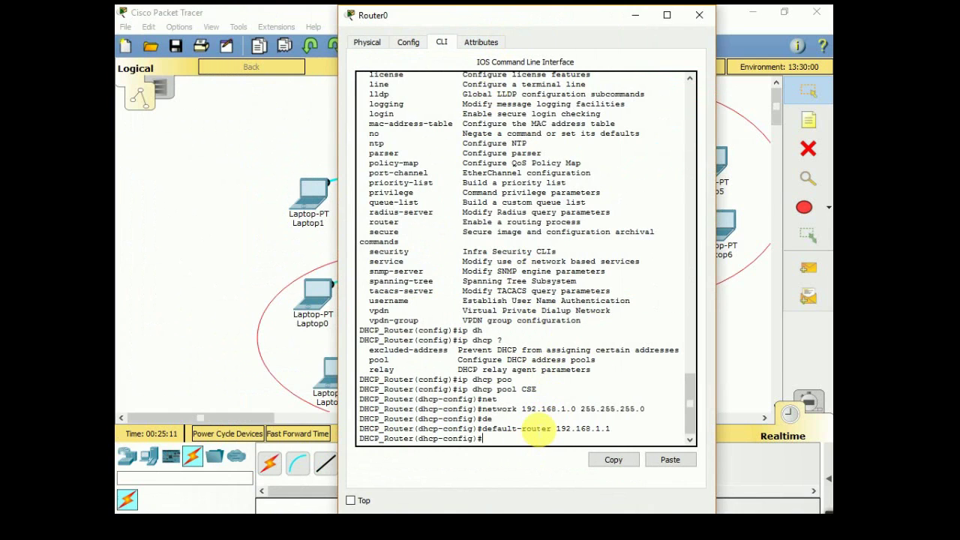
- List the DHCP pool options, set the CSE pool's DNS server to 8.8.8.8 and exit pool configuration mode
{"action": "type", "text": "?"}
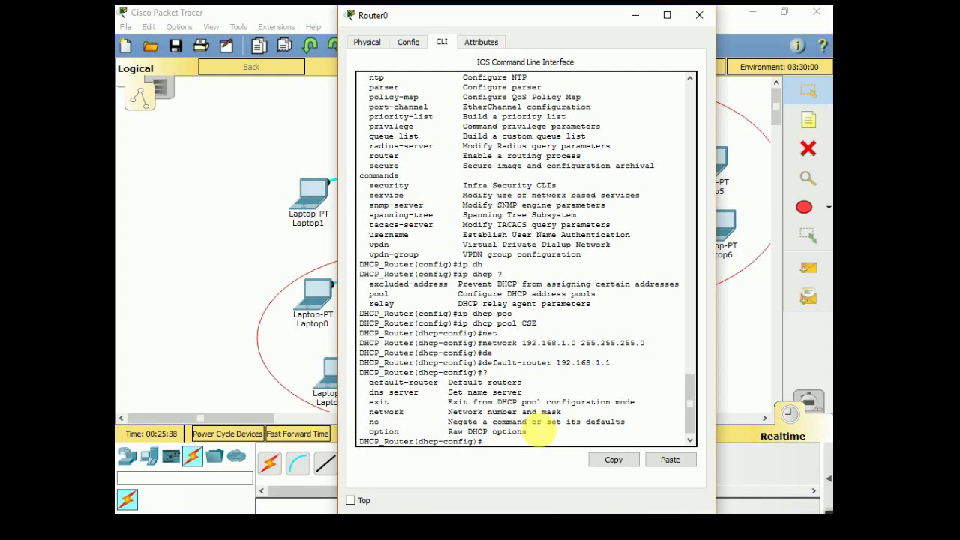
{"action": "type", "text": "dns"}
{"action": "key", "text": "Tab"}
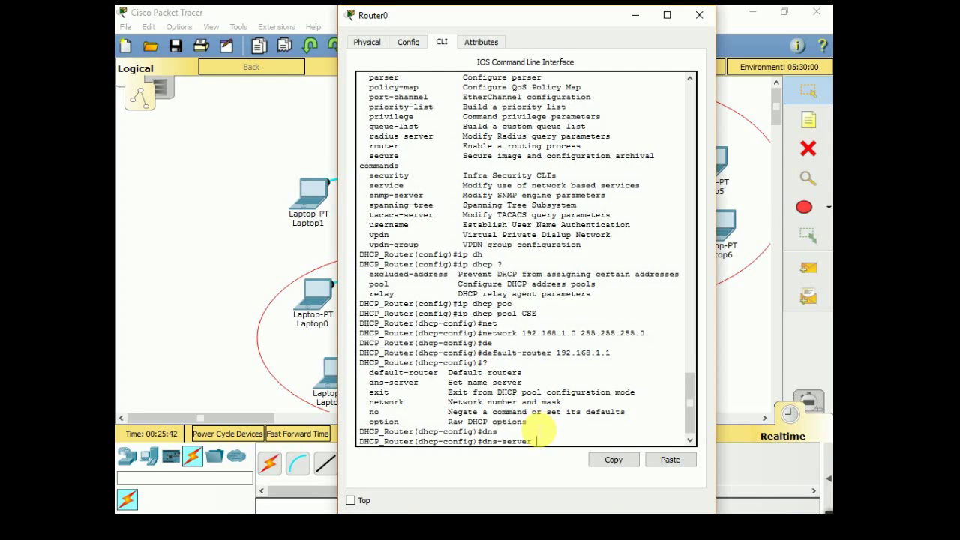
{"action": "type", "text": "8.8.8.8"}
{"action": "key", "text": "Return"}
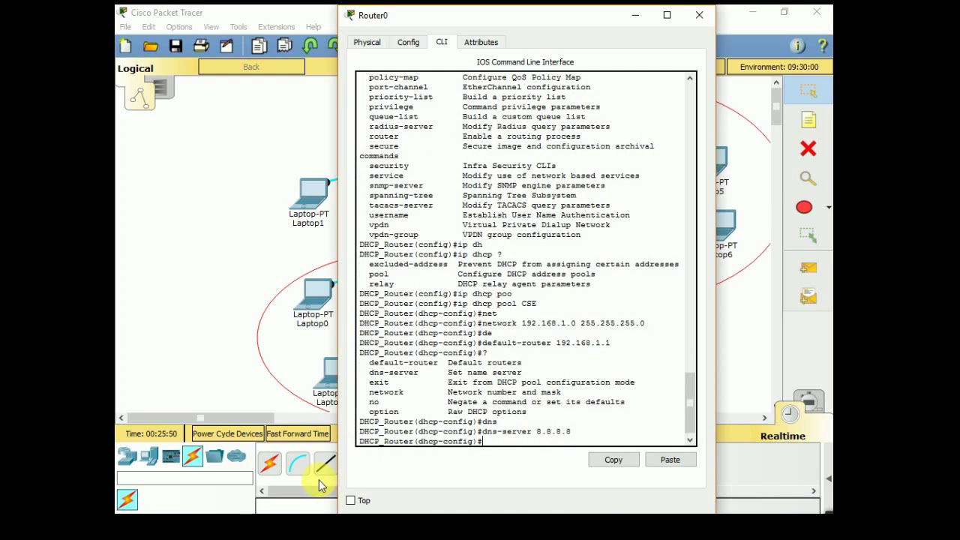
{"action": "type", "text": "exit"}
{"action": "key", "text": "Return"}
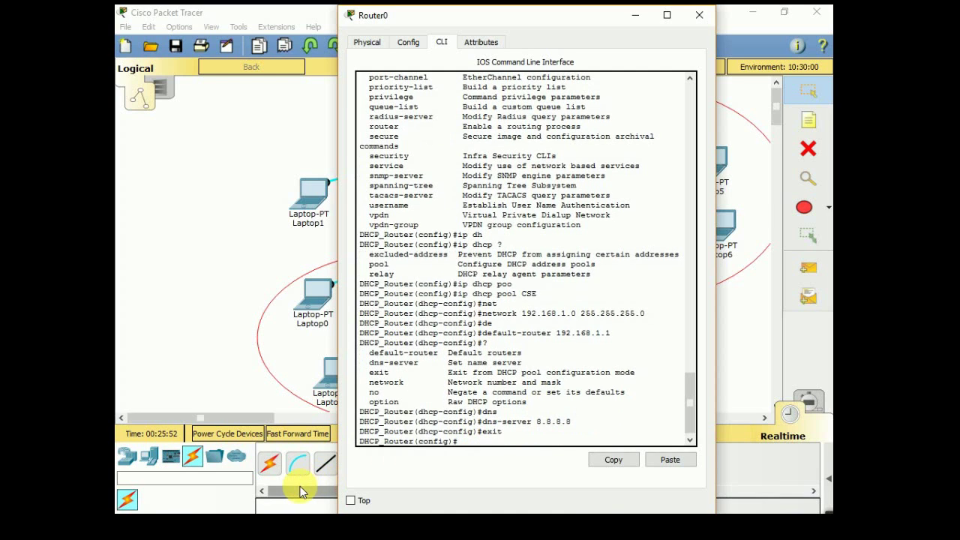
- List the router's available global configuration commands, page through them and quit the listing
{"action": "type", "text": "ip"}
{"action": "key", "text": "Return"}
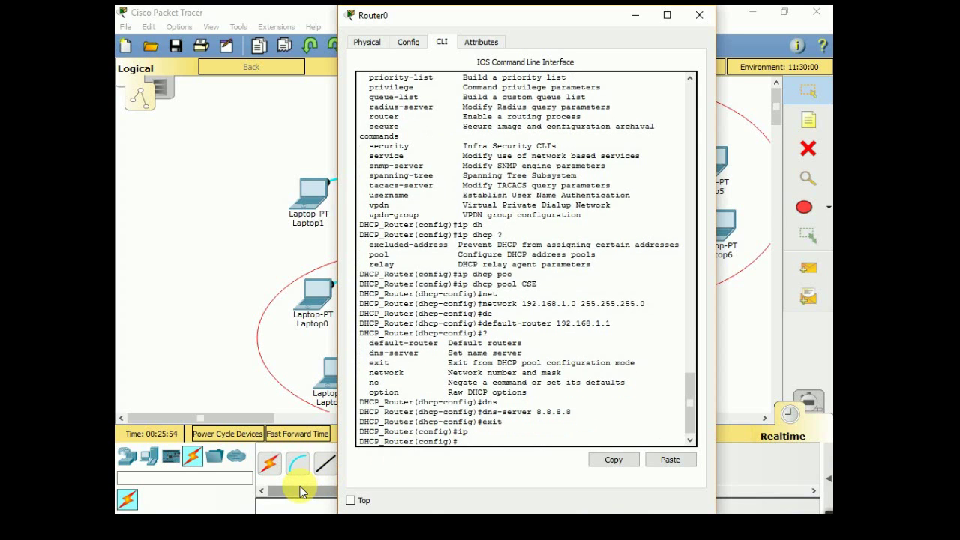
{"action": "type", "text": "?"}
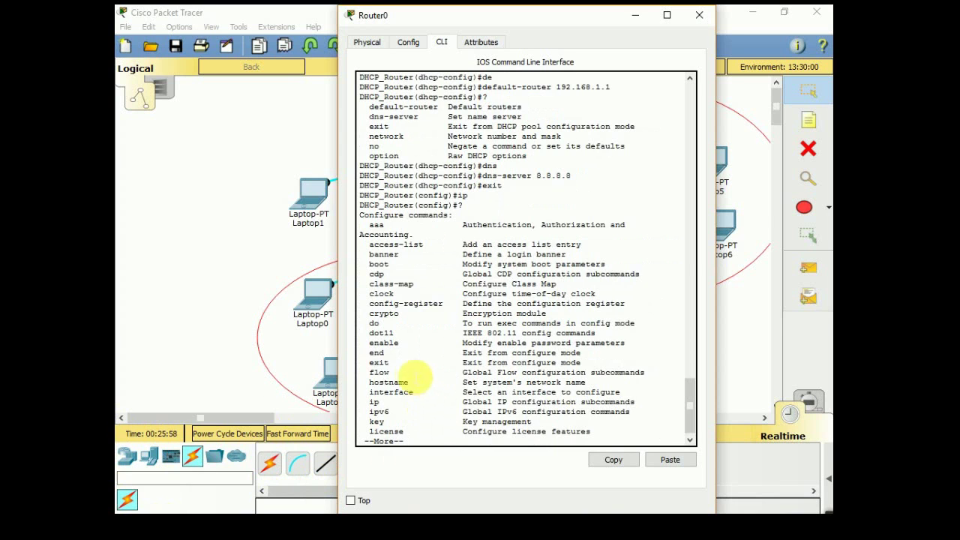
{"action": "key", "text": "space"}
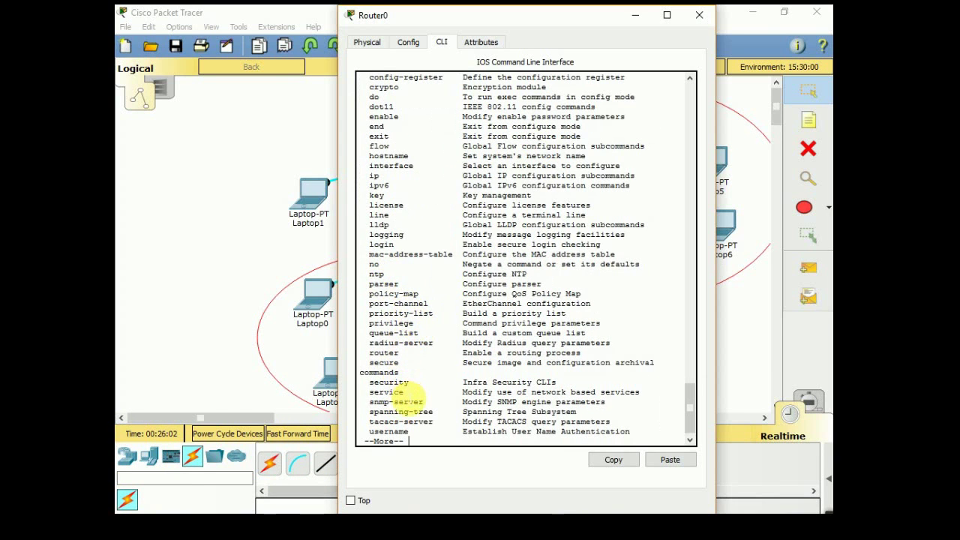
{"action": "type", "text": "qp"}
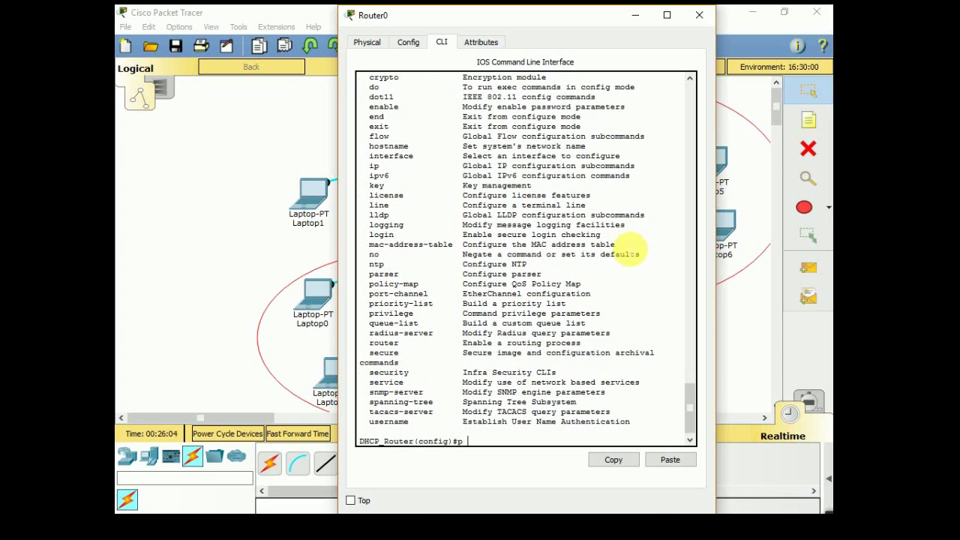
- Try to exclude the DHCP addresses 192.168.1.1-192.168.1.10 with ip dhcp excluded-address, and widen the router window
{"action": "key", "text": "BackSpace"}
{"action": "type", "text": "ip"}
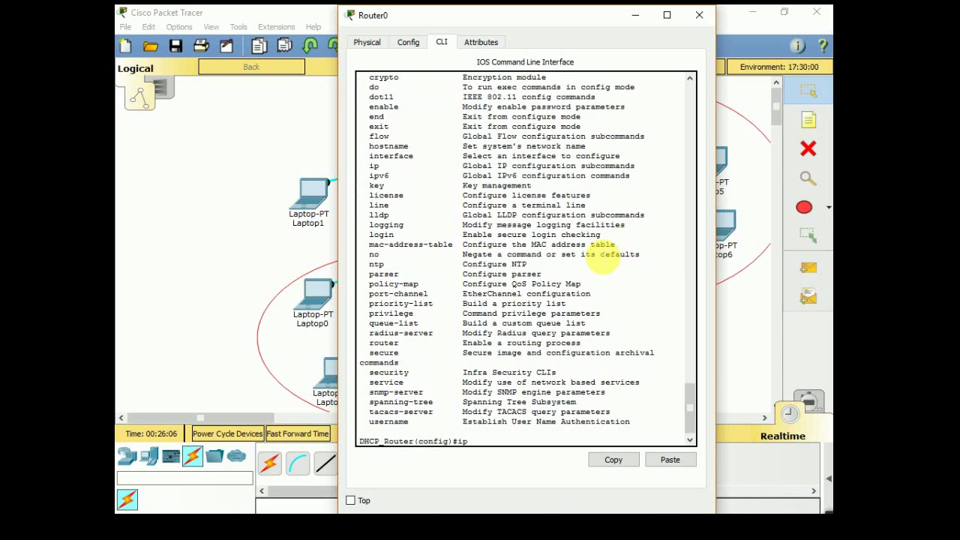
{"action": "type", "text": " dh"}
{"action": "key", "text": "Tab"}
{"action": "key", "text": "Tab"}
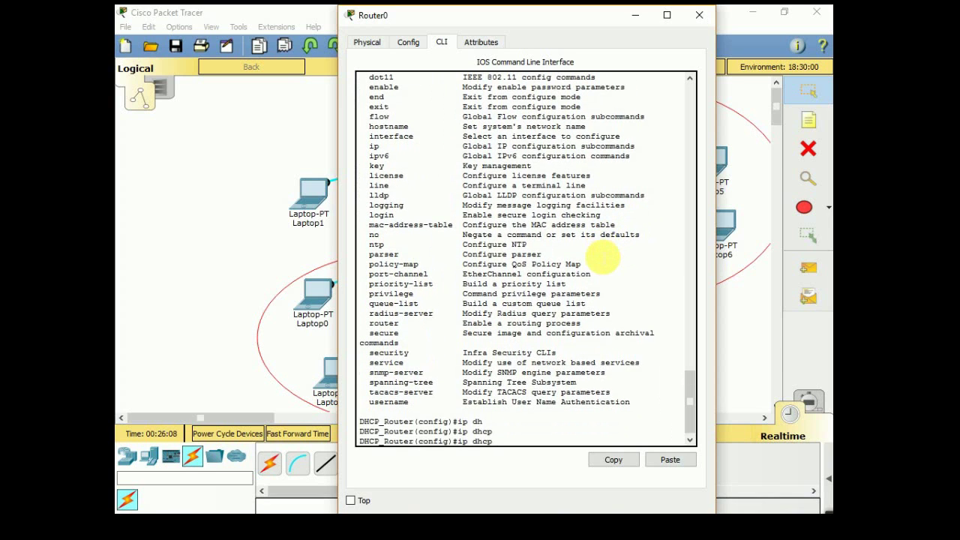
{"action": "type", "text": "exc"}
{"action": "key", "text": "Tab"}
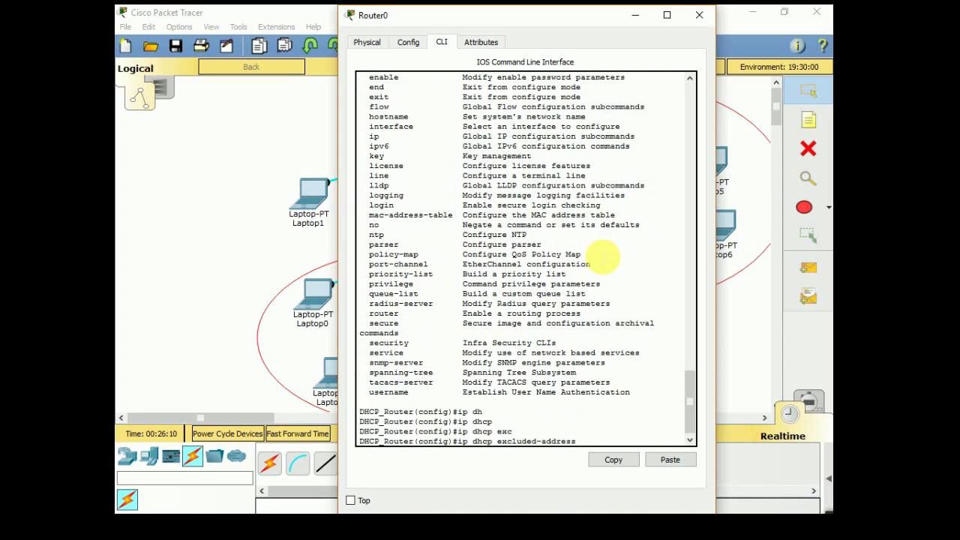
{"action": "type", "text": "192.168.1.1"}
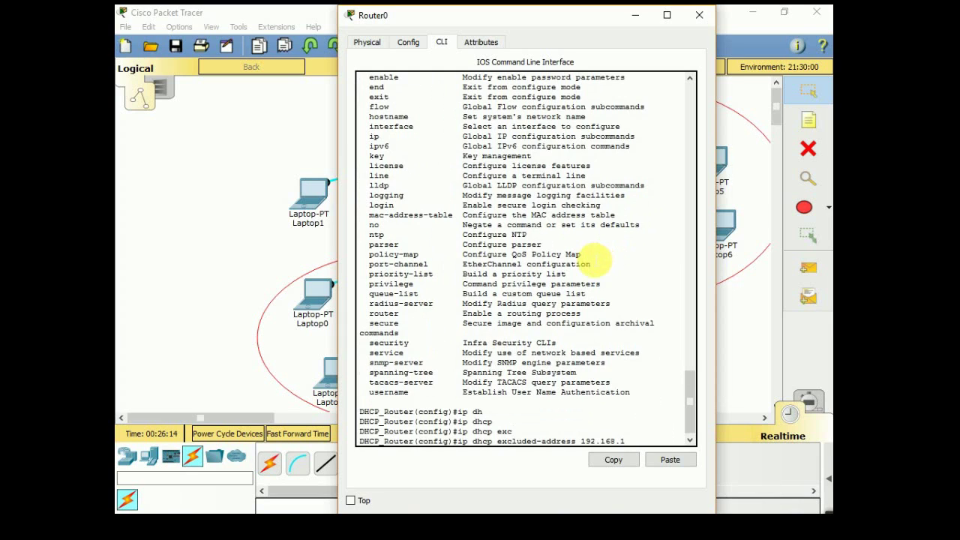
{"action": "type", "text": "-"}
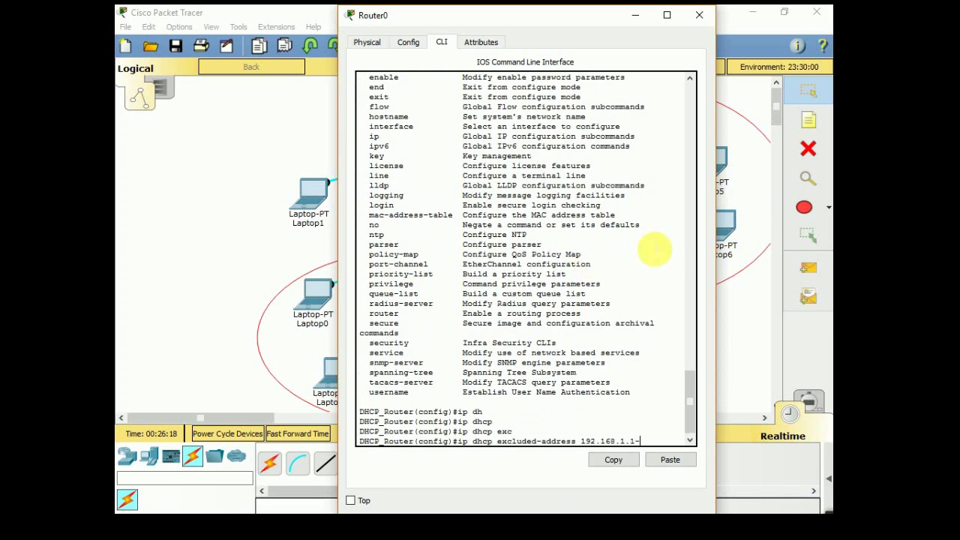
{"action": "type", "text": "192.1"}
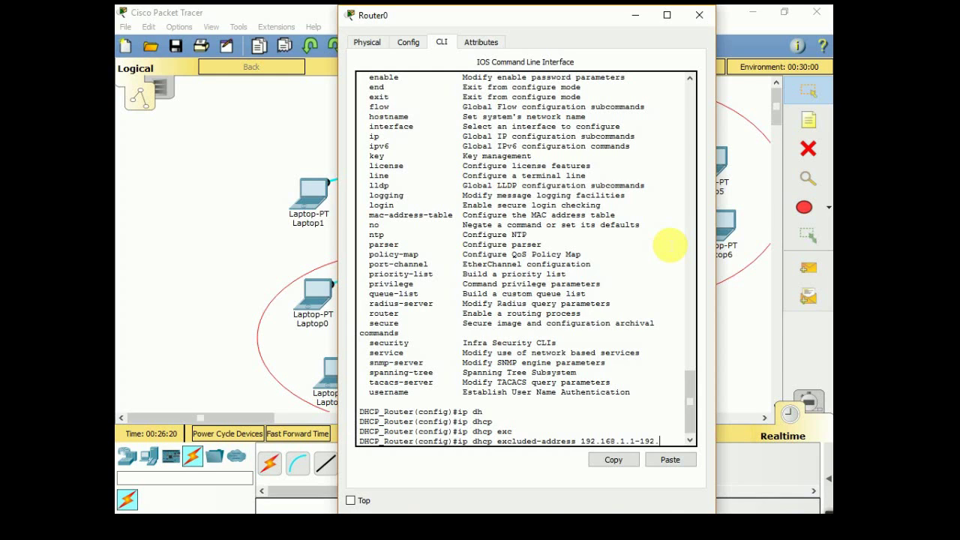
{"action": "type", "text": "68.1.10"}
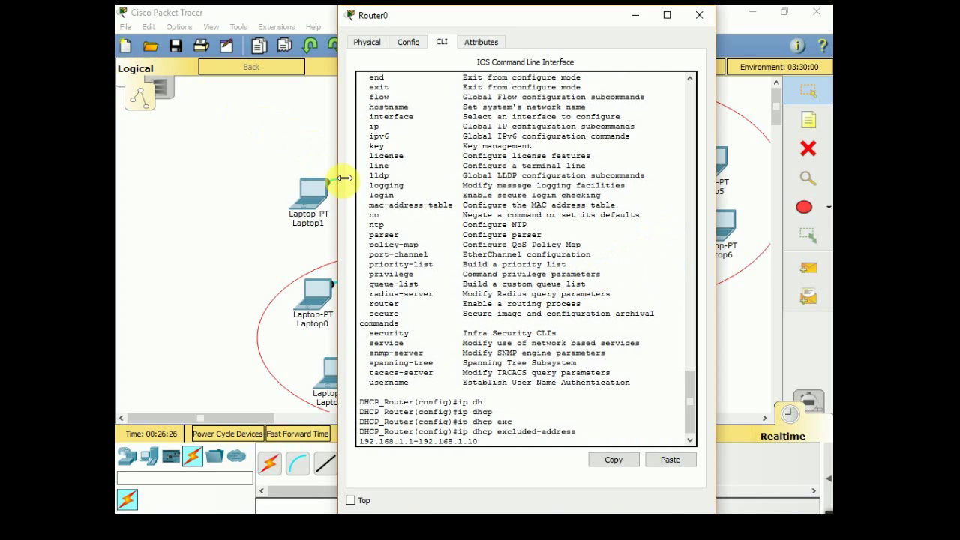
{"action": "left_click_drag", "start_coordinate": [338, 180], "coordinate": [168, 182]}
{"action": "key", "text": "Return"}
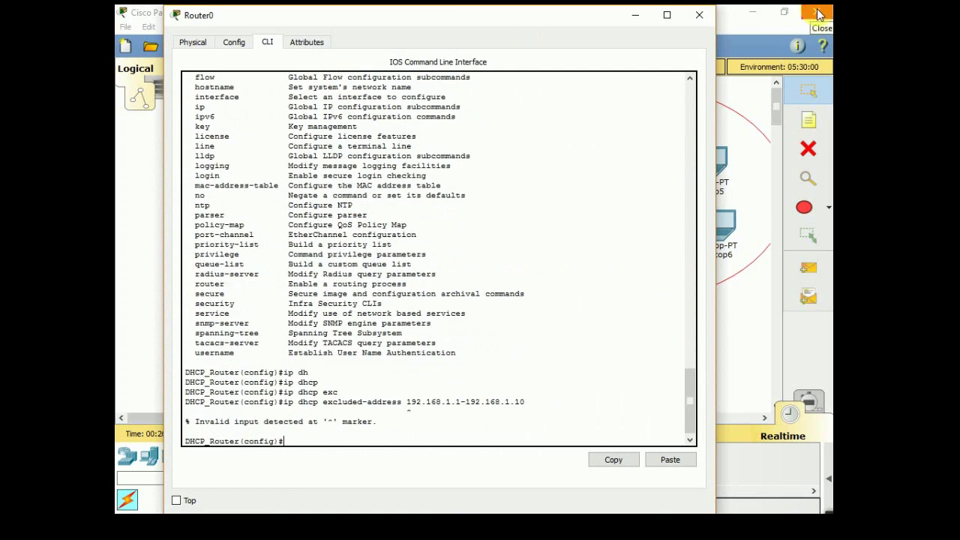
- Try the excluded-address command again with spaces around the hyphen, as 192.168.1.1 - 192.168.1.10
{"action": "key", "text": "Up"}
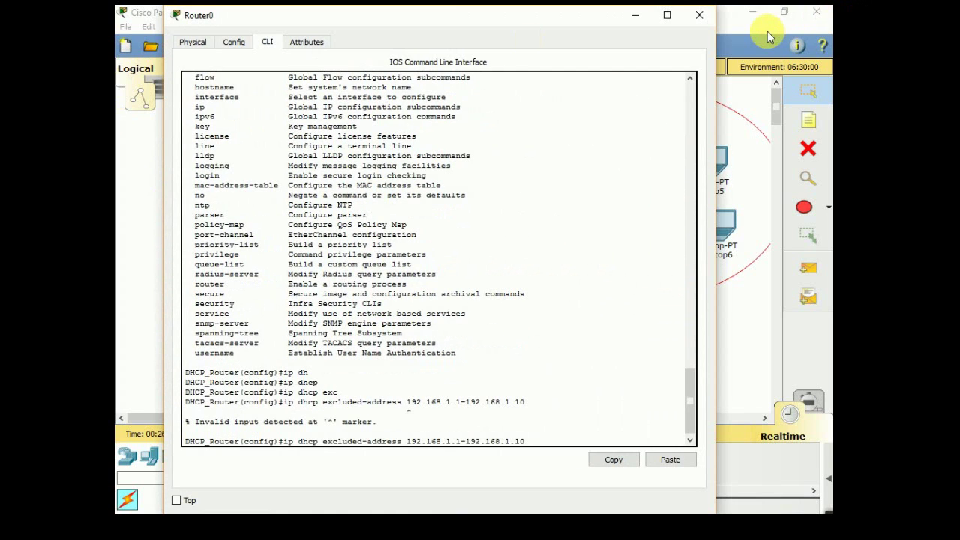
{"action": "key", "text": "Left"}
{"action": "key", "text": "Left"}
{"action": "key", "text": "Left"}
{"action": "key", "text": "Left"}
{"action": "key", "text": "Left"}
{"action": "key", "text": "Left"}
{"action": "key", "text": "Left"}
{"action": "key", "text": "Left"}
{"action": "key", "text": "Left"}
{"action": "key", "text": "Left"}
{"action": "key", "text": "Right"}
{"action": "key", "text": "Return"}
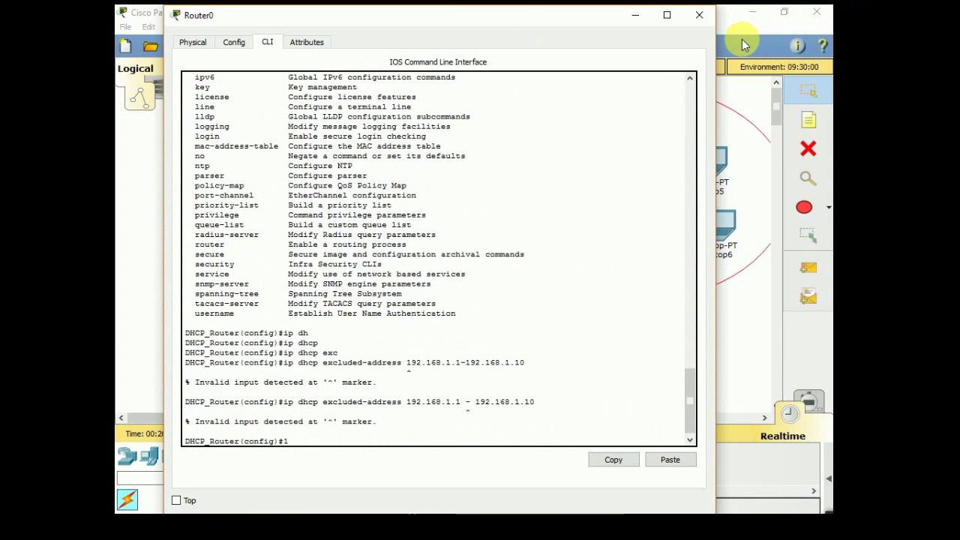
- Try the excluded-address command with a space only after the hyphen, as 192.168.1.1- 192.168.1.10
{"action": "key", "text": "Up"}
{"action": "key", "text": "Left"}
{"action": "key", "text": "Left"}
{"action": "key", "text": "Left"}
{"action": "key", "text": "Left"}
{"action": "key", "text": "Left"}
{"action": "key", "text": "Left"}
{"action": "key", "text": "Left"}
{"action": "key", "text": "Left"}
{"action": "key", "text": "Left"}
{"action": "key", "text": "Left"}
{"action": "key", "text": "Left"}
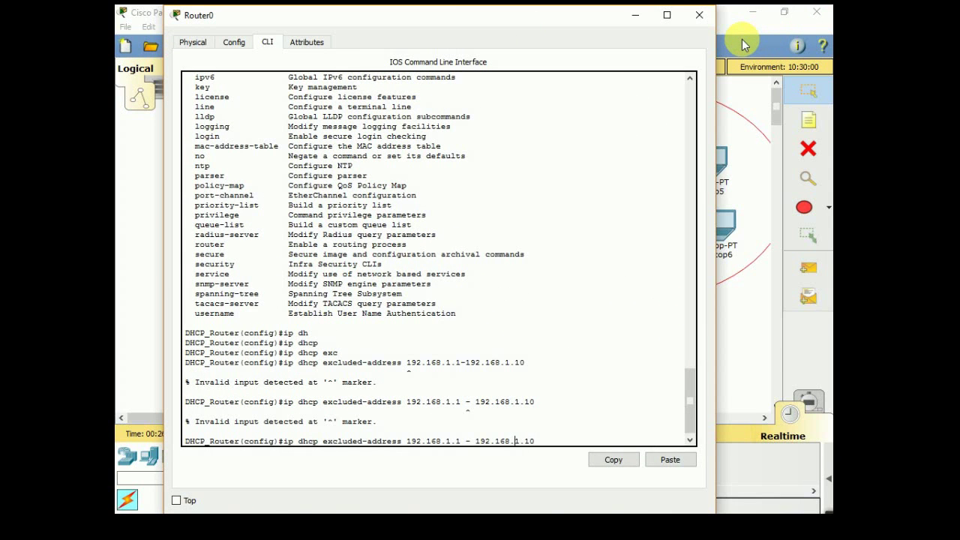
{"action": "key", "text": "Left"}
{"action": "key", "text": "Left"}
{"action": "key", "text": "Left"}
{"action": "key", "text": "BackSpace"}
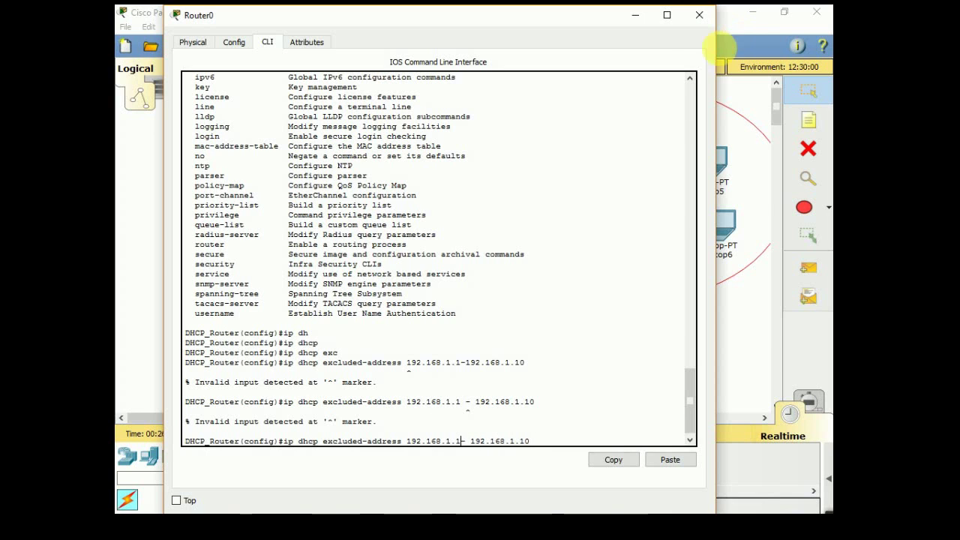
{"action": "key", "text": "Return"}
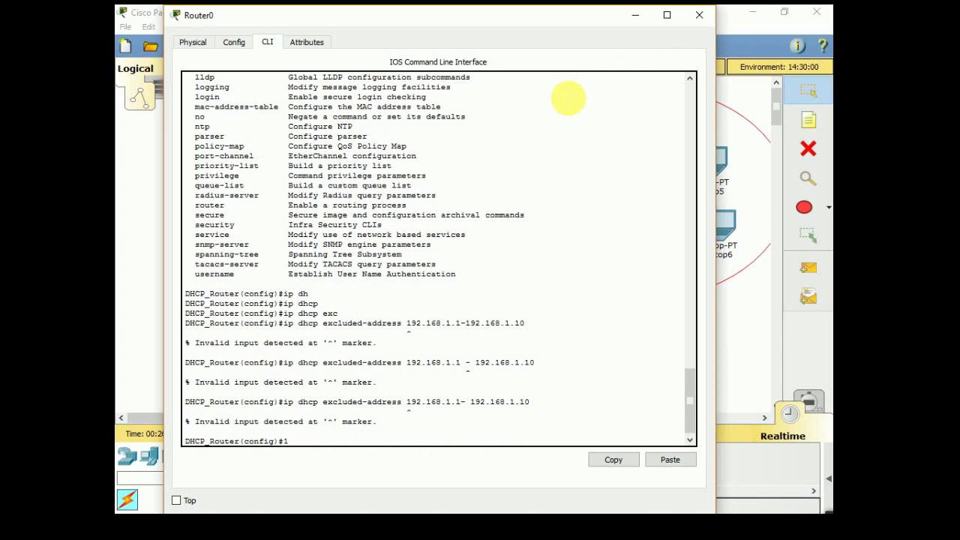
- Exclude the single address 192.168.1.1 from DHCP assignment with ip dhcp excluded-address
{"action": "key", "text": "Up"}
{"action": "key", "text": "BackSpace"}
{"action": "key", "text": "BackSpace"}
{"action": "key", "text": "BackSpace"}
{"action": "key", "text": "BackSpace"}
{"action": "key", "text": "BackSpace"}
{"action": "key", "text": "BackSpace"}
{"action": "key", "text": "BackSpace"}
{"action": "key", "text": "BackSpace"}
{"action": "key", "text": "BackSpace"}
{"action": "key", "text": "BackSpace"}
{"action": "key", "text": "BackSpace"}
{"action": "key", "text": "BackSpace"}
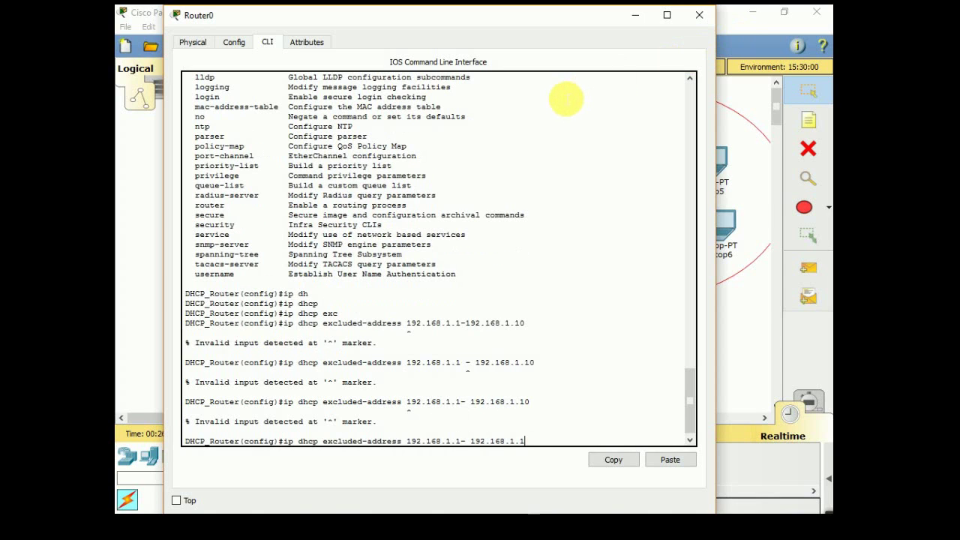
{"action": "key", "text": "Return"}
{"action": "key", "text": "Up"}
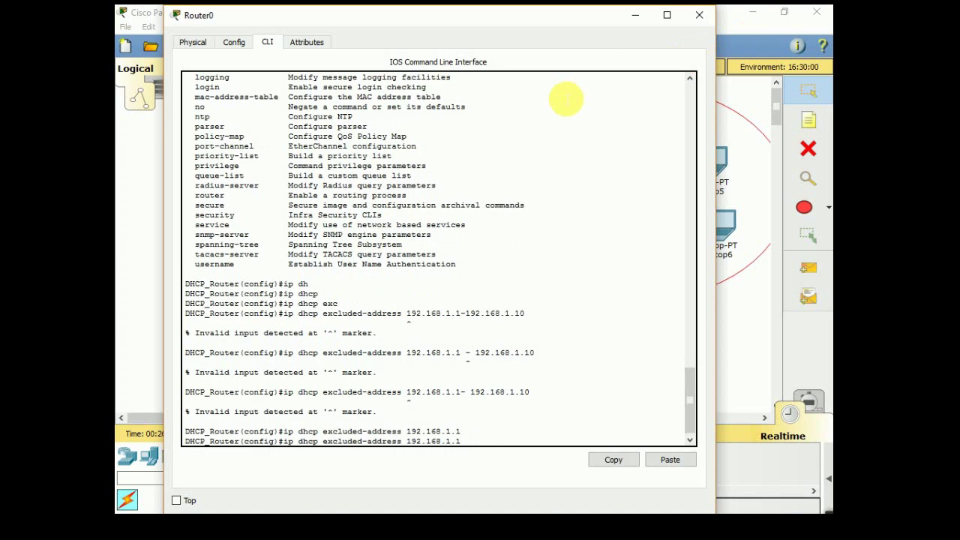
{"action": "key", "text": "Return"}
- Check what can follow the first excluded address and exclude the DHCP range 192.168.1.1 192.168.1.10
{"action": "key", "text": "Up"}
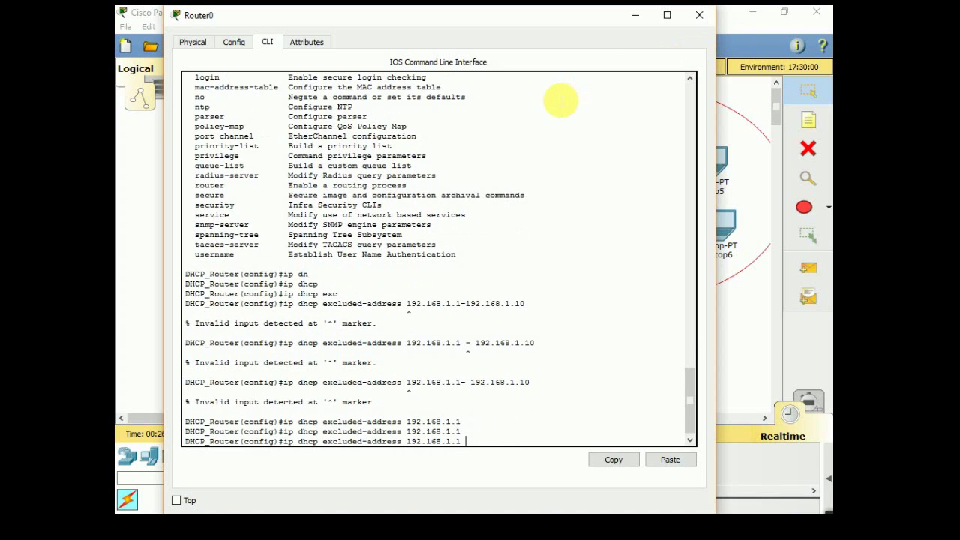
{"action": "type", "text": "?"}
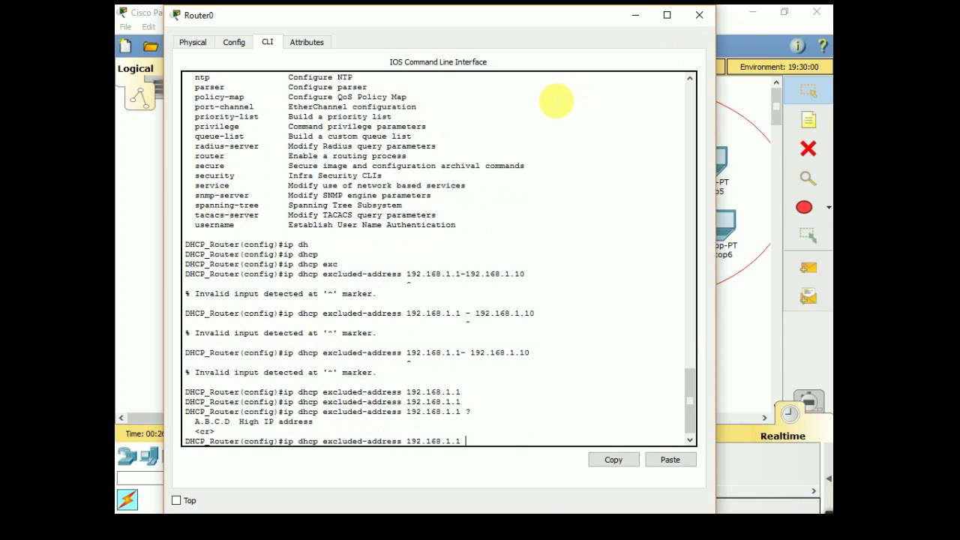
{"action": "type", "text": "192.168"}
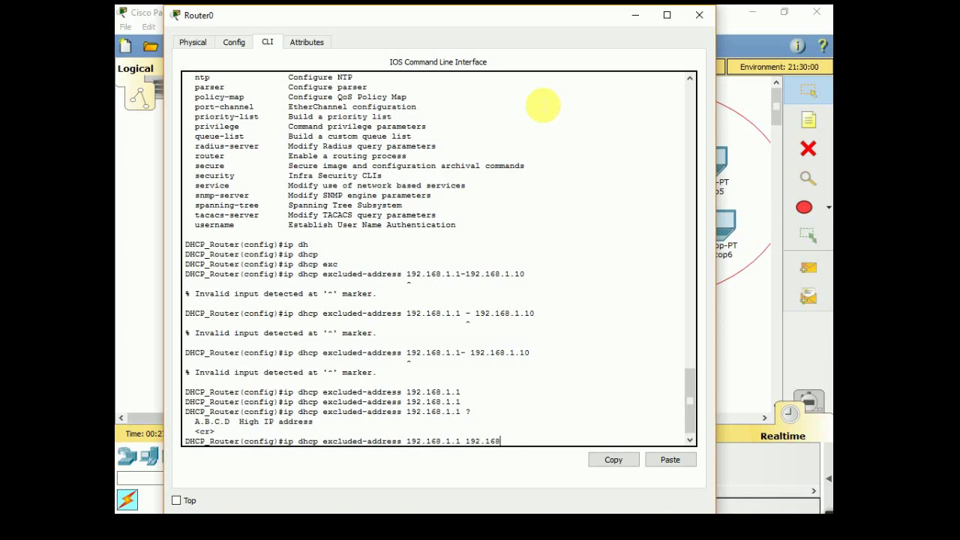
{"action": "type", "text": ".1.10"}
{"action": "key", "text": "Return"}
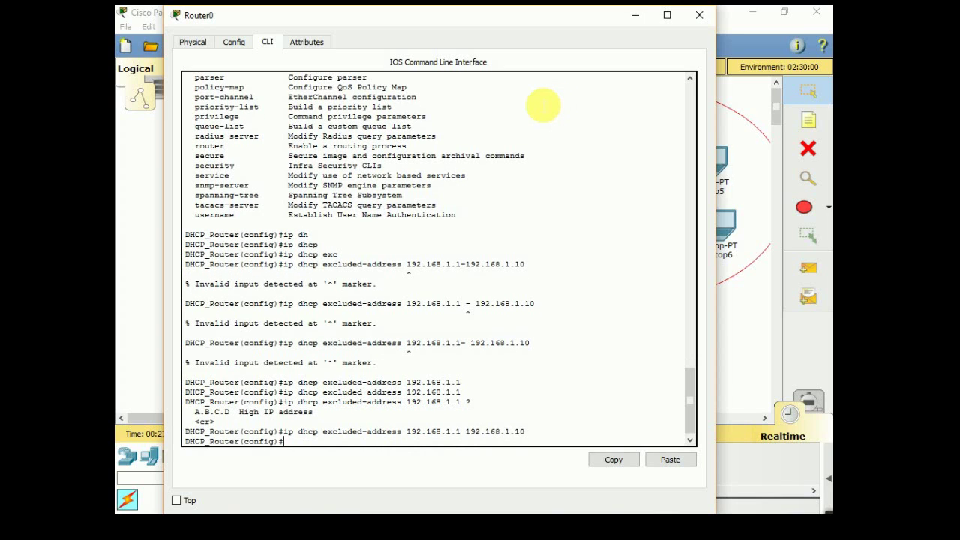
- Exit global configuration mode on the router and re-enter it with conf t
{"action": "type", "text": "exit"}
{"action": "key", "text": "Return"}
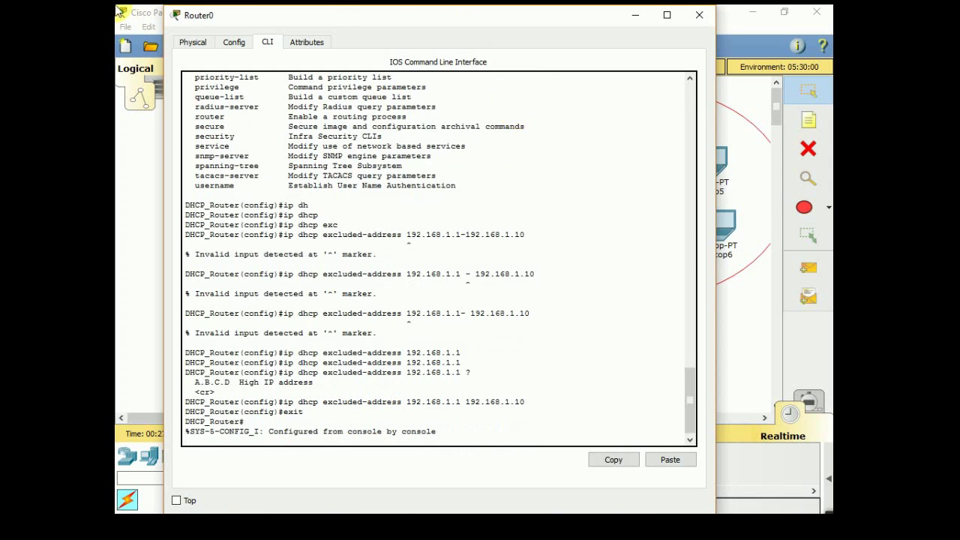
{"action": "type", "text": "7"}
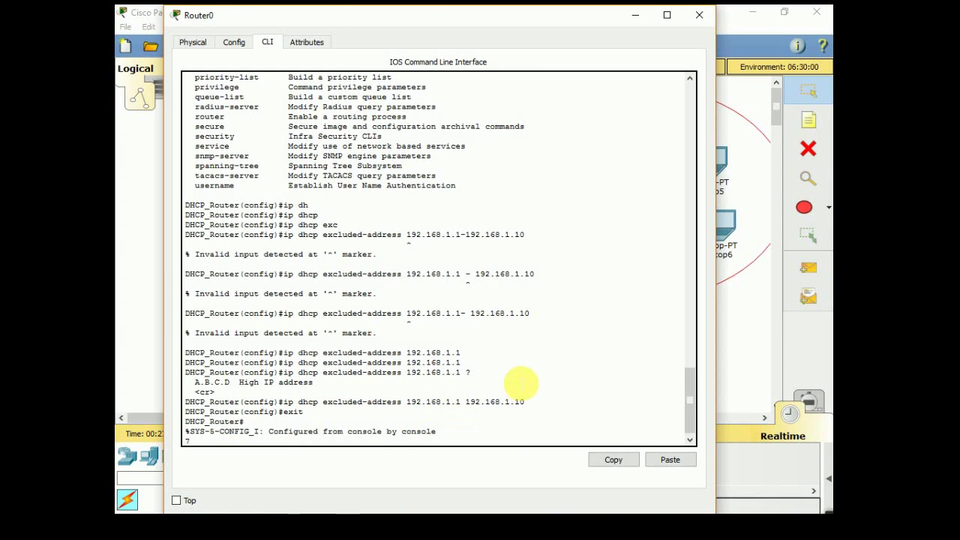
{"action": "key", "text": "Return"}
{"action": "type", "text": "conf t"}
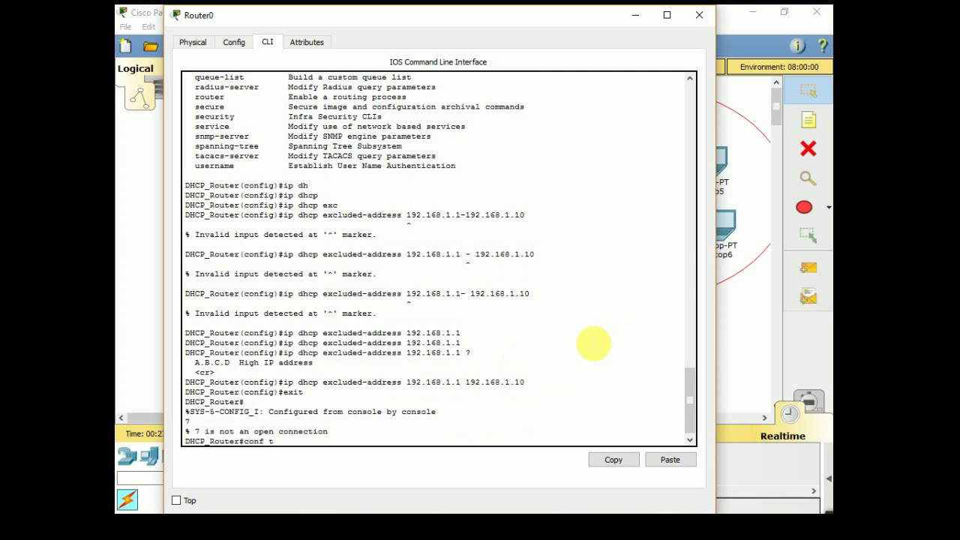
{"action": "key", "text": "Return"}
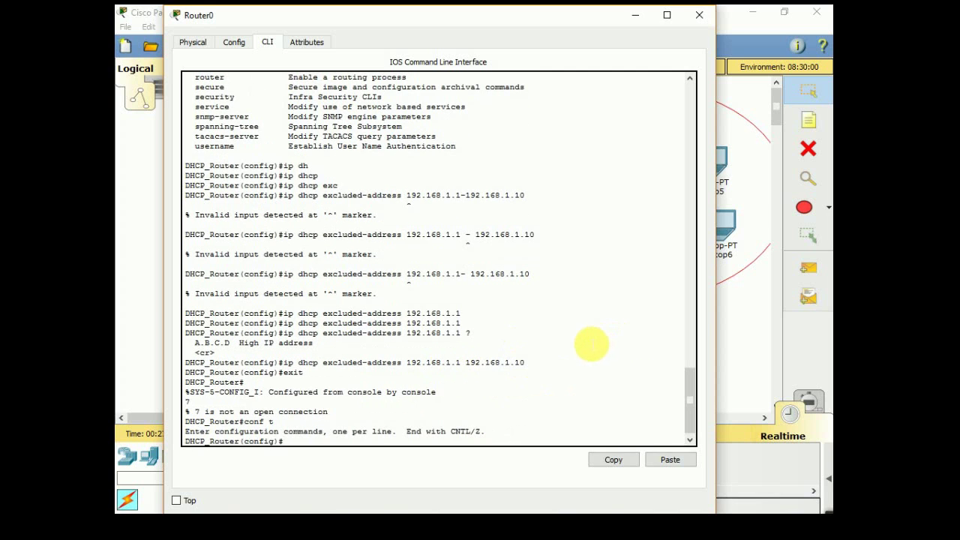
- Reopen the CSE pool's DHCP configuration by recalling the command ip dhcp pool CSE
{"action": "type", "text": "ip dhcp excluded-address 192.168.1.1 - 192.168.1.10"}
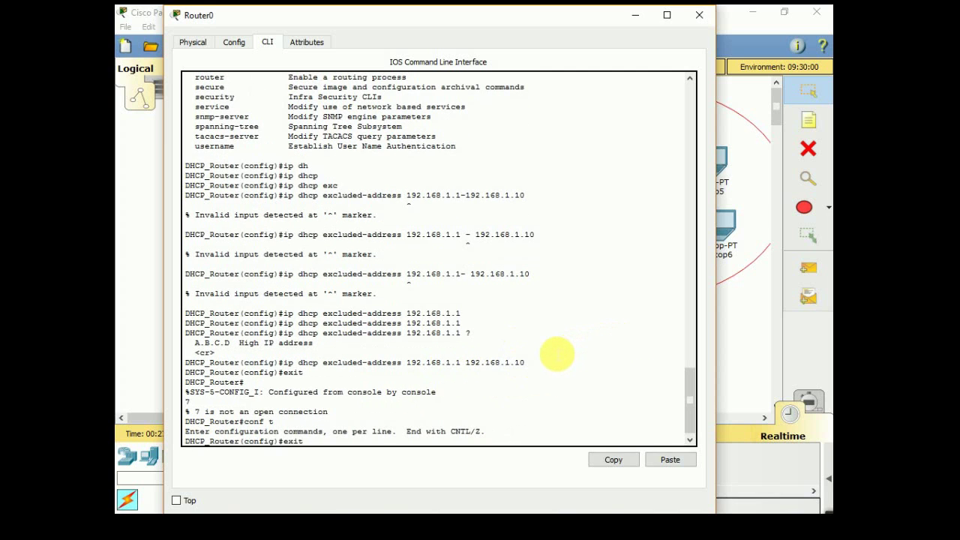
{"action": "key", "text": "BackSpace"}
{"action": "key", "text": "BackSpace"}
{"action": "key", "text": "BackSpace"}
{"action": "key", "text": "BackSpace"}
{"action": "key", "text": "BackSpace"}
{"action": "key", "text": "BackSpace"}
{"action": "key", "text": "BackSpace"}
{"action": "key", "text": "BackSpace"}
{"action": "key", "text": "BackSpace"}
{"action": "key", "text": "BackSpace"}
{"action": "key", "text": "BackSpace"}
{"action": "key", "text": "BackSpace"}
{"action": "key", "text": "BackSpace"}
{"action": "key", "text": "BackSpace"}
{"action": "key", "text": "BackSpace"}
{"action": "key", "text": "BackSpace"}
{"action": "key", "text": "BackSpace"}
{"action": "key", "text": "BackSpace"}
{"action": "key", "text": "BackSpace"}
{"action": "key", "text": "BackSpace"}
{"action": "type", "text": "default-router 192.168.1.1"}
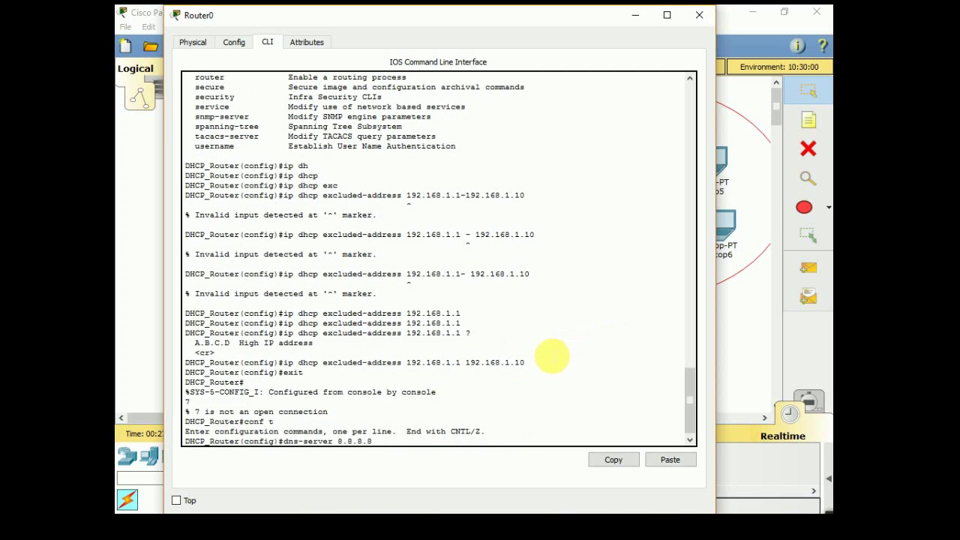
{"action": "key", "text": "Up"}
{"action": "key", "text": "Up"}
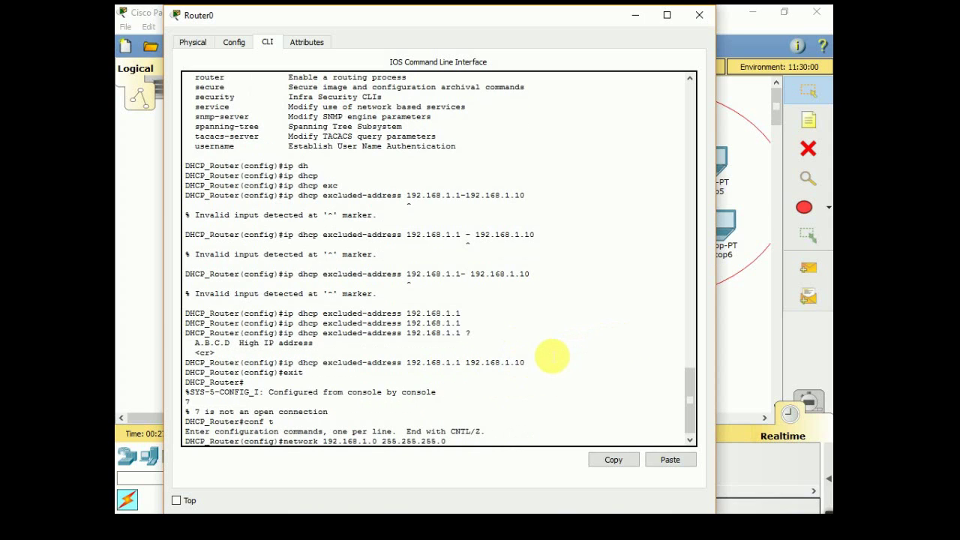
{"action": "key", "text": "Return"}
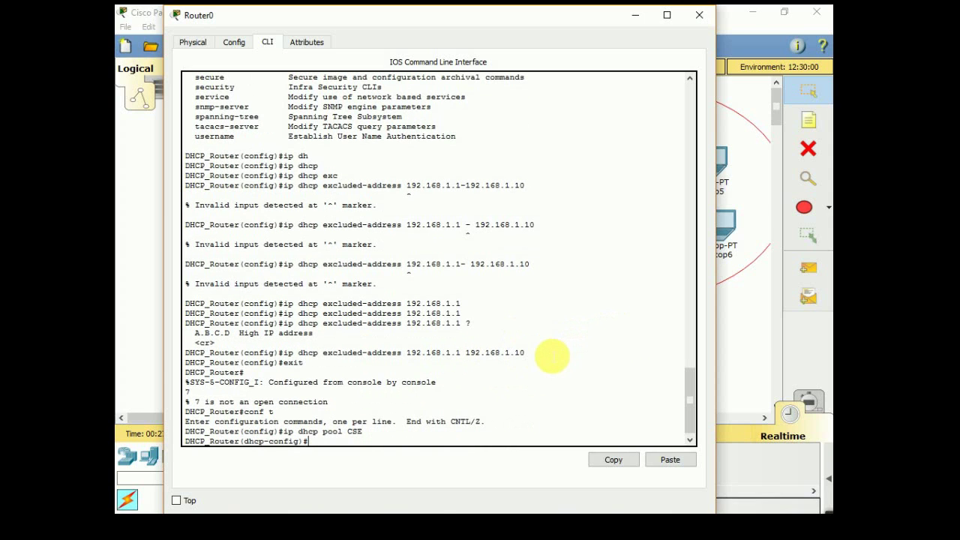
- Try to complete a pool command starting with le, and list the DHCP pool configuration commands
{"action": "type", "text": "les"}
{"action": "key", "text": "Tab"}
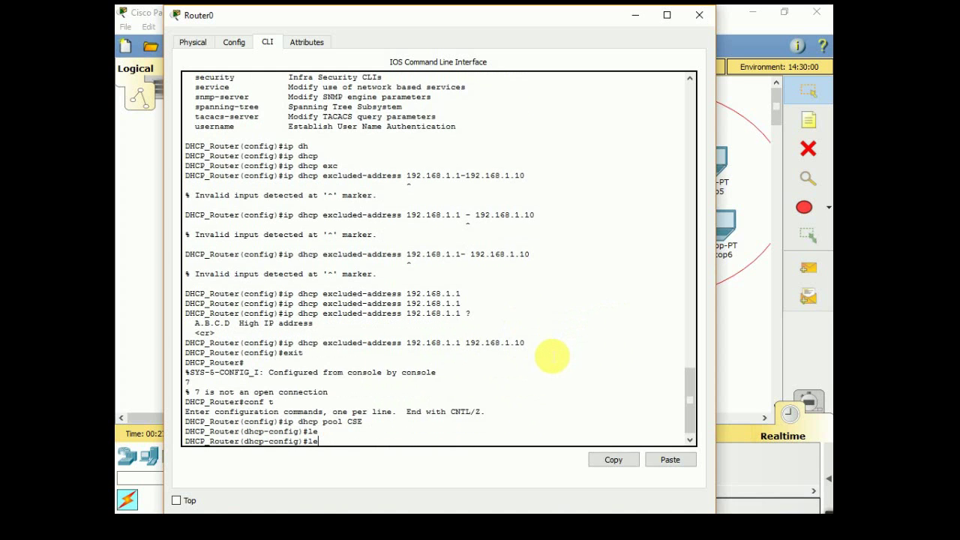
{"action": "key", "text": "Return"}
{"action": "type", "text": "?"}
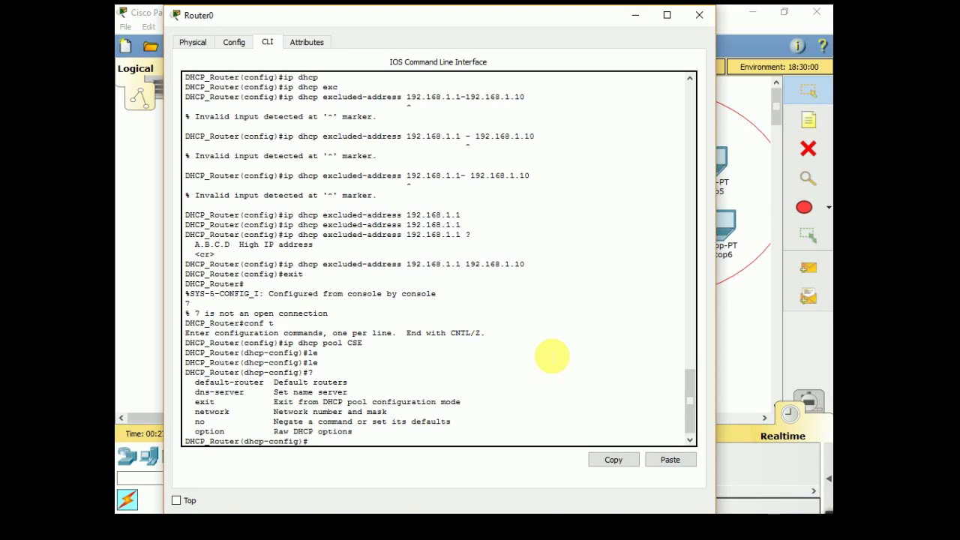
- Look up the arguments accepted by the DHCP pool's option command
{"action": "type", "text": "op"}
{"action": "key", "text": "Tab"}
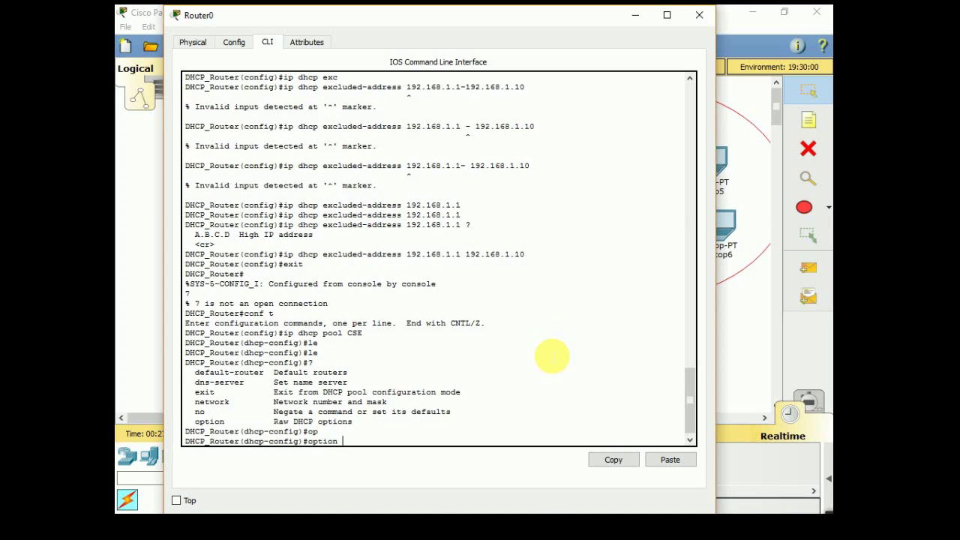
{"action": "key", "text": "Return"}
{"action": "type", "text": "option ?"}
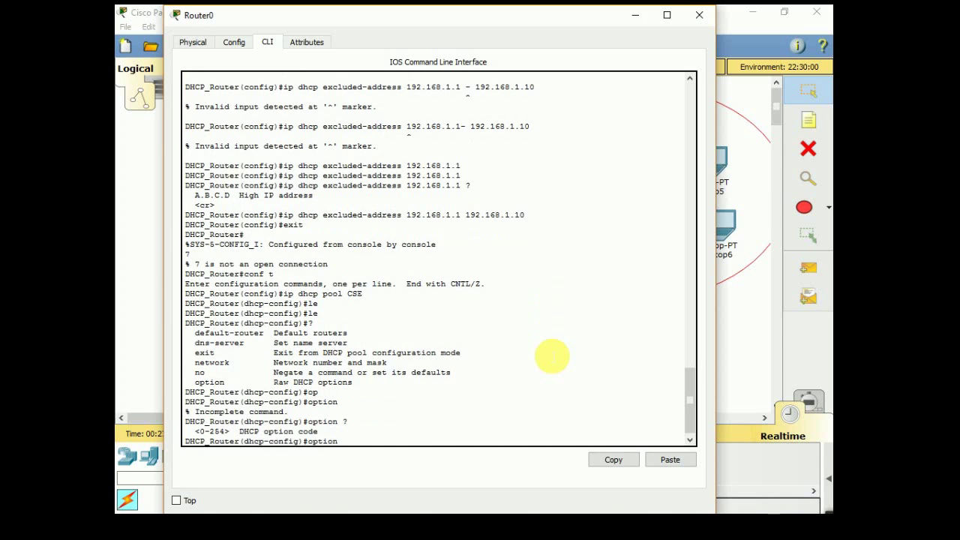
- Clear the unfinished option command and leave the CSE pool's DHCP configuration with exit
{"action": "key", "text": "BackSpace"}
{"action": "key", "text": "BackSpace"}
{"action": "key", "text": "BackSpace"}
{"action": "key", "text": "BackSpace"}
{"action": "key", "text": "BackSpace"}
{"action": "key", "text": "BackSpace"}
{"action": "key", "text": "BackSpace"}
{"action": "type", "text": "exit"}
{"action": "key", "text": "Return"}
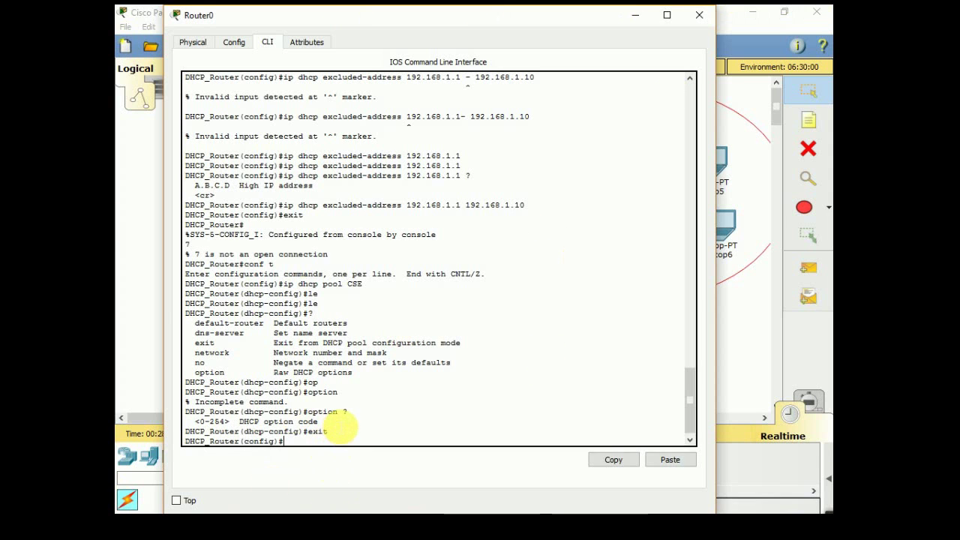
- Exit global configuration mode and save the router's configuration with wr
{"action": "type", "text": "exit"}
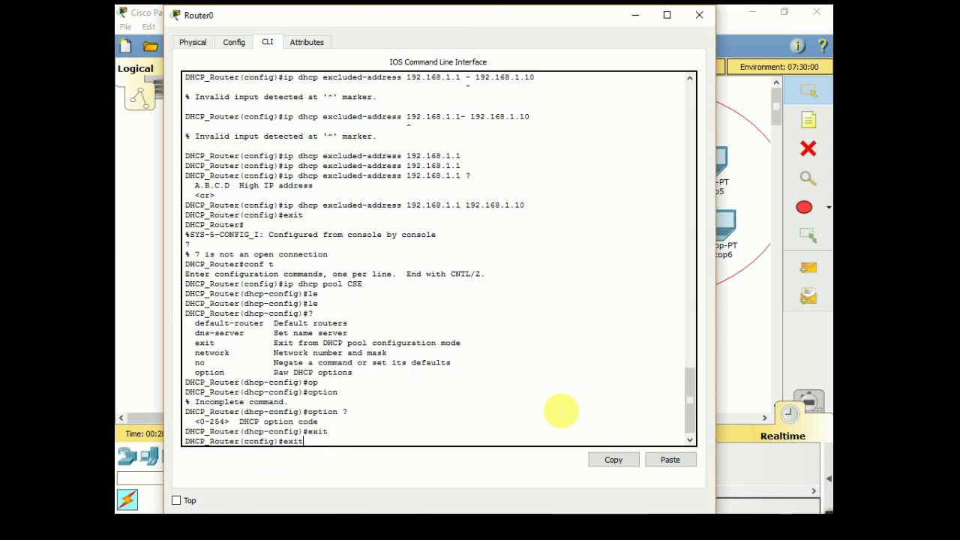
{"action": "key", "text": "Return"}
{"action": "key", "text": "Return"}
{"action": "type", "text": "wr"}
{"action": "key", "text": "Return"}
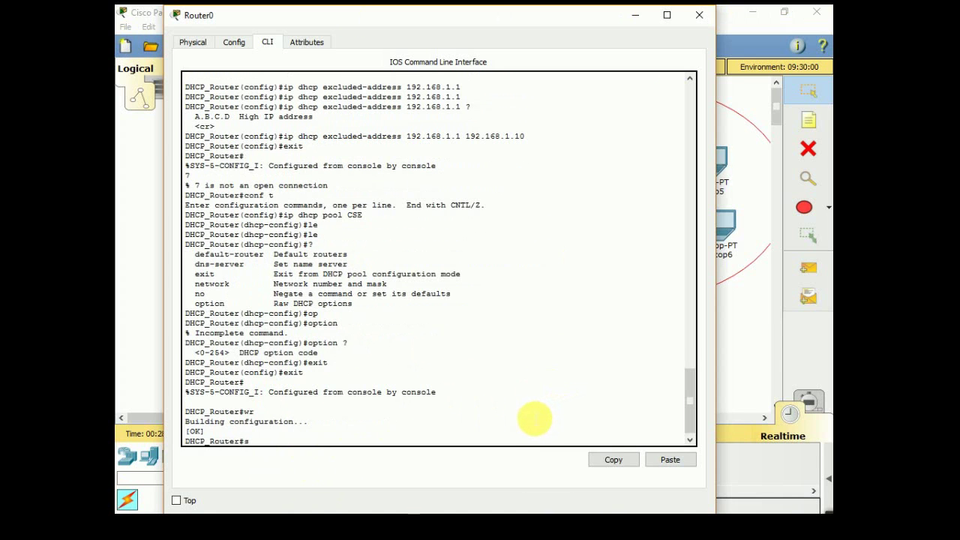
- Display the running configuration with show run and review the CSE pool's settings through to the end of the listing
{"action": "type", "text": "sh"}
{"action": "key", "text": "Tab"}
{"action": "type", "text": "run"}
{"action": "key", "text": "Return"}
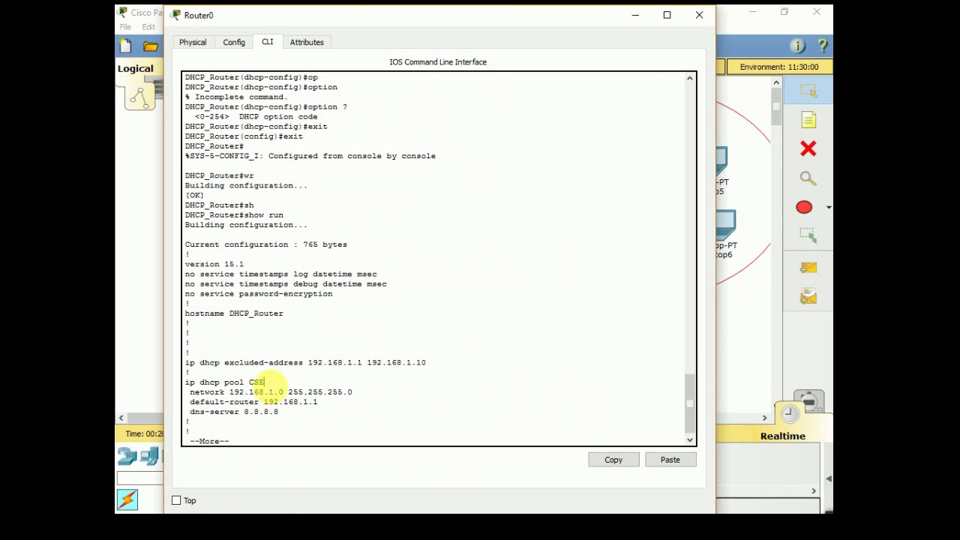
{"action": "left_click_drag", "start_coordinate": [265, 382], "coordinate": [189, 382]}
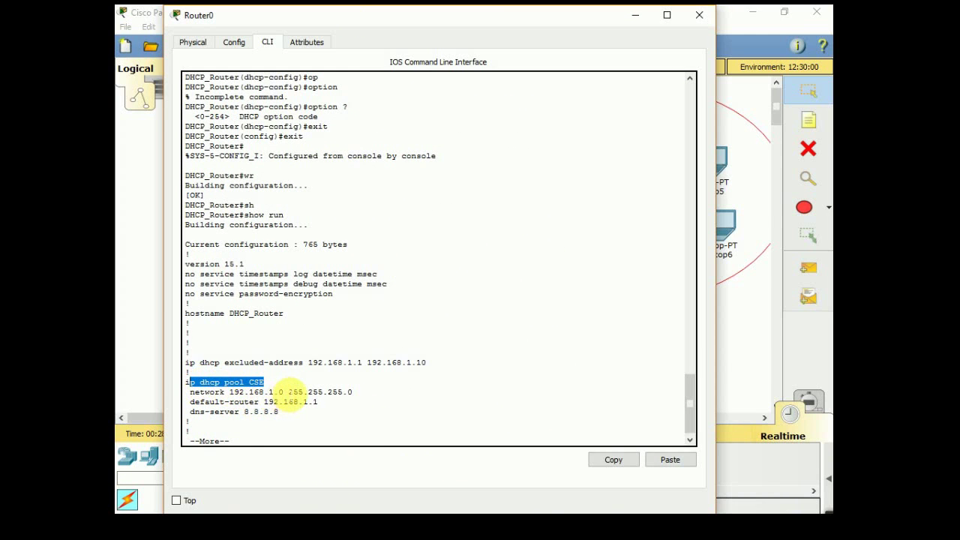
{"action": "left_click_drag", "start_coordinate": [284, 392], "coordinate": [272, 424]}
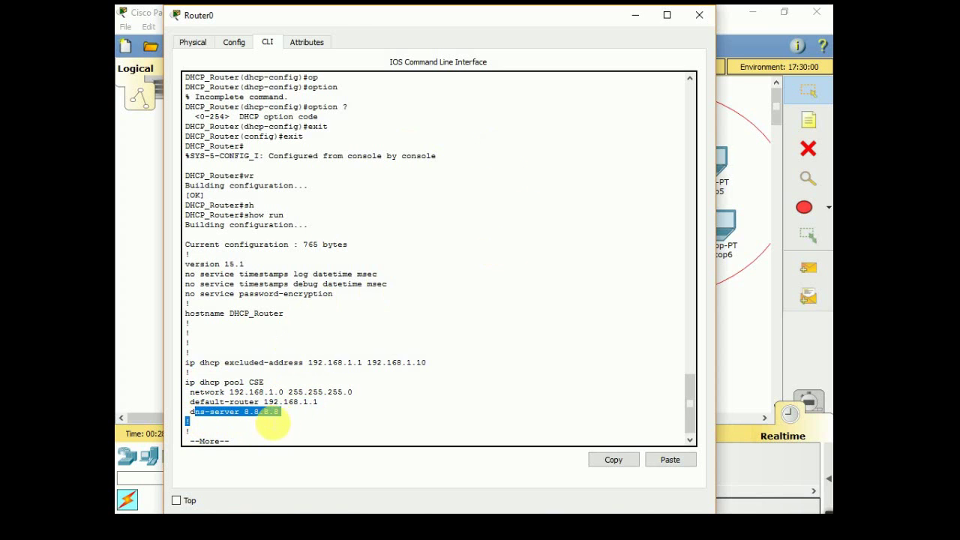
{"action": "key", "text": "space"}
{"action": "key", "text": "space"}
{"action": "key", "text": "space"}
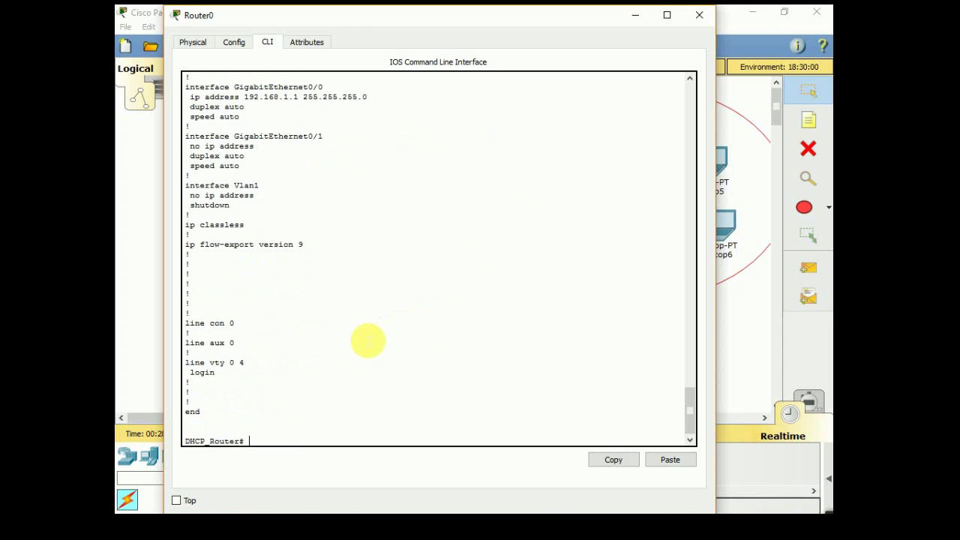
{"action": "key", "text": "Return"}
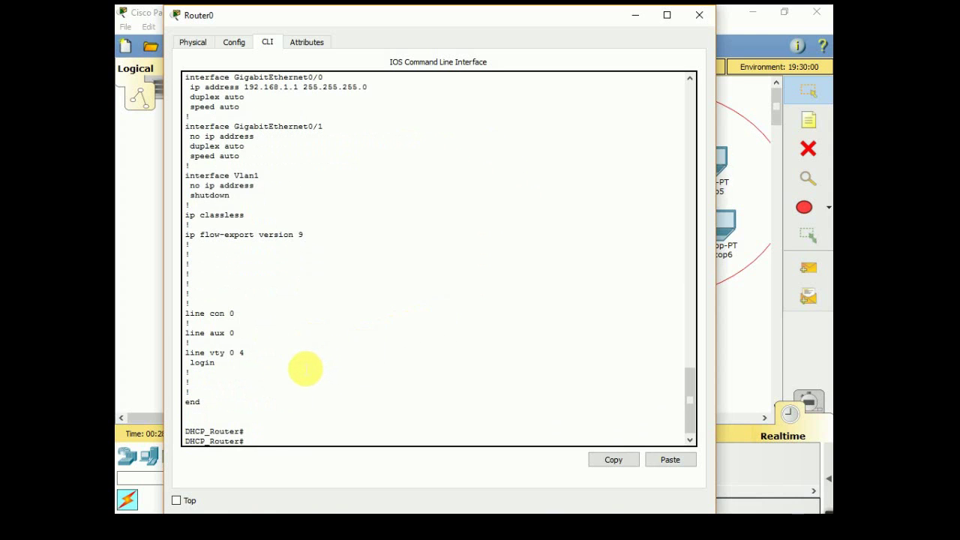
- Try to complete a show dhcp command starting with b, and list the available show dhcp subcommands
{"action": "type", "text": "sh"}
{"action": "key", "text": "Tab"}
{"action": "type", "text": "d"}
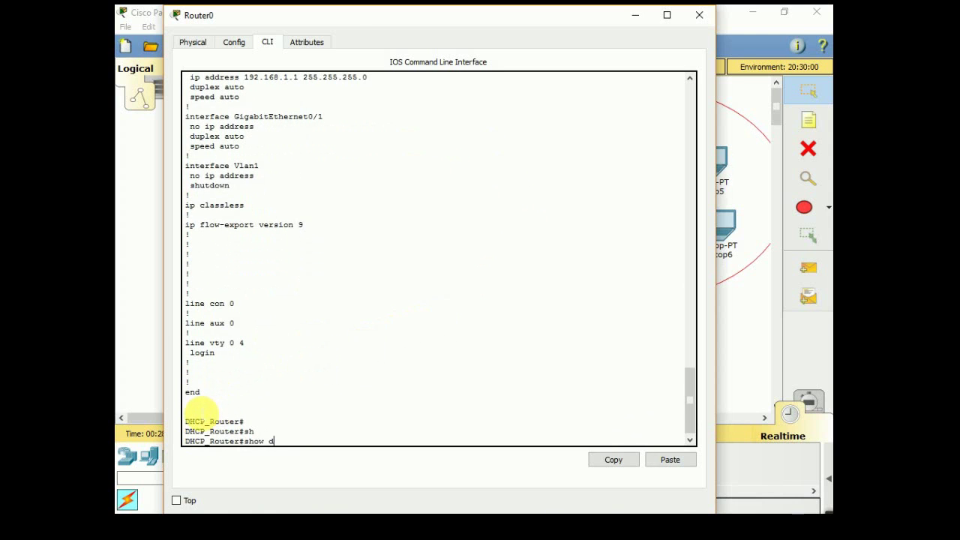
{"action": "type", "text": "h"}
{"action": "key", "text": "Tab"}
{"action": "type", "text": "b"}
{"action": "key", "text": "Tab"}
{"action": "key", "text": "BackSpace"}
{"action": "key", "text": "Tab"}
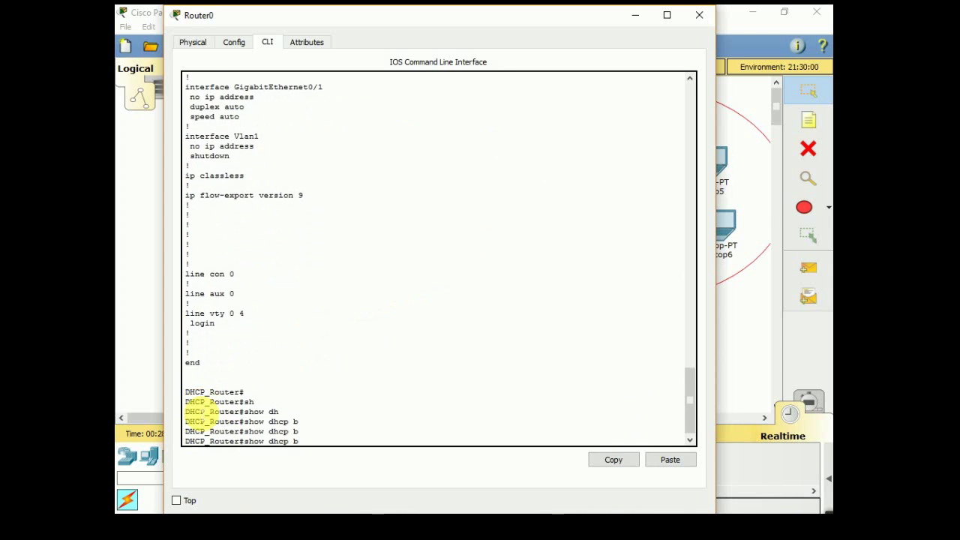
{"action": "type", "text": "?"}
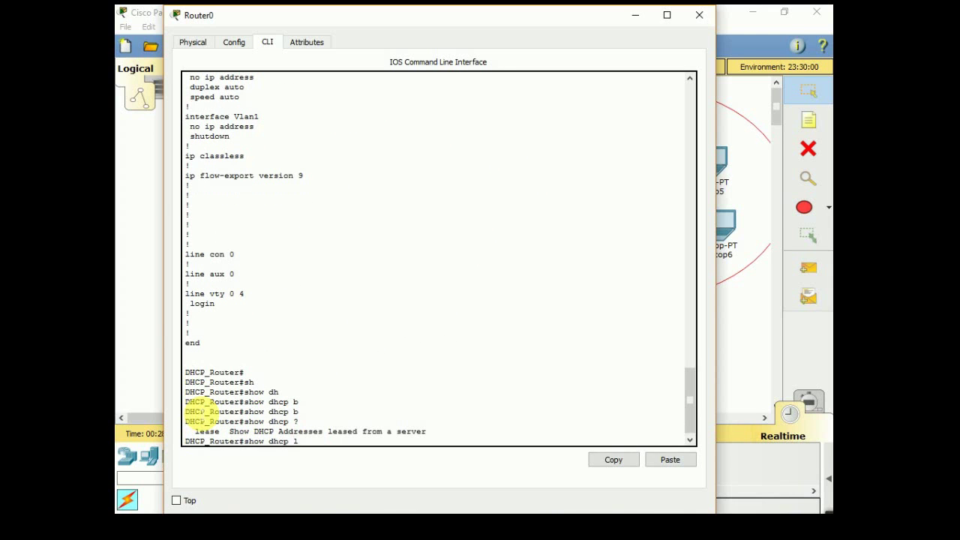
- Run show dhcp lease on the router to check the leased addresses
{"action": "type", "text": "l"}
{"action": "key", "text": "Tab"}
{"action": "key", "text": "Return"}
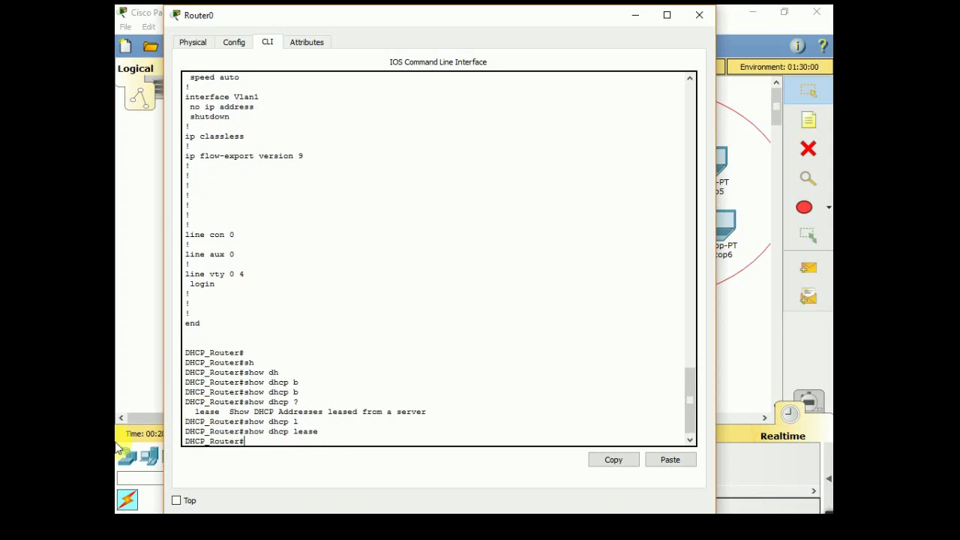
{"action": "double_click", "coordinate": [209, 411]}
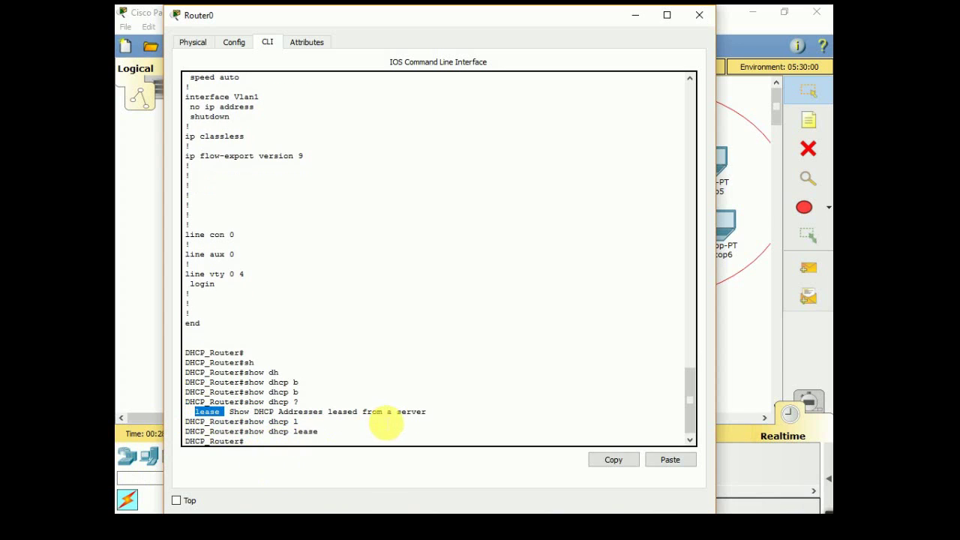
- Run show dhcp without an argument, and look up its subcommands again
{"action": "type", "text": "sh"}
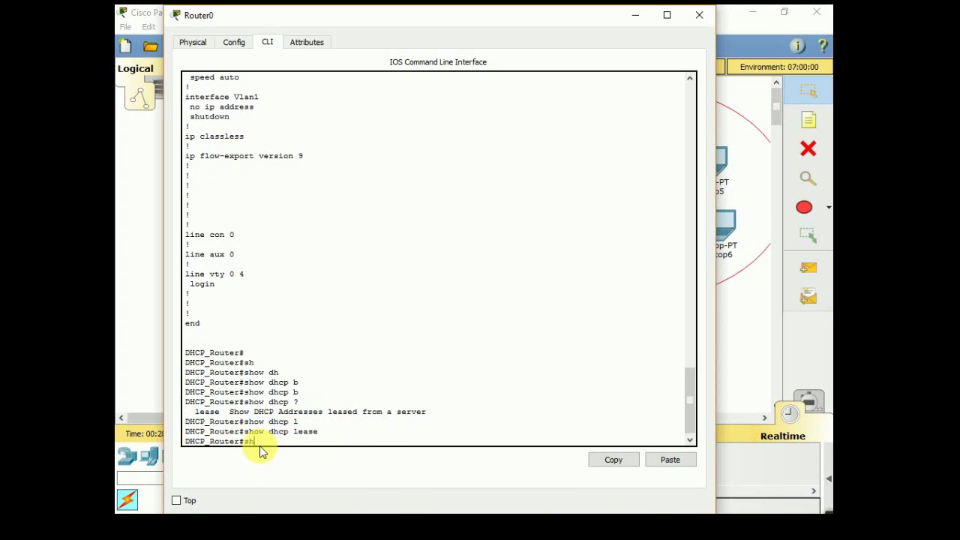
{"action": "key", "text": "Tab"}
{"action": "type", "text": "d"}
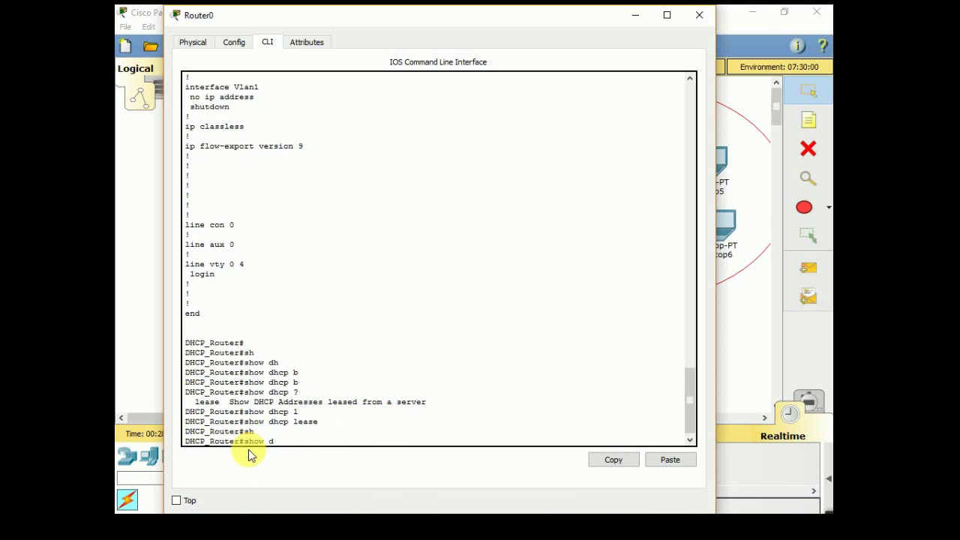
{"action": "type", "text": "h"}
{"action": "key", "text": "Tab"}
{"action": "key", "text": "Return"}
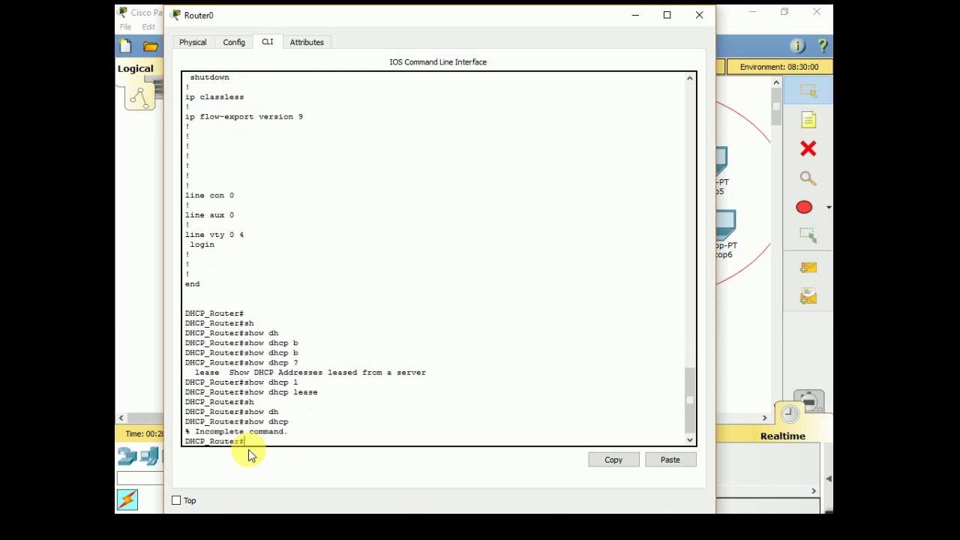
{"action": "key", "text": "Up"}
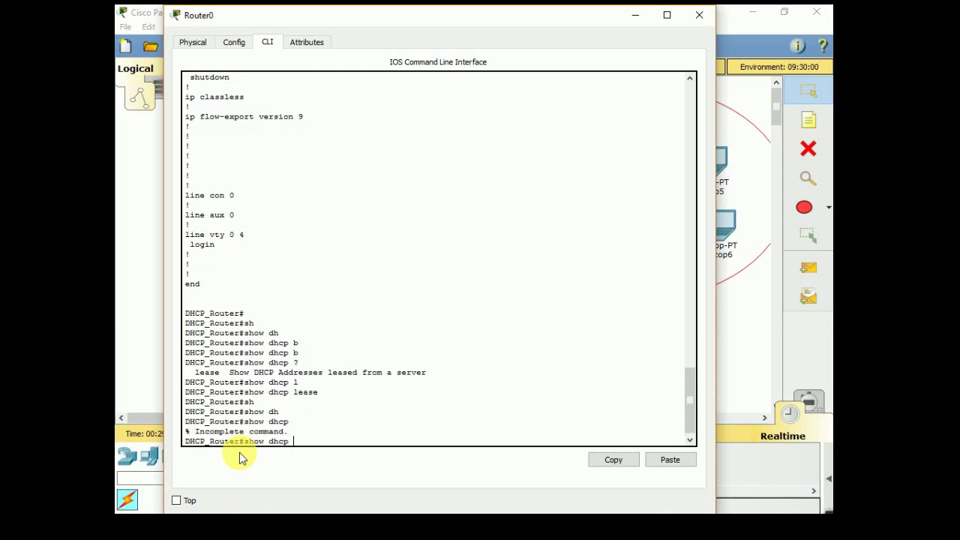
{"action": "type", "text": "?"}
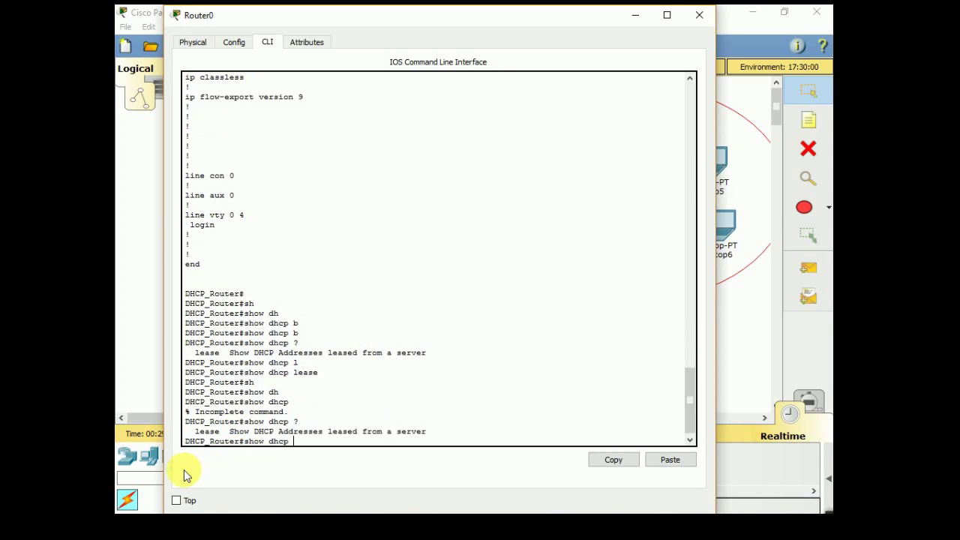
- Look up the arguments of show dhcp lease, run the command again, and put the router window away
{"action": "type", "text": "leaas"}
{"action": "key", "text": "BackSpace"}
{"action": "key", "text": "BackSpace"}
{"action": "key", "text": "Tab"}
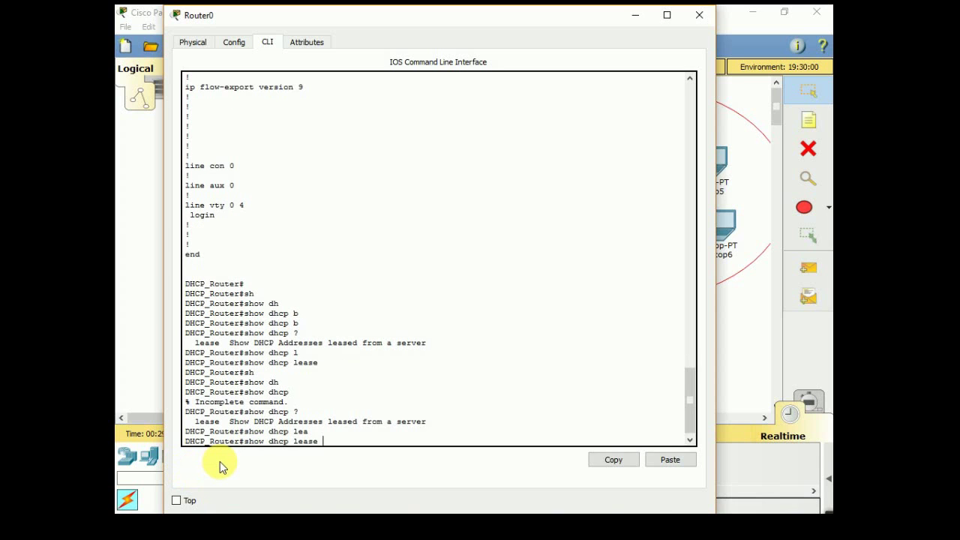
{"action": "type", "text": "?"}
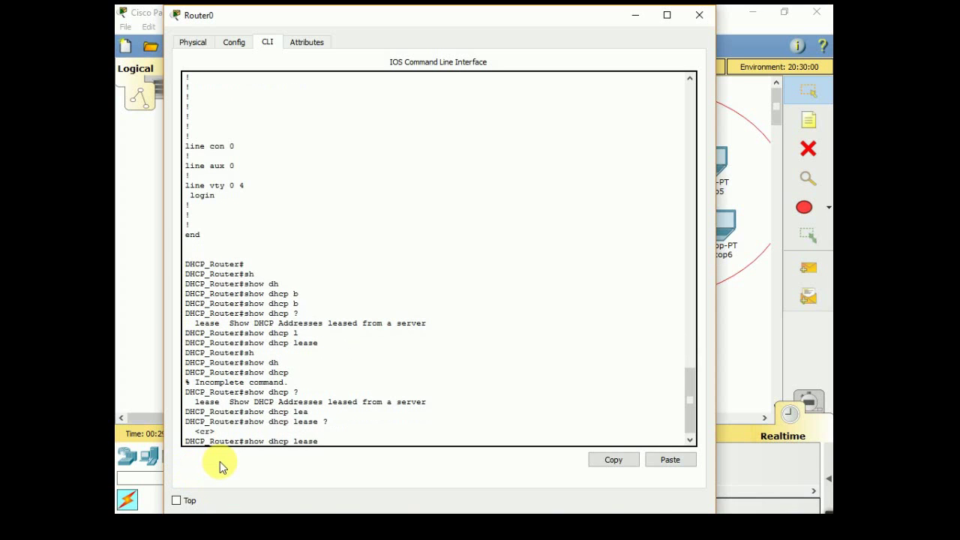
{"action": "key", "text": "Return"}
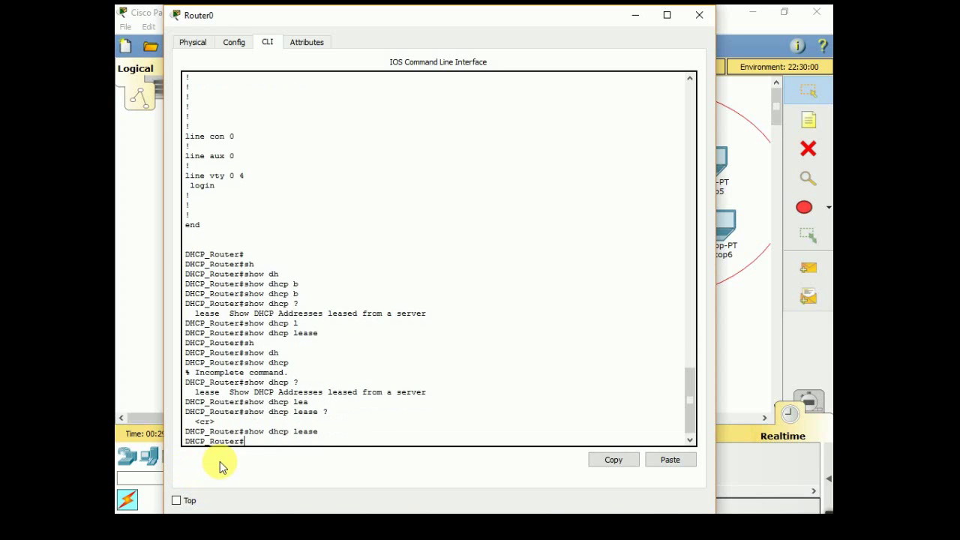
{"action": "left_click", "coordinate": [634, 15]}
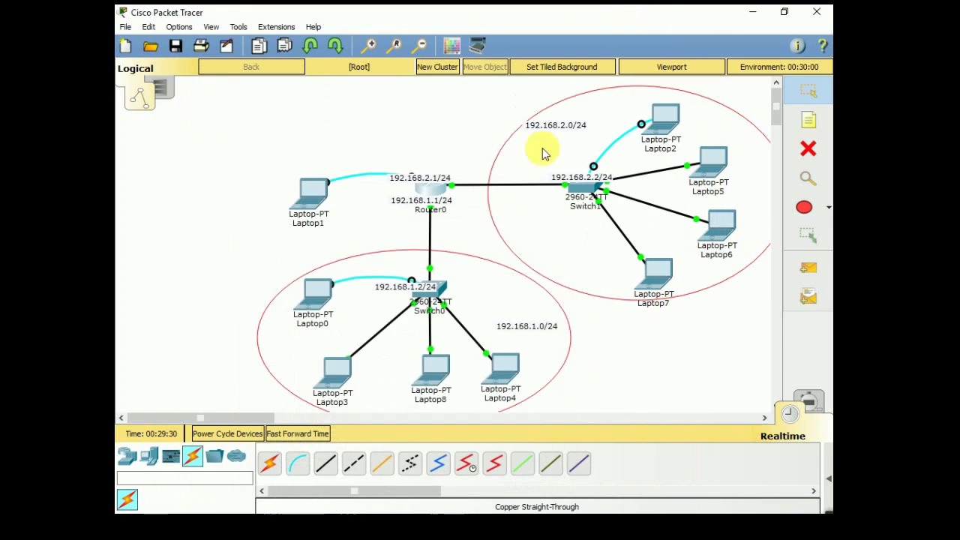
- Set Laptop3's IPv4 configuration to DHCP so it requests an address from the router
{"action": "left_click", "coordinate": [334, 364]}
{"action": "left_click", "coordinate": [347, 132]}
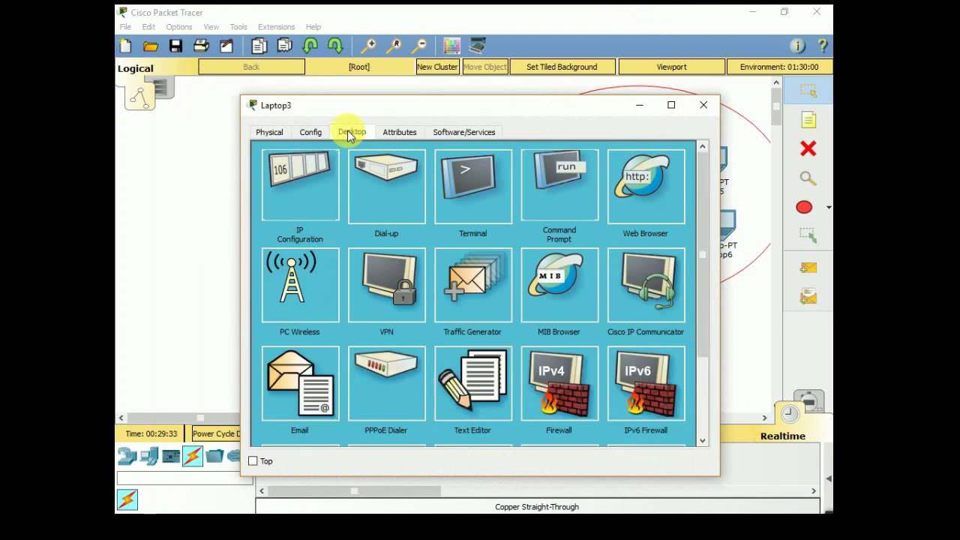
{"action": "left_click", "coordinate": [309, 191]}
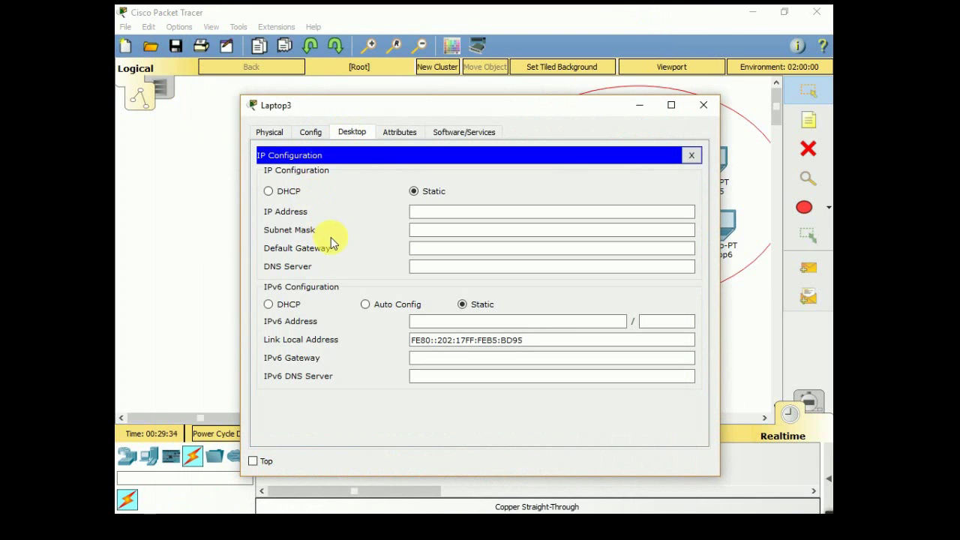
{"action": "left_click", "coordinate": [291, 194]}
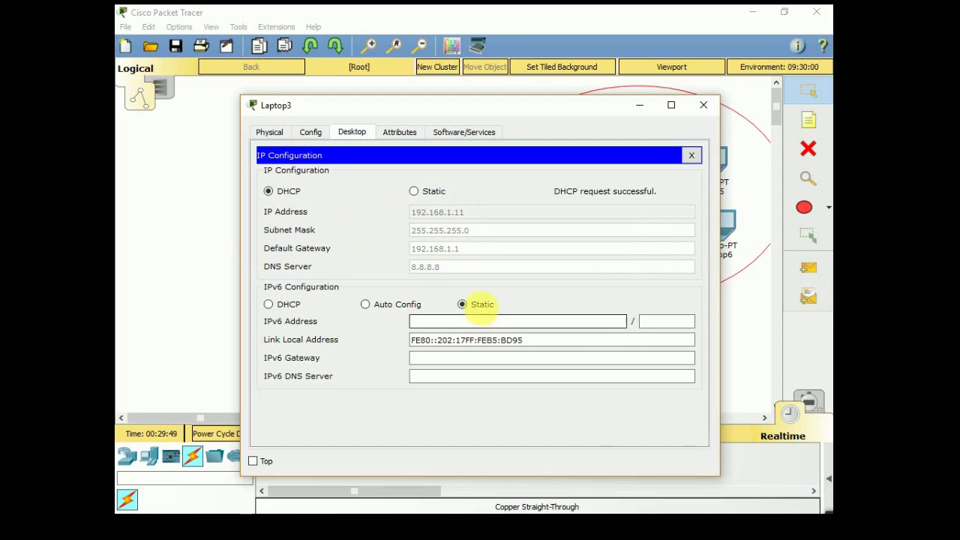
{"action": "left_click", "coordinate": [698, 109]}
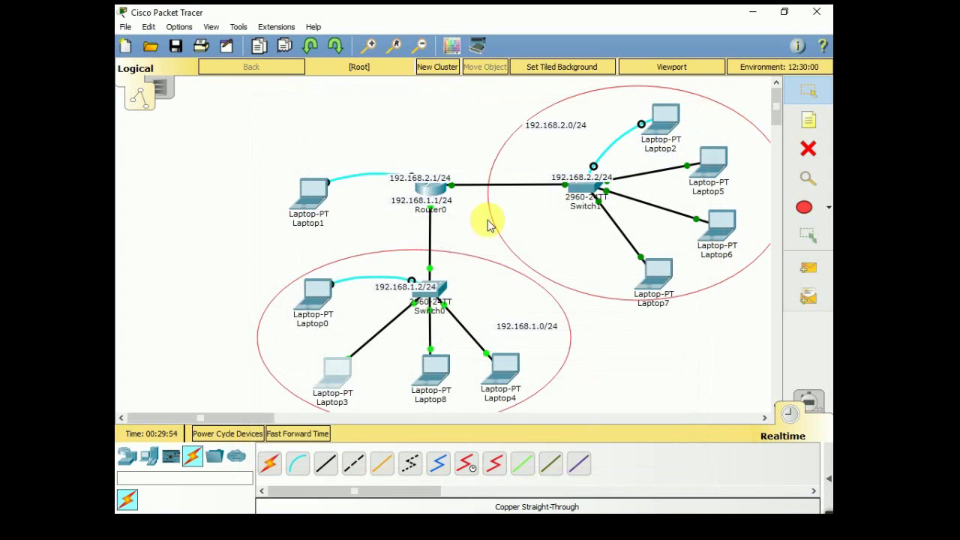
- Switch Laptop8's IPv4 configuration to DHCP and close its window
{"action": "left_click", "coordinate": [436, 358]}
{"action": "left_click", "coordinate": [367, 133]}
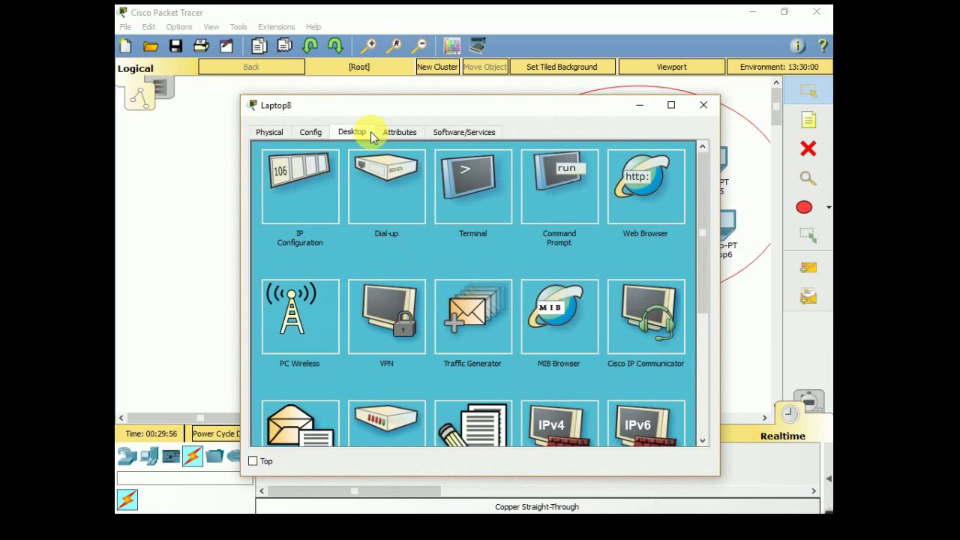
{"action": "left_click", "coordinate": [307, 183]}
{"action": "left_click", "coordinate": [271, 192]}
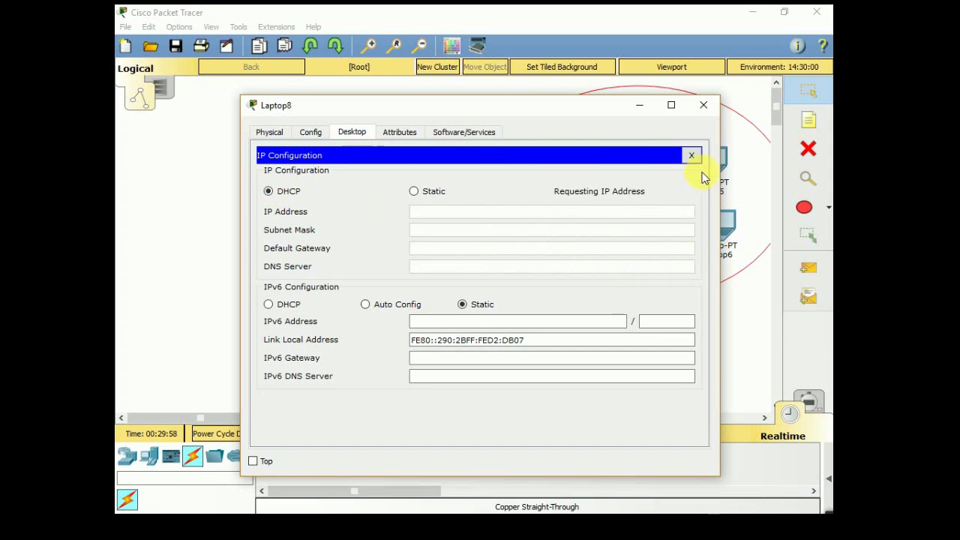
{"action": "left_click", "coordinate": [703, 105]}
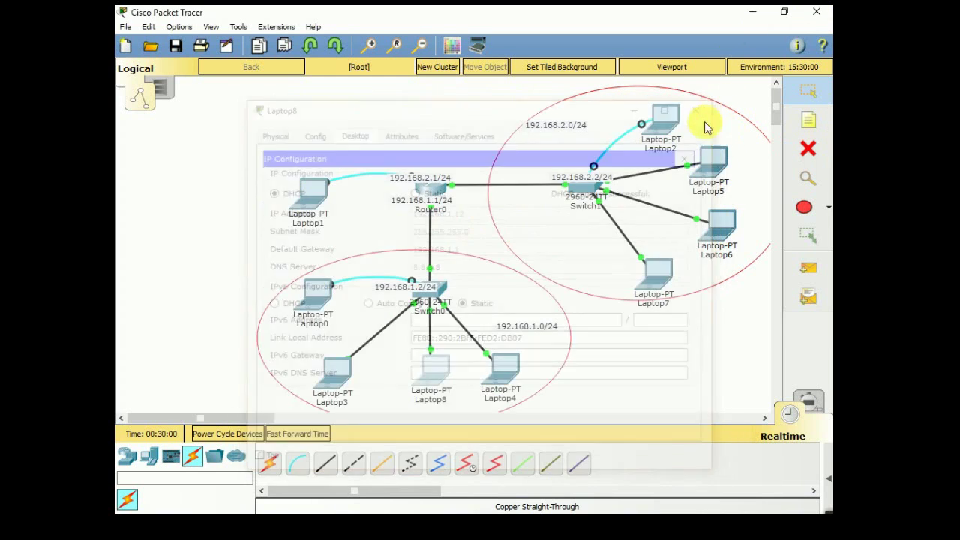
- Switch Laptop4's IPv4 configuration to DHCP and close its window
{"action": "left_click", "coordinate": [504, 368]}
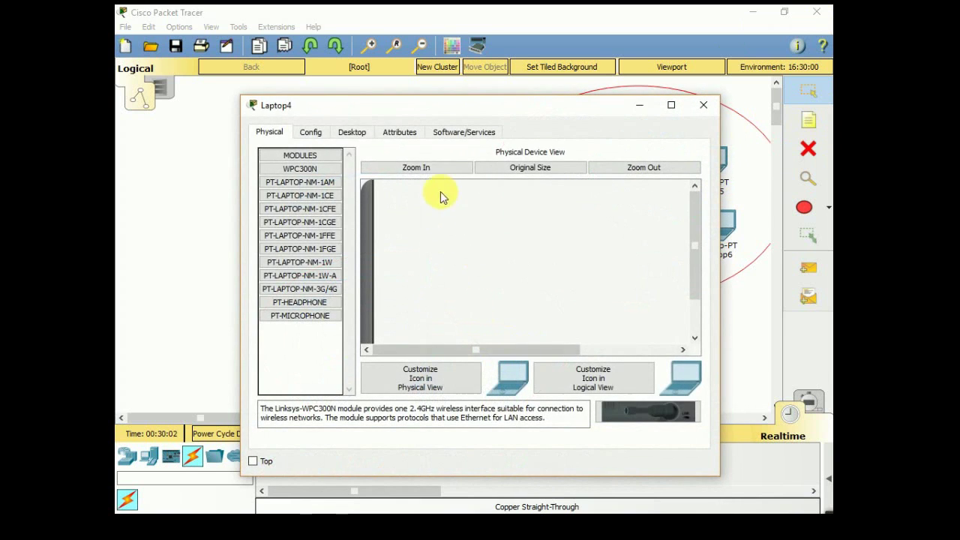
{"action": "left_click", "coordinate": [321, 137]}
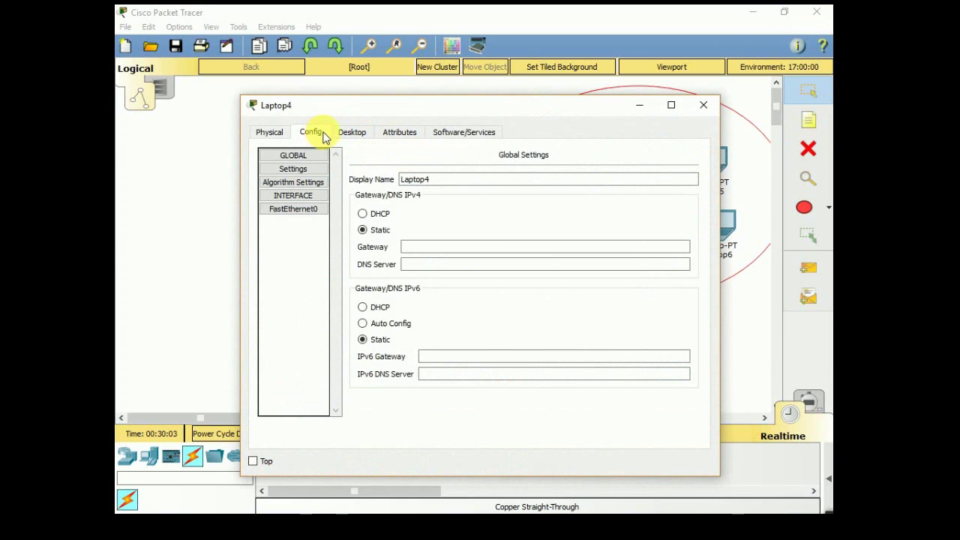
{"action": "left_click", "coordinate": [273, 133]}
{"action": "left_click", "coordinate": [343, 134]}
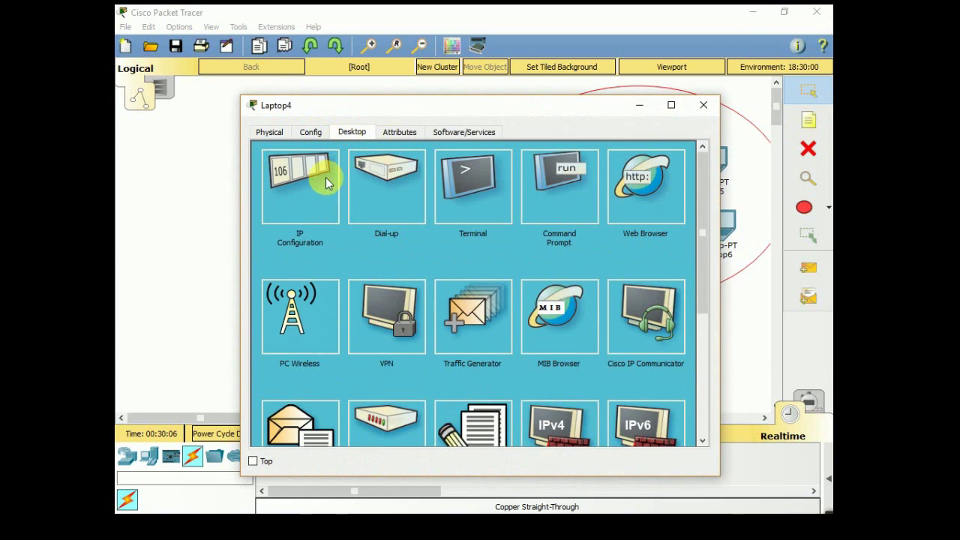
{"action": "left_click", "coordinate": [325, 177]}
{"action": "left_click", "coordinate": [268, 191]}
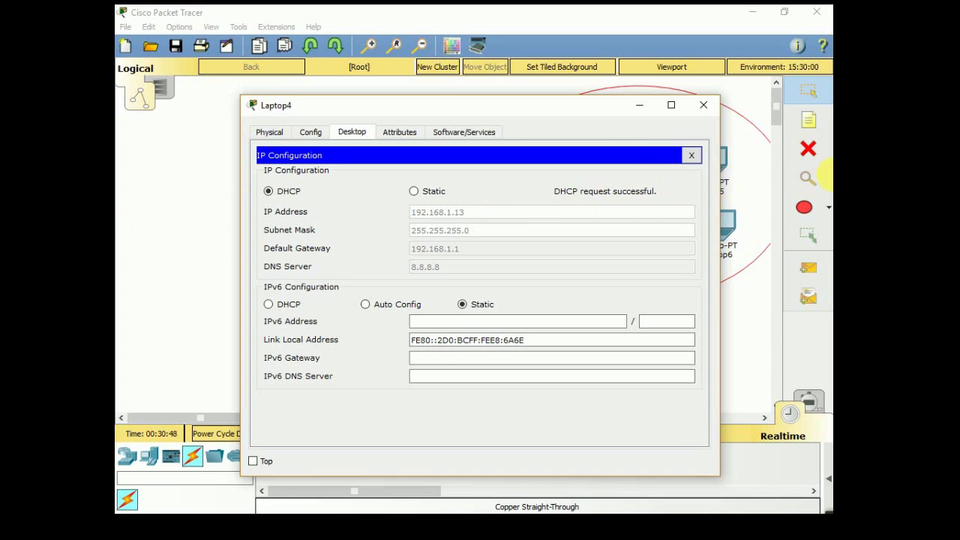
{"action": "left_click", "coordinate": [704, 109]}
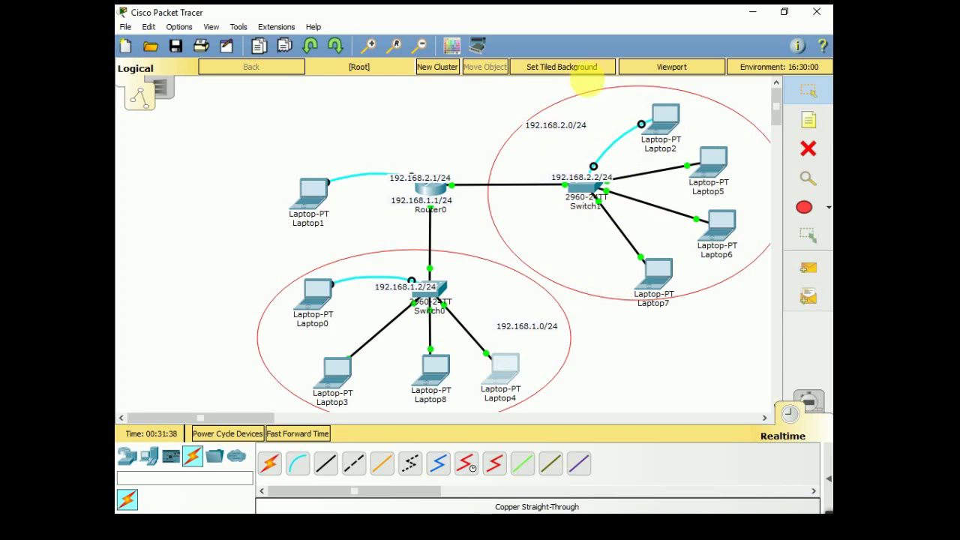
- Reopen Router0's command line and run show dhcp lease twice more
{"action": "left_click", "coordinate": [440, 201]}
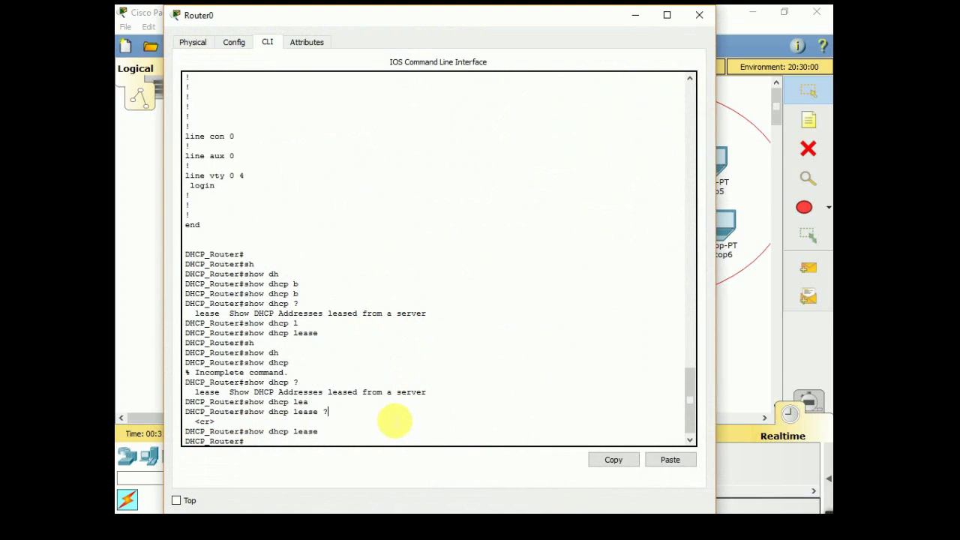
{"action": "key", "text": "Up"}
{"action": "key", "text": "Return"}
{"action": "key", "text": "Return"}
{"action": "key", "text": "Return"}
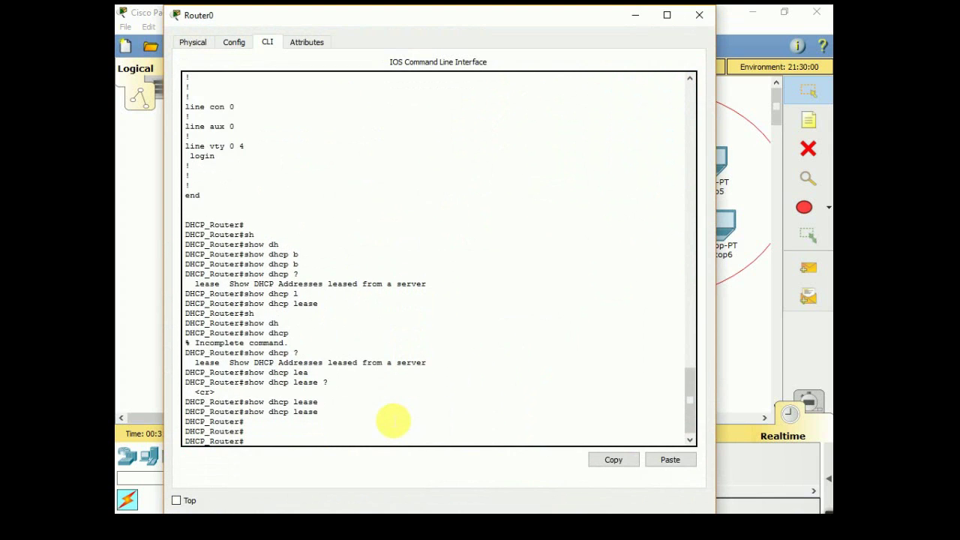
{"action": "key", "text": "Up"}
{"action": "key", "text": "Return"}
{"action": "key", "text": "Return"}
{"action": "key", "text": "Return"}
{"action": "key", "text": "Return"}
{"action": "key", "text": "Return"}
{"action": "key", "text": "Return"}
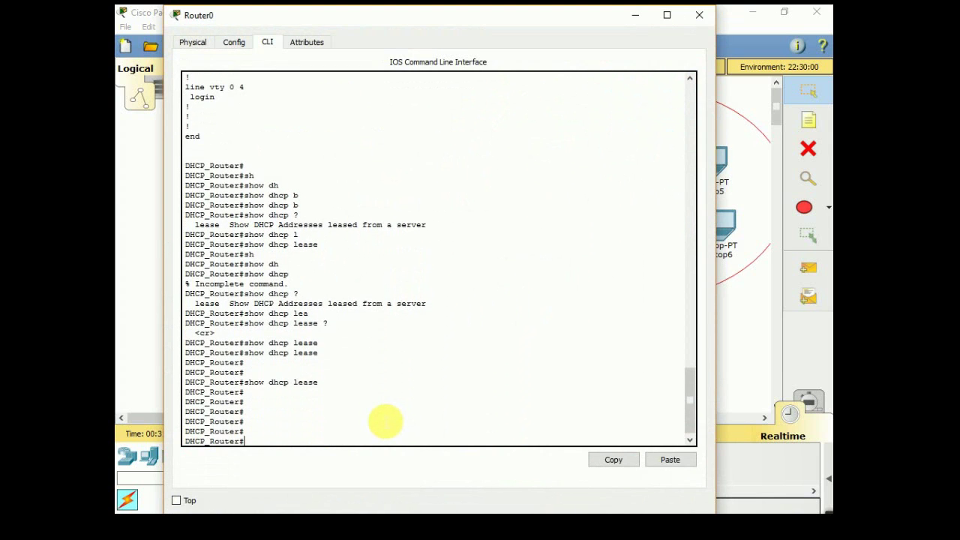
- Run show ip dhcp on the router and look up the arguments the command accepts
{"action": "type", "text": "sh"}
{"action": "key", "text": "Tab"}
{"action": "type", "text": "ip"}
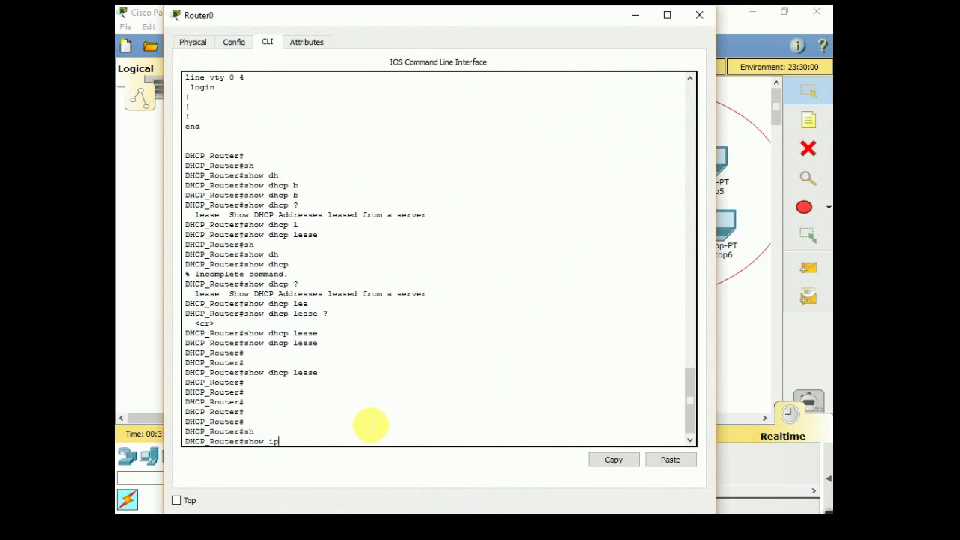
{"action": "key", "text": "Tab"}
{"action": "key", "text": "Tab"}
{"action": "type", "text": "d"}
{"action": "key", "text": "Tab"}
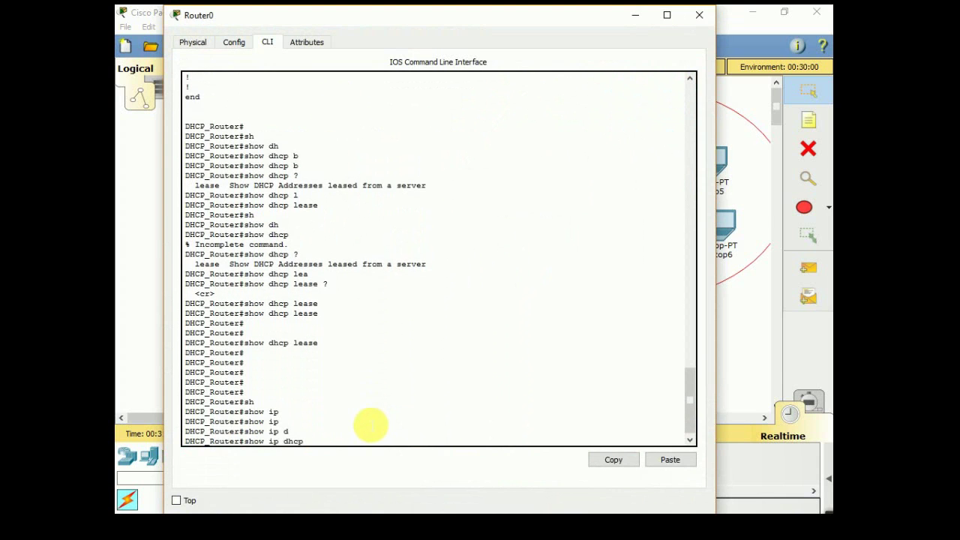
{"action": "key", "text": "Return"}
{"action": "key", "text": "Up"}
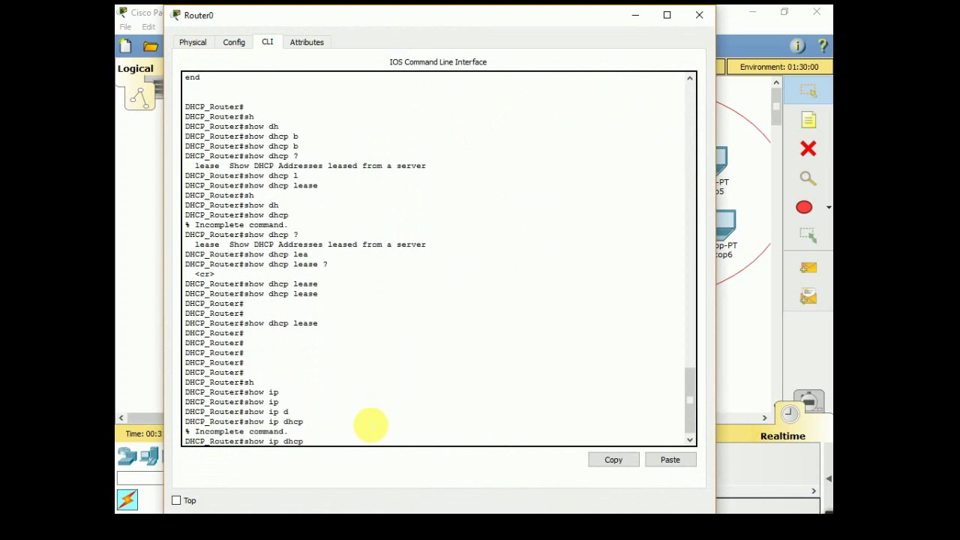
{"action": "type", "text": "?"}
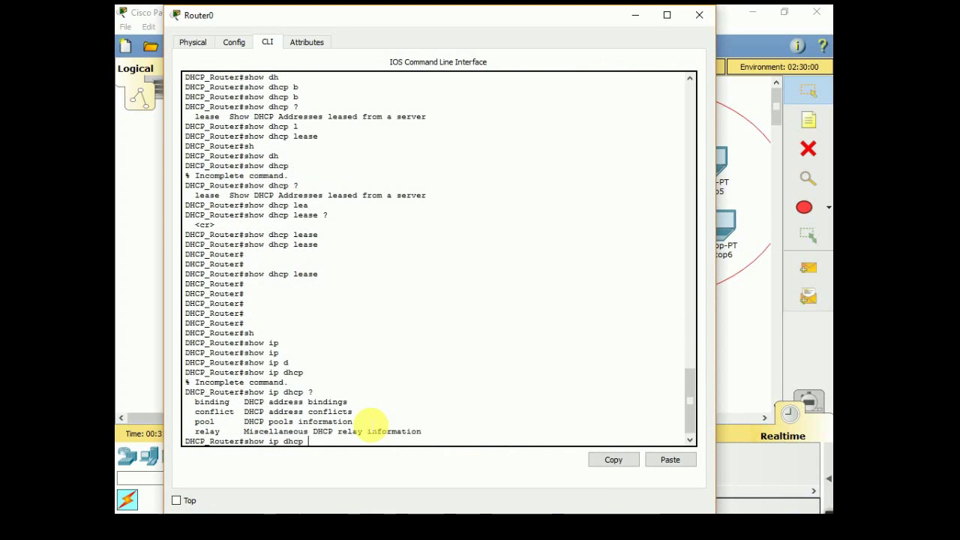
- List the router's DHCP address bindings with show ip dhcp binding, leaving a few blank prompts below the output
{"action": "type", "text": "bin"}
{"action": "key", "text": "Tab"}
{"action": "key", "text": "Return"}
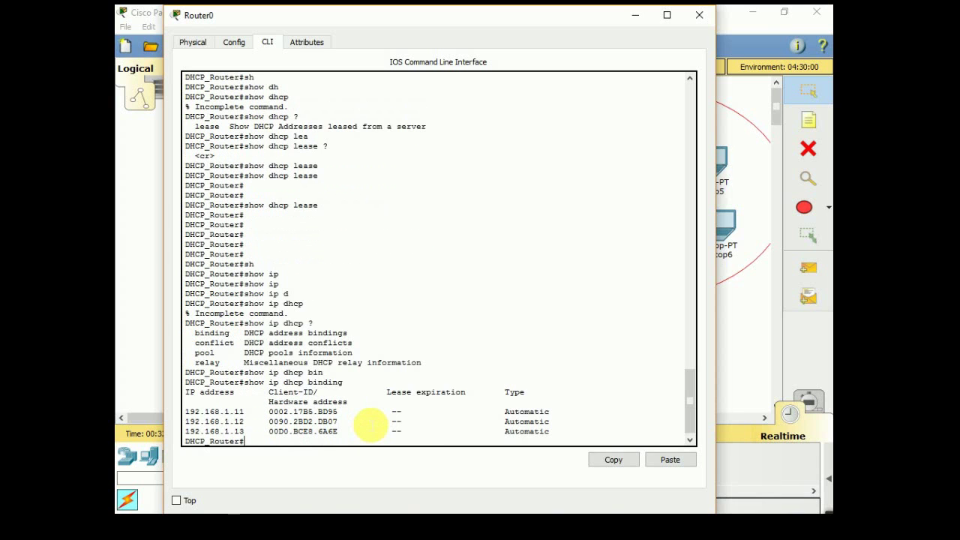
{"action": "key", "text": "Return"}
{"action": "key", "text": "Return"}
{"action": "key", "text": "Return"}
{"action": "key", "text": "Return"}
{"action": "key", "text": "Return"}
{"action": "key", "text": "Return"}
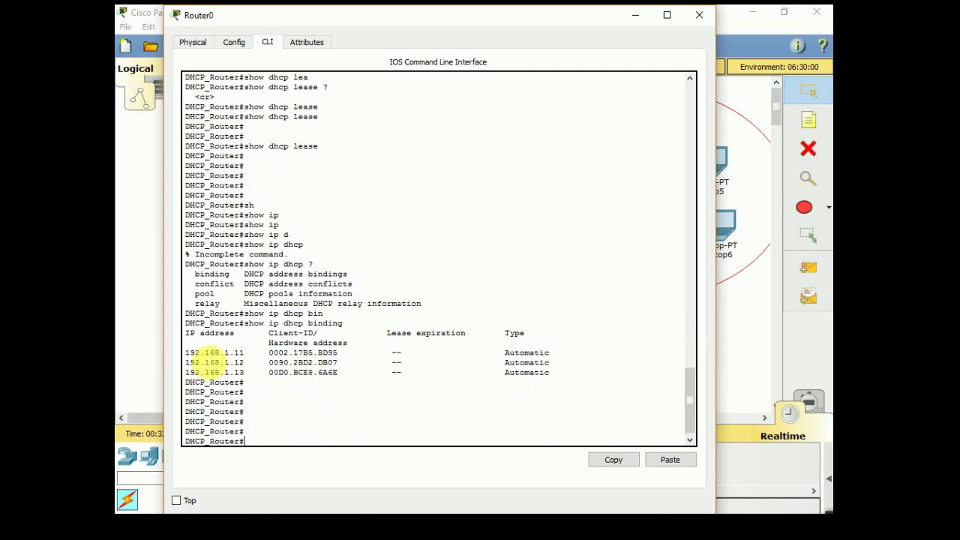
- Examine the leased address entries in the binding table, including the lease expiration of the first one
{"action": "left_click_drag", "start_coordinate": [187, 352], "coordinate": [562, 379]}
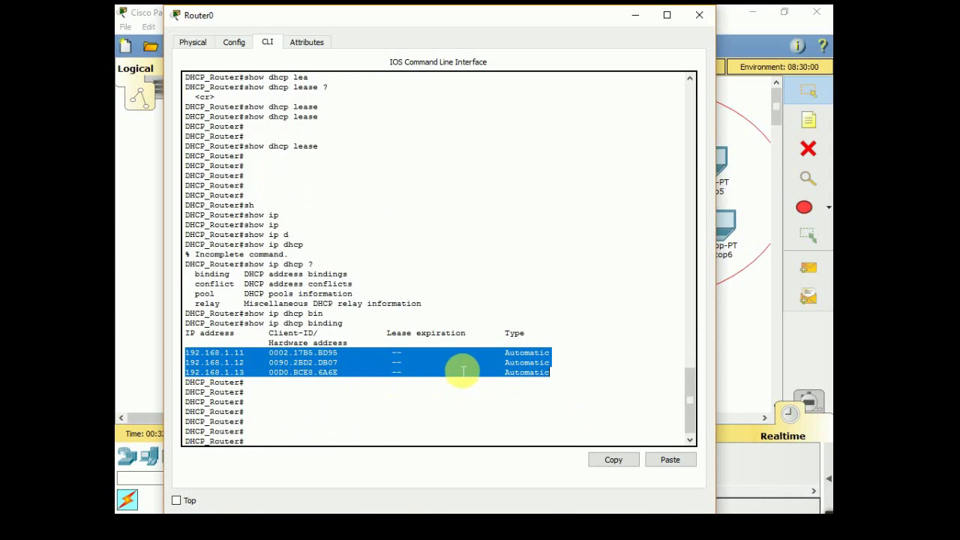
{"action": "left_click", "coordinate": [395, 409]}
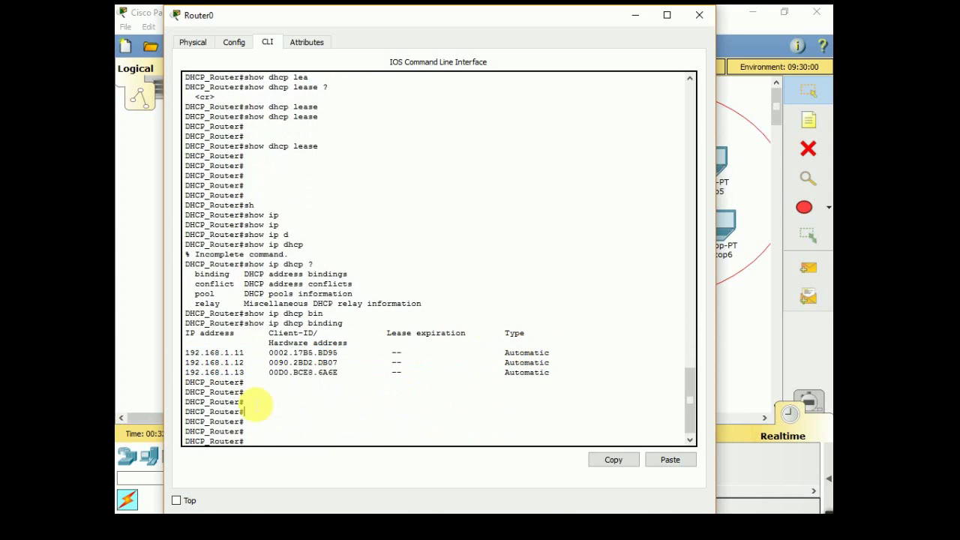
{"action": "mouse_move", "coordinate": [188, 353]}
{"action": "left_mouse_down"}
{"action": "mouse_move", "coordinate": [343, 359]}
{"action": "mouse_move", "coordinate": [330, 366]}
{"action": "mouse_move", "coordinate": [334, 358]}
{"action": "mouse_move", "coordinate": [185, 353]}
{"action": "left_mouse_up"}
{"action": "left_click_drag", "start_coordinate": [405, 353], "coordinate": [391, 354]}
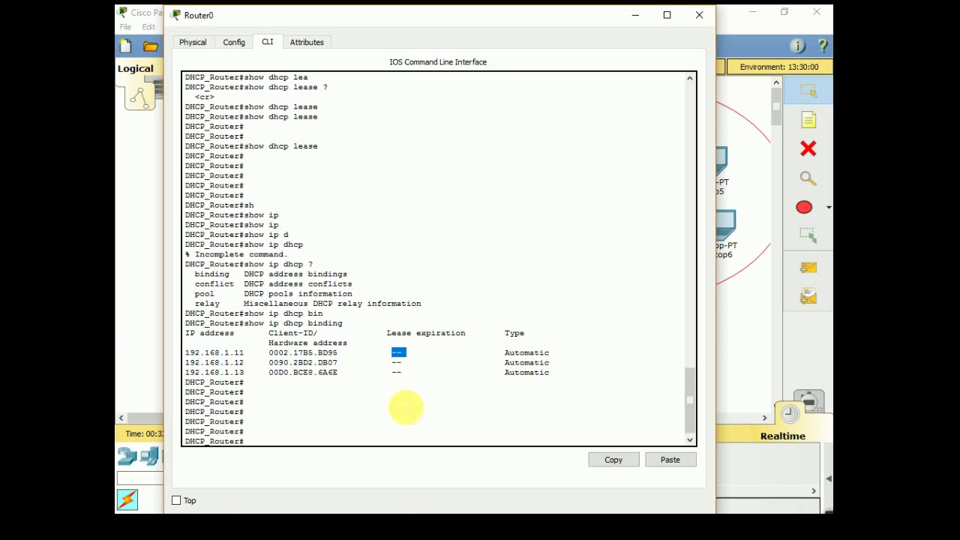
- Enter global configuration mode on the router and look up the options of ip dhcp and ip dhcp relay
{"action": "left_click", "coordinate": [384, 443]}
{"action": "type", "text": "conf t"}
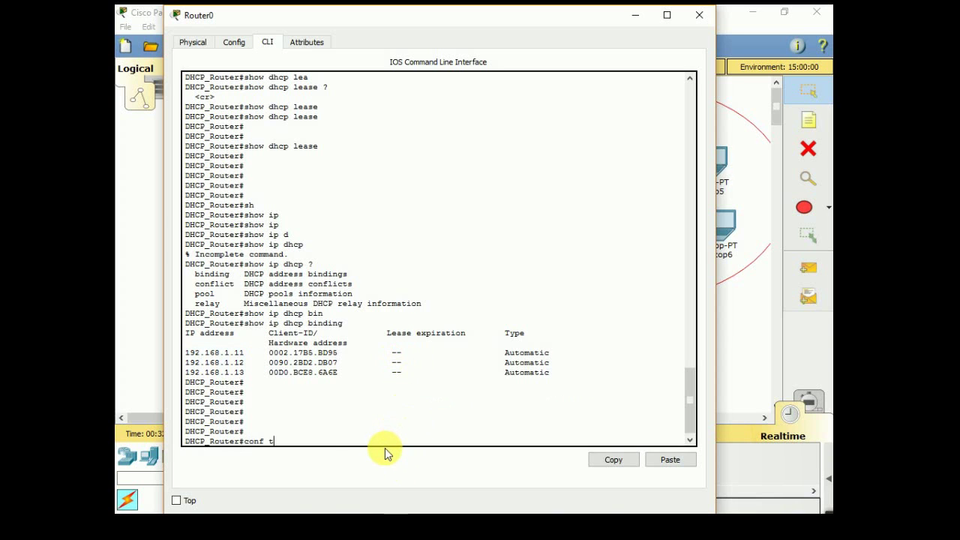
{"action": "key", "text": "Return"}
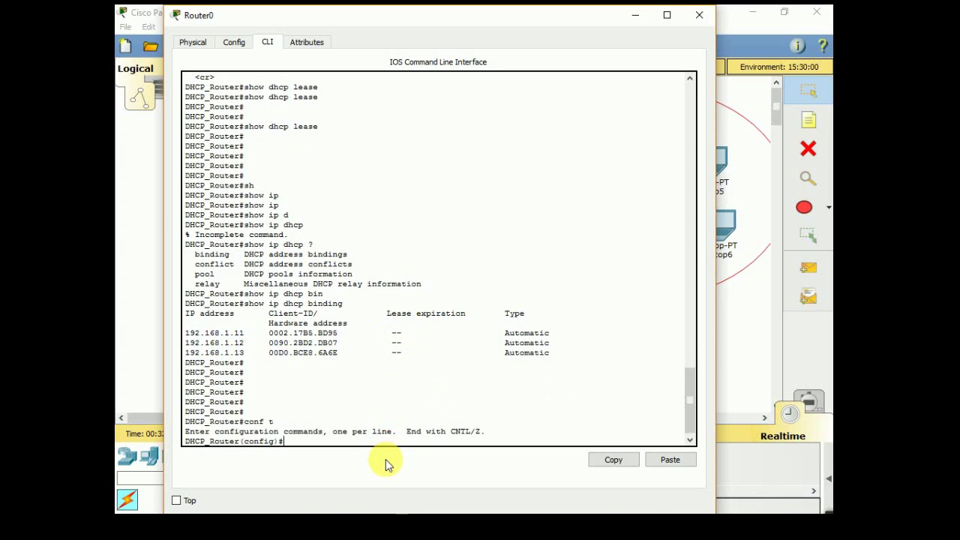
{"action": "type", "text": "ip"}
{"action": "key", "text": "Tab"}
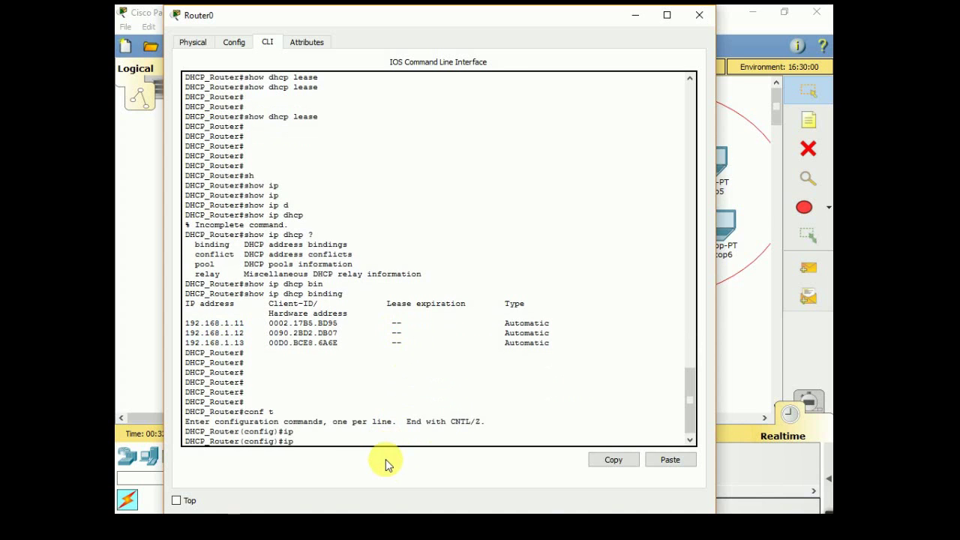
{"action": "type", "text": "dhcp"}
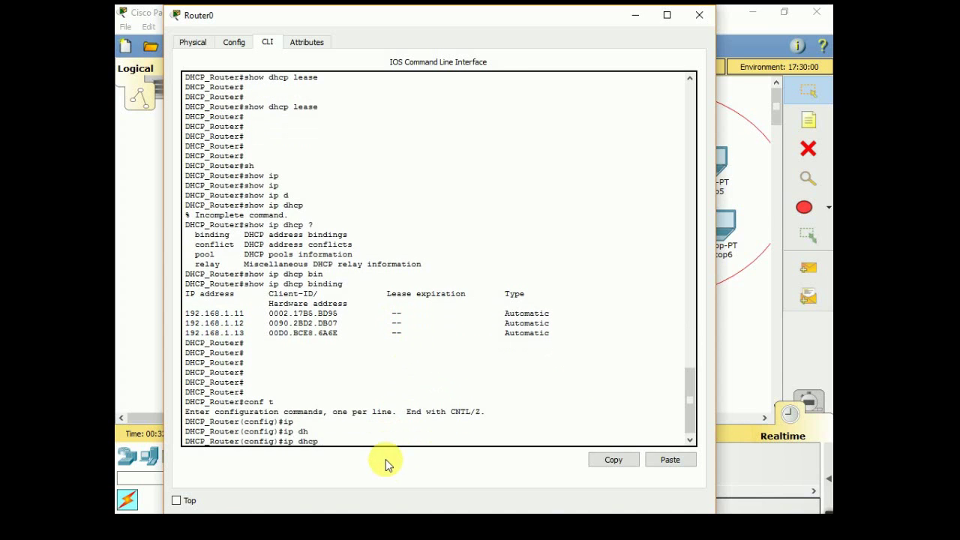
{"action": "type", "text": "?"}
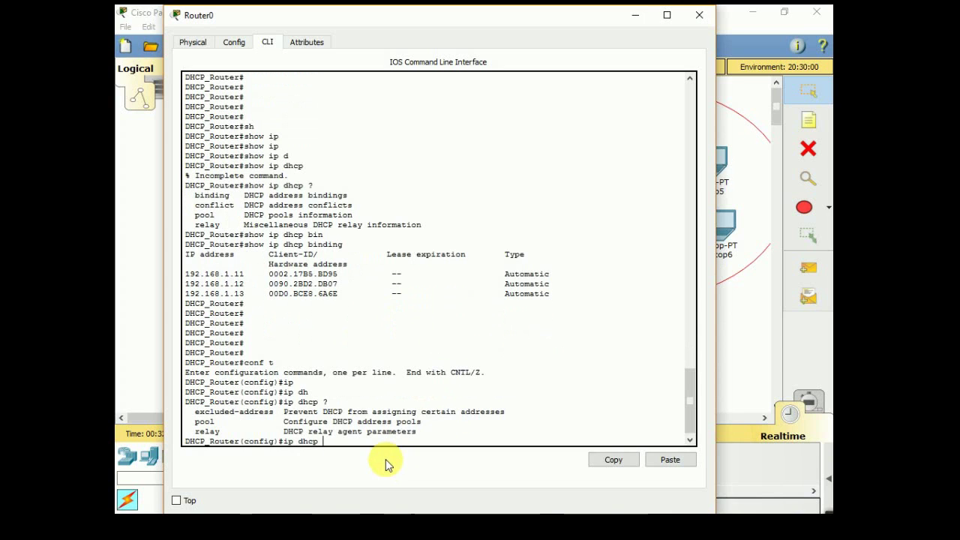
{"action": "type", "text": "r"}
{"action": "key", "text": "Tab"}
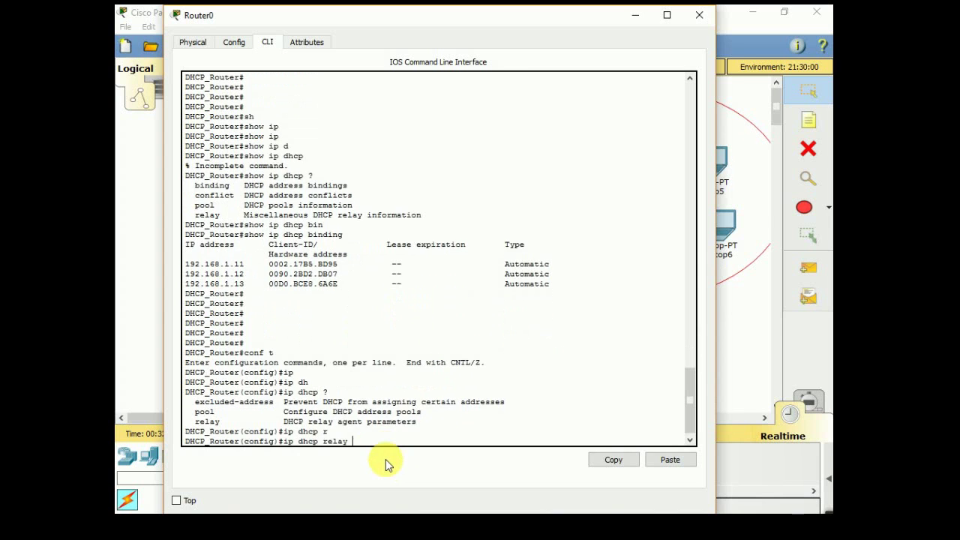
{"action": "type", "text": "?"}
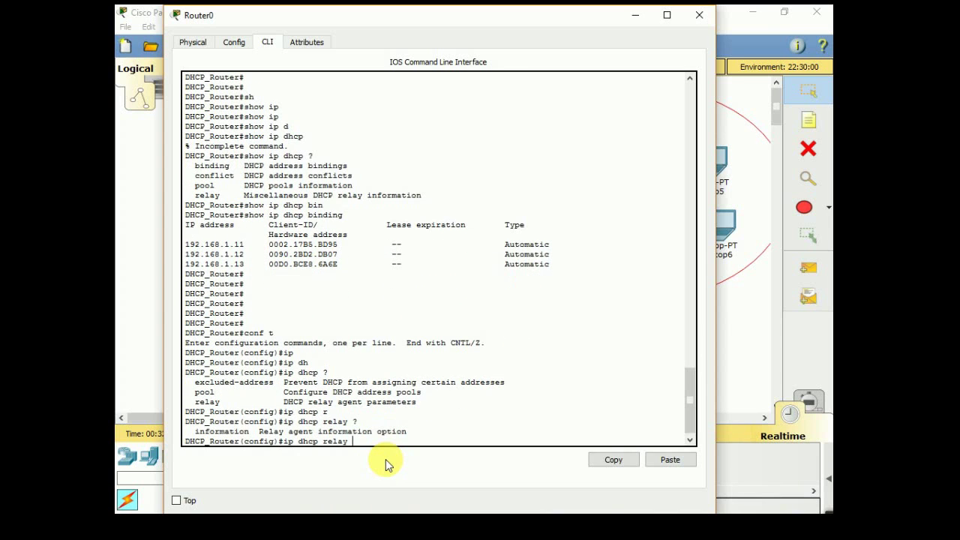
- Complete and run ip dhcp relay information trust-all on the router, checking its arguments, and put the router window away
{"action": "type", "text": "in"}
{"action": "key", "text": "Tab"}
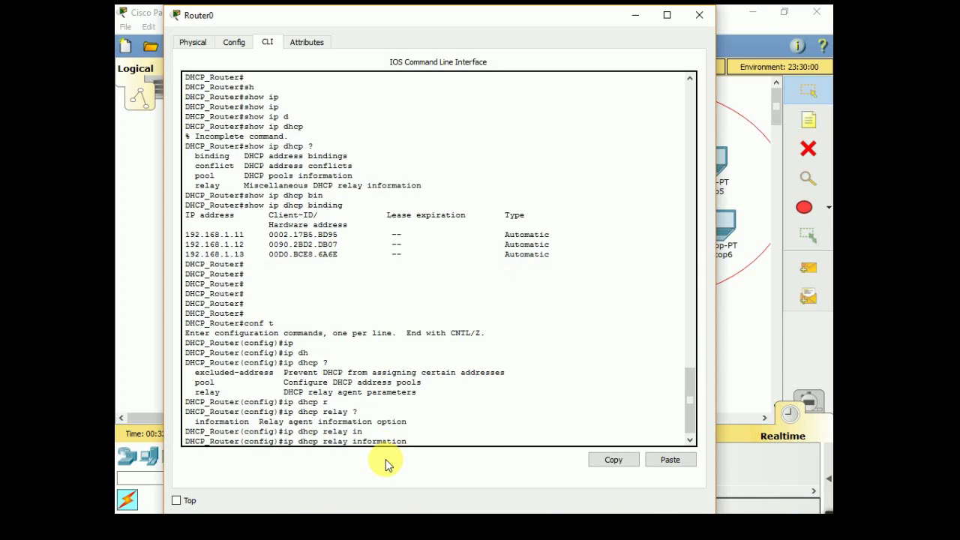
{"action": "type", "text": "?"}
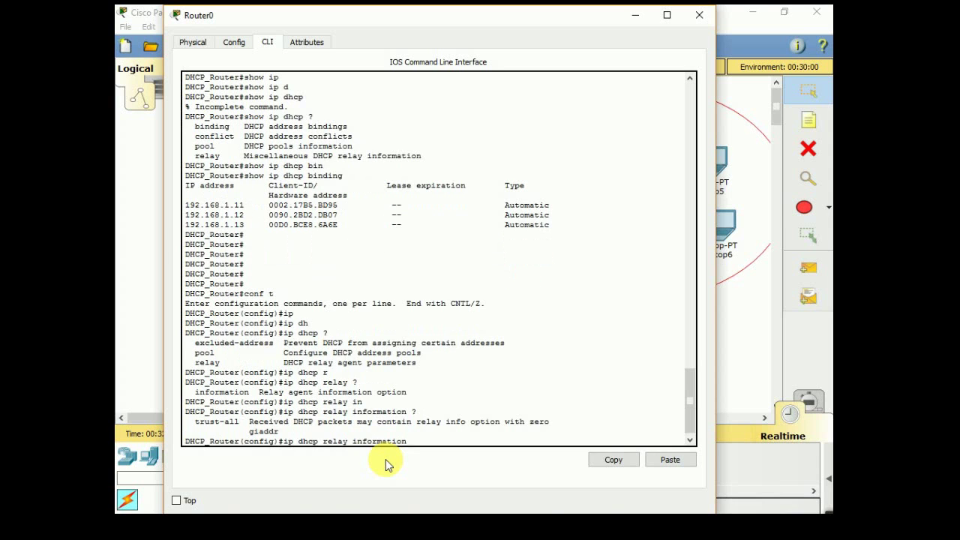
{"action": "type", "text": "tr"}
{"action": "key", "text": "Tab"}
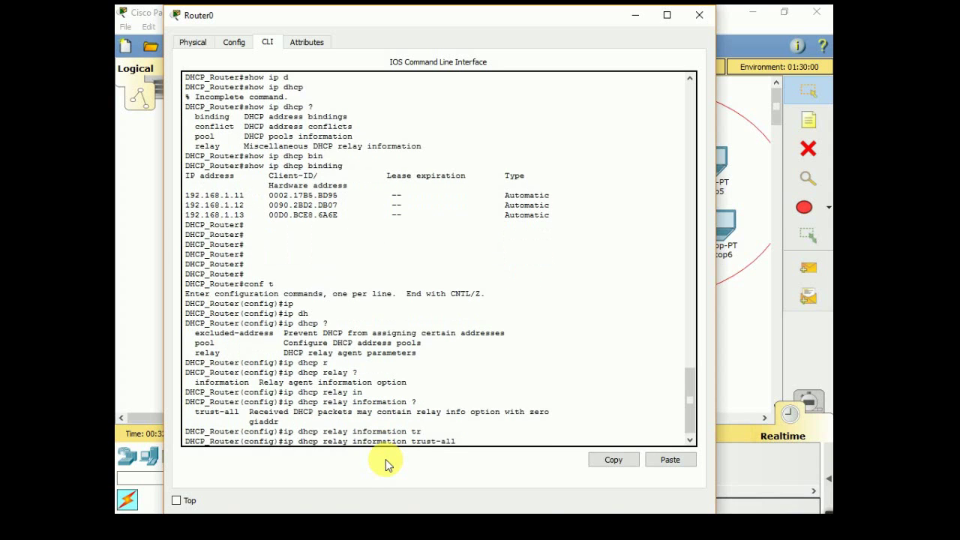
{"action": "type", "text": "?"}
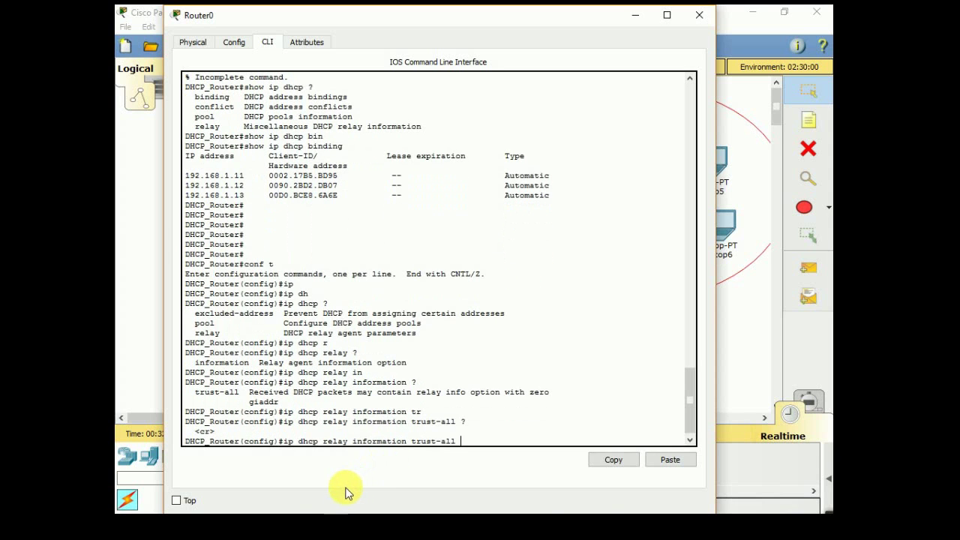
{"action": "key", "text": "Return"}
{"action": "key", "text": "Return"}
{"action": "key", "text": "Return"}
{"action": "key", "text": "Return"}
{"action": "key", "text": "Return"}
{"action": "key", "text": "Return"}
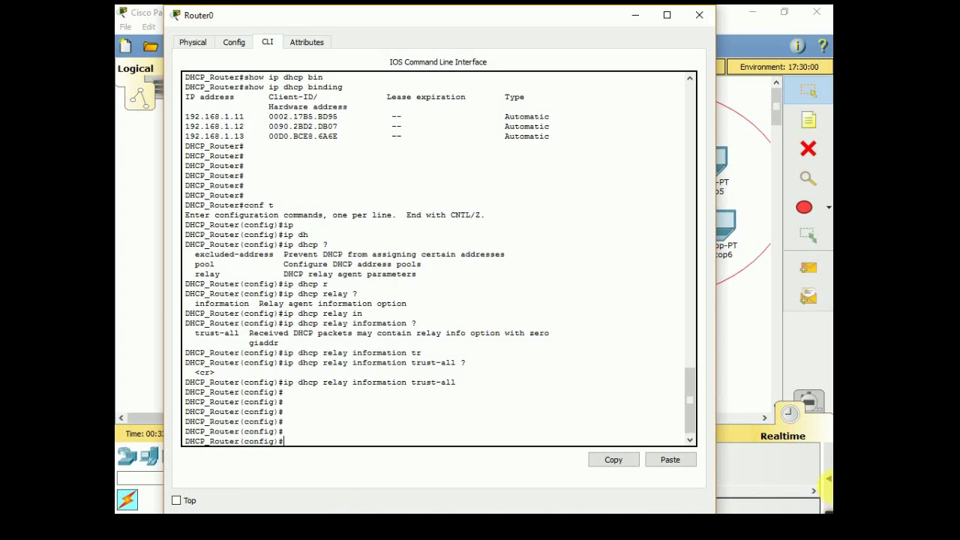
{"action": "left_click", "coordinate": [759, 360]}
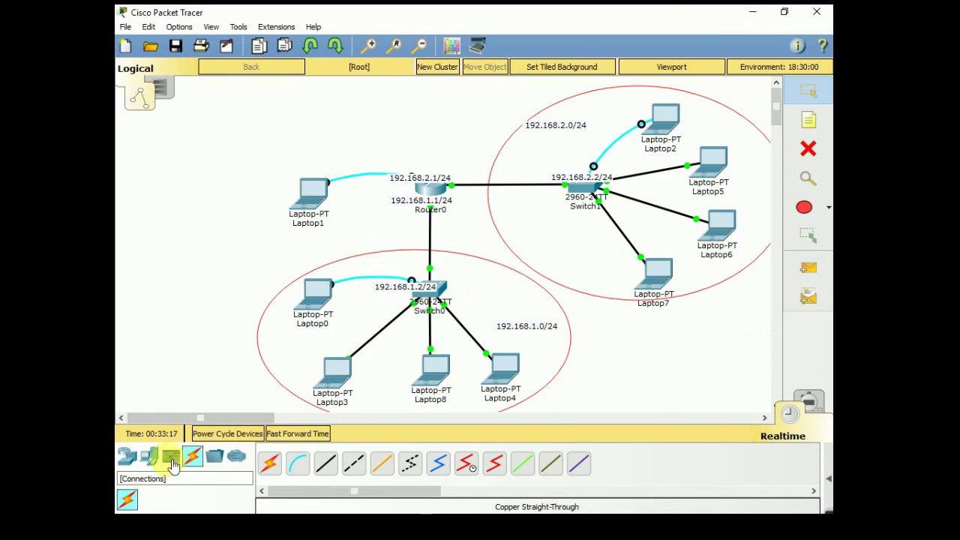
- Open Laptop7's IP configuration and enter the static IPv4 address 192.168.2.11
{"action": "left_click", "coordinate": [150, 456]}
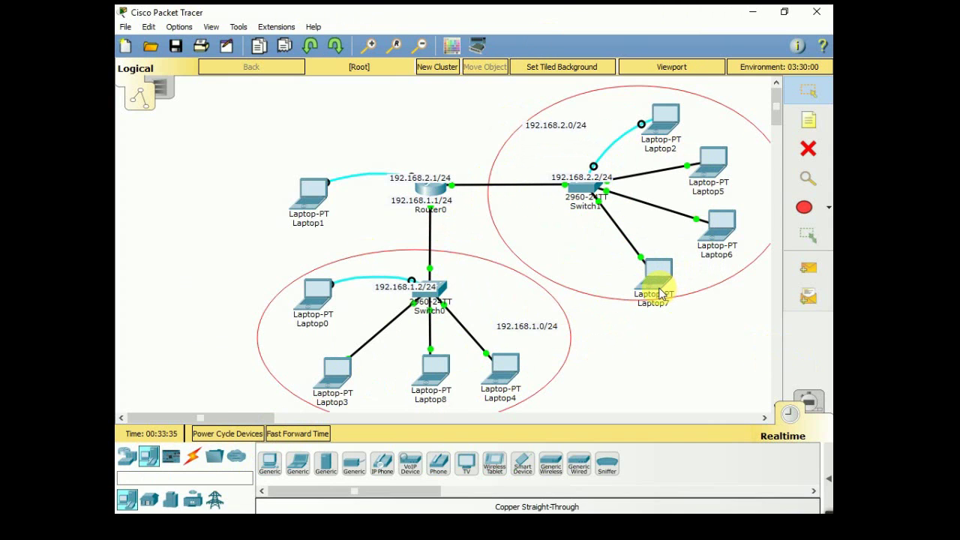
{"action": "mouse_move", "coordinate": [662, 293]}
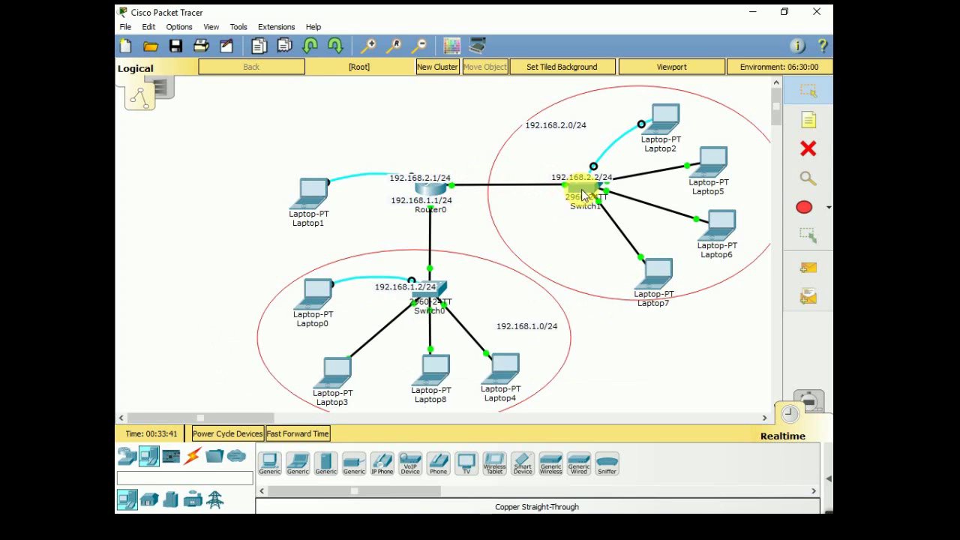
{"action": "left_click", "coordinate": [661, 279]}
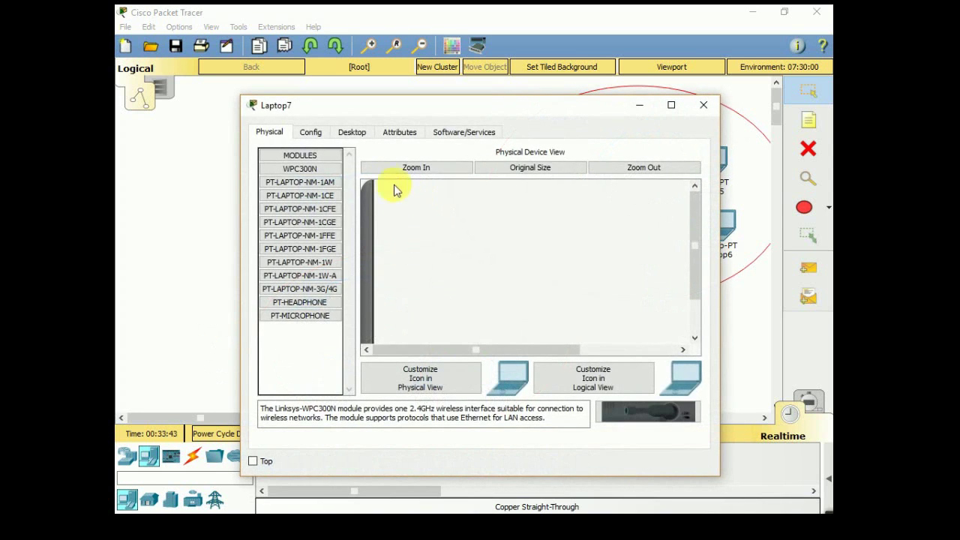
{"action": "left_click", "coordinate": [352, 132]}
{"action": "left_click", "coordinate": [327, 188]}
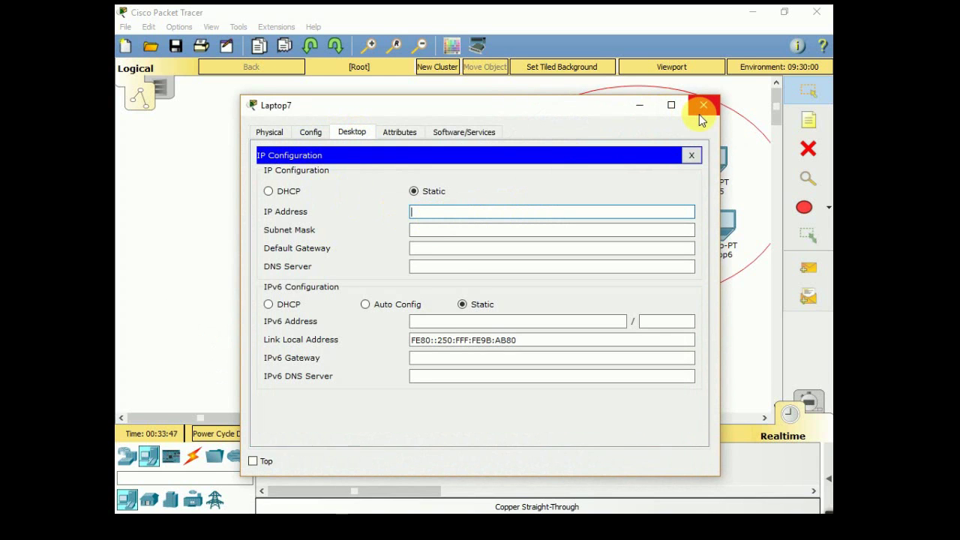
{"action": "type", "text": "192.168.2.11"}
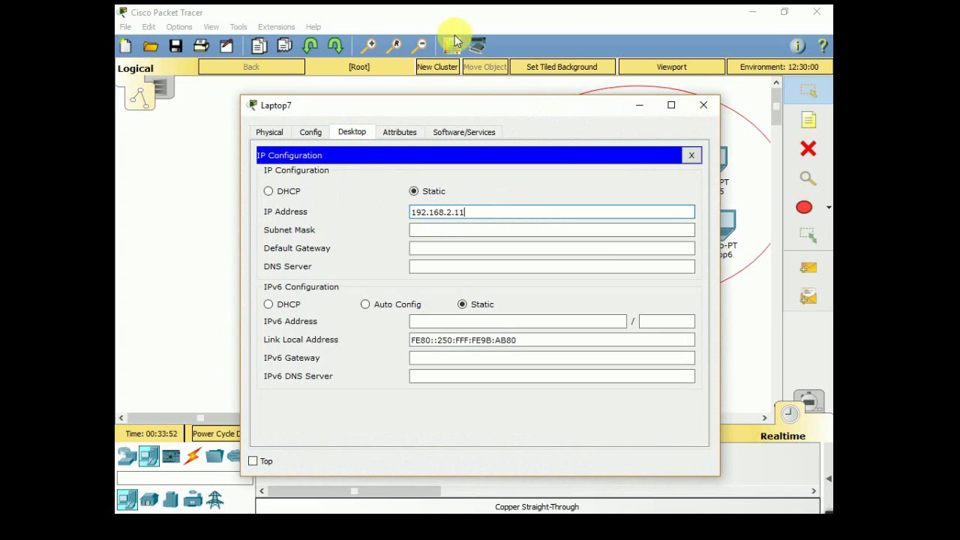
- Give Laptop7 the subnet mask 255.255.255.0, default gateway 192.168.2.1 and DNS server 8.8.8.8, and put its window away
{"action": "left_click", "coordinate": [510, 249]}
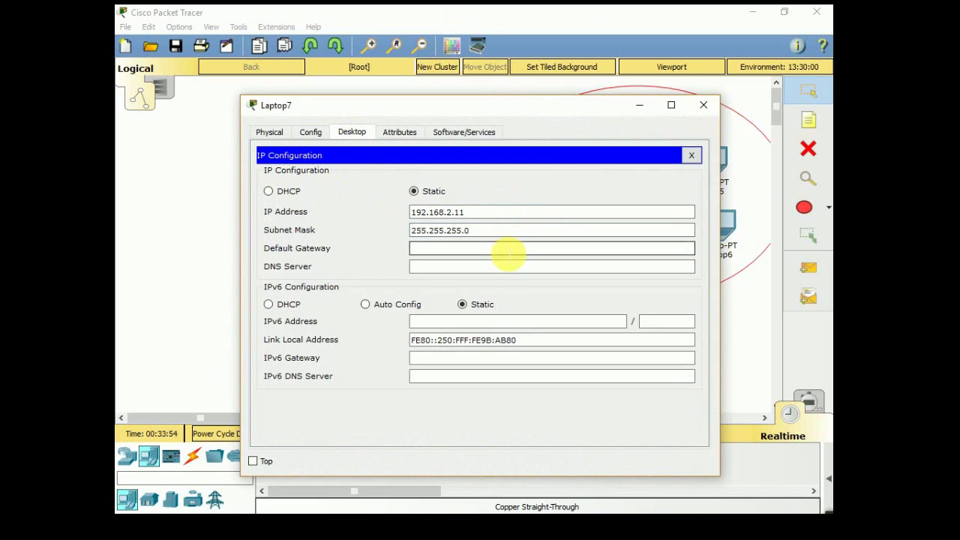
{"action": "type", "text": "192.168."}
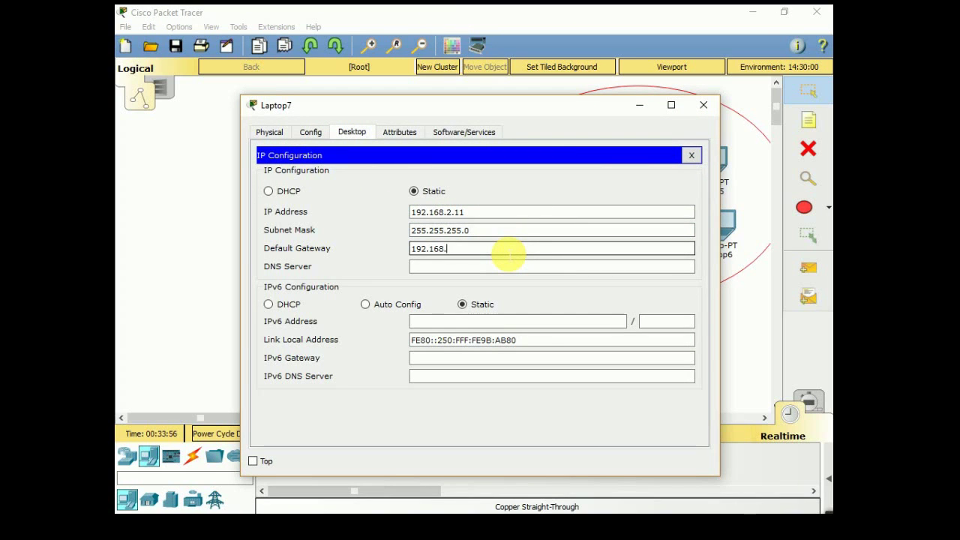
{"action": "type", "text": "2.1"}
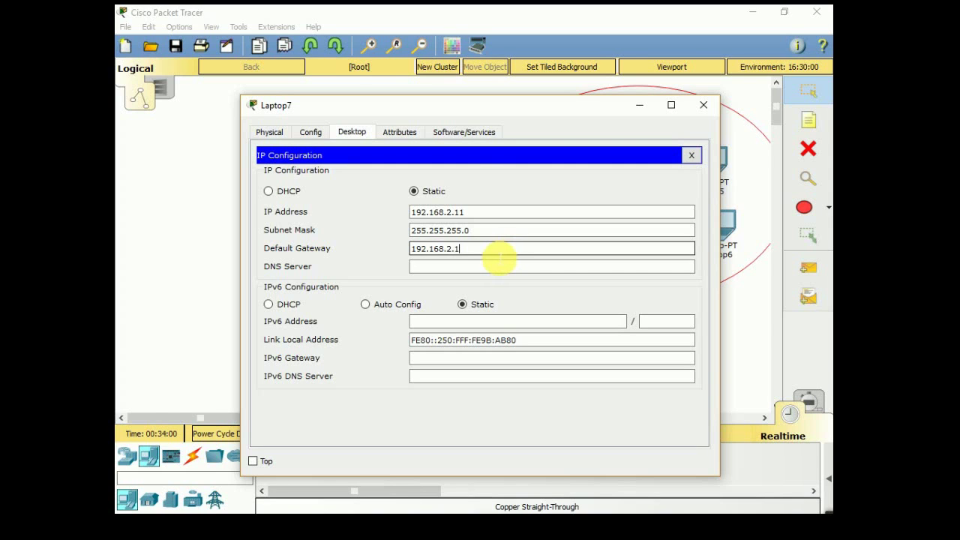
{"action": "left_click", "coordinate": [502, 268]}
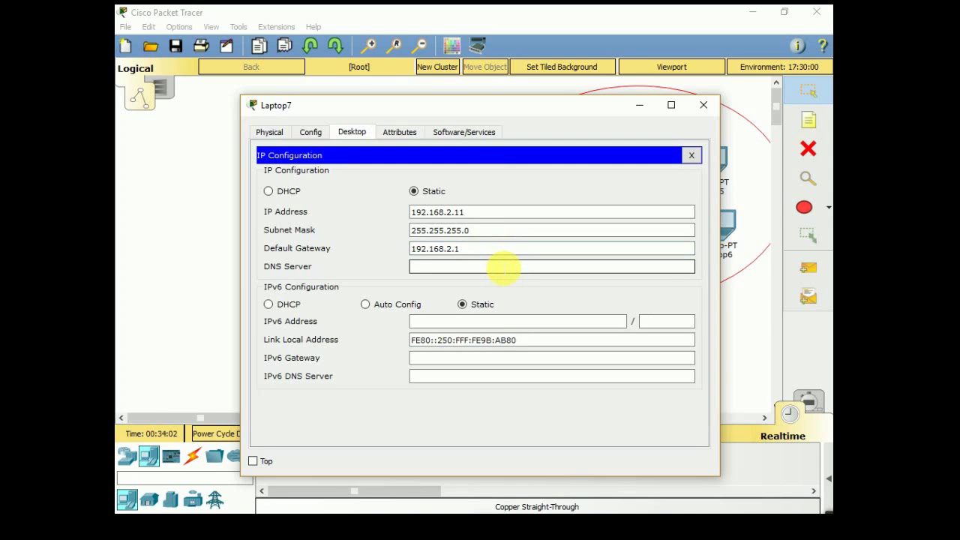
{"action": "type", "text": "8.8.8.8"}
{"action": "left_click", "coordinate": [198, 294]}
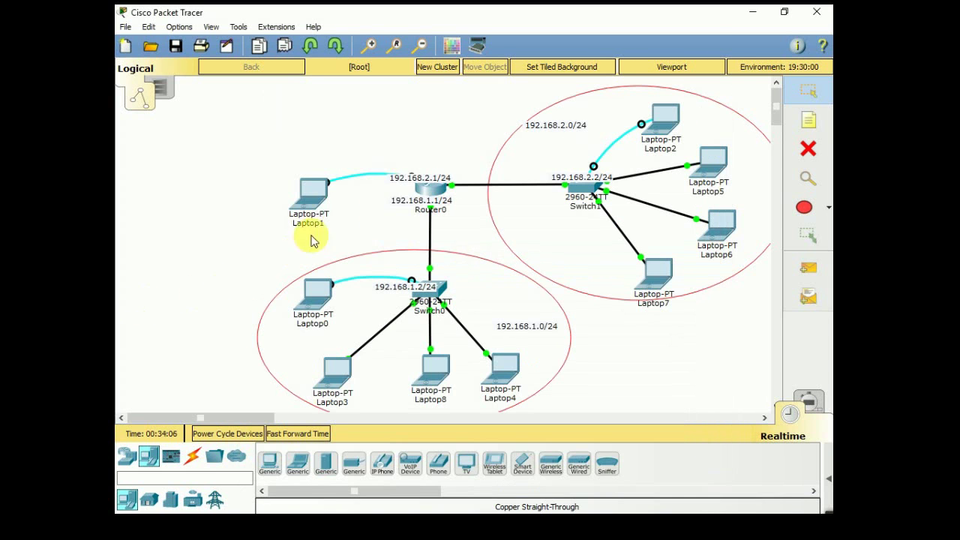
- Open Router0's command line and enter interface configuration mode for gigabitEthernet 0/1
{"action": "left_click", "coordinate": [448, 190]}
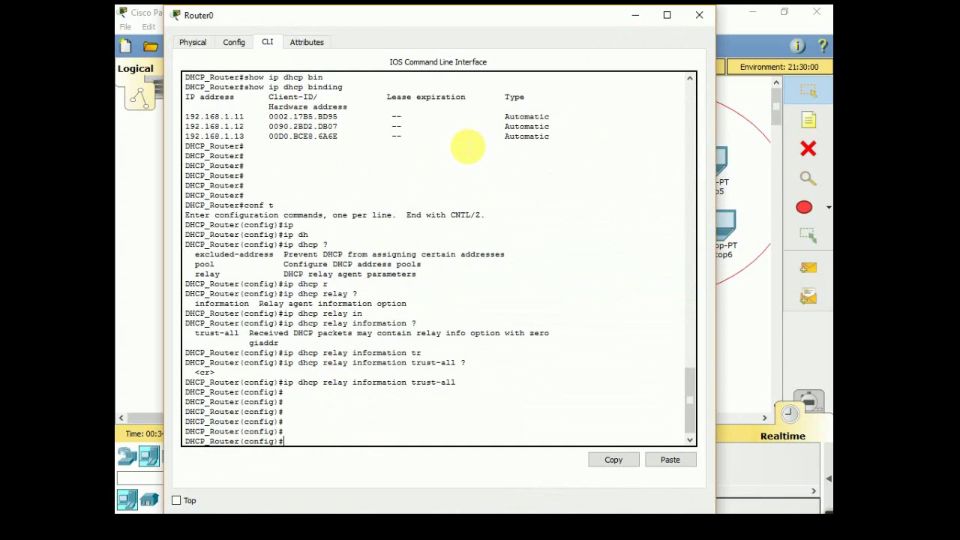
{"action": "type", "text": "int"}
{"action": "key", "text": "Tab"}
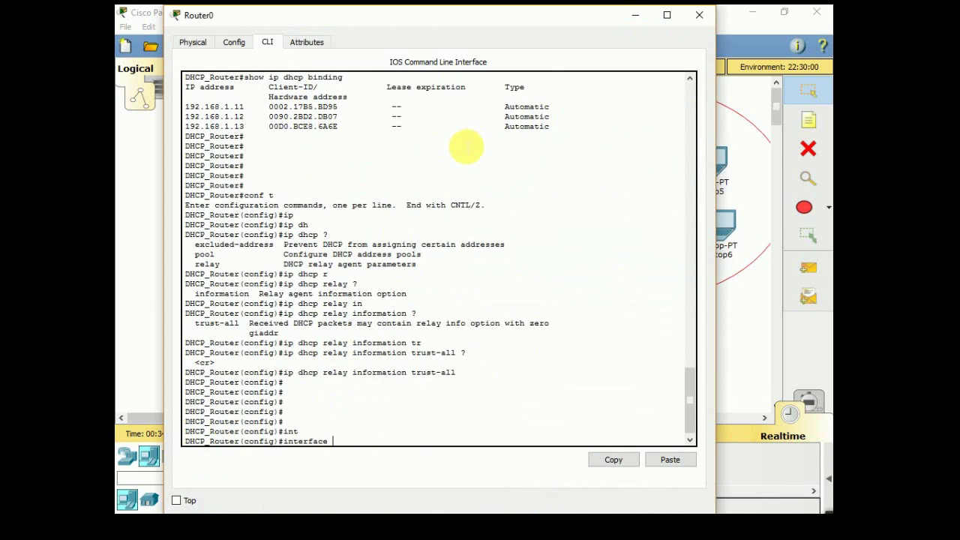
{"action": "type", "text": "g"}
{"action": "key", "text": "Tab"}
{"action": "type", "text": "0"}
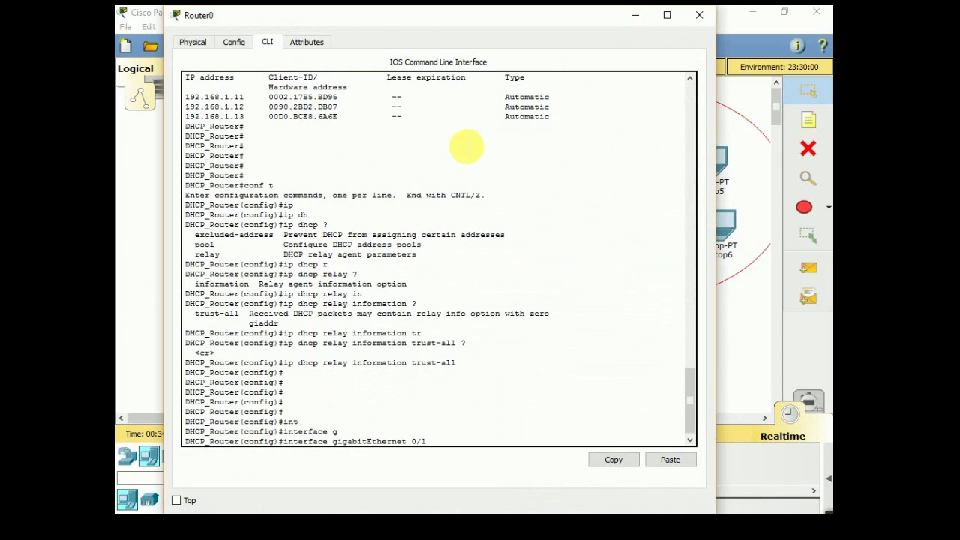
{"action": "key", "text": "Return"}
- Assign the IP address 192.168.2.1 with mask 255.255.255.0 to the router's gigabitEthernet 0/1 interface
{"action": "type", "text": "ip a"}
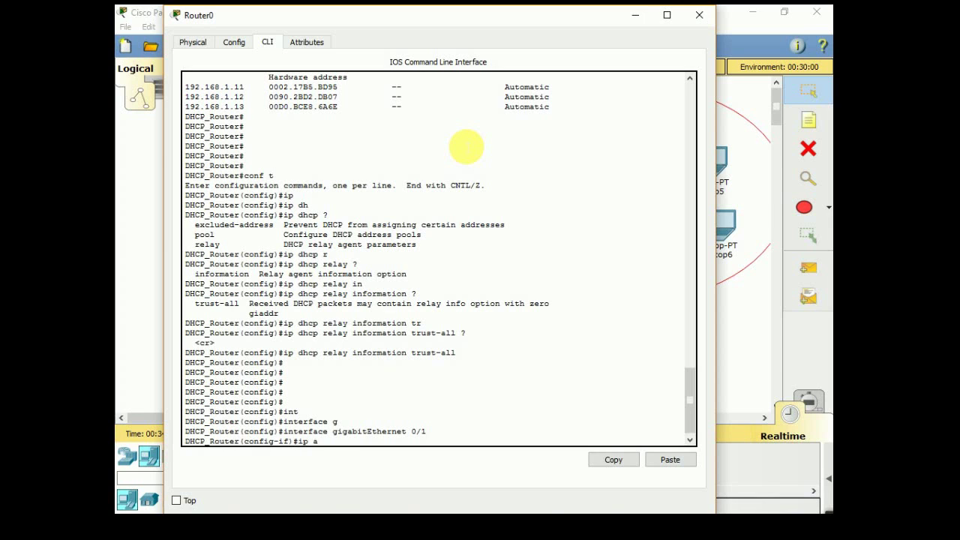
{"action": "type", "text": "dd"}
{"action": "key", "text": "Tab"}
{"action": "type", "text": "192."}
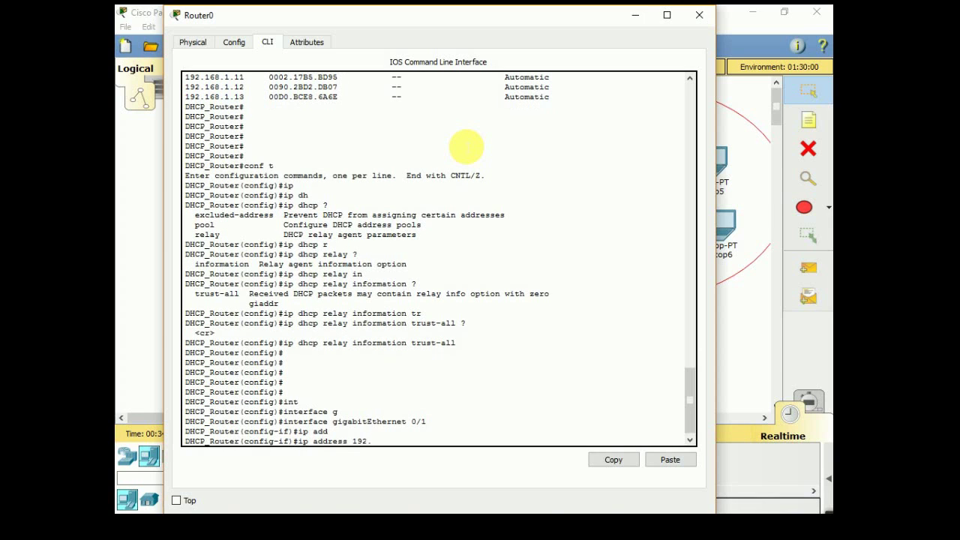
{"action": "type", "text": "168.2.1 255.255."}
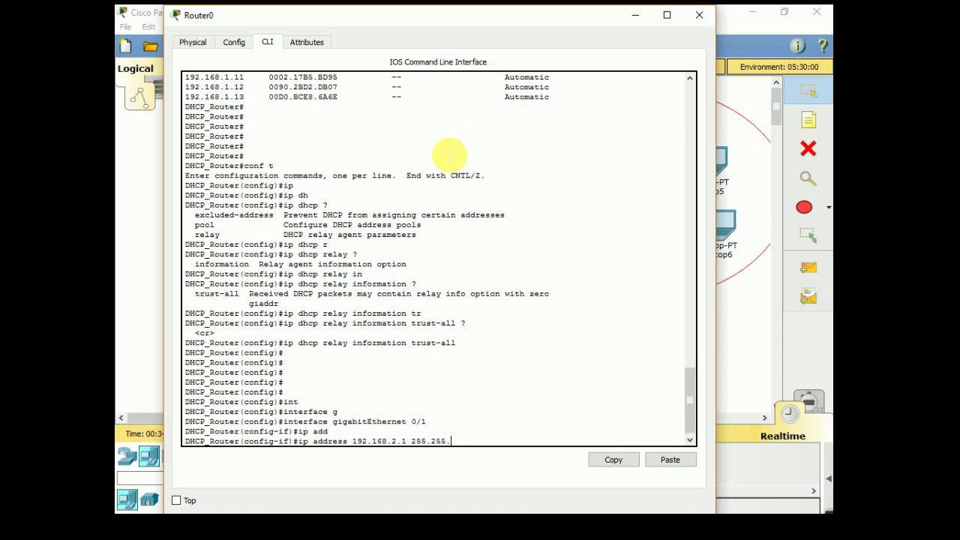
{"action": "type", "text": "255."}
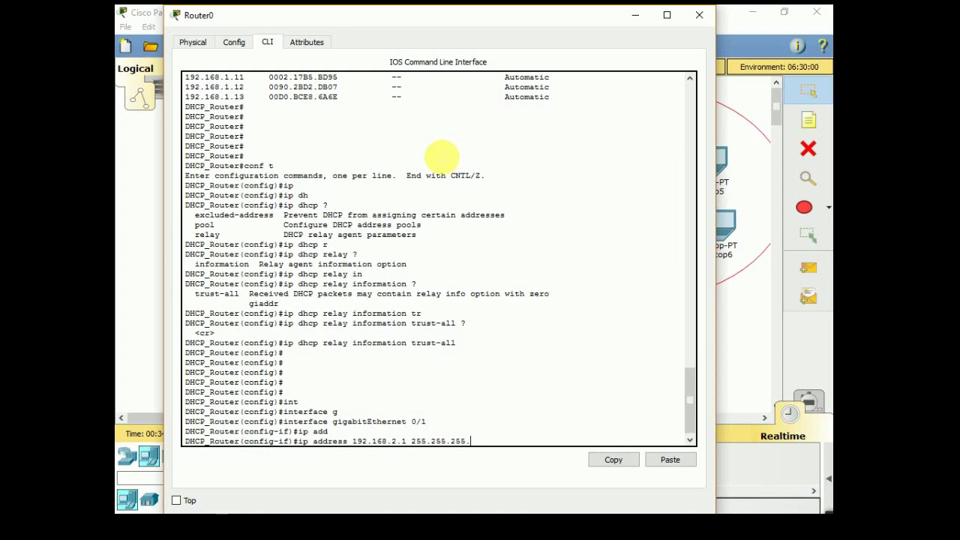
{"action": "left_click_drag", "start_coordinate": [455, 16], "coordinate": [480, 293]}
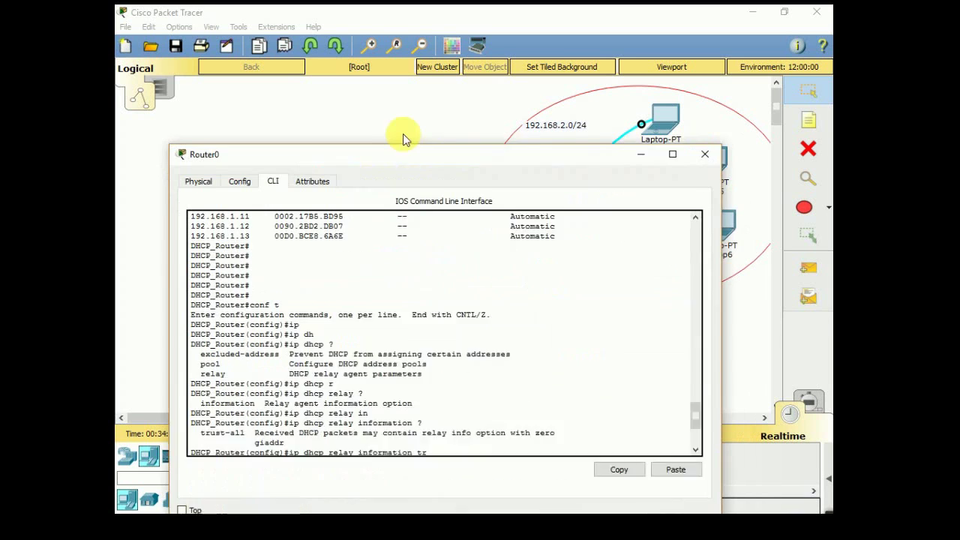
{"action": "left_click_drag", "start_coordinate": [403, 133], "coordinate": [395, 87]}
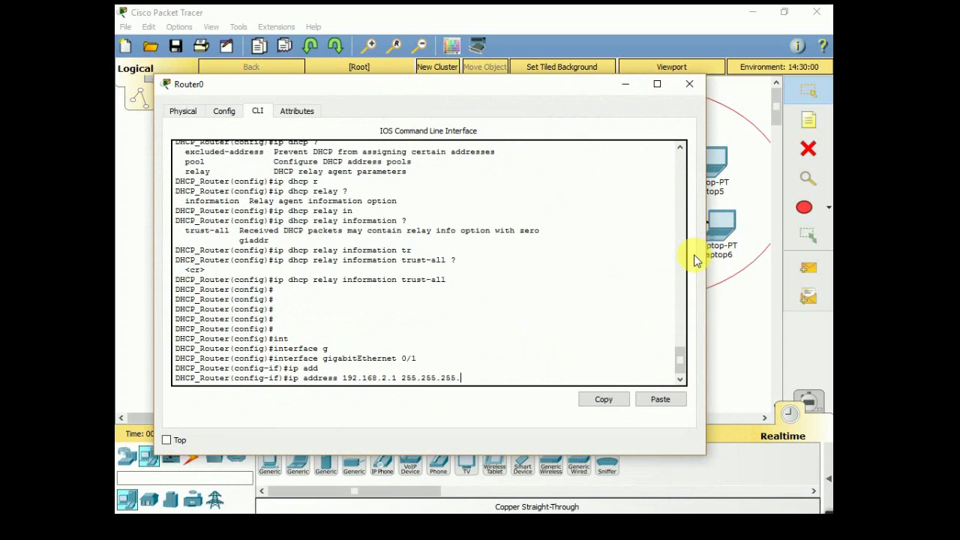
{"action": "type", "text": "0"}
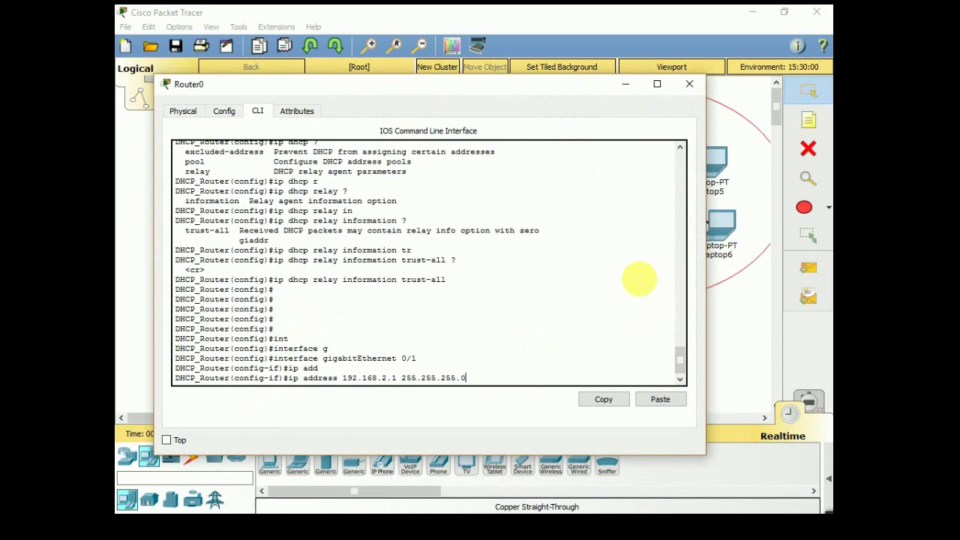
{"action": "key", "text": "Return"}
- Enable the gigabitEthernet 0/1 interface with no shut
{"action": "type", "text": "no"}
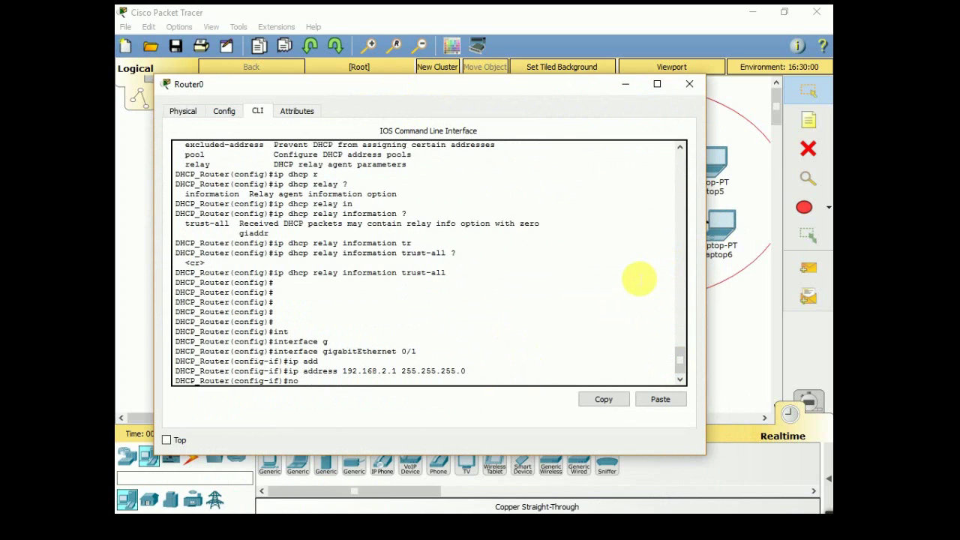
{"action": "type", "text": " shut"}
{"action": "key", "text": "Return"}
{"action": "key", "text": "Return"}
{"action": "key", "text": "Return"}
{"action": "key", "text": "Return"}
- Exit interface and global configuration modes to return to the router's privileged prompt
{"action": "type", "text": "er(config-if)#e"}
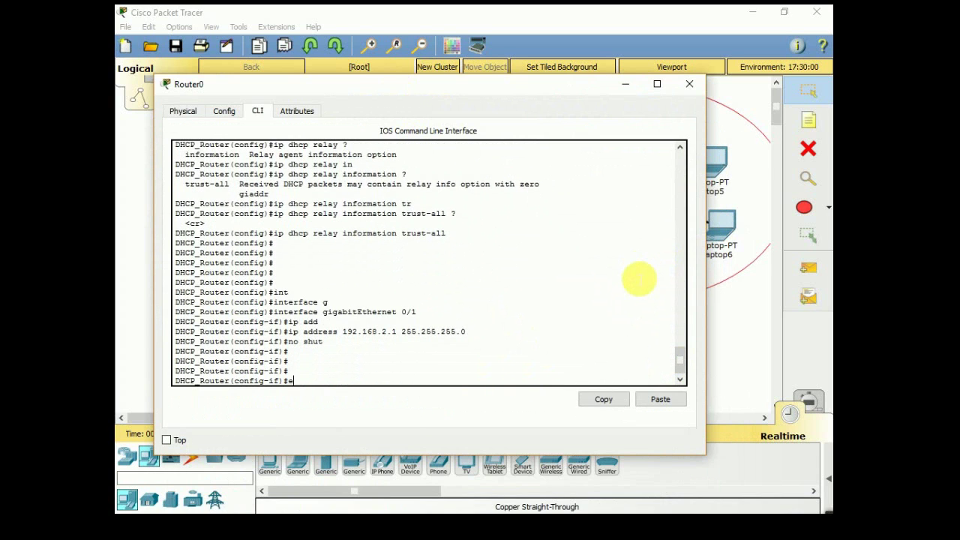
{"action": "type", "text": "xit"}
{"action": "key", "text": "Return"}
{"action": "key", "text": "Return"}
{"action": "key", "text": "Return"}
{"action": "type", "text": "er(config)#e"}
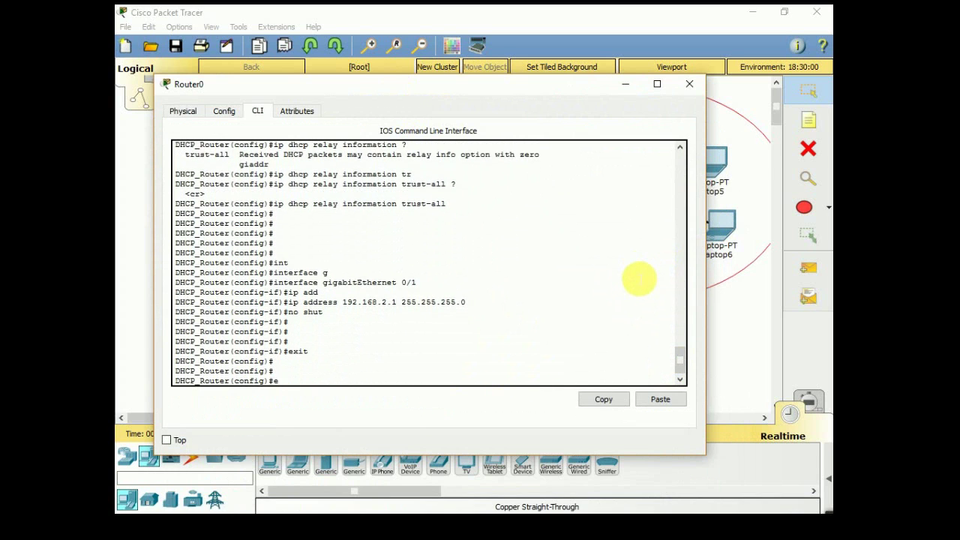
{"action": "type", "text": "xit"}
{"action": "key", "text": "Return"}
- Ping 192.168.1.11 and 192.168.2.11 from the router to test both subnets, and close the router window
{"action": "type", "text": "p"}
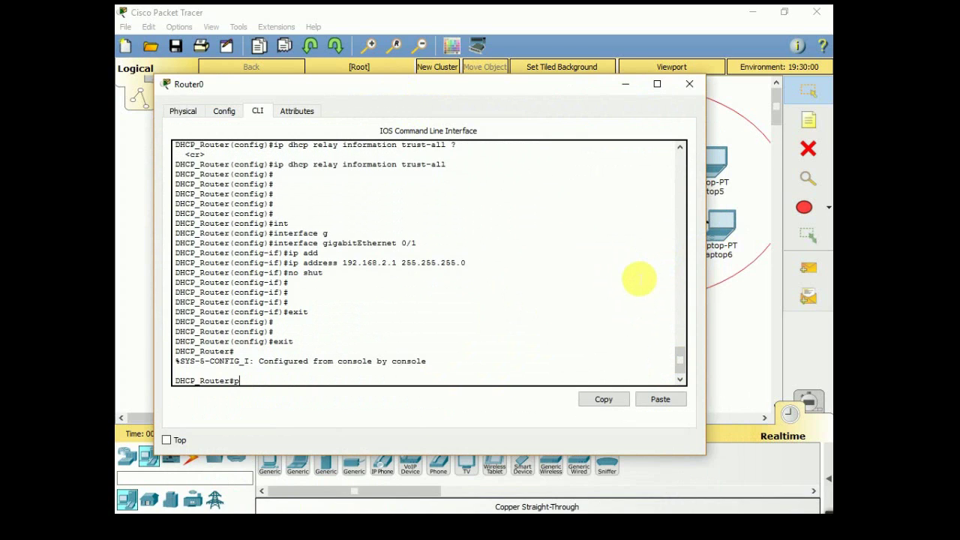
{"action": "type", "text": "ing 192.168.1.11"}
{"action": "key", "text": "Return"}
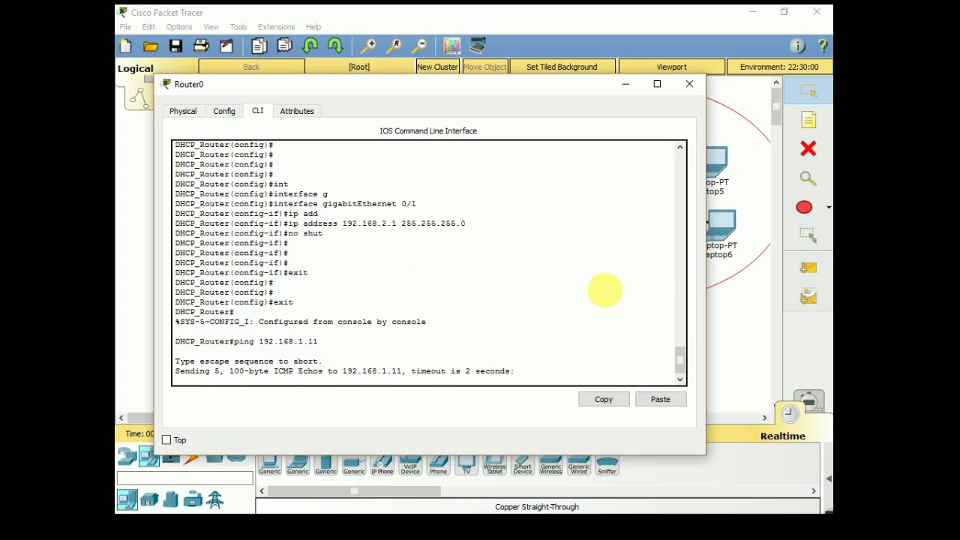
{"action": "key", "text": "Up"}
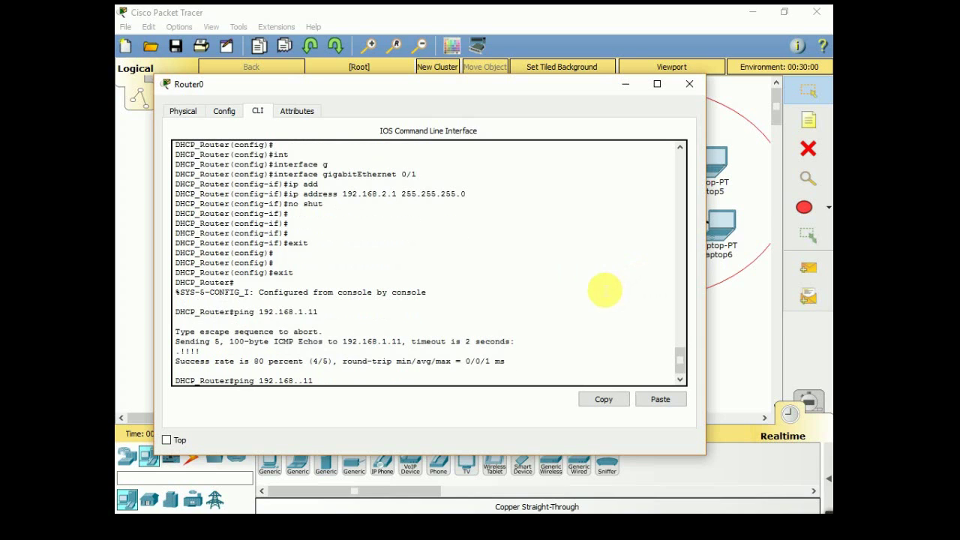
{"action": "type", "text": "2"}
{"action": "key", "text": "Return"}
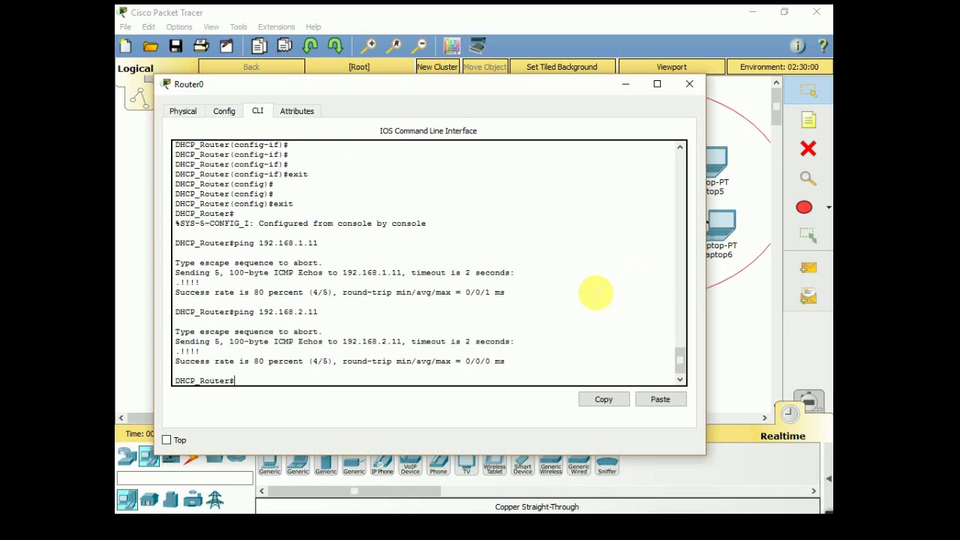
{"action": "left_click", "coordinate": [689, 83]}
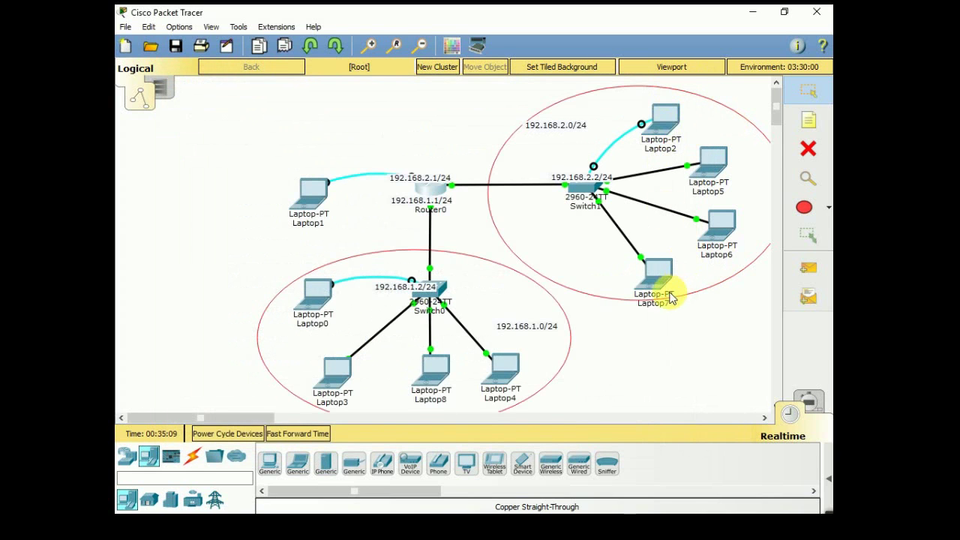
- Start a simple PDU test message with Laptop7 as its source
{"action": "left_click", "coordinate": [810, 276]}
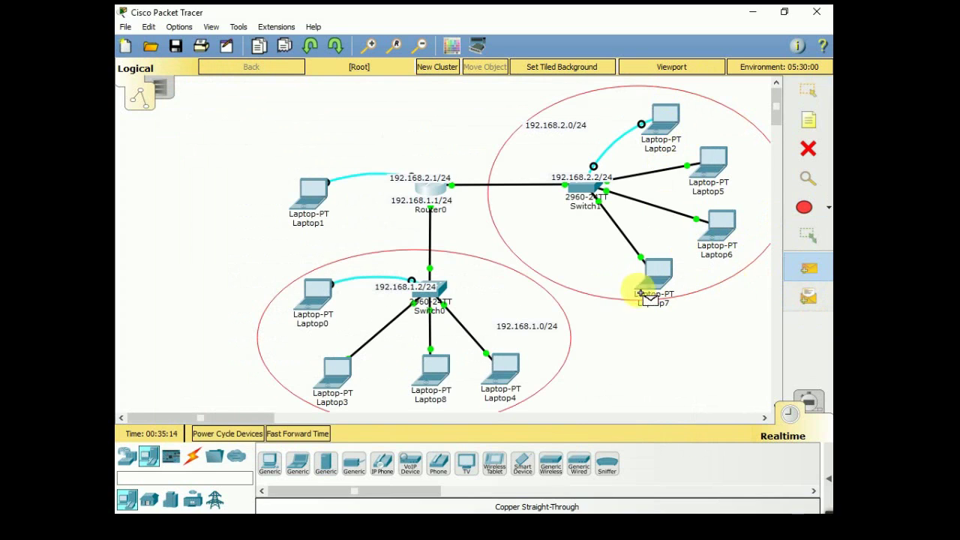
{"action": "left_click", "coordinate": [655, 276]}
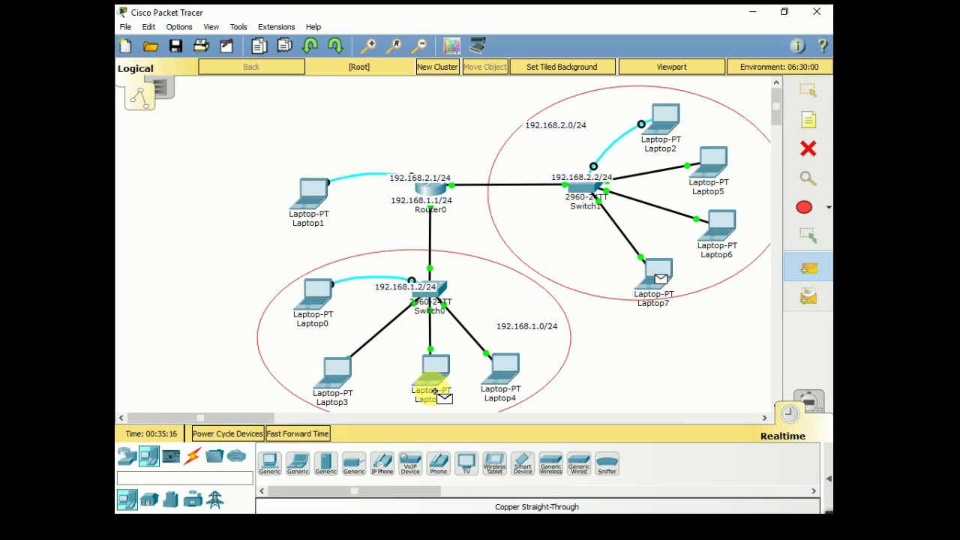